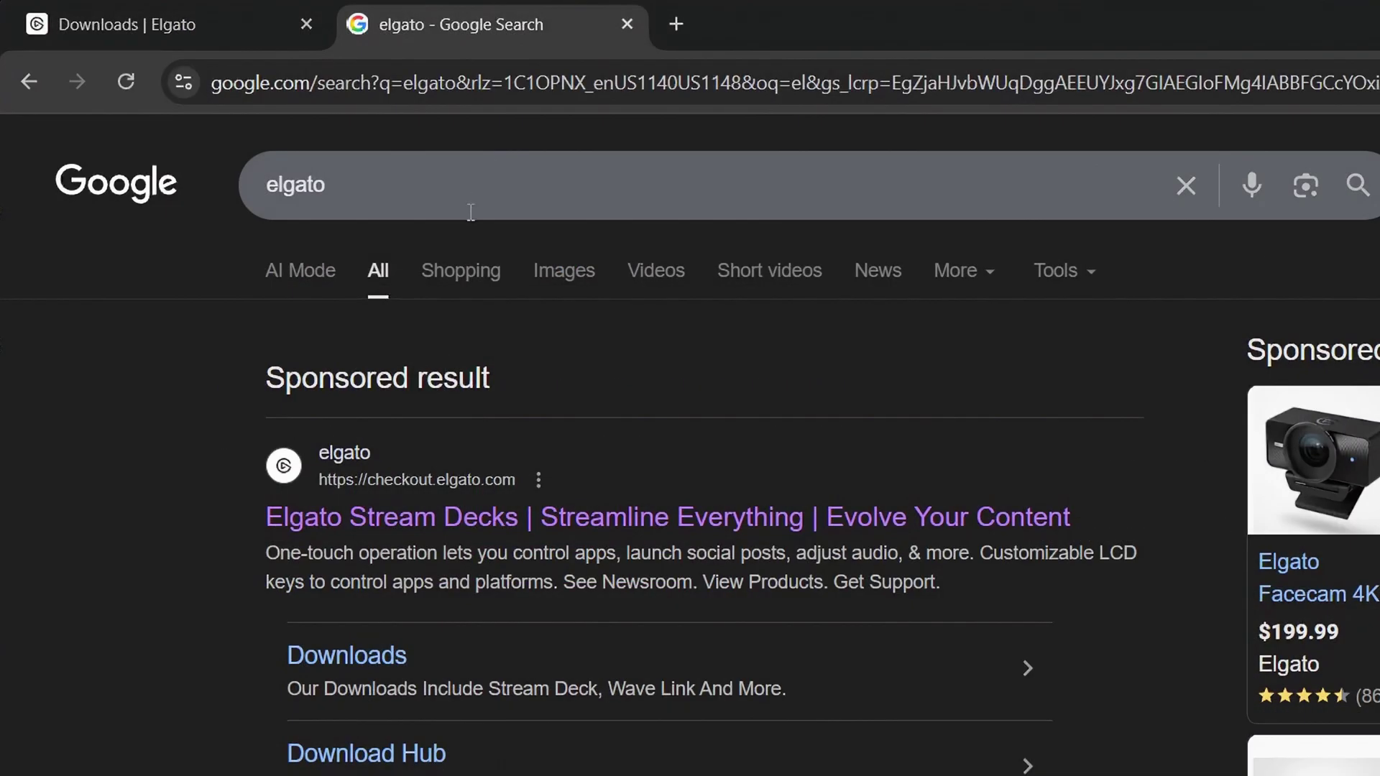
Step: Go to the Elgato website's downloads section and open its page of beta versions
click(441, 532)
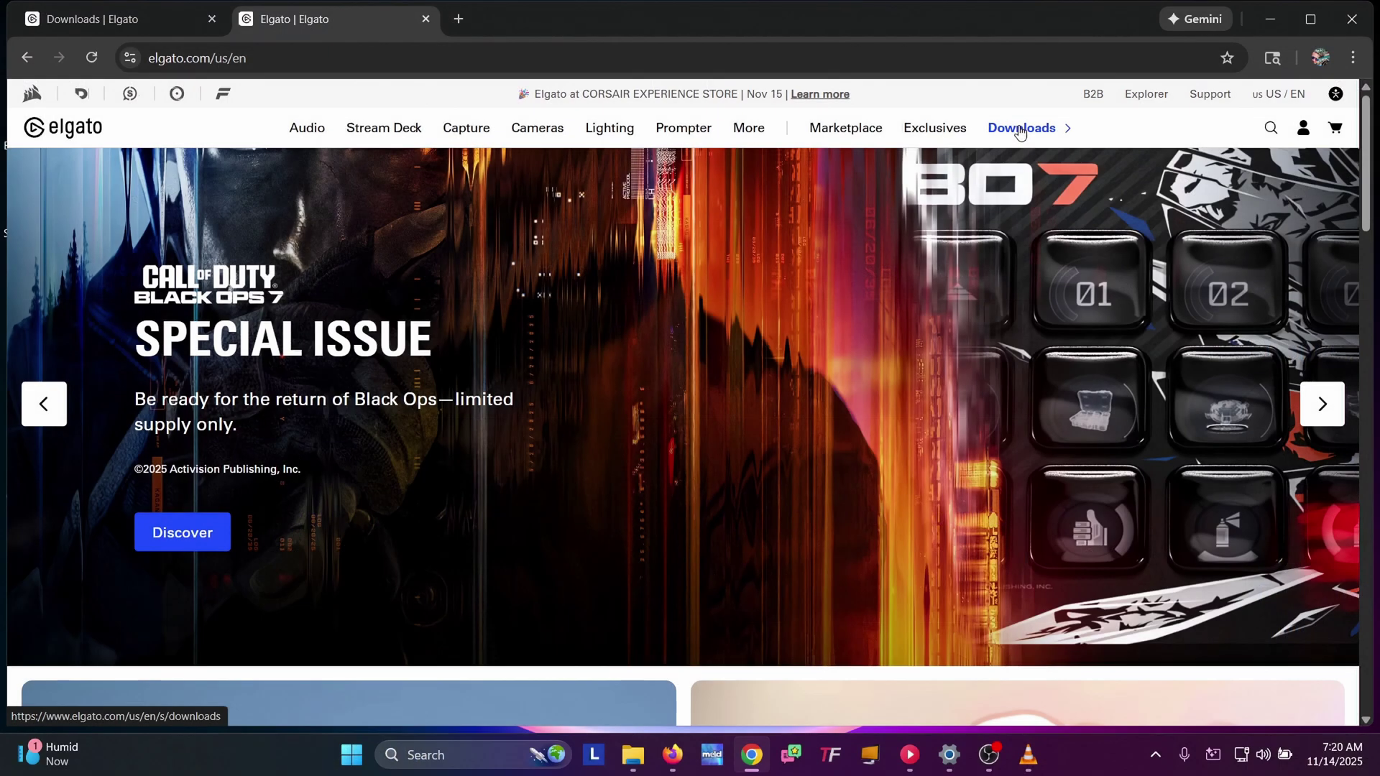
click(1020, 131)
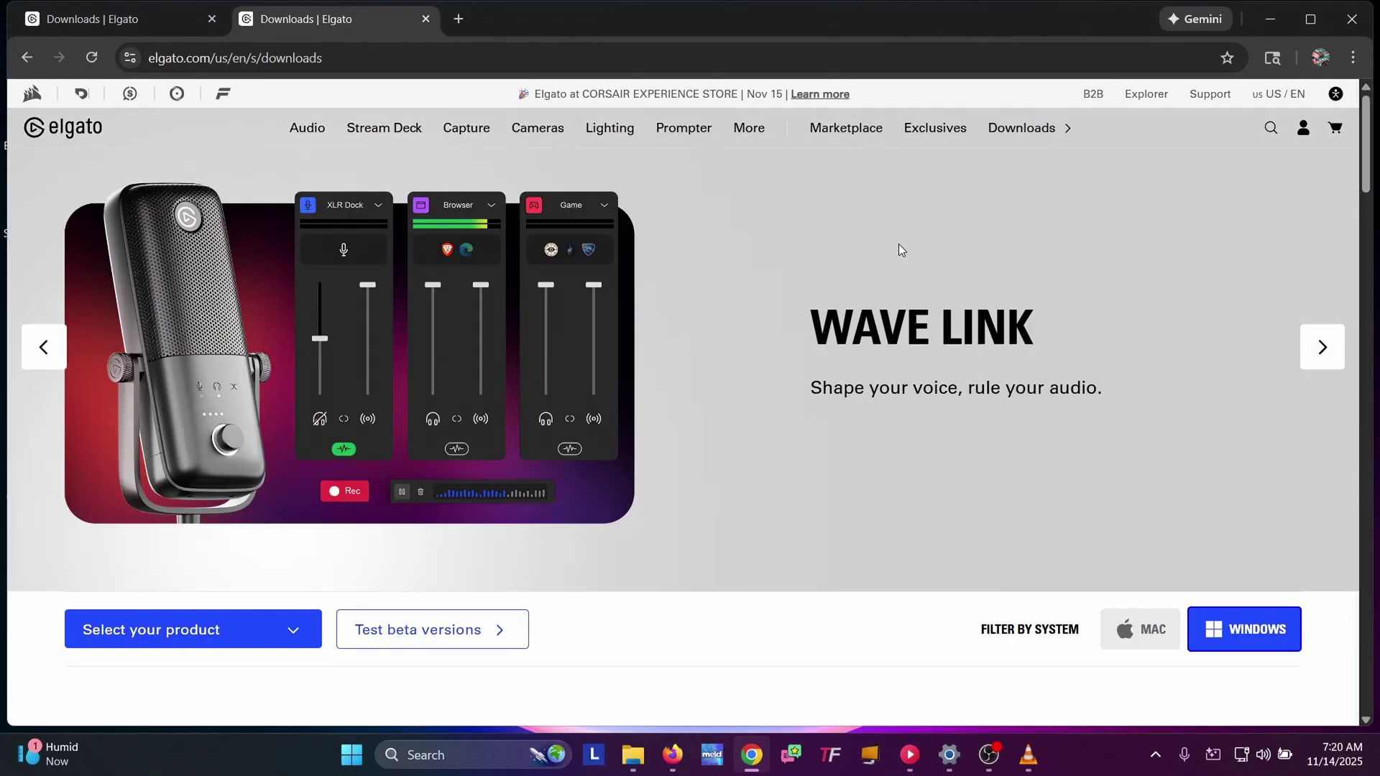
scroll(683, 373, down, 4)
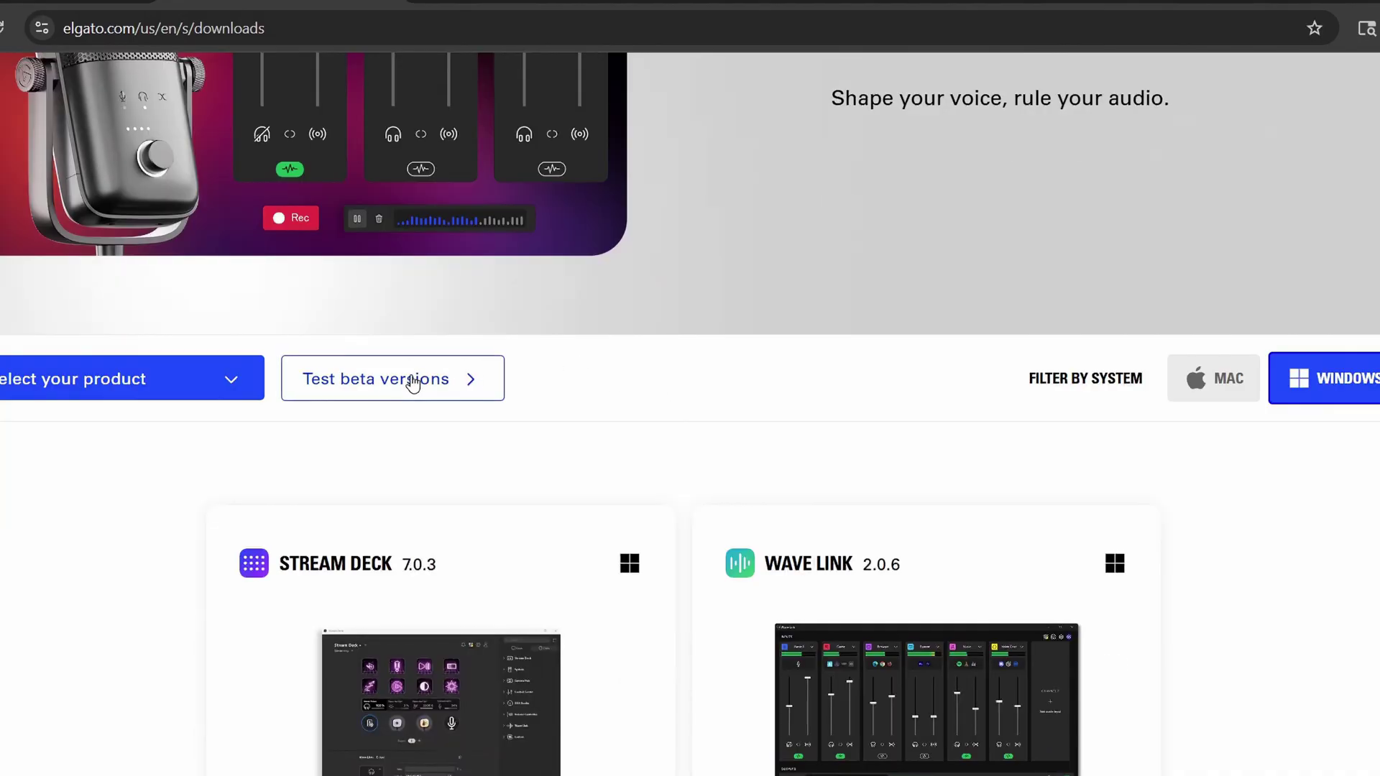
click(413, 383)
Step: Download the Wave Link 3.0 Beta for Windows, continuing without subscribing by email or text
scroll(696, 388, down, 10)
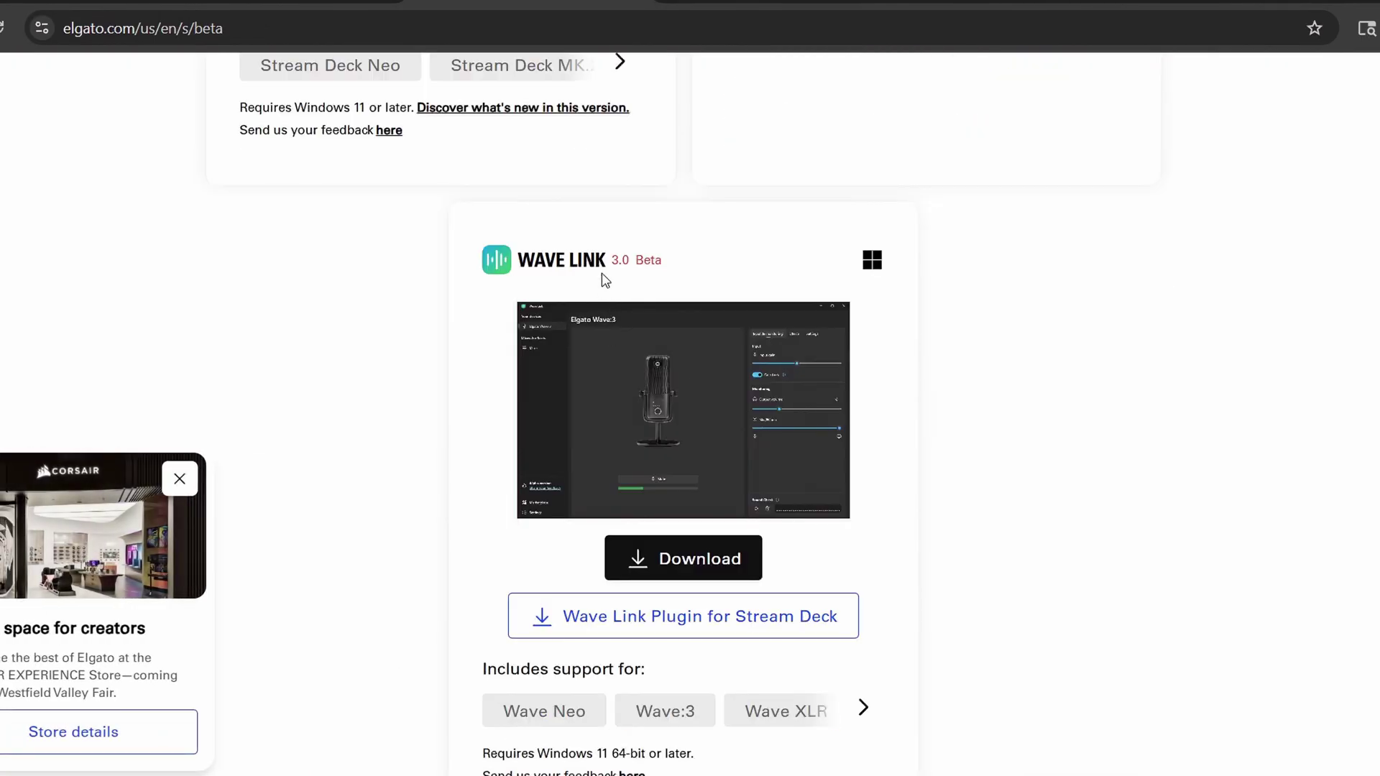
click(679, 555)
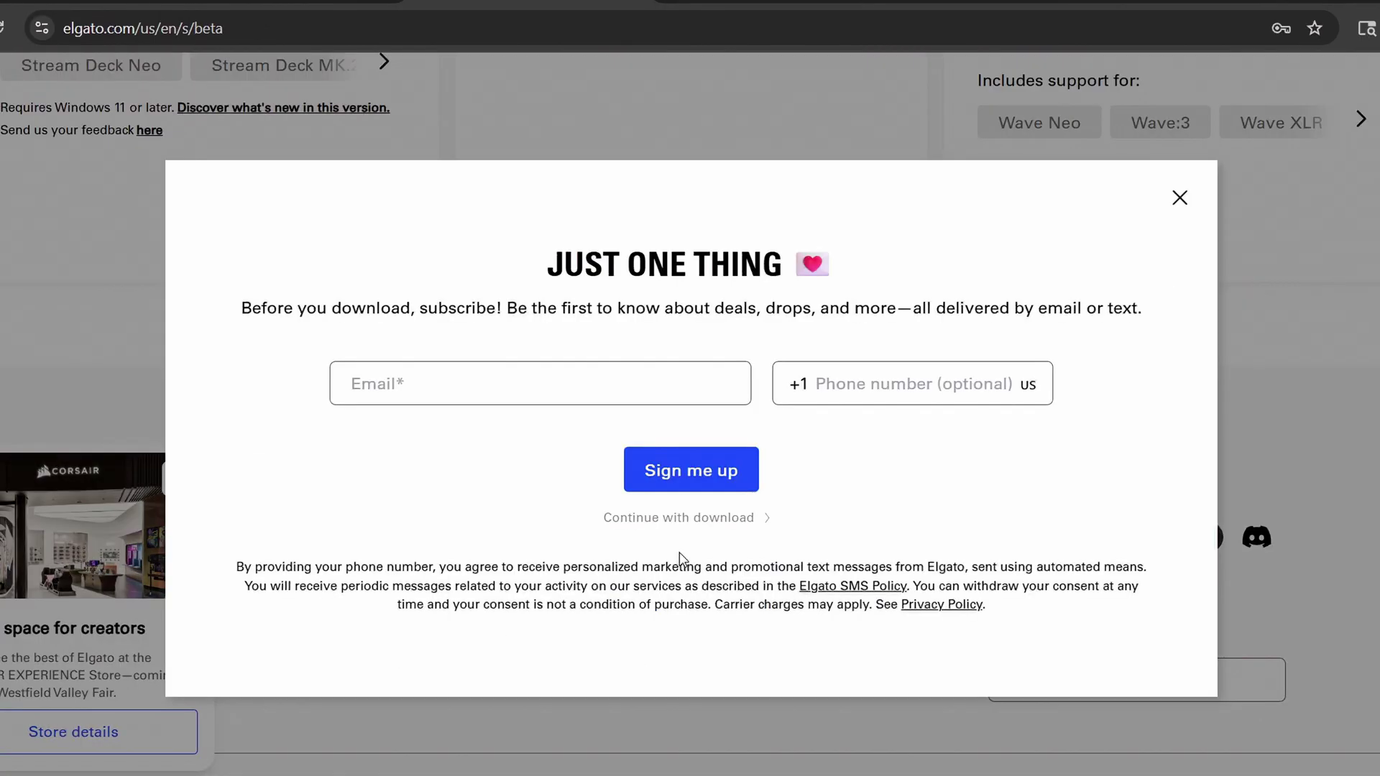
click(685, 519)
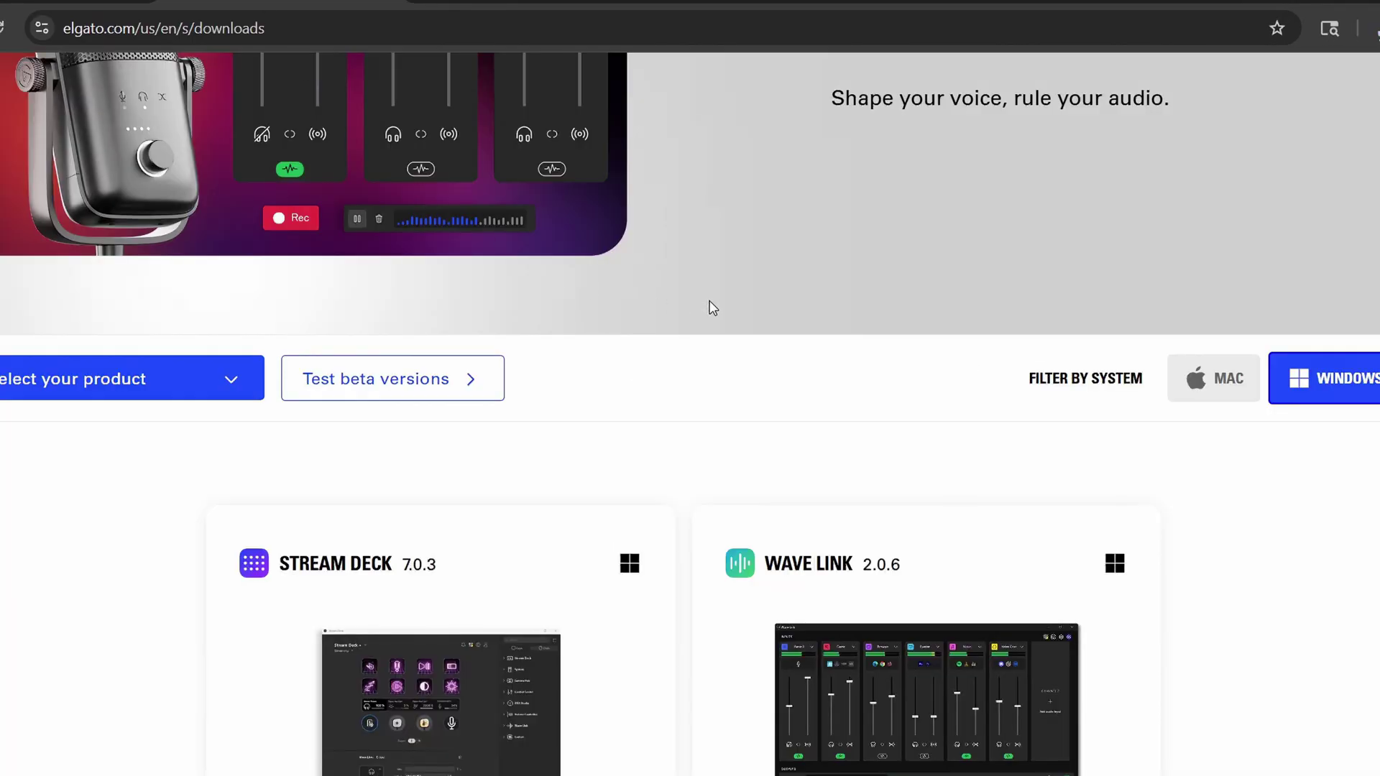
scroll(712, 309, up, 4)
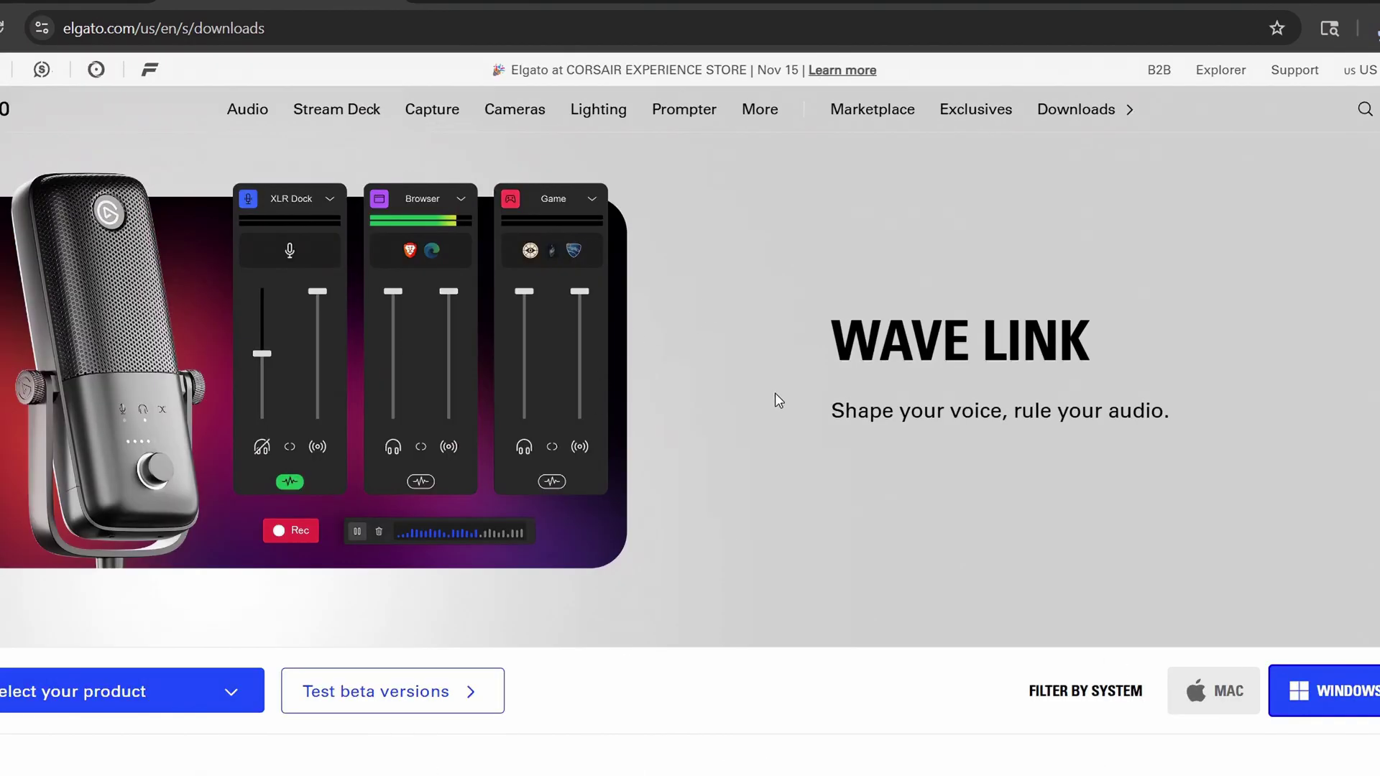
scroll(774, 360, down, 7)
scroll(618, 403, down, 1)
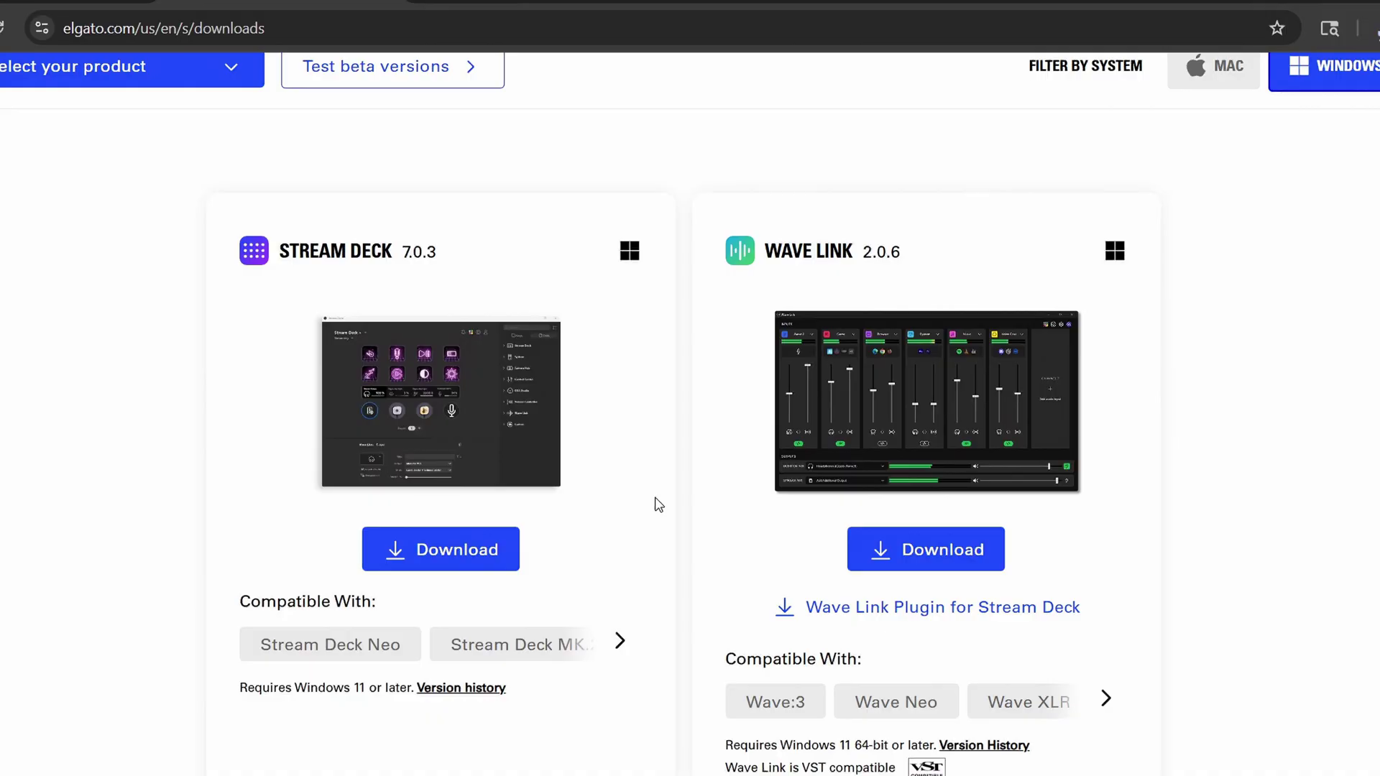
click(440, 552)
Step: Open the downloaded Elgato.WaveLink_3.0.0.1635_x64 (1).msix installer and reinstall Wave Link, confirming the reinstallation
click(1374, 29)
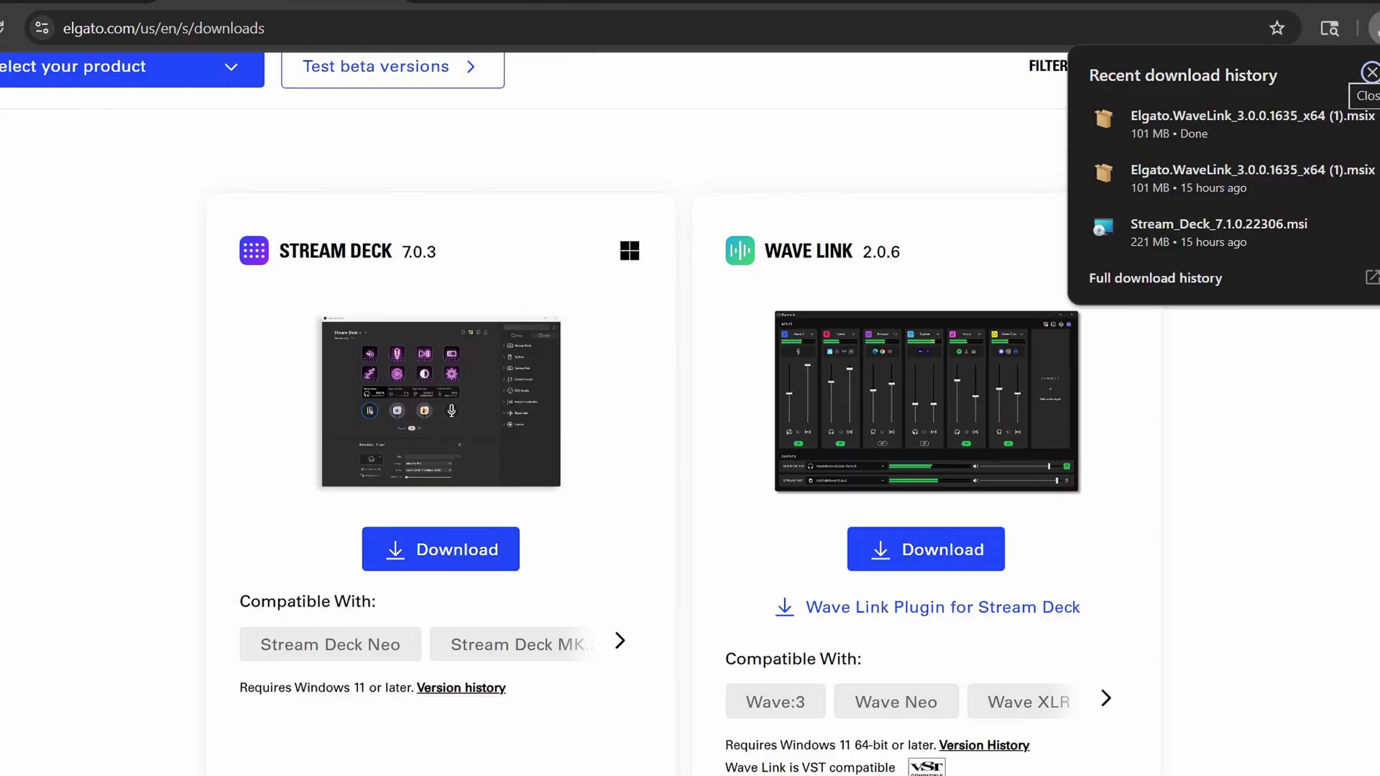
click(1186, 119)
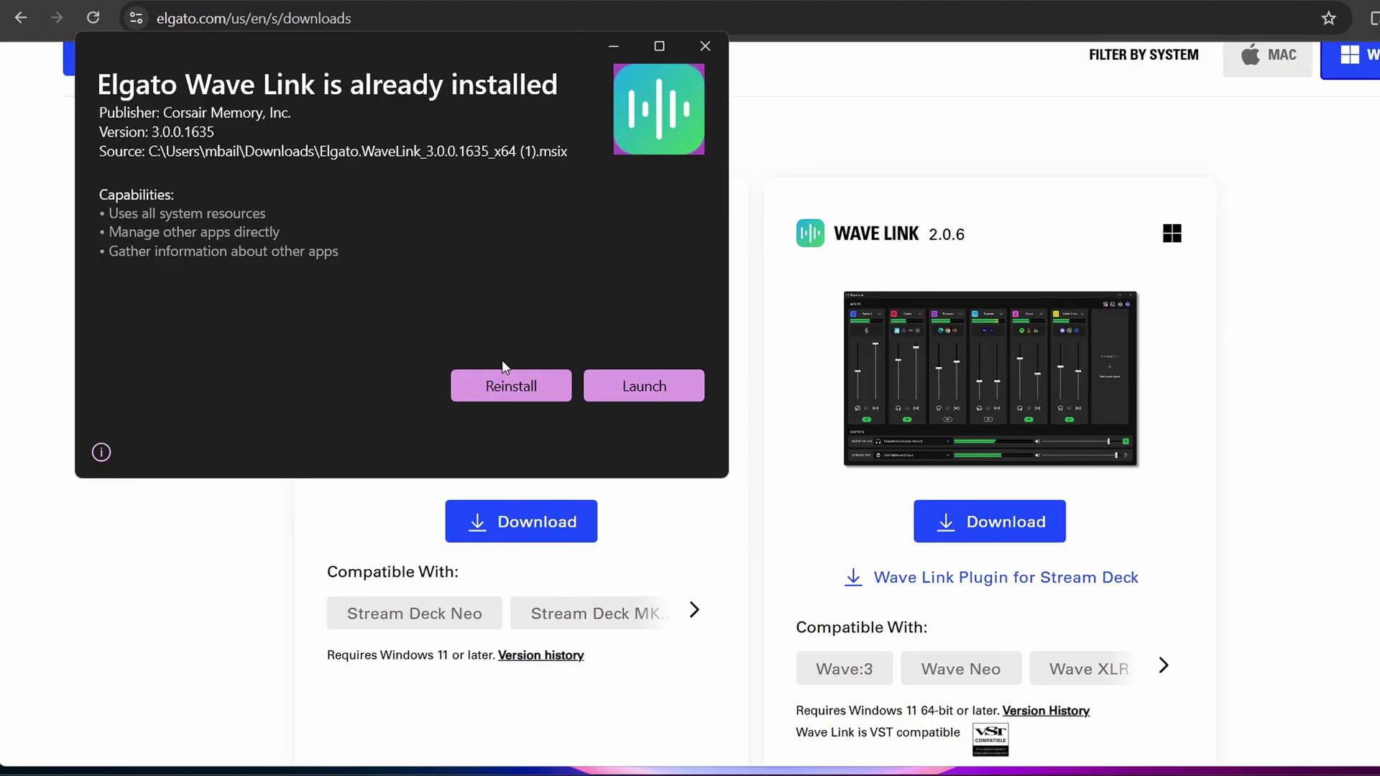
click(513, 385)
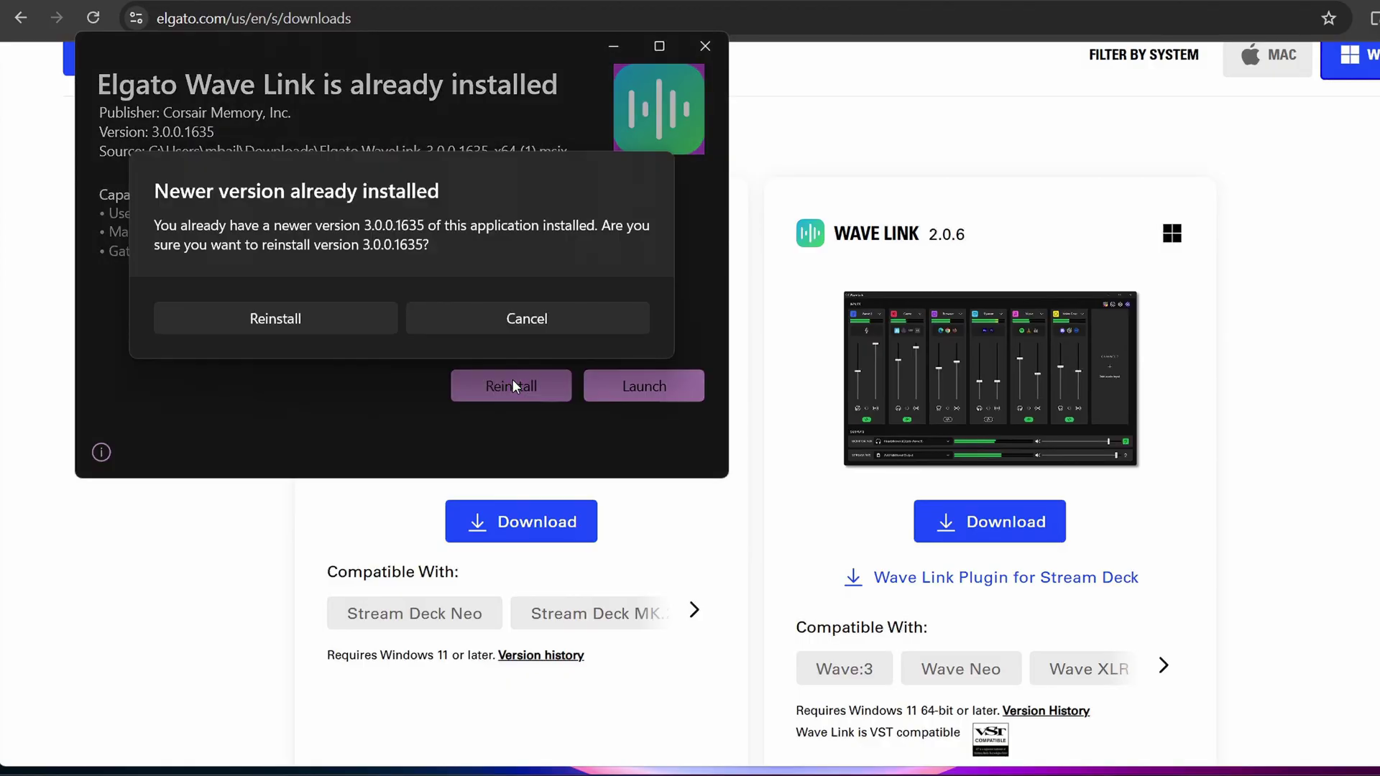
click(338, 321)
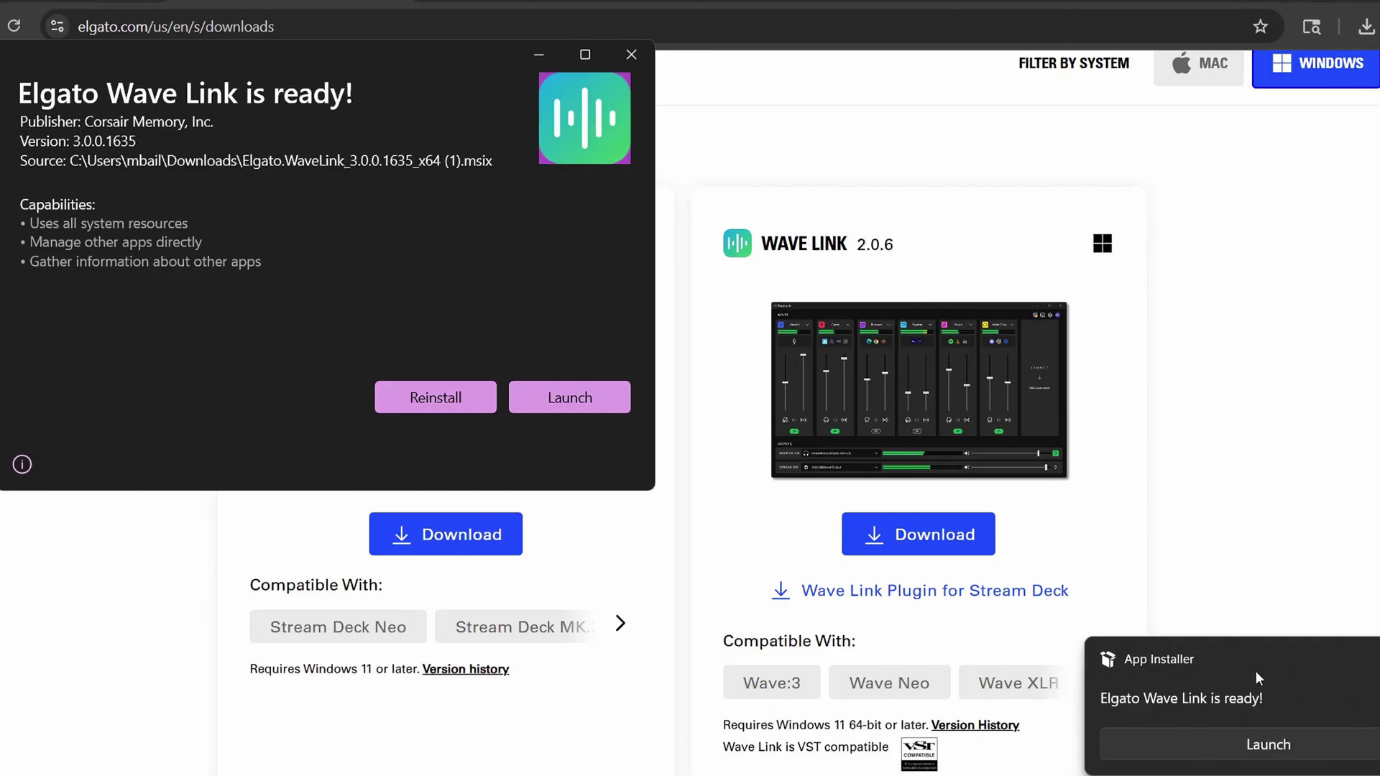
Step: Launch Wave Link and complete the Elgato Wave Link Driver setup wizard to install the driver
click(1263, 743)
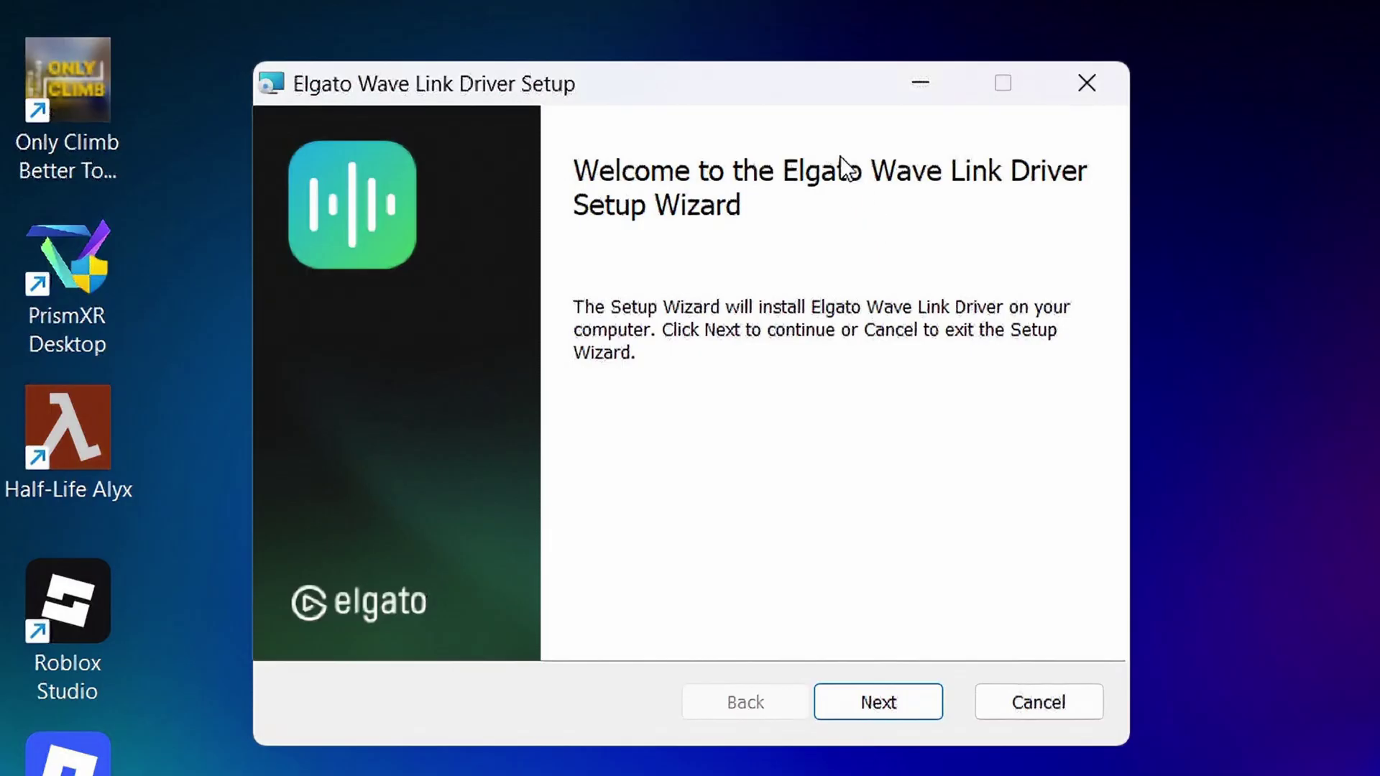
click(885, 696)
click(322, 617)
click(830, 694)
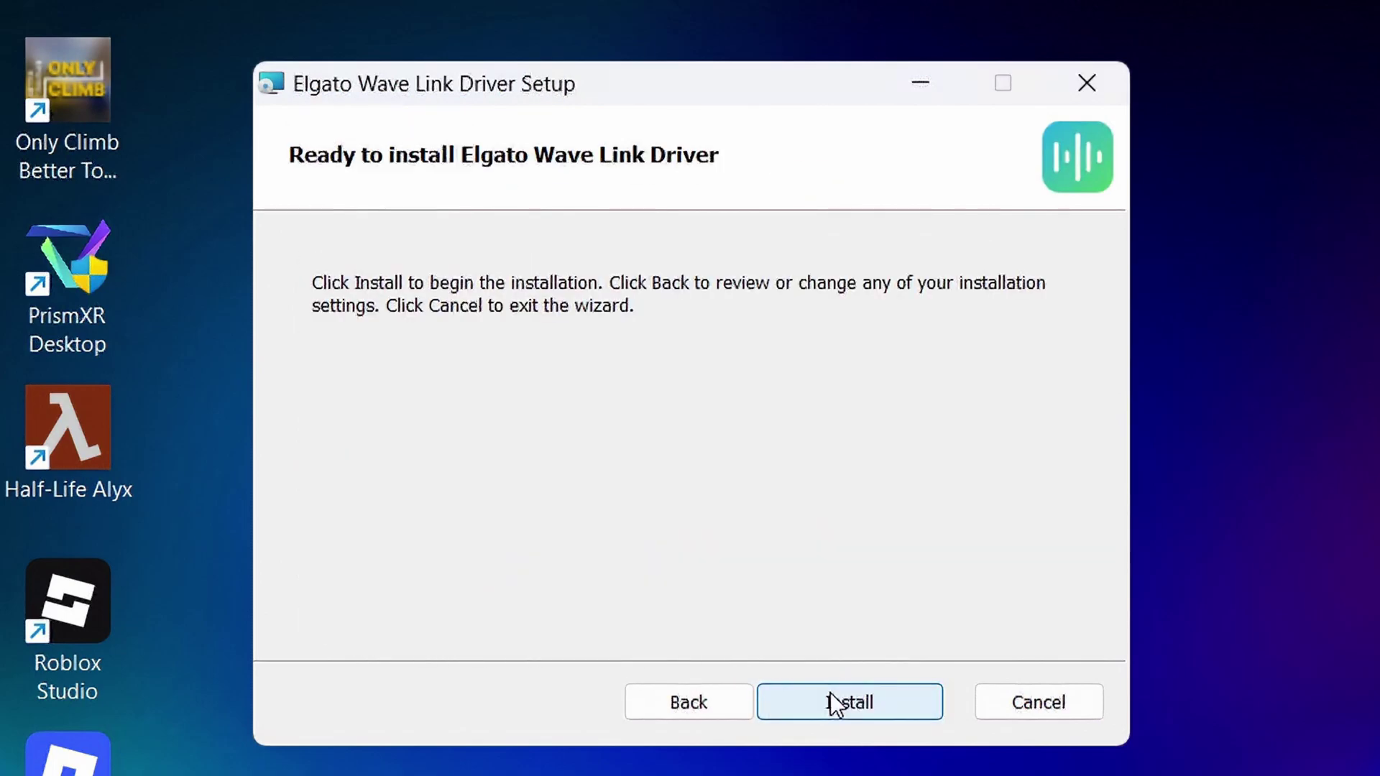
click(830, 694)
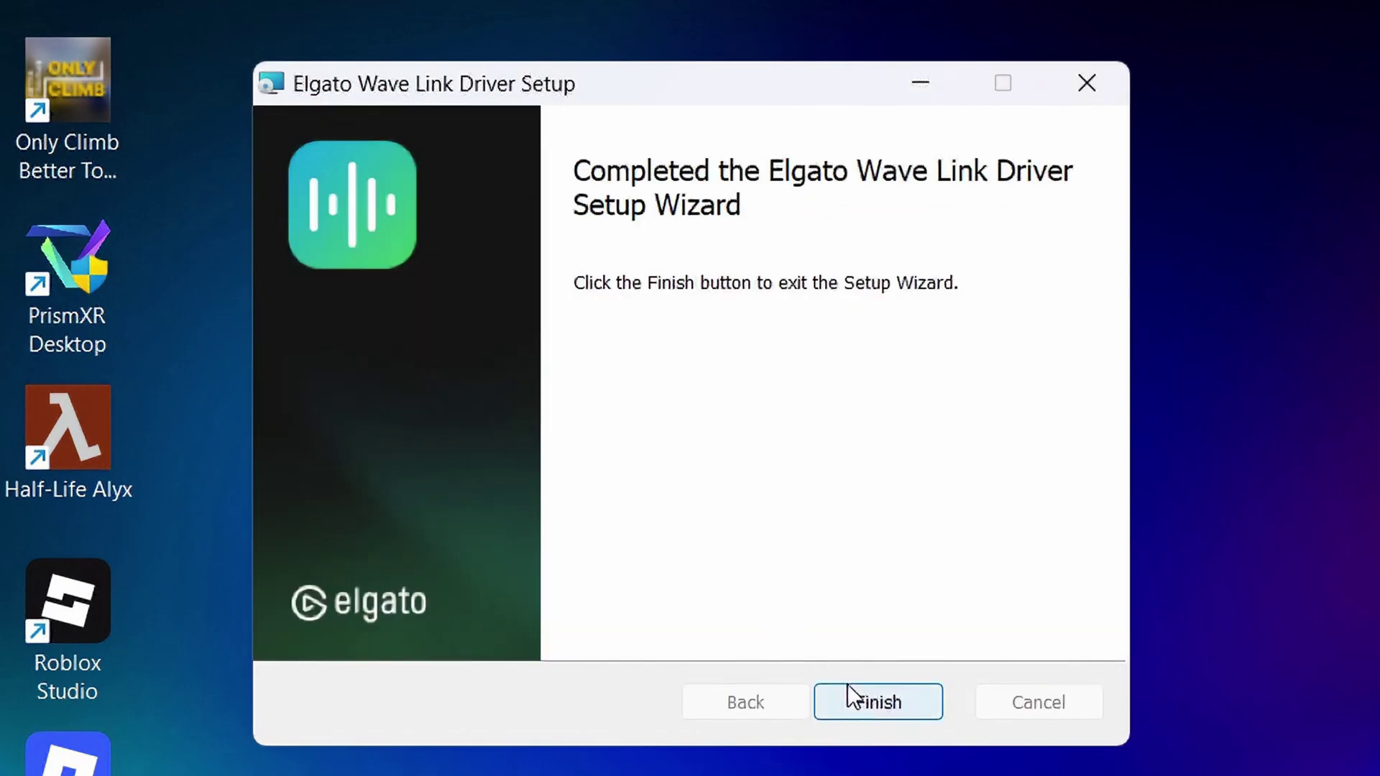
click(871, 701)
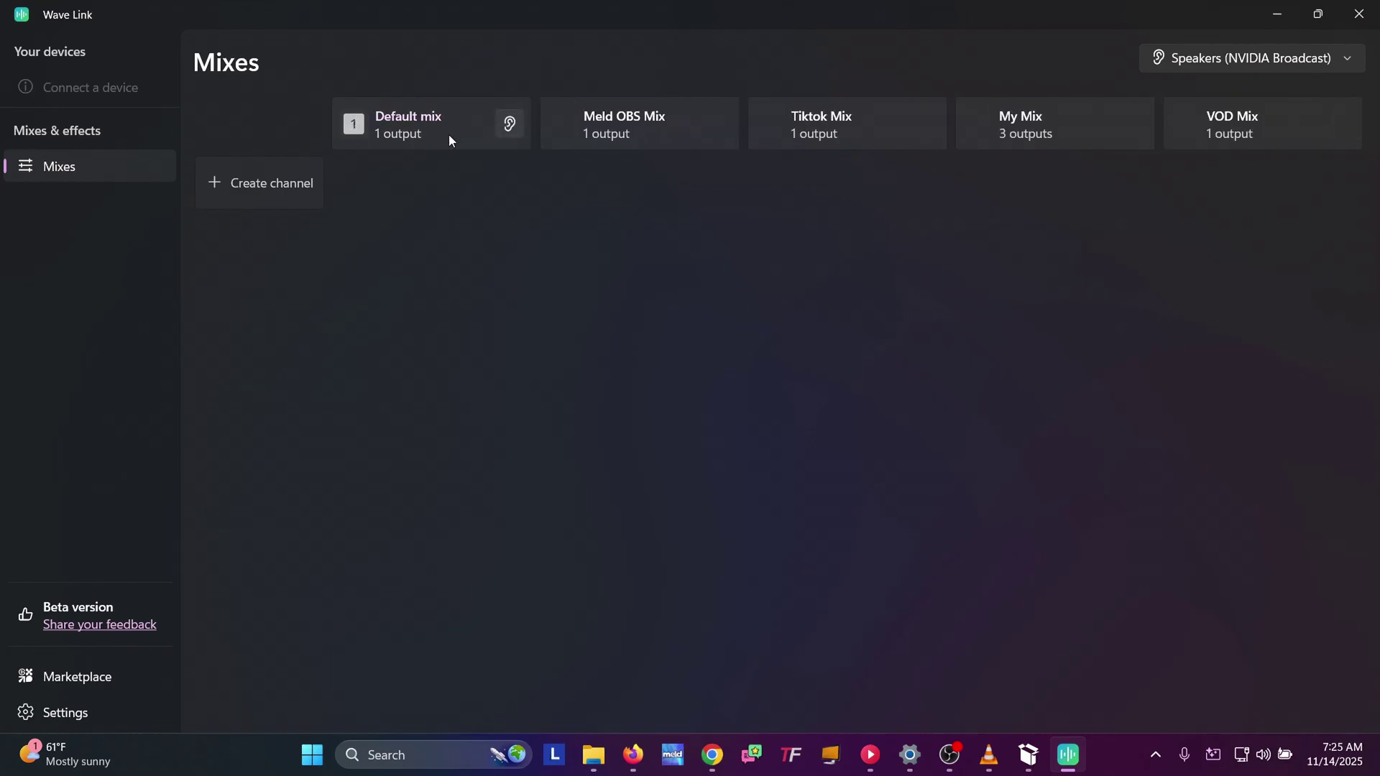
Step: Rename the second mix as Meld OBS Mix and give it the OBS logo icon
click(621, 114)
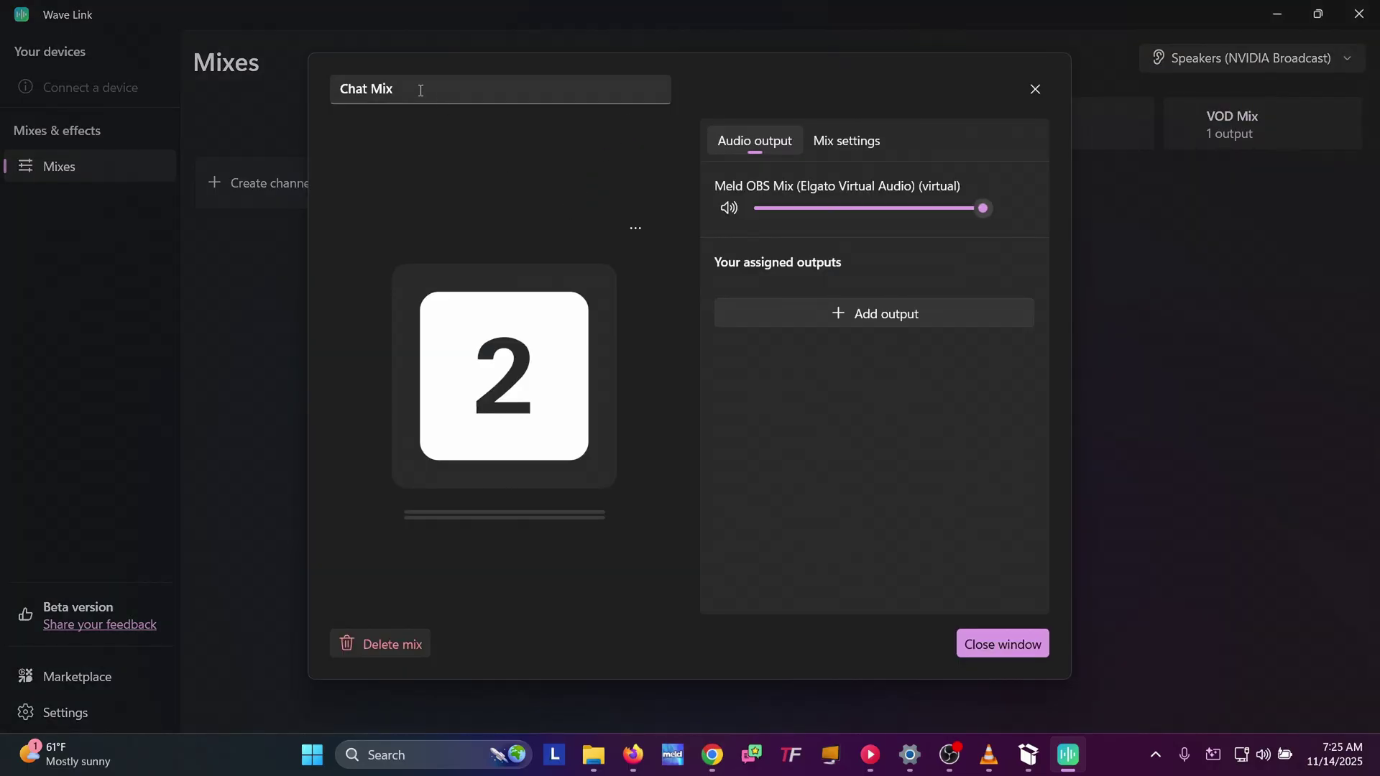
double_click(354, 89)
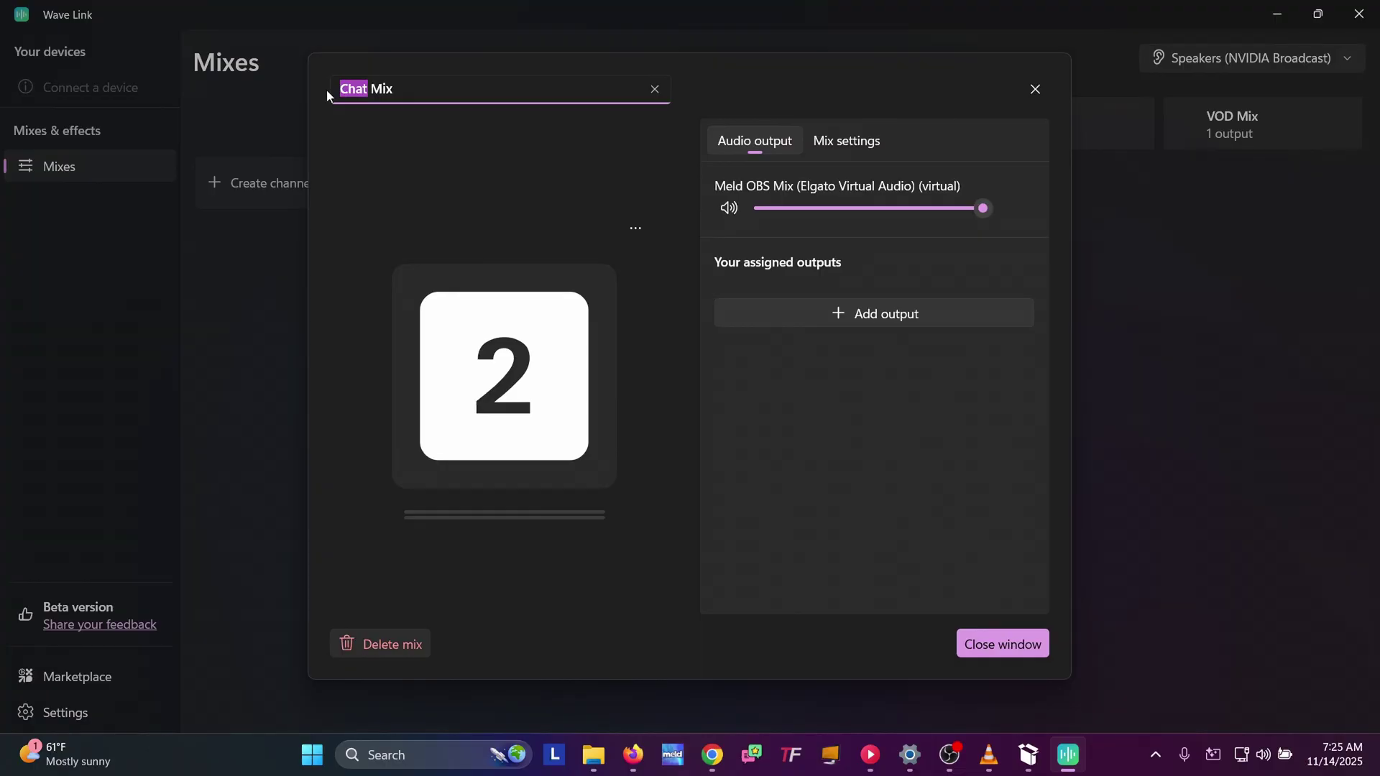
text(Meld O)
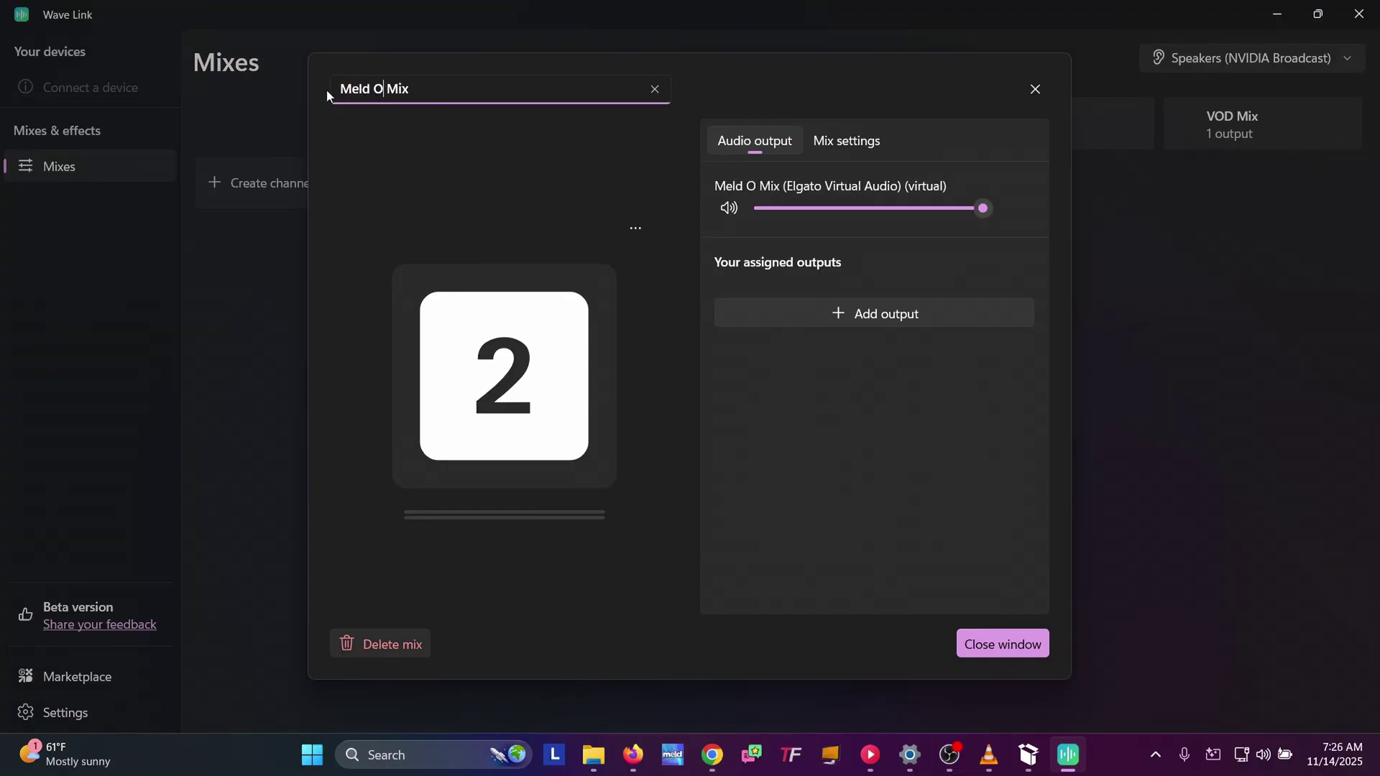
text(BS)
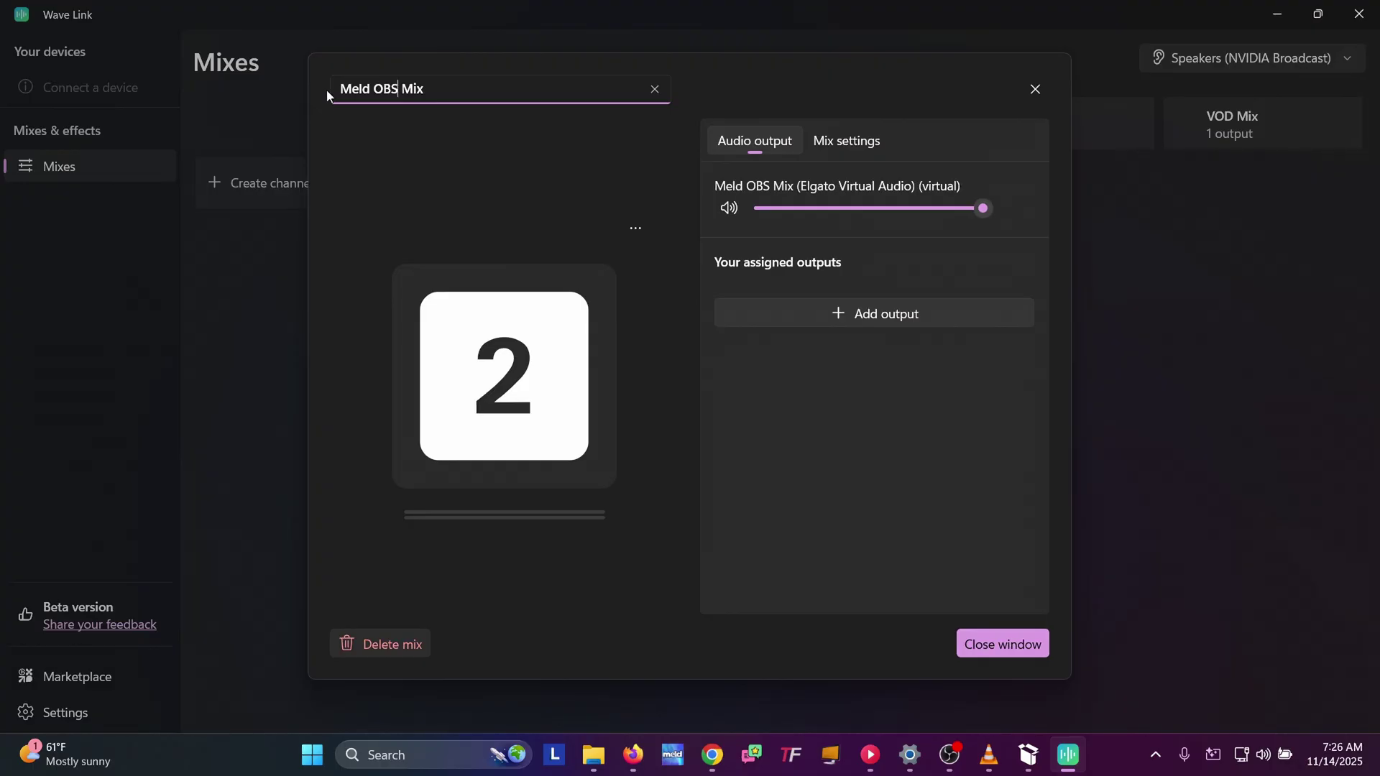
click(628, 231)
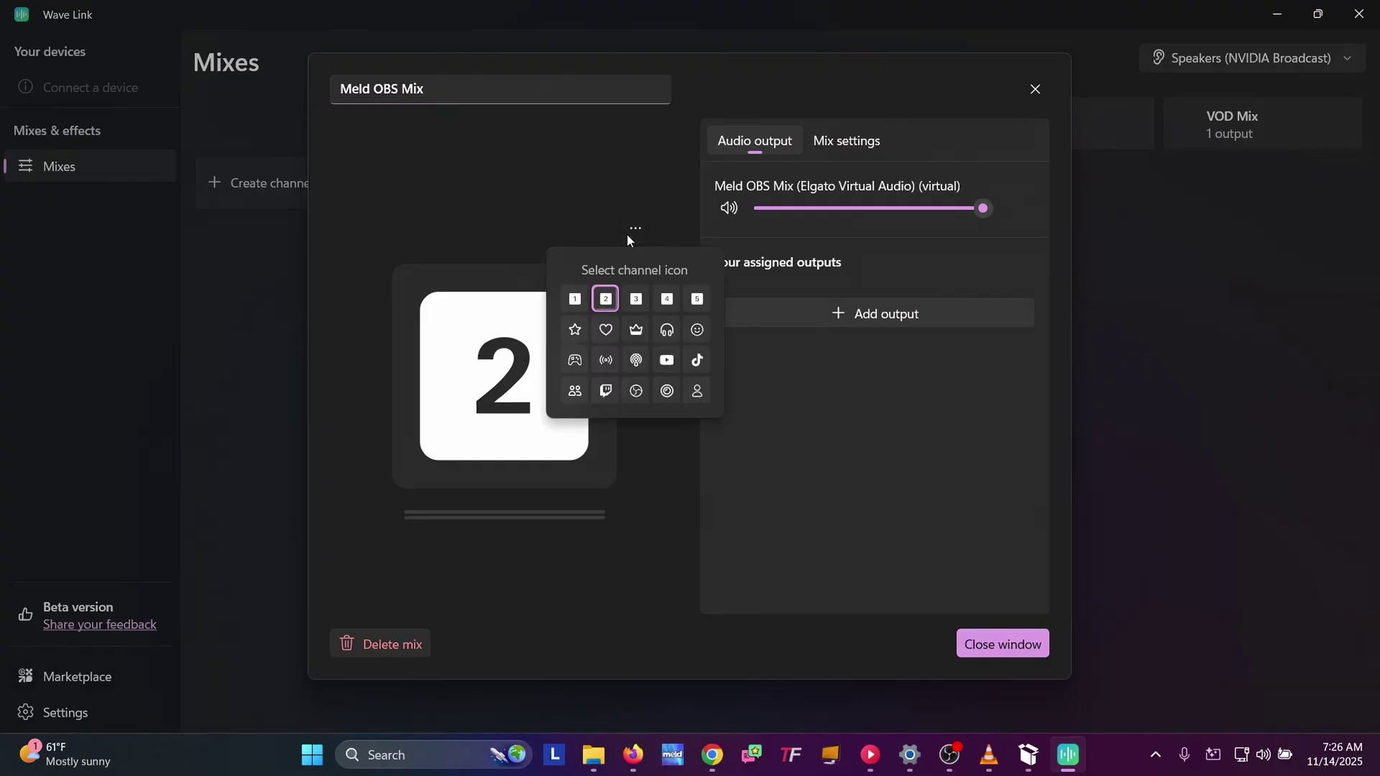
click(637, 392)
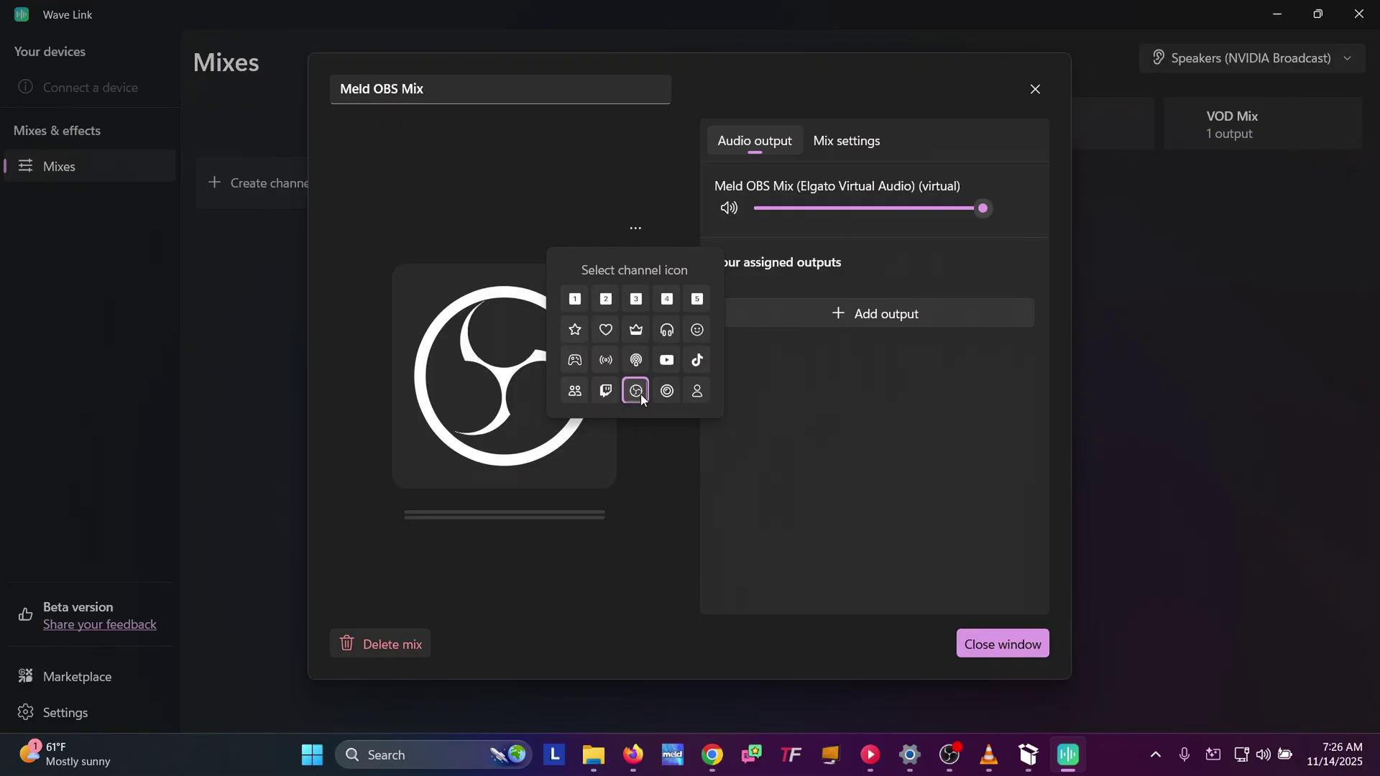
click(1021, 642)
Step: Rename the third mix as TikTok Mix and give it the TikTok icon
click(847, 114)
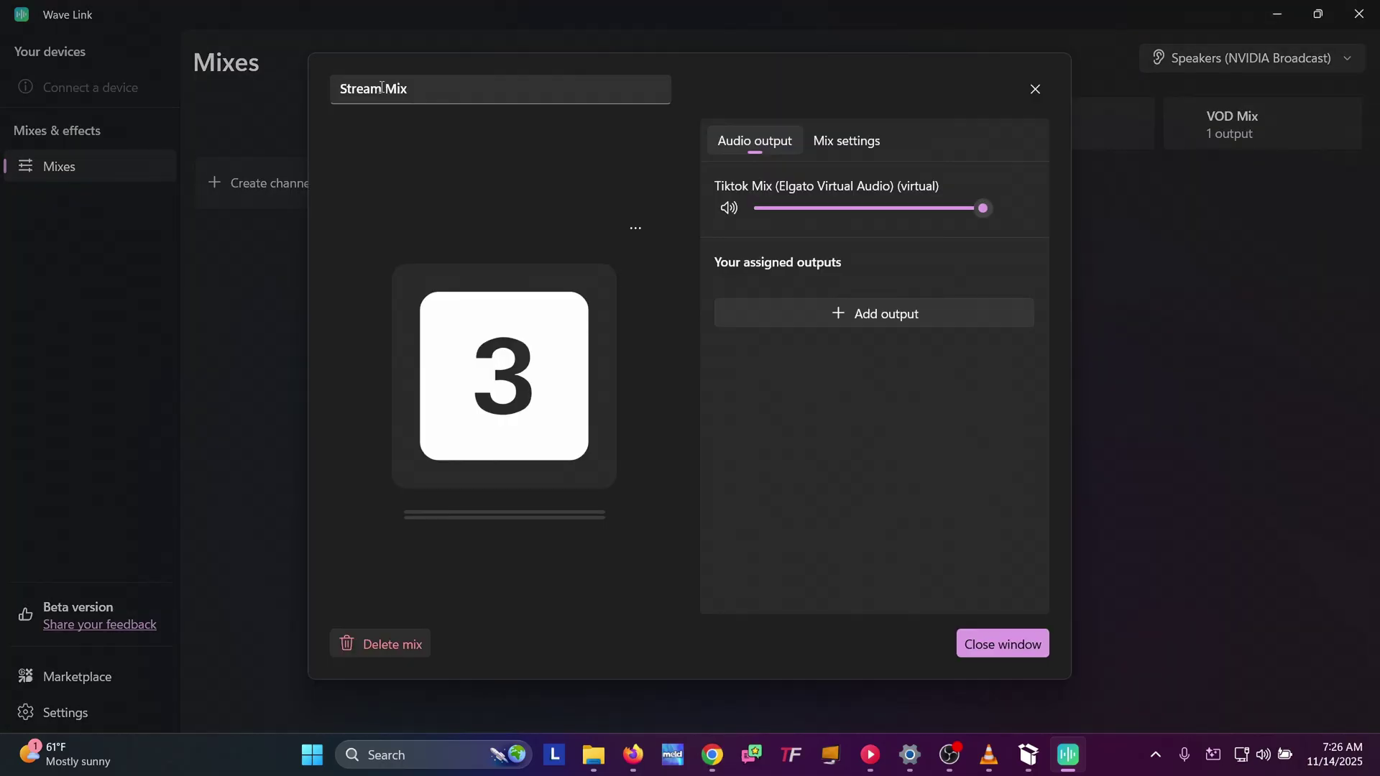
drag(381, 87, 300, 80)
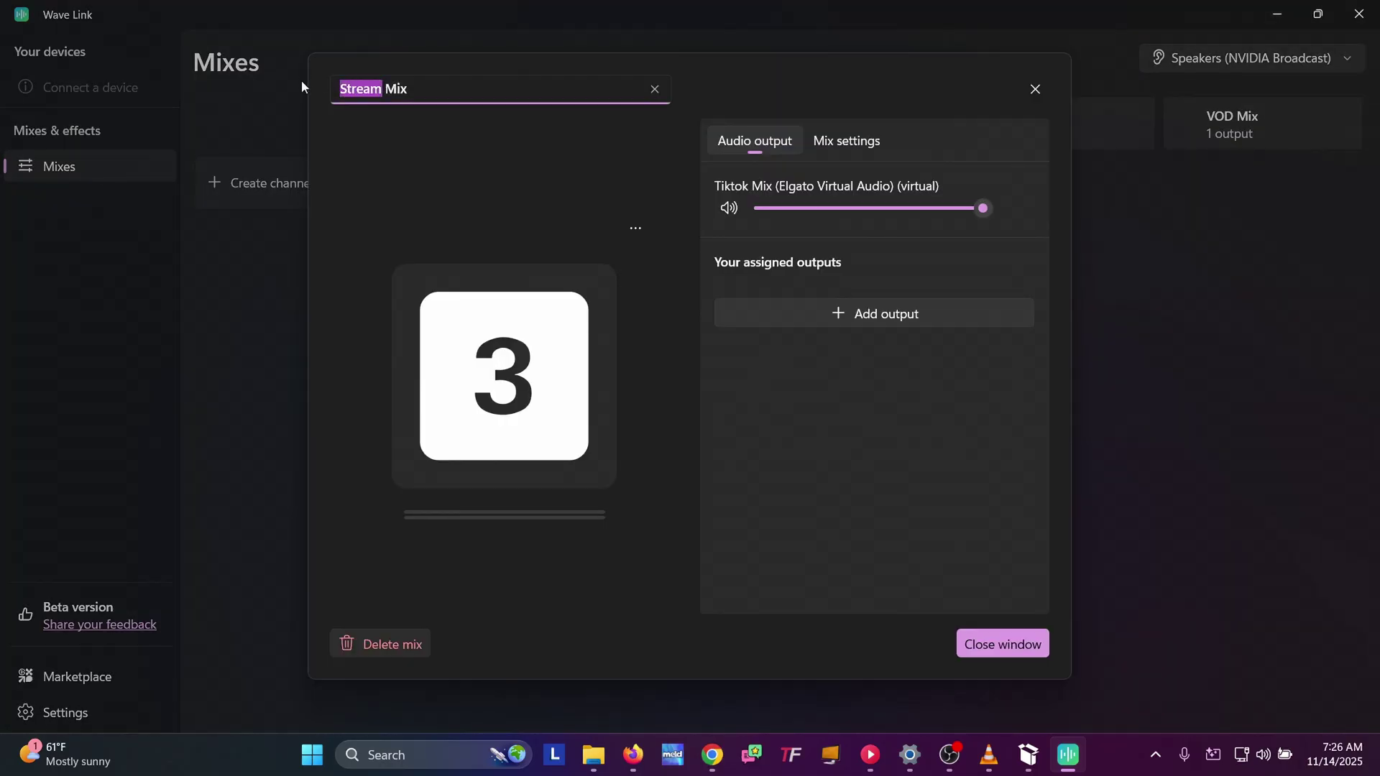
text(TikTok)
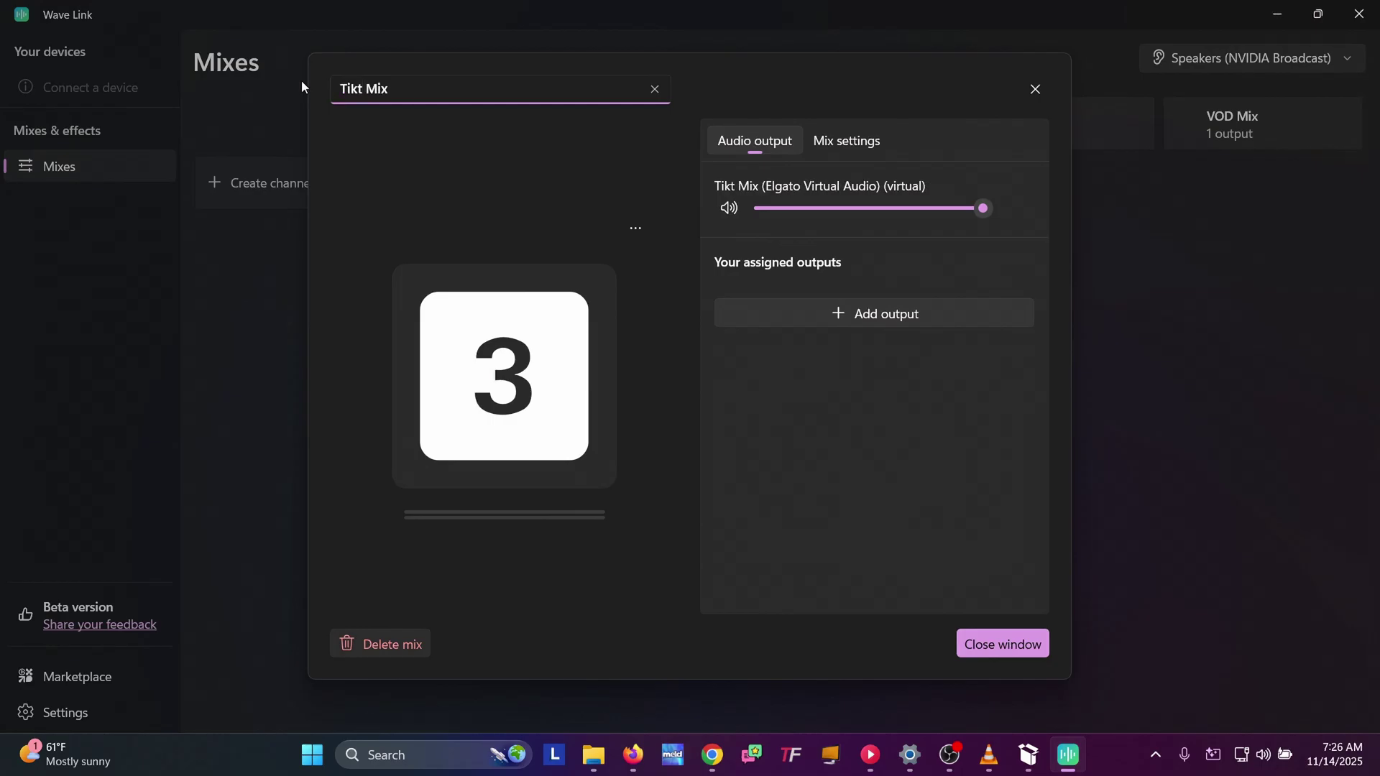
click(637, 229)
click(697, 359)
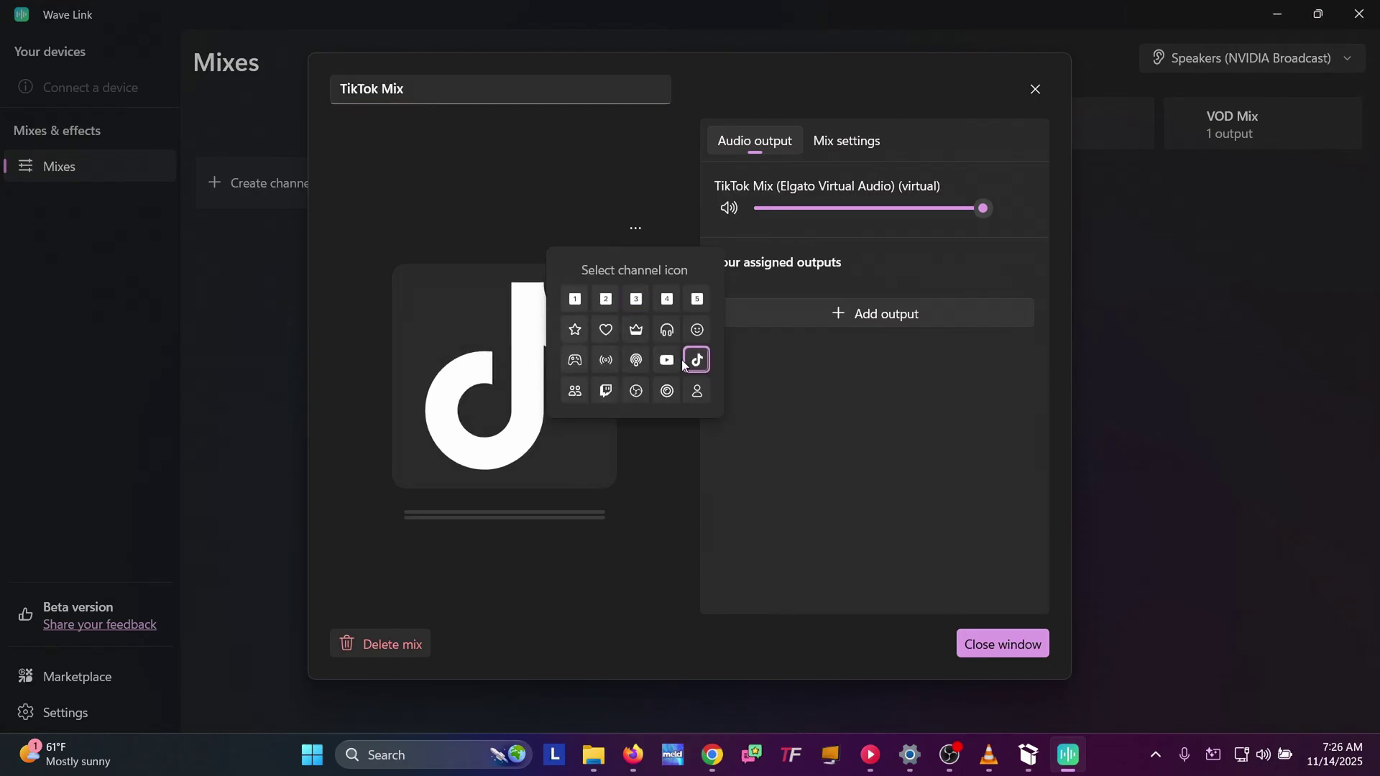
click(990, 637)
Step: Rename the fourth mix as My Mix and give it the smiley face icon
click(1020, 117)
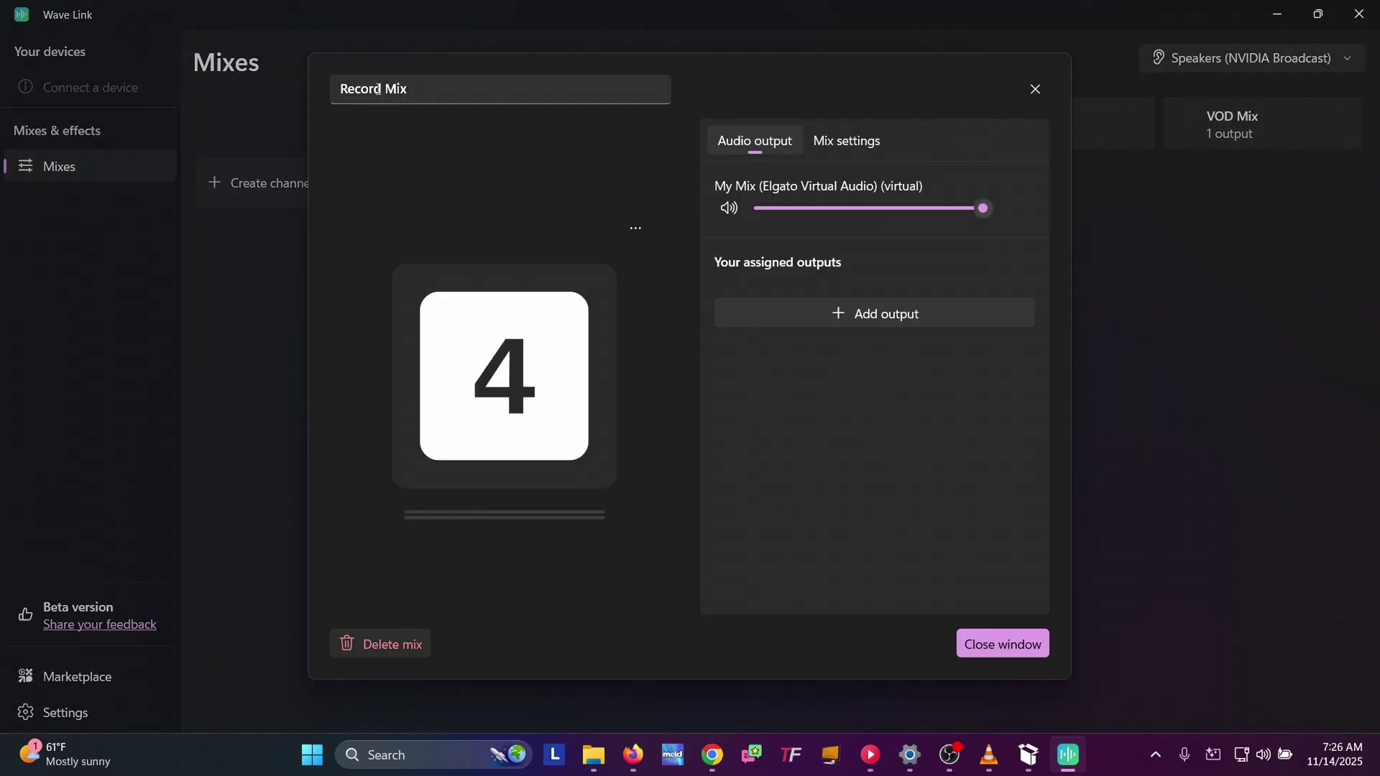
double_click(386, 89)
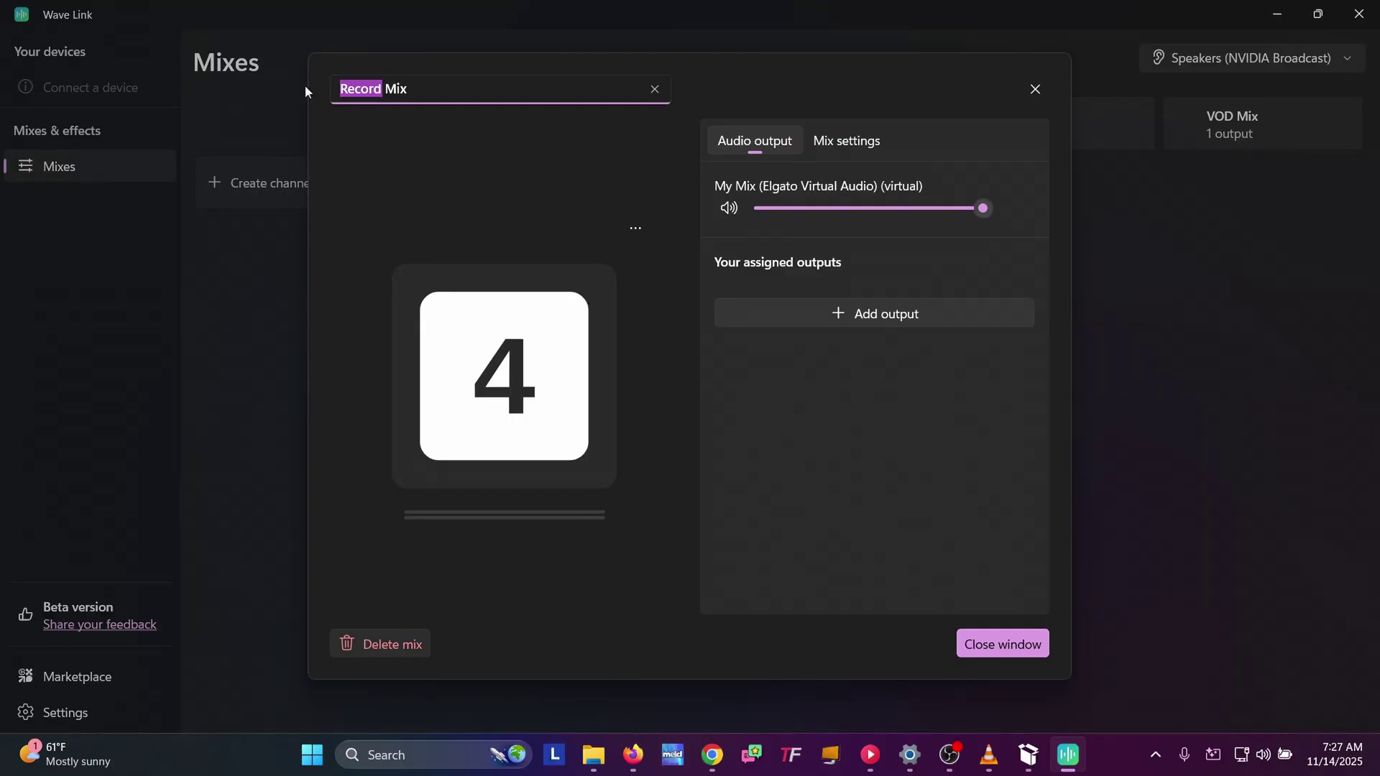
text(My)
click(632, 230)
click(697, 330)
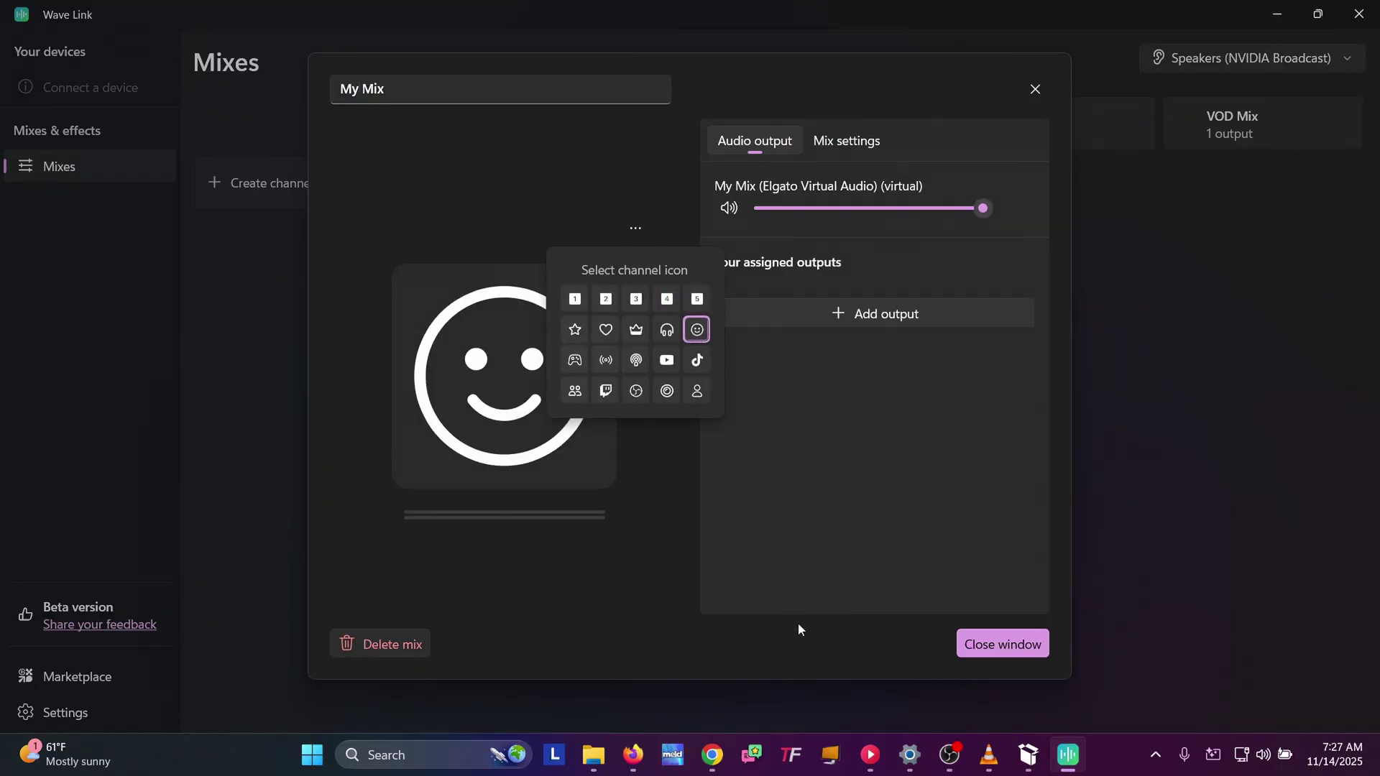
click(1002, 644)
click(1002, 644)
Step: Rename the first mix as Mic Mix, with a capital M in both words, and give it the crown icon
click(423, 119)
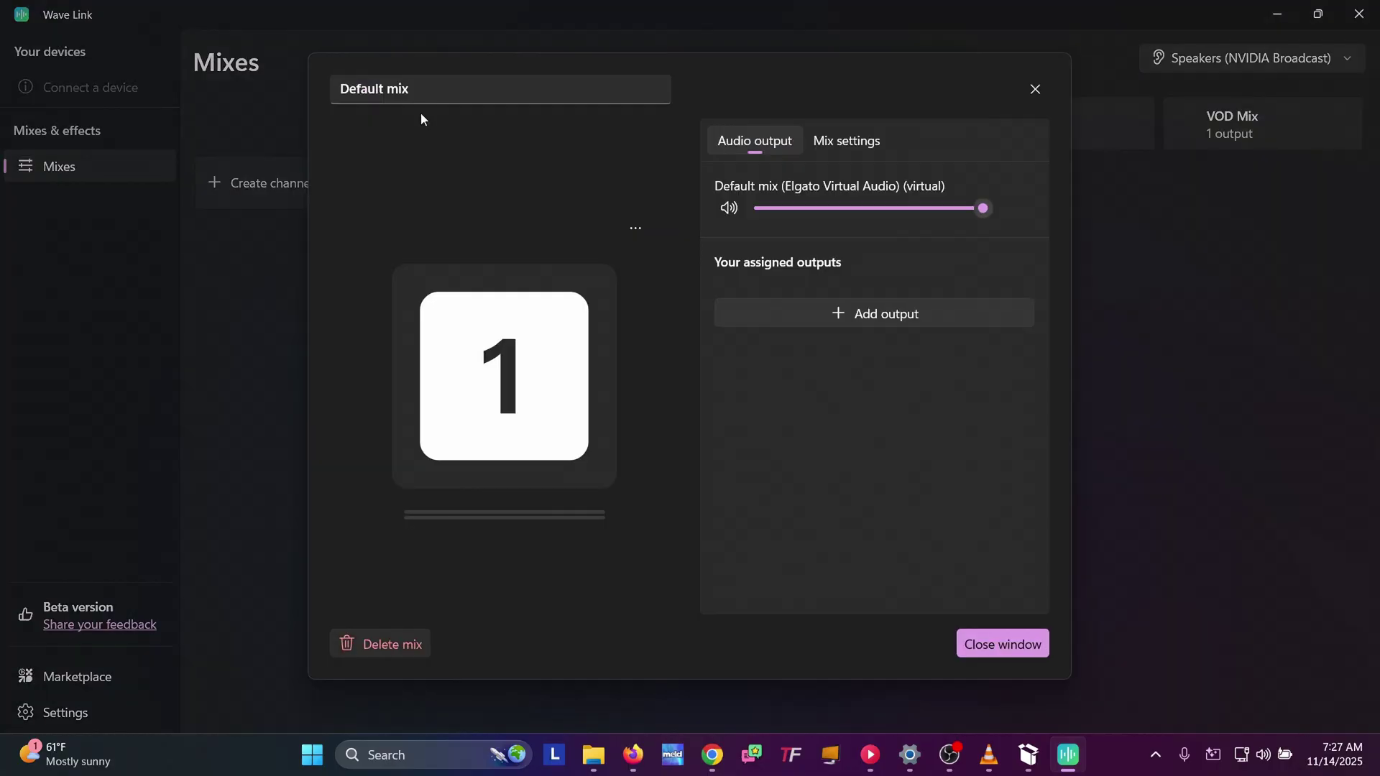
double_click(383, 84)
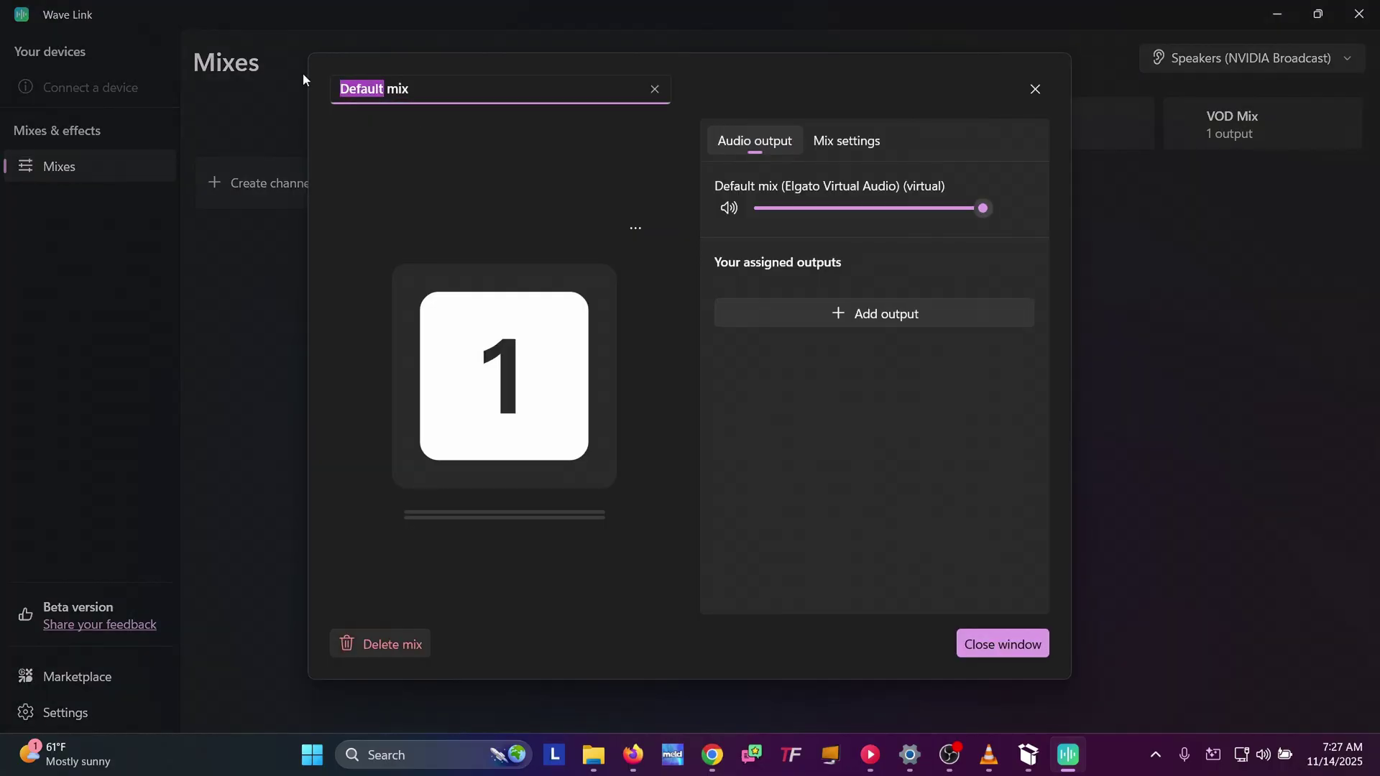
text(Mic)
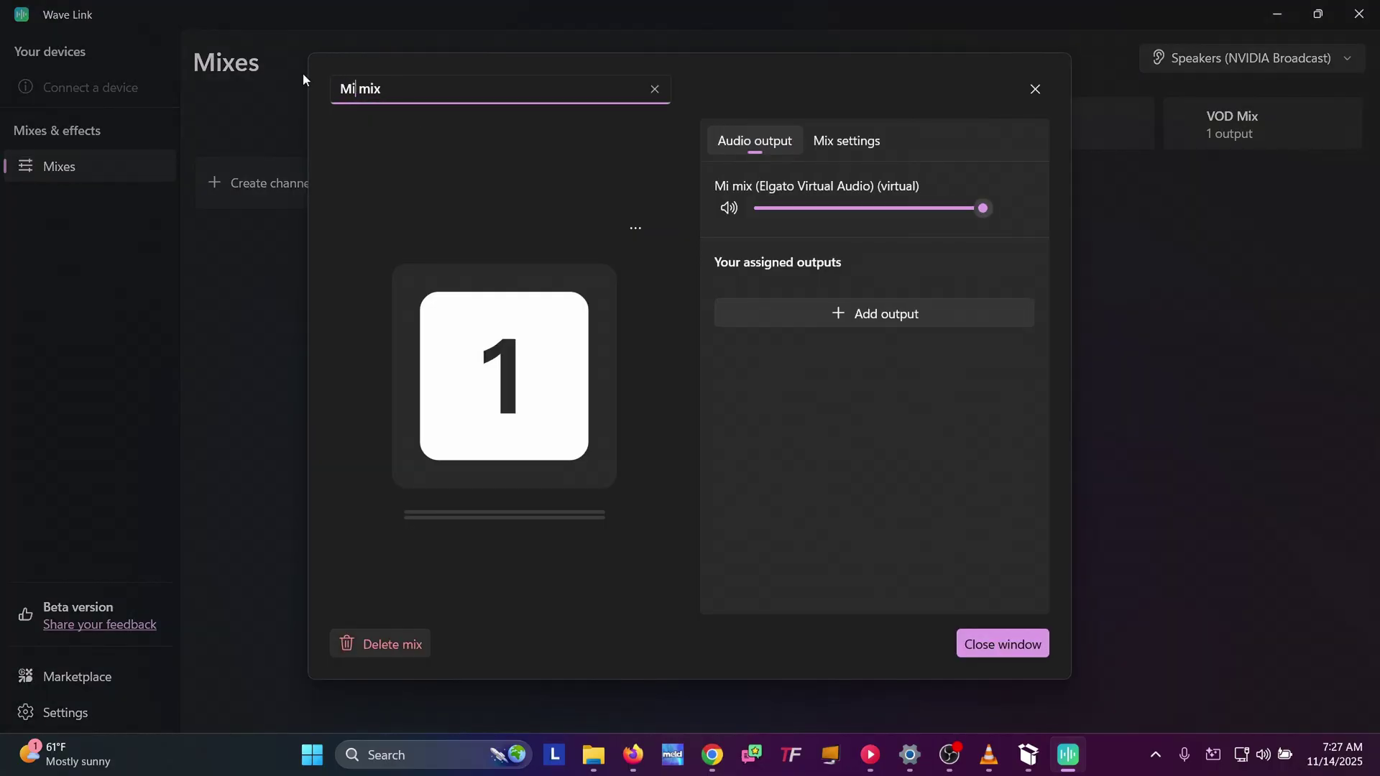
click(378, 89)
key(BackSpace)
text(M)
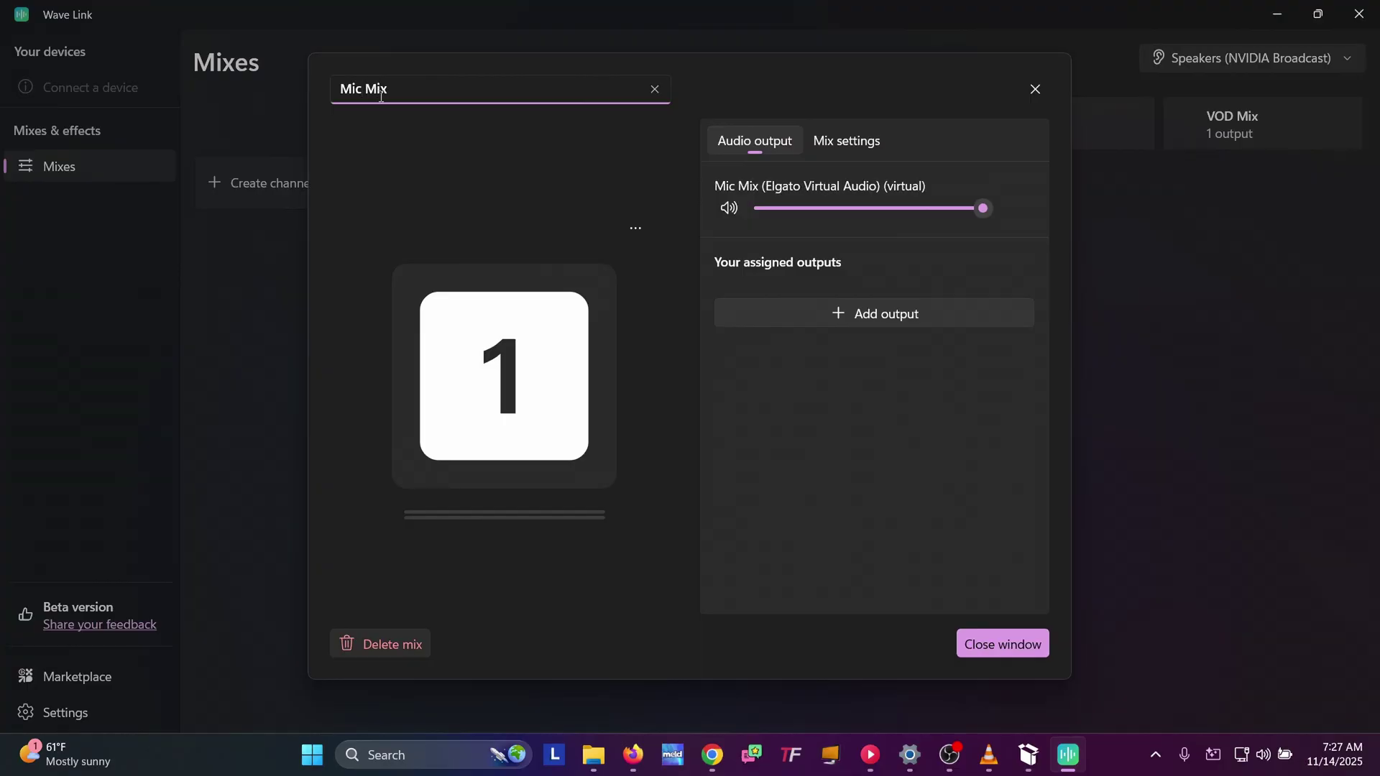
click(626, 225)
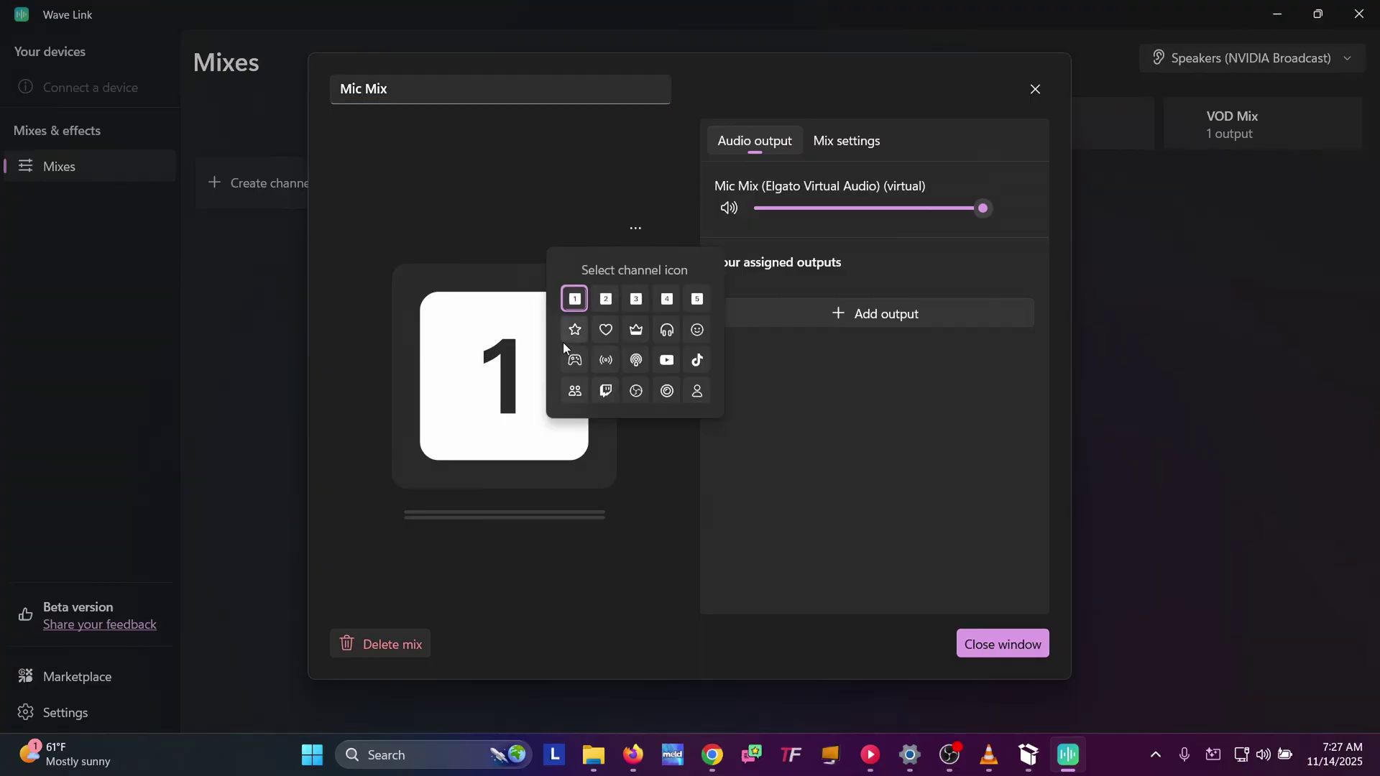
click(635, 330)
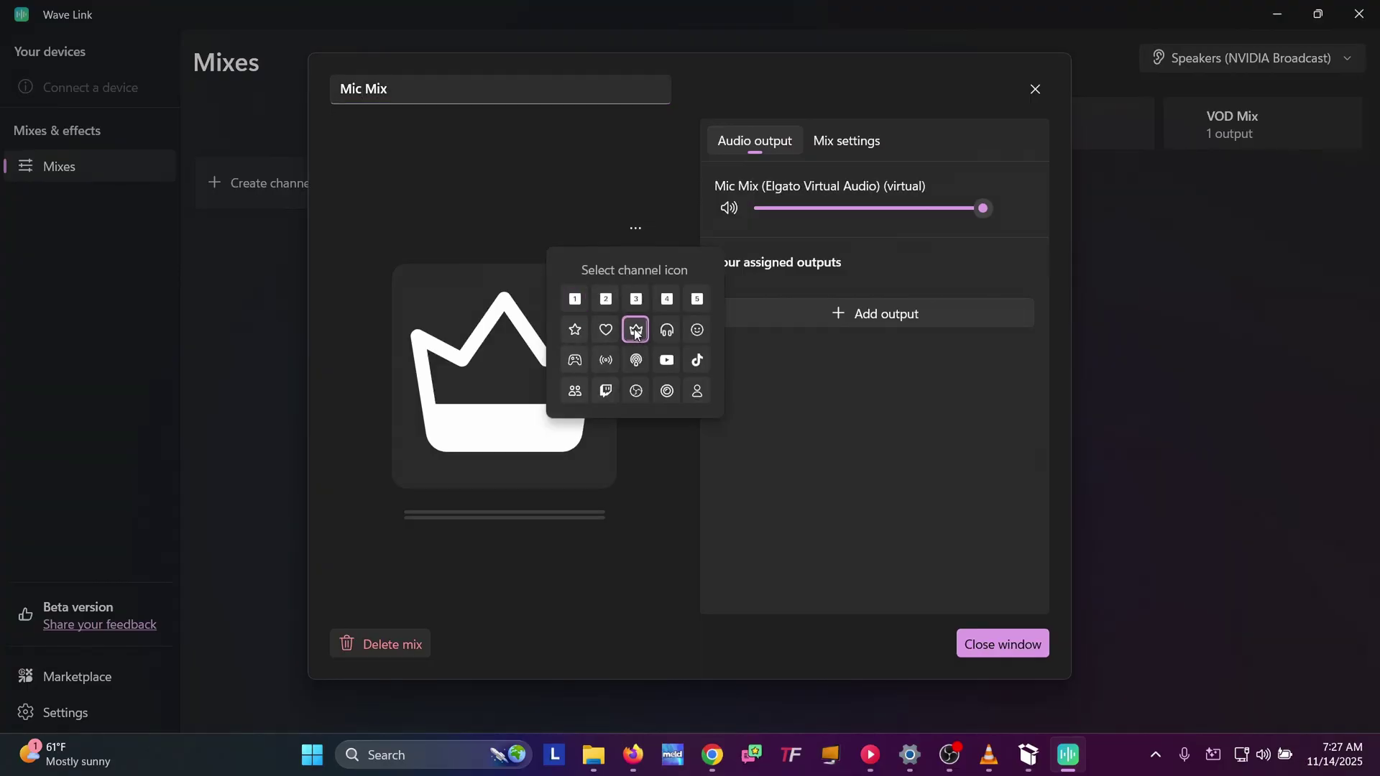
Step: Close the Mic Mix settings, and rename the fifth mix as VOD Mix with the podcast icon
click(885, 559)
click(1003, 644)
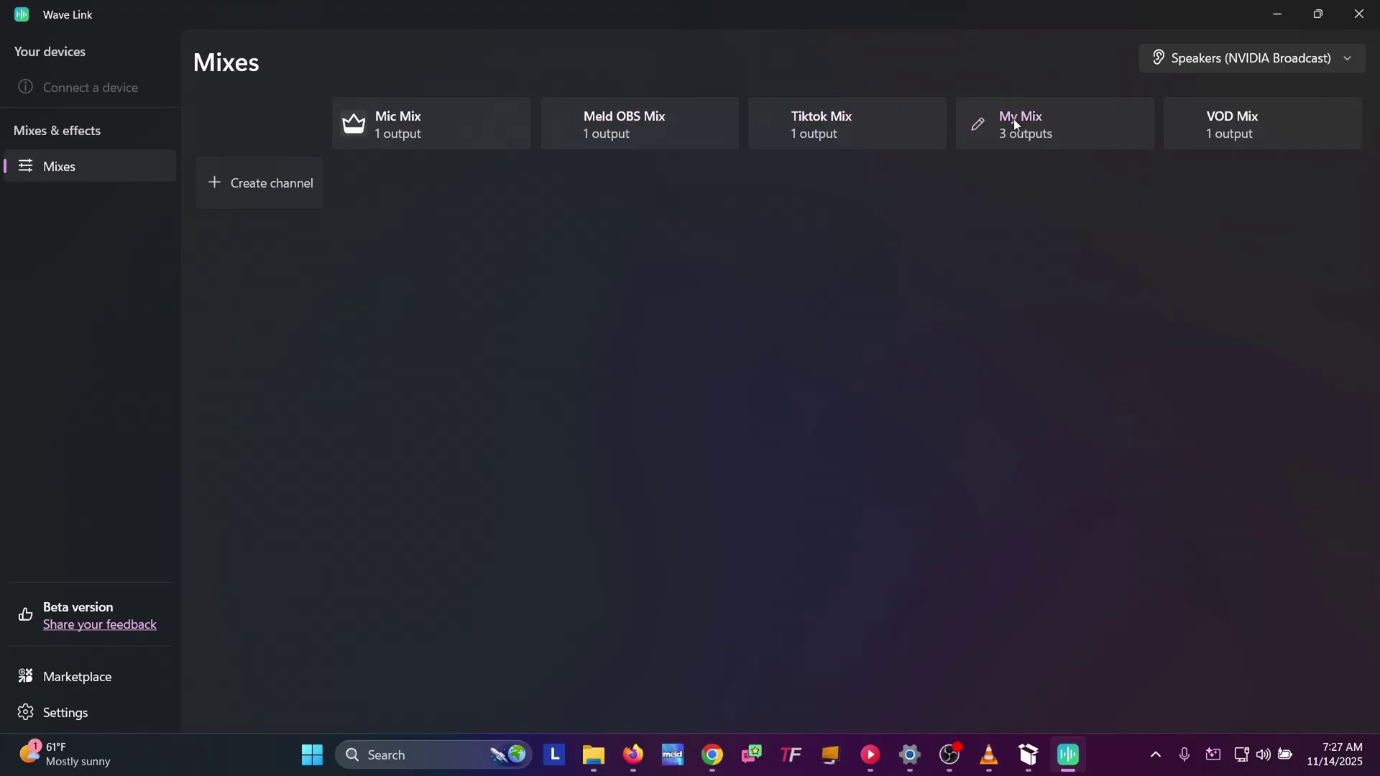
click(1239, 121)
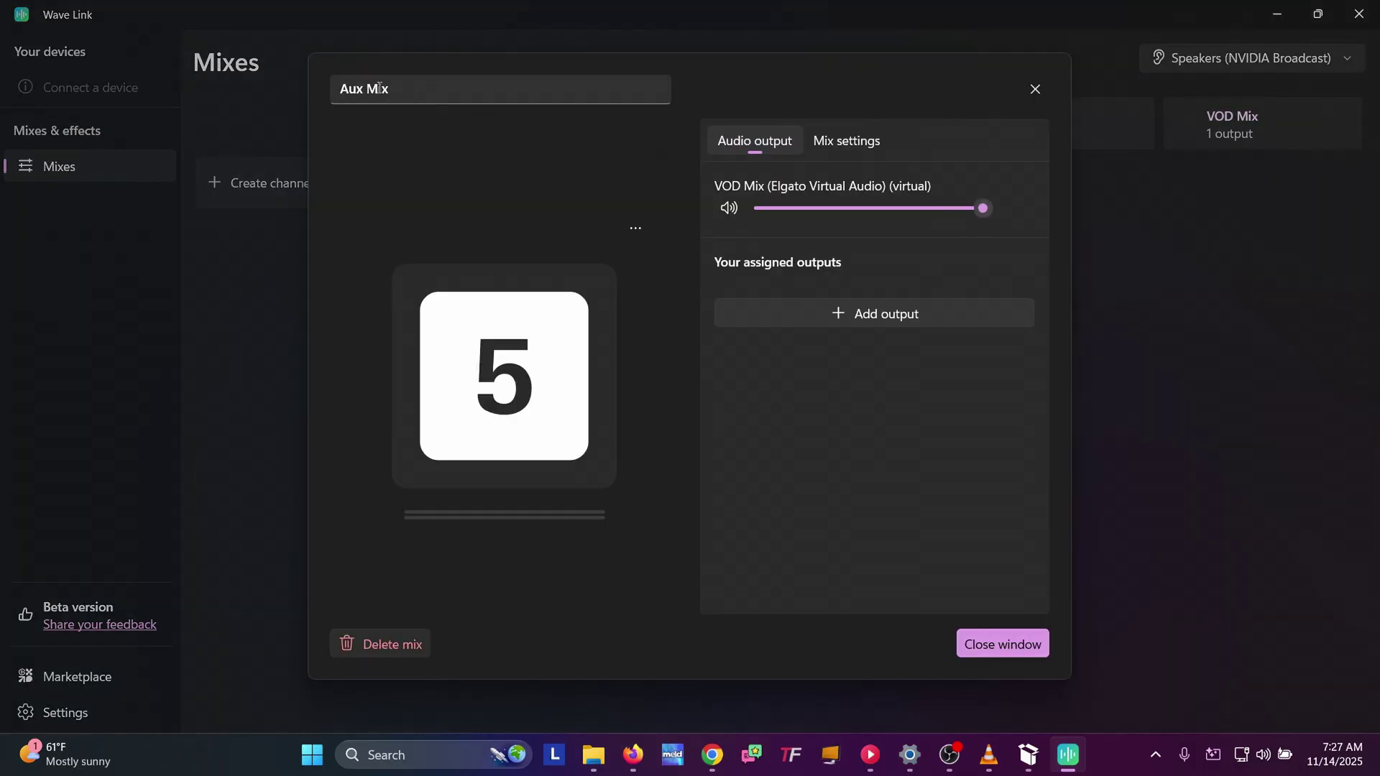
drag(366, 90, 327, 90)
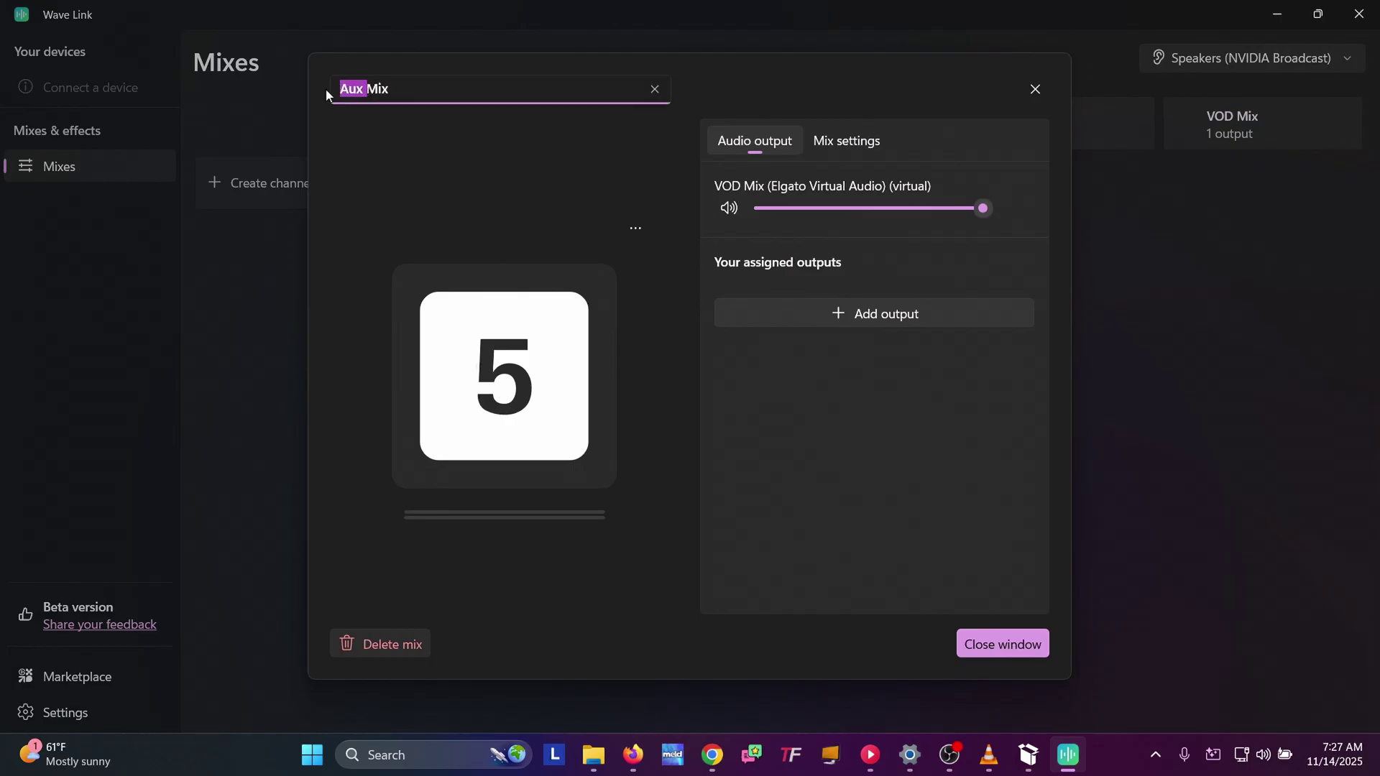
text(VOD)
click(638, 229)
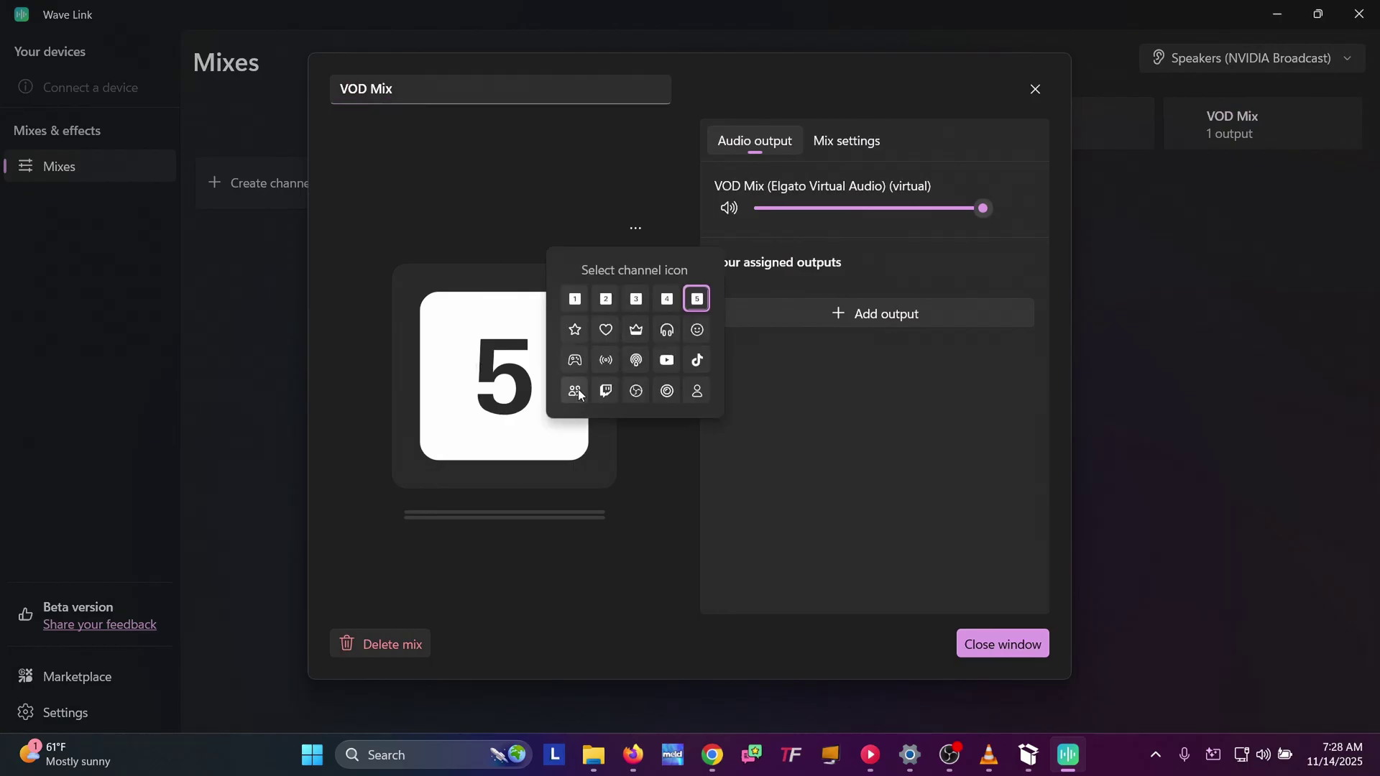
click(636, 359)
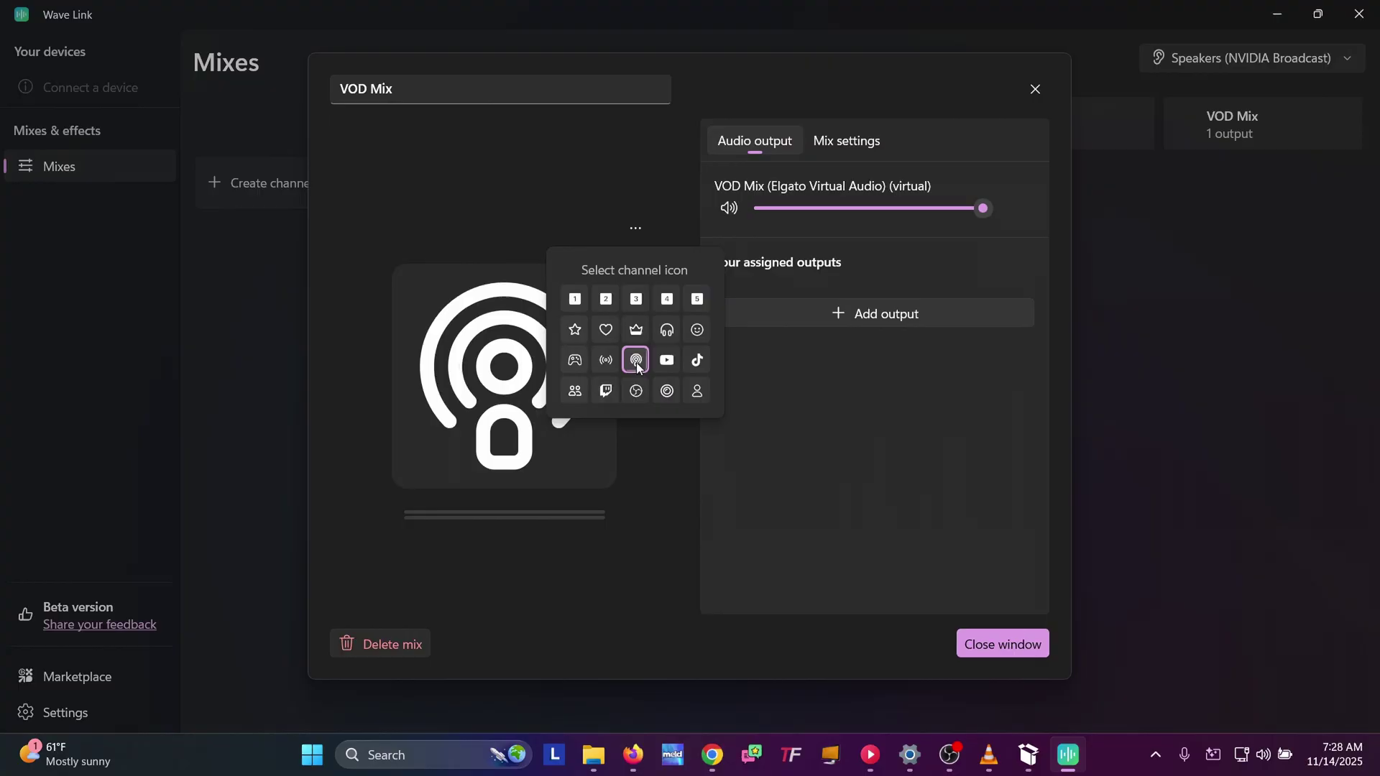
click(1003, 643)
Step: Review the settings of the unavailable Elgato Wave Neo channel, and close them without changing anything
mouse_move(1228, 121)
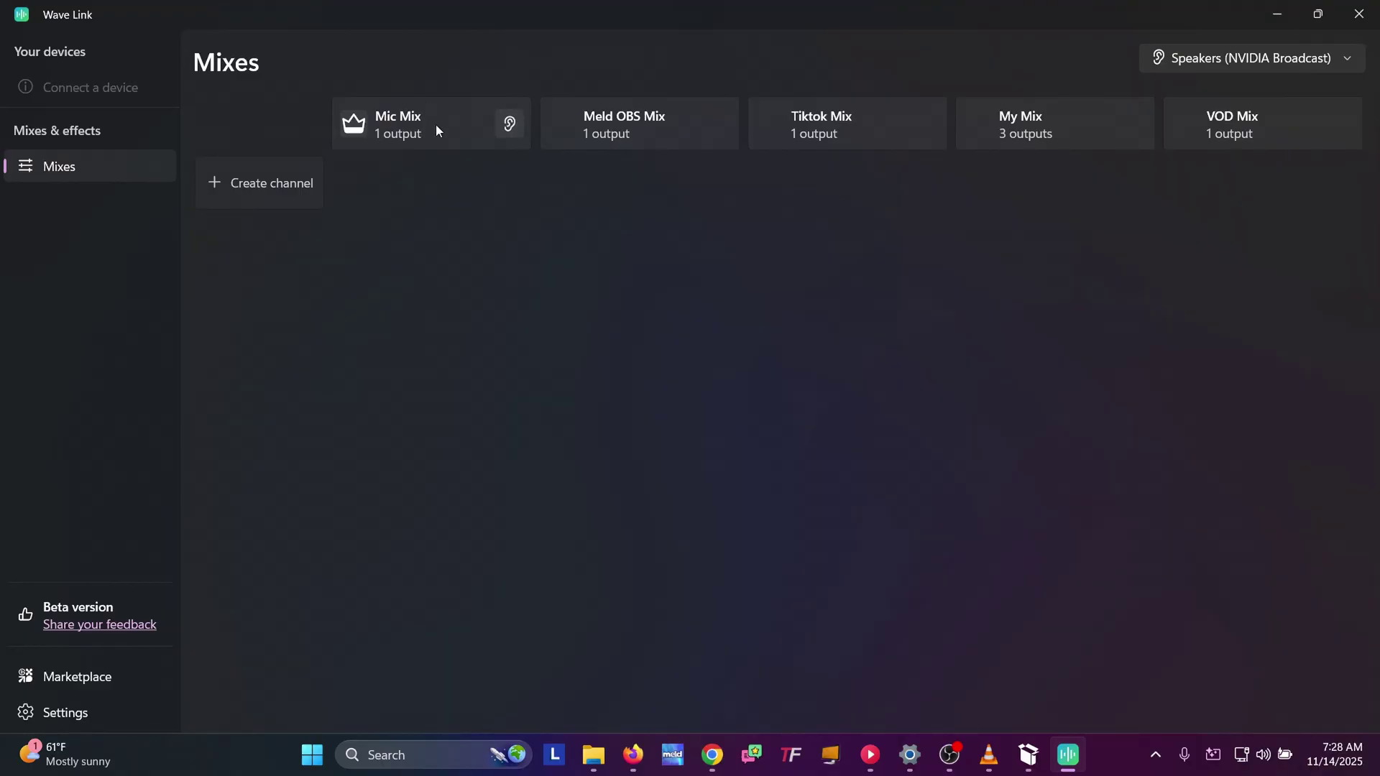
mouse_move(467, 114)
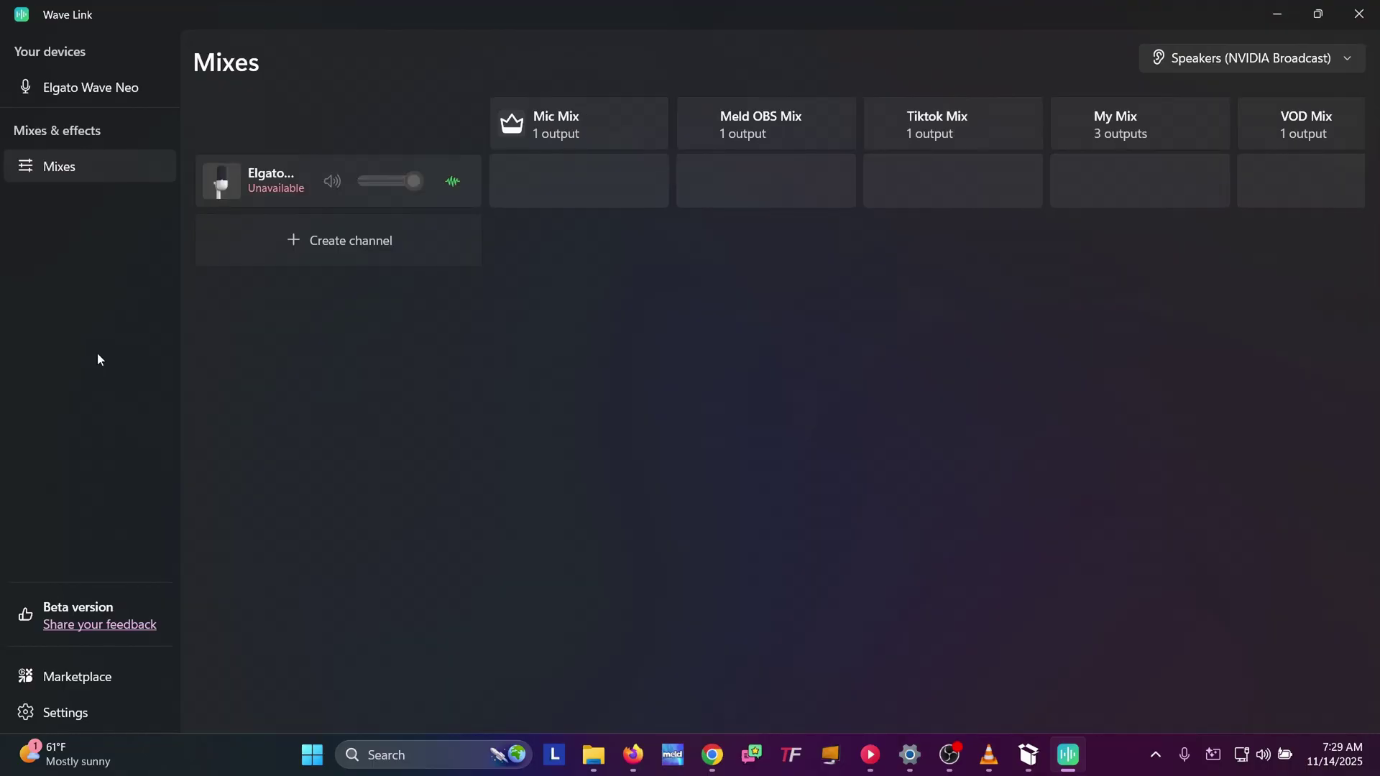
click(289, 192)
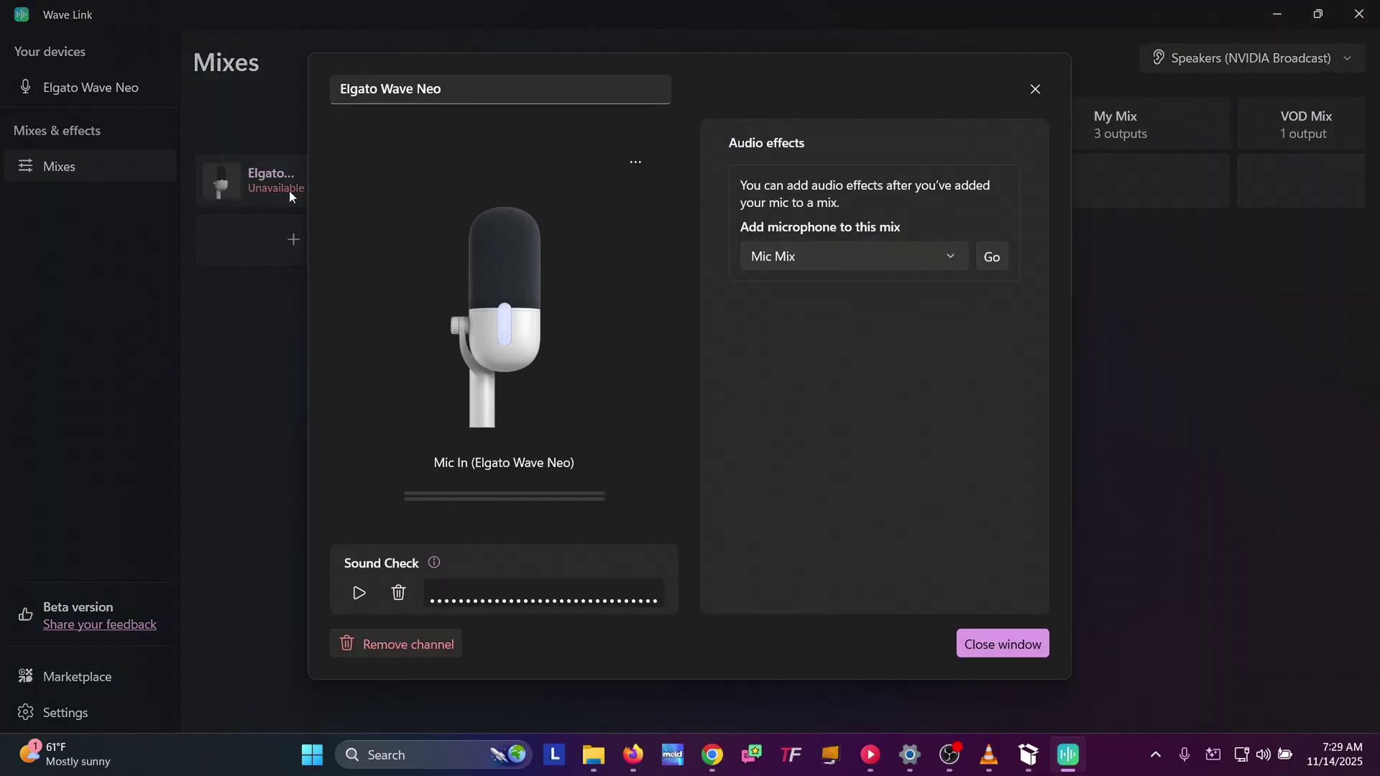
click(1334, 121)
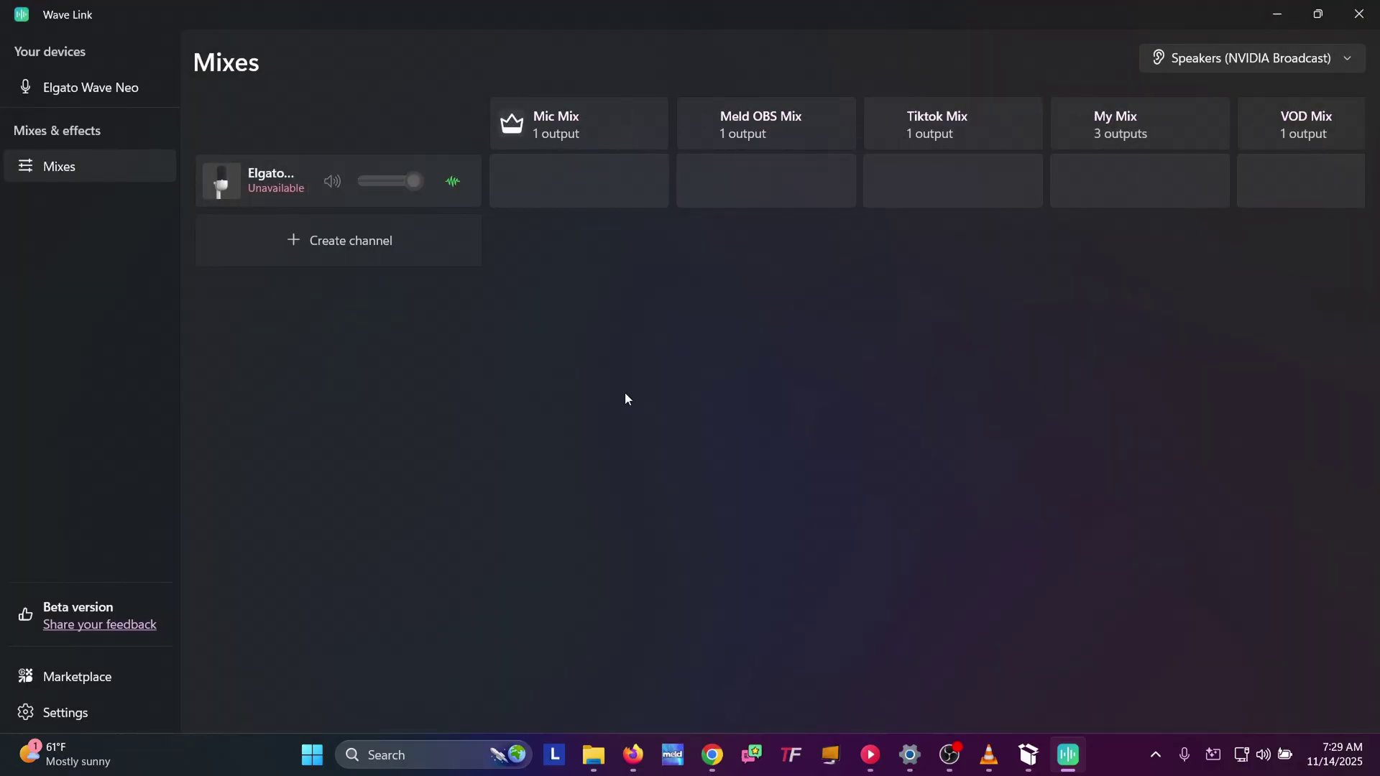
Step: Exit Wave Link completely, including its background process, and relaunch it with the window maximized
click(1359, 15)
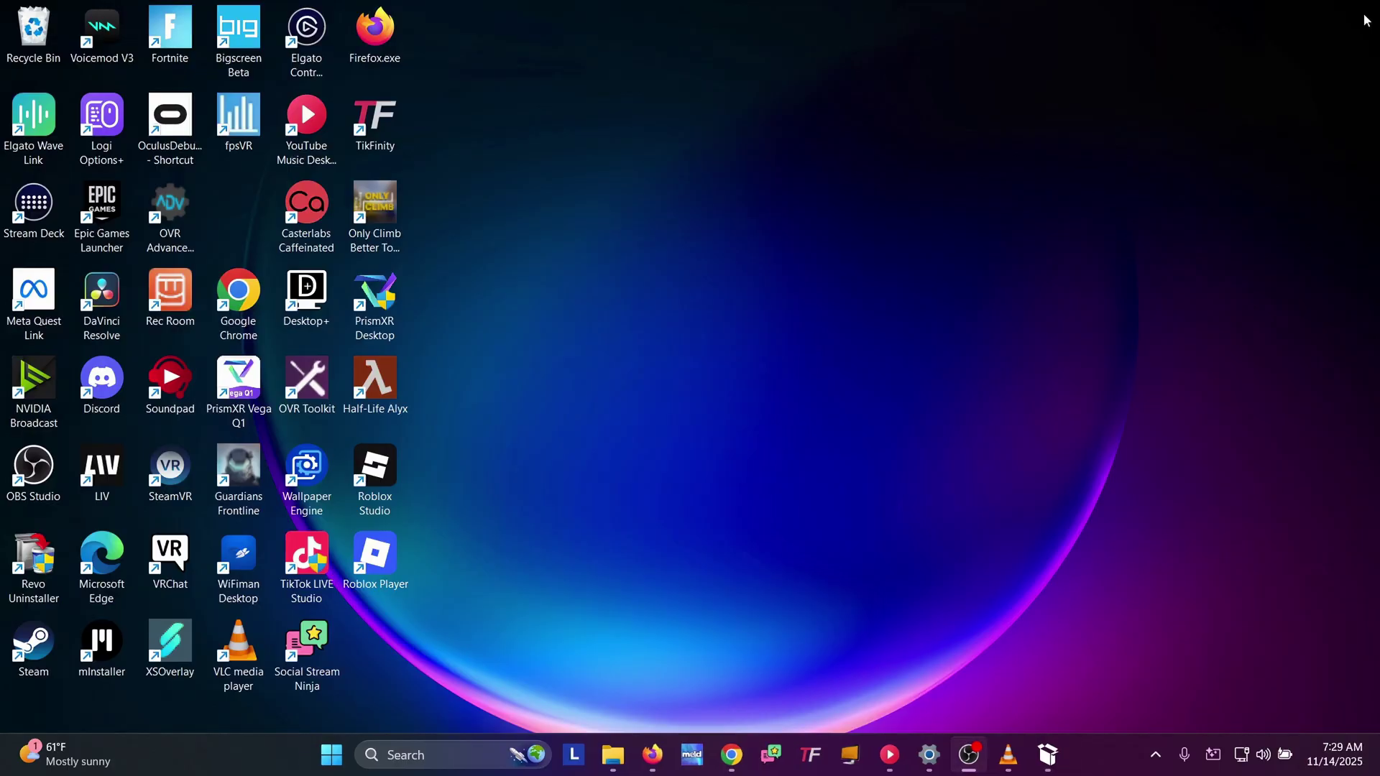
click(1155, 755)
right_click(1125, 632)
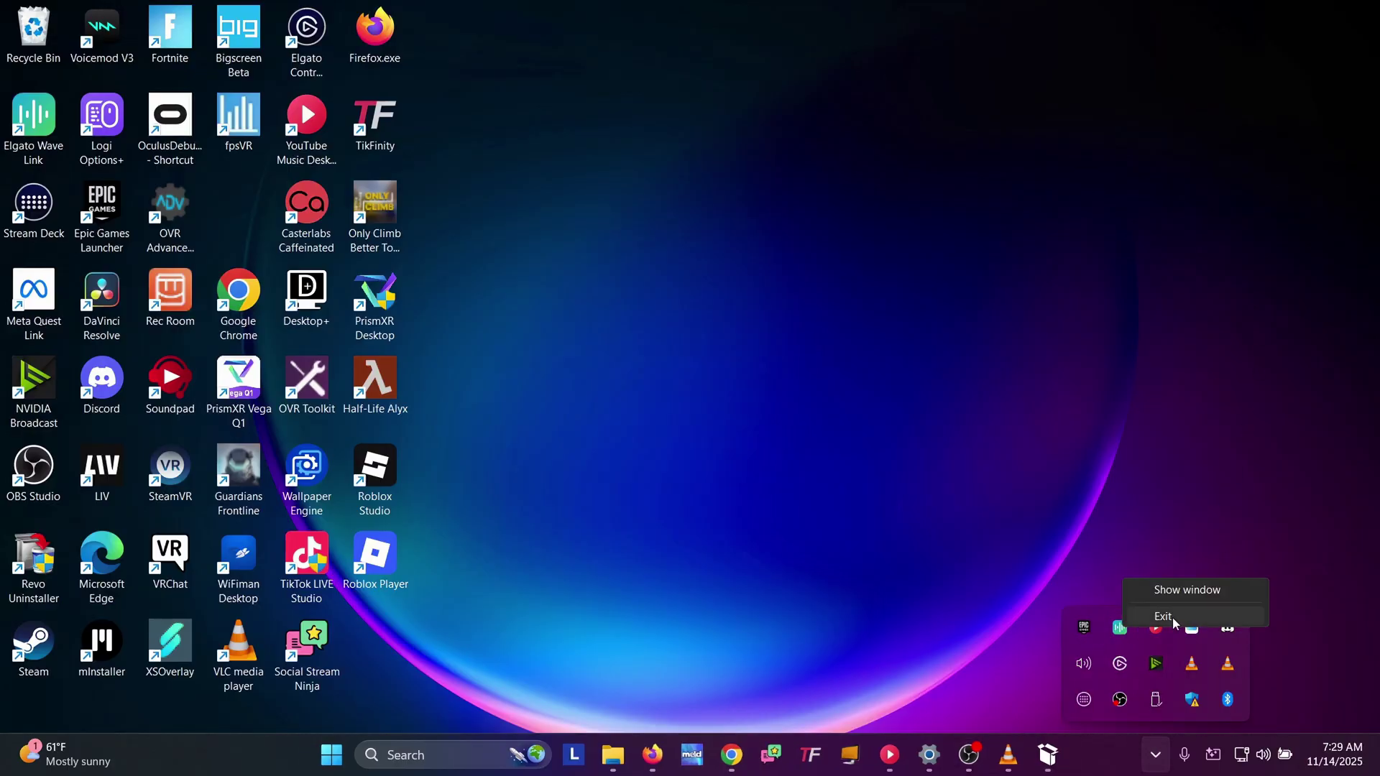
click(1173, 619)
double_click(34, 115)
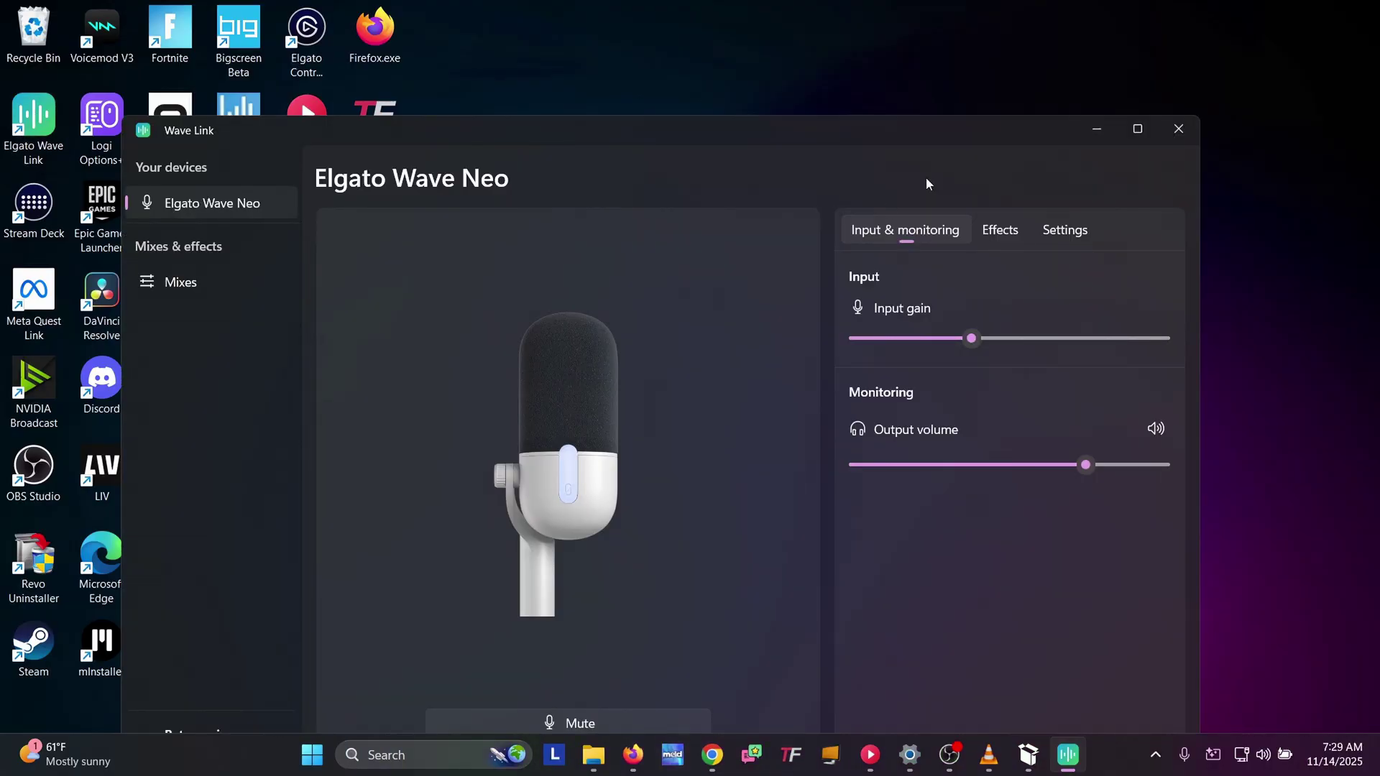
click(1137, 129)
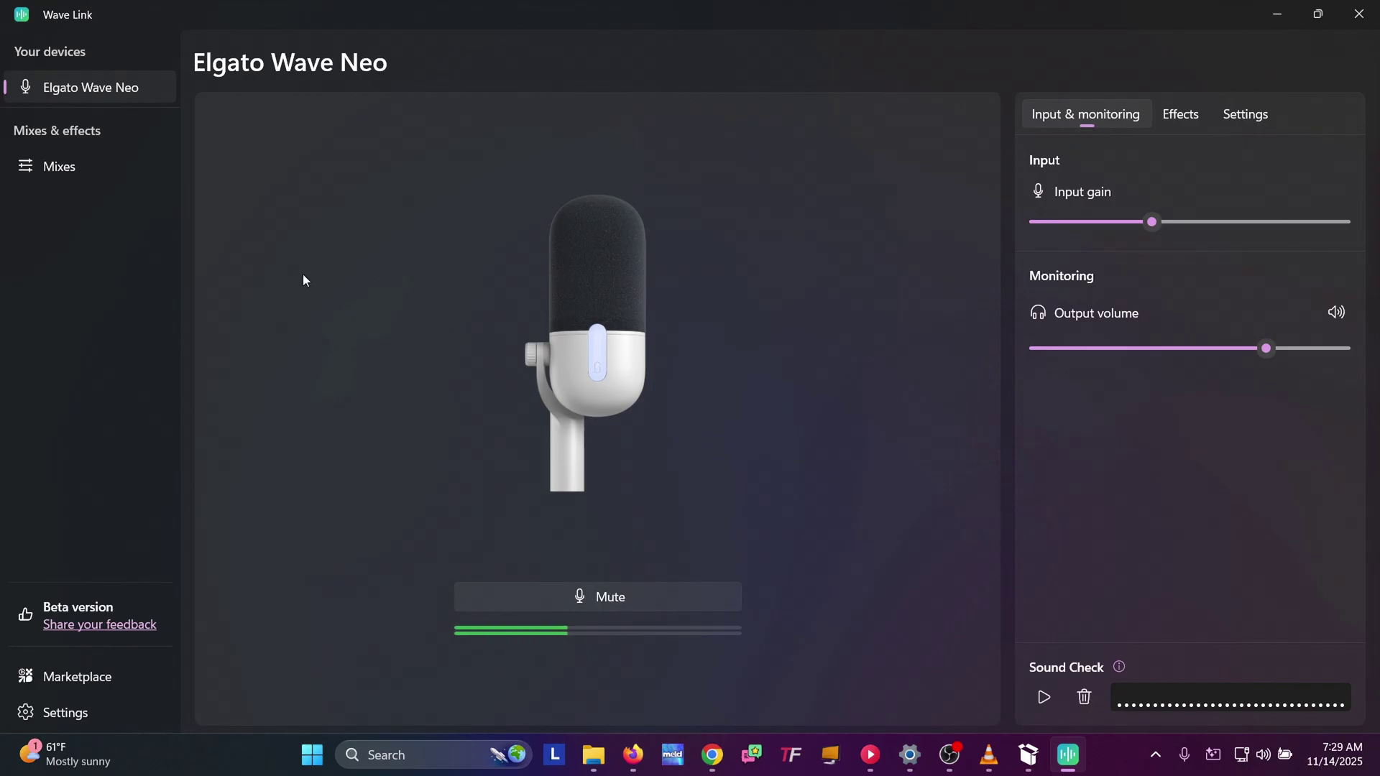
Step: Show the mixes overview and create a channel for the fifine Microphone input device
click(65, 169)
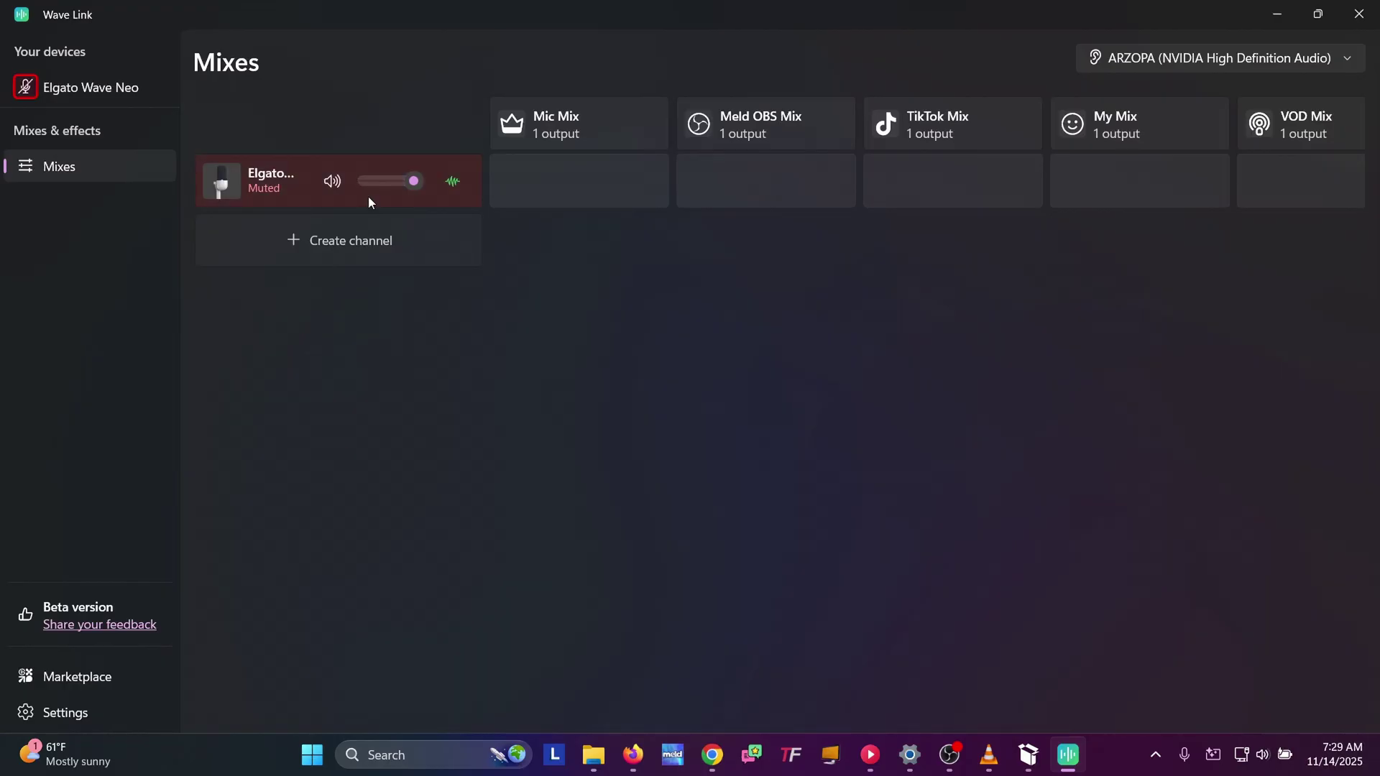
click(295, 243)
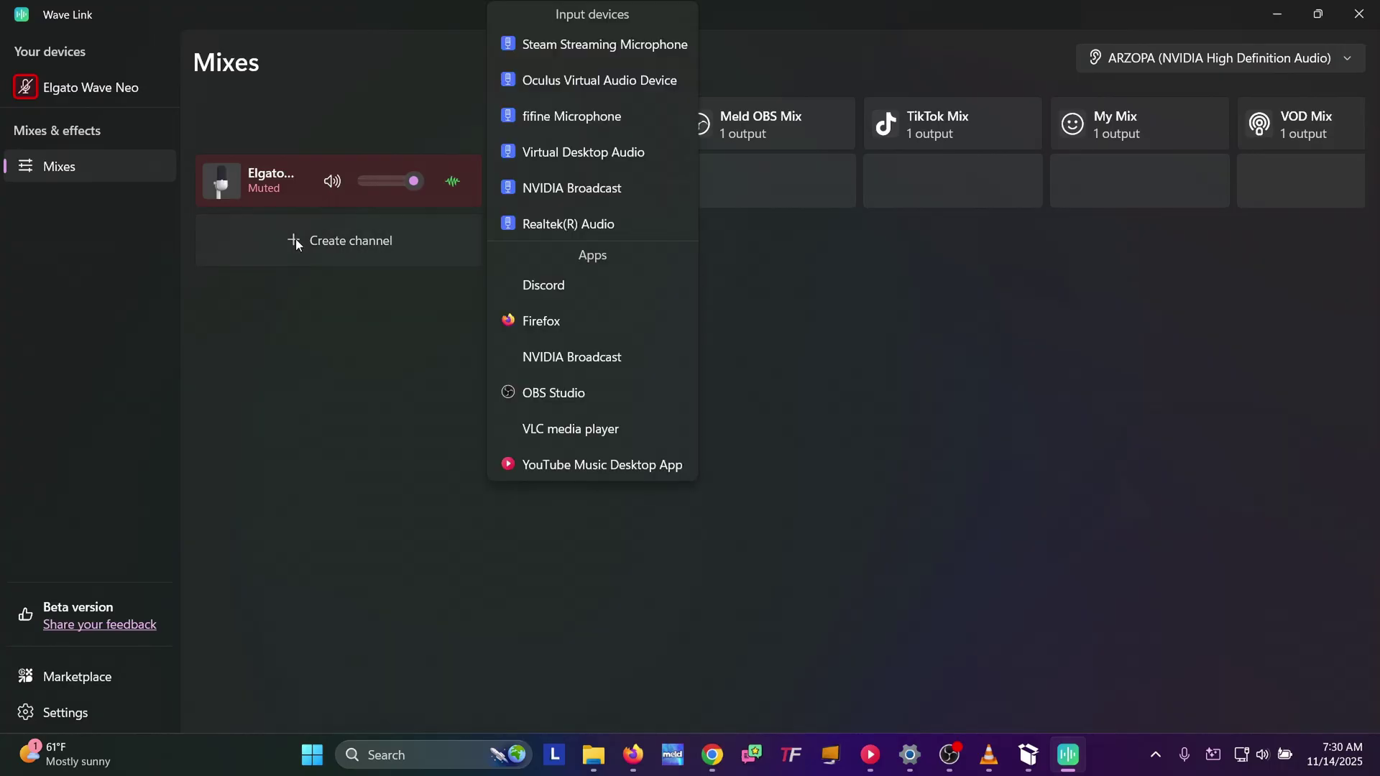
click(536, 120)
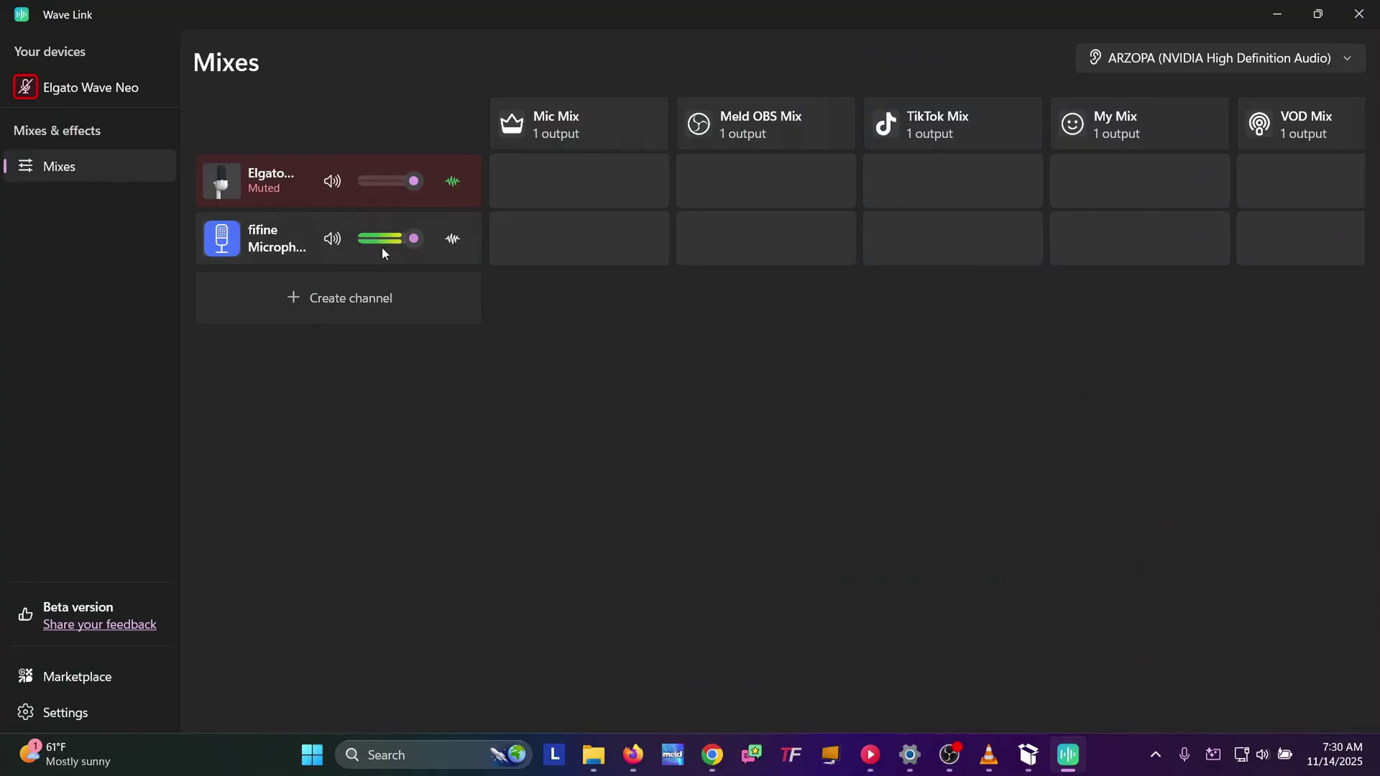
Step: Check the available channel sources, switch to Firefox and play the Deep Focus Music video on YouTube
click(293, 299)
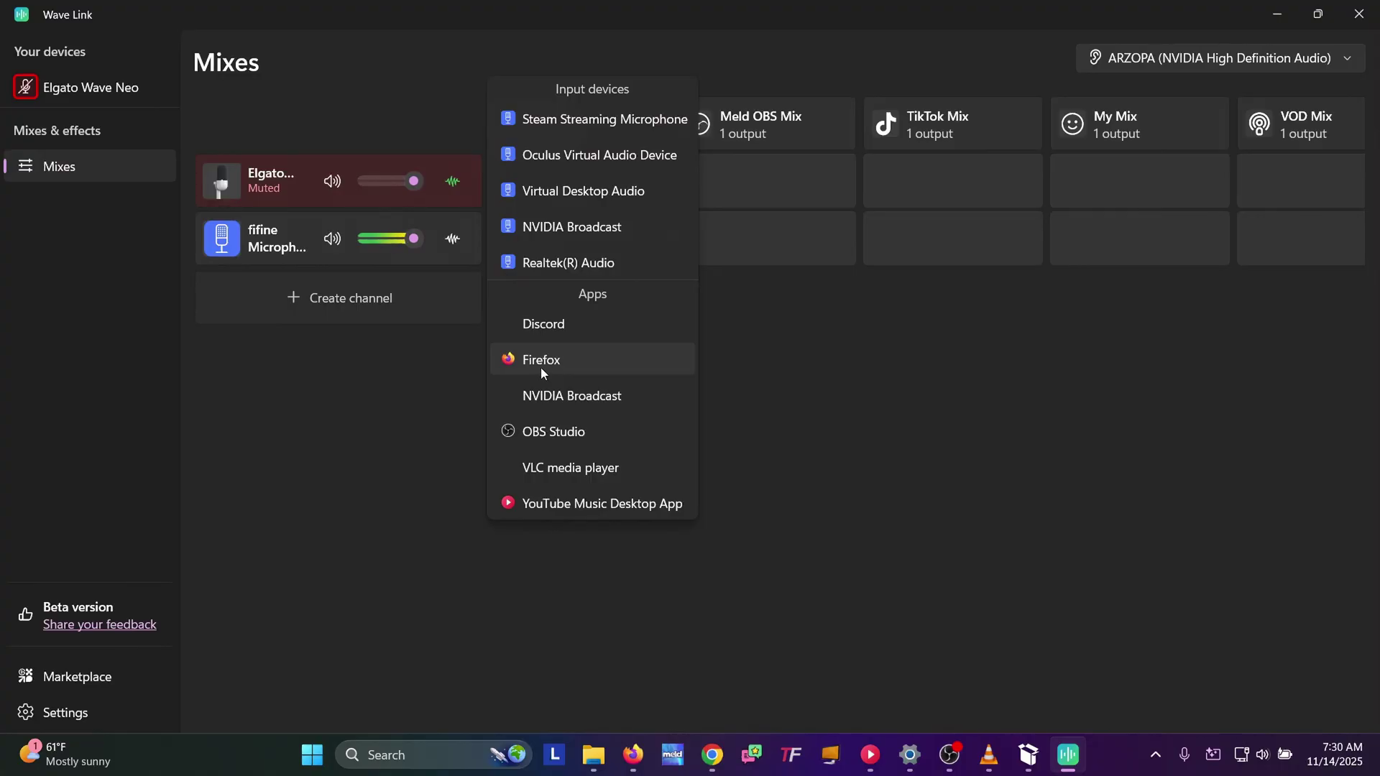
click(633, 754)
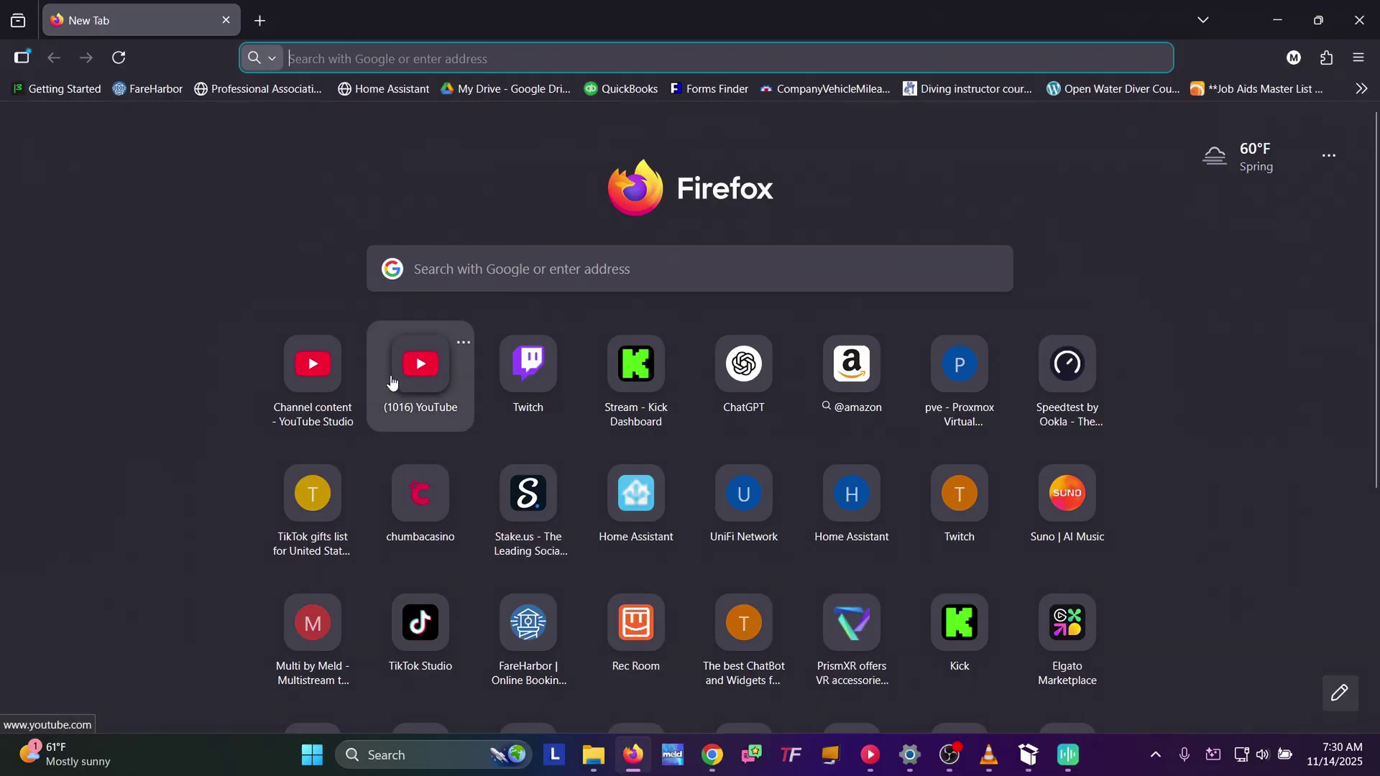
click(393, 383)
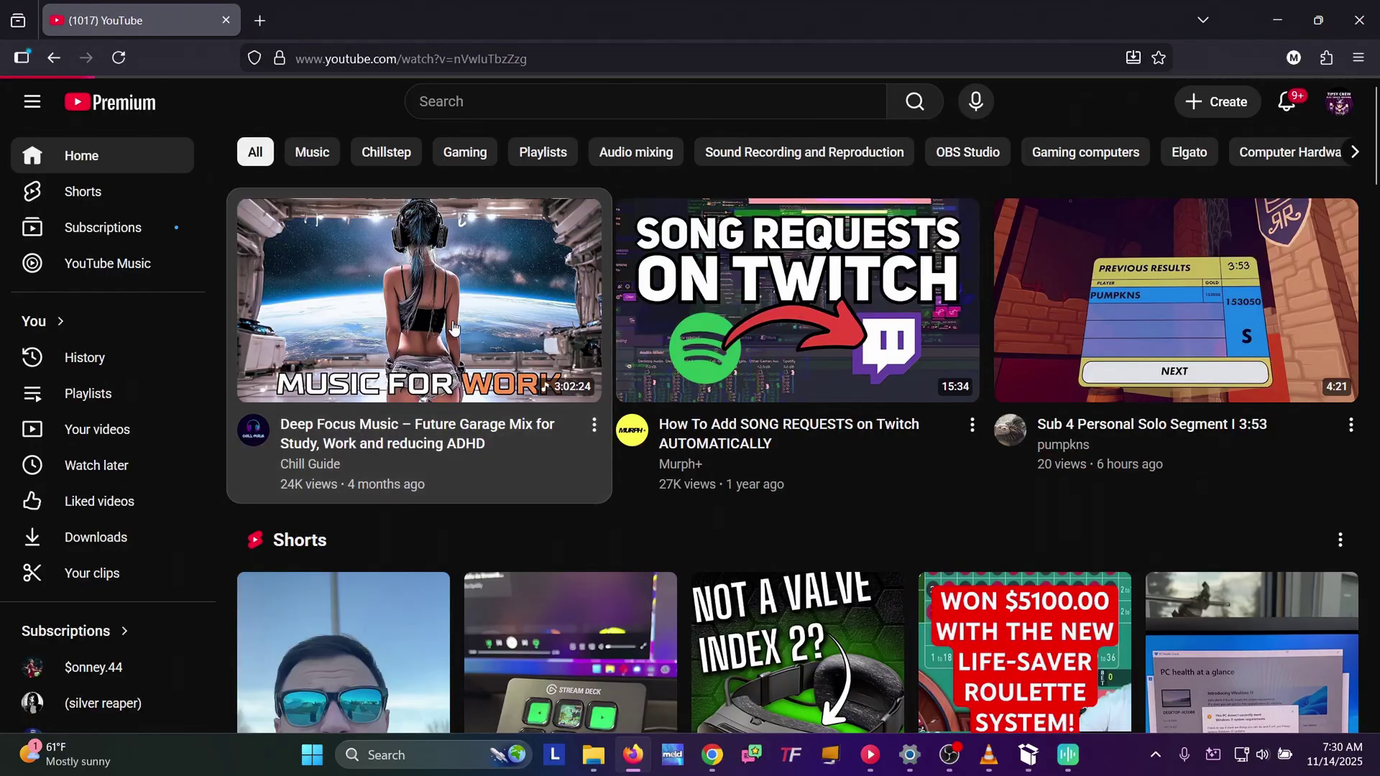
click(428, 343)
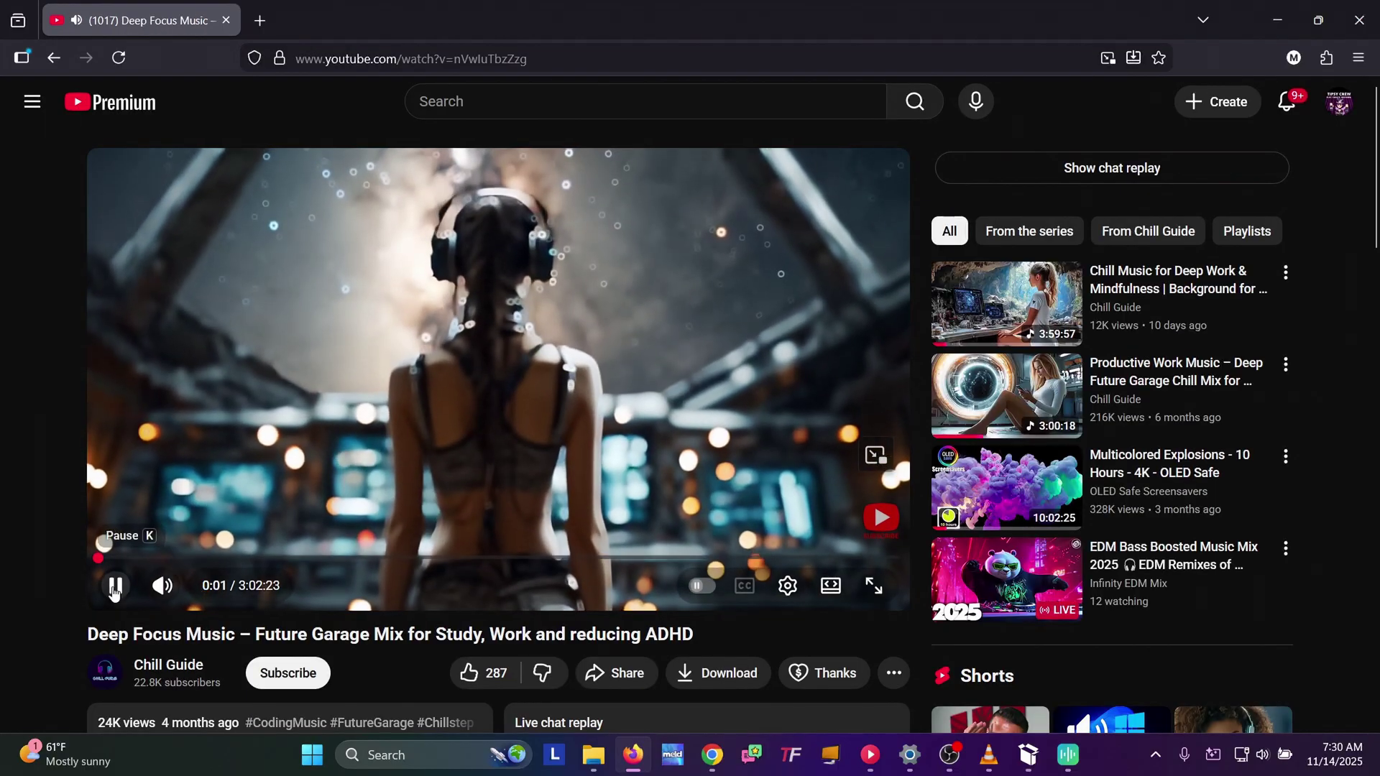
Step: Switch to Chrome, play the Productive Work Music video on YouTube in a new tab, and return to Wave Link
key(alt+Tab)
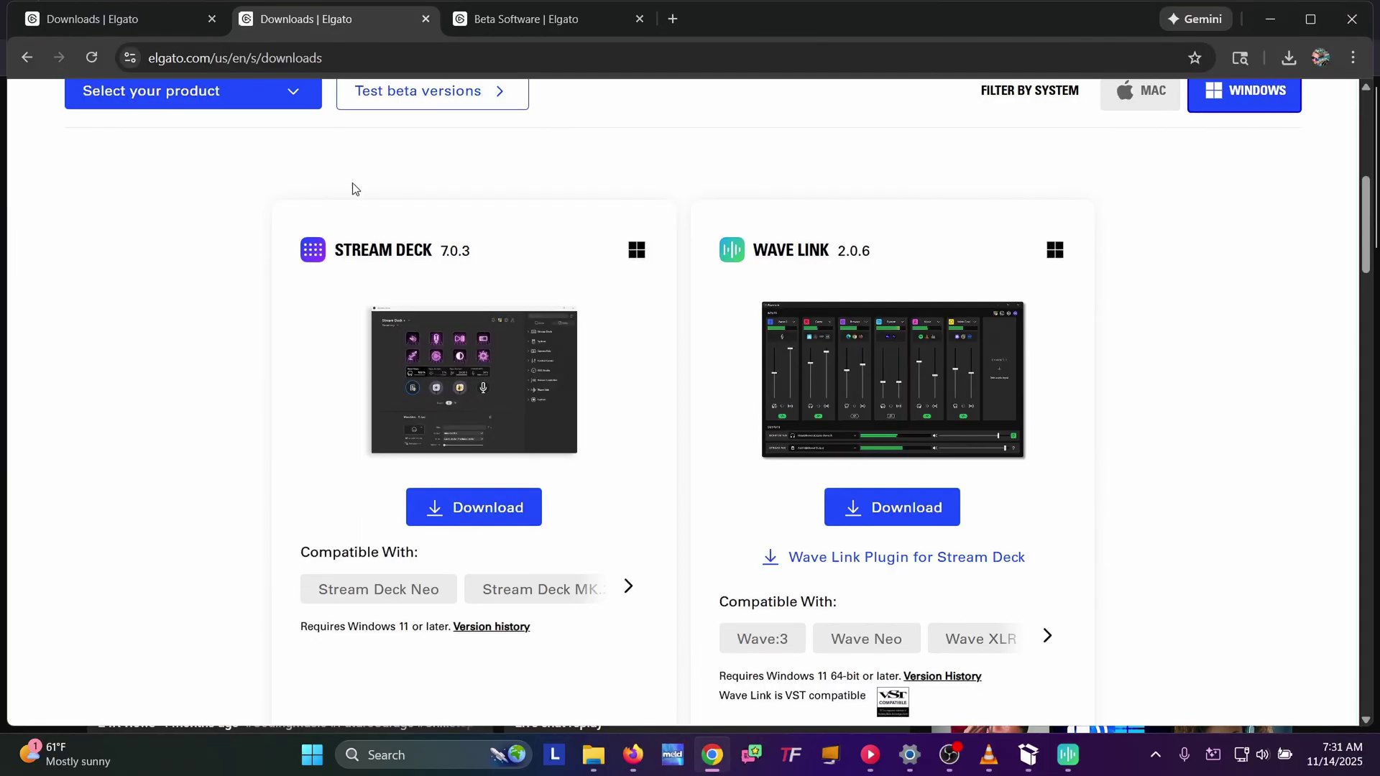
key(ctrl+t)
click(483, 444)
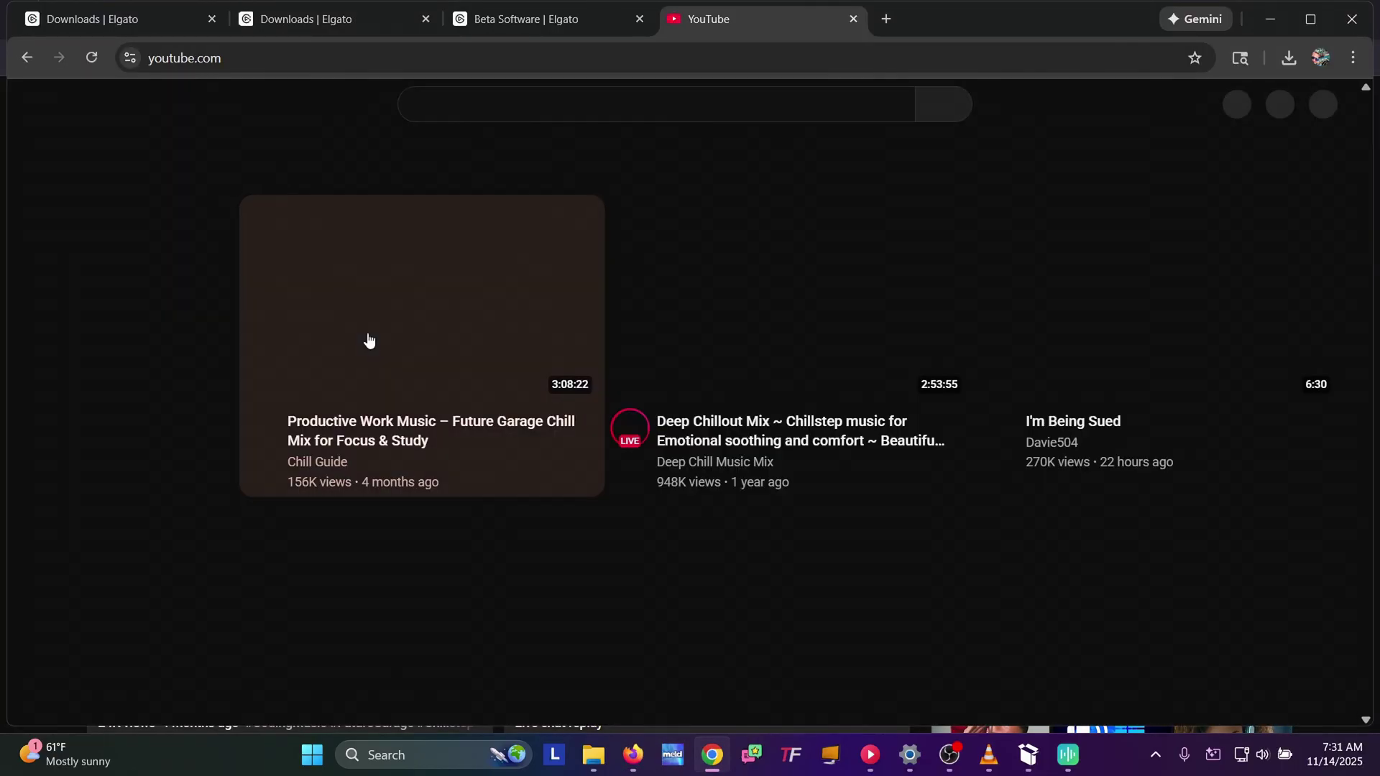
click(368, 339)
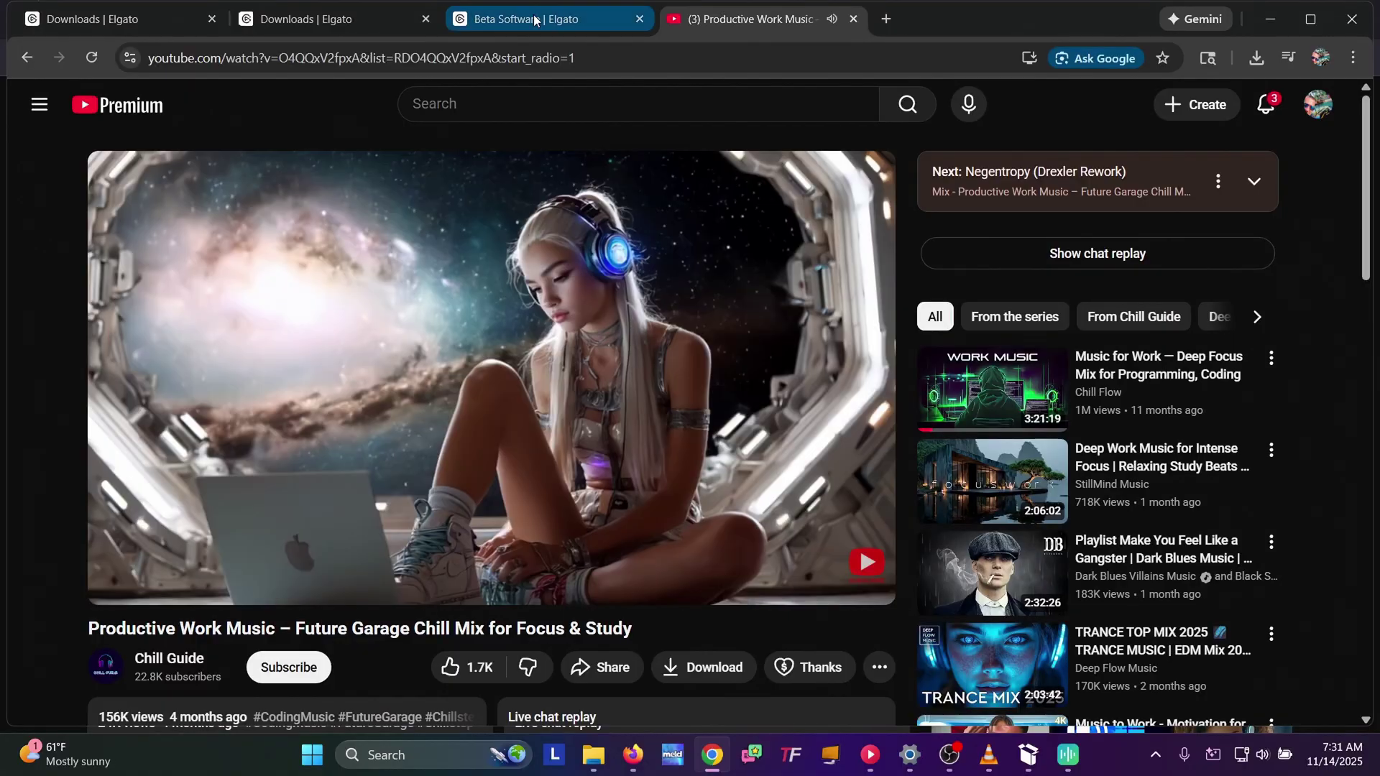
key(alt+Tab)
click(1286, 25)
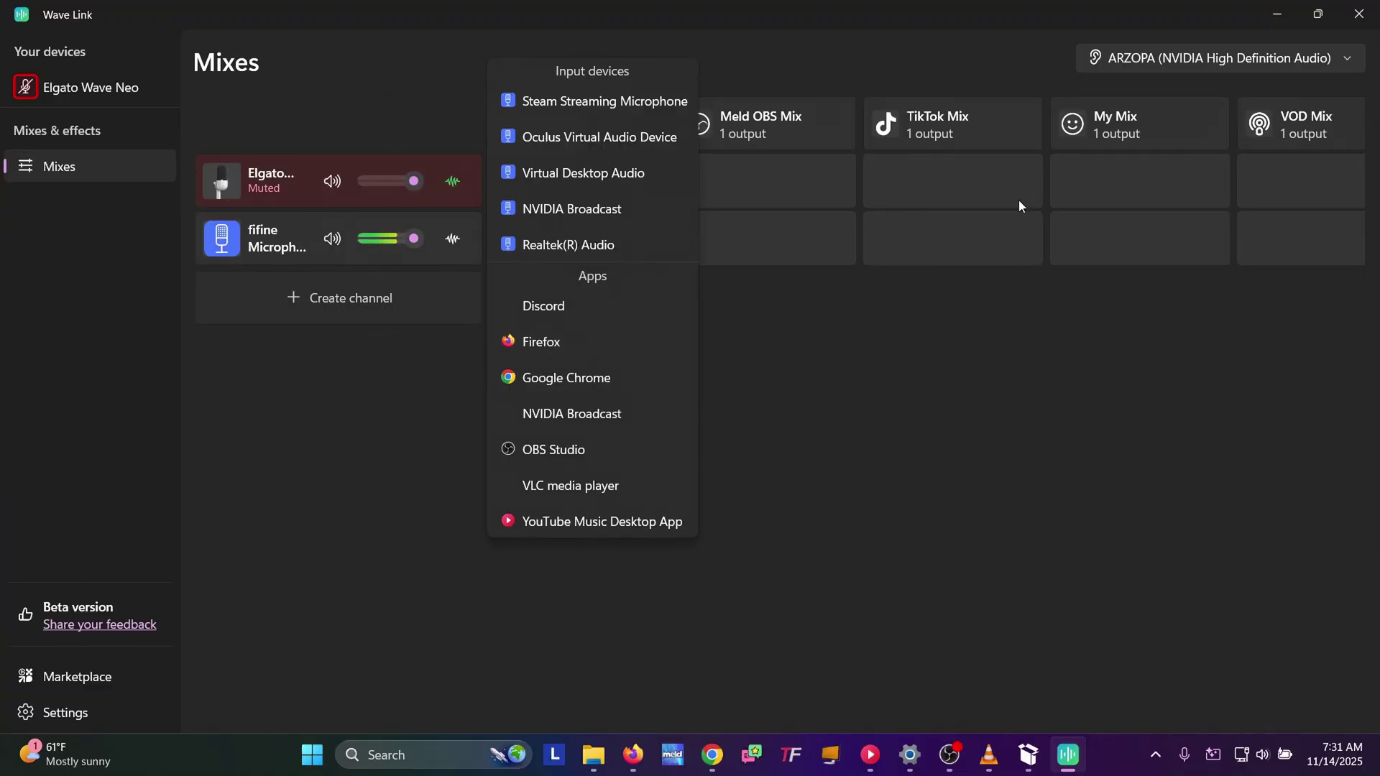
Step: Create a channel for the Firefox app and rename it as Media
click(537, 348)
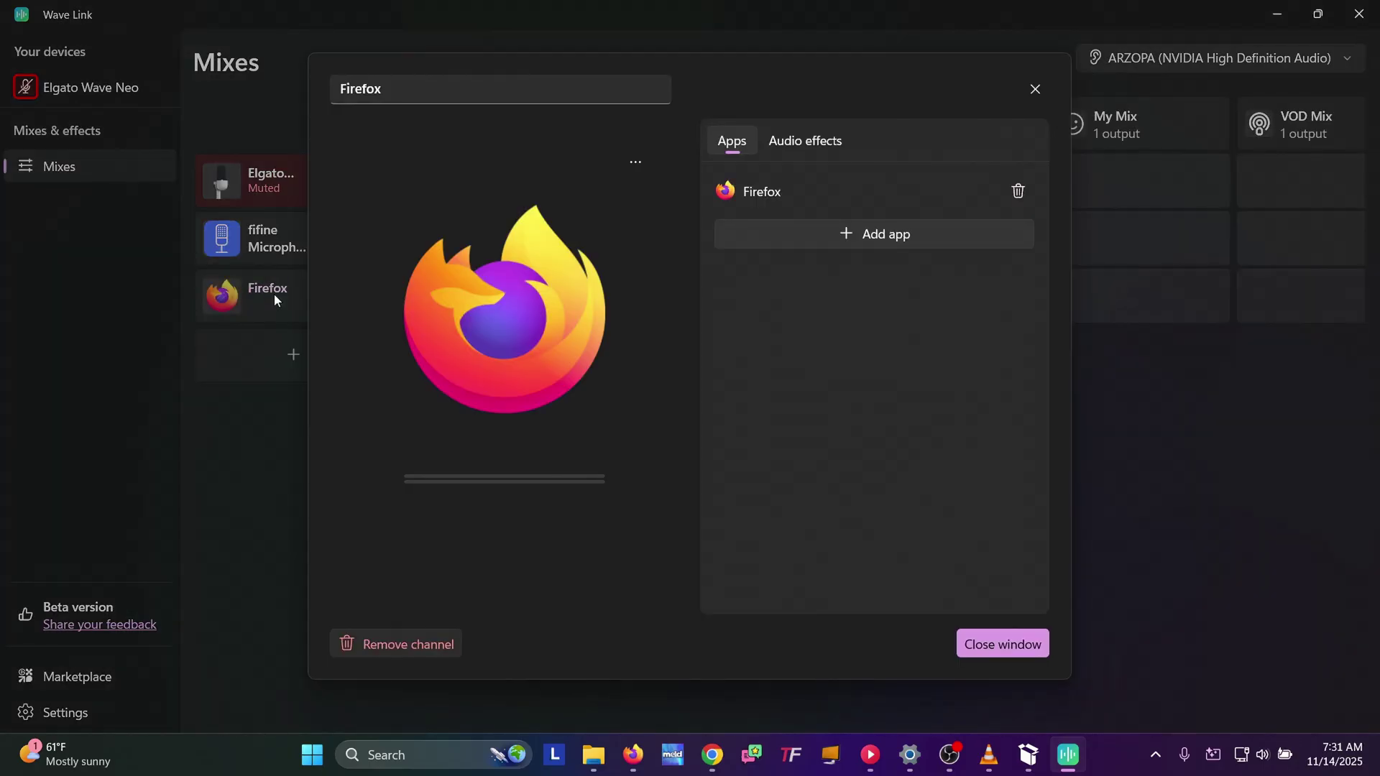
click(406, 88)
drag(402, 88, 324, 82)
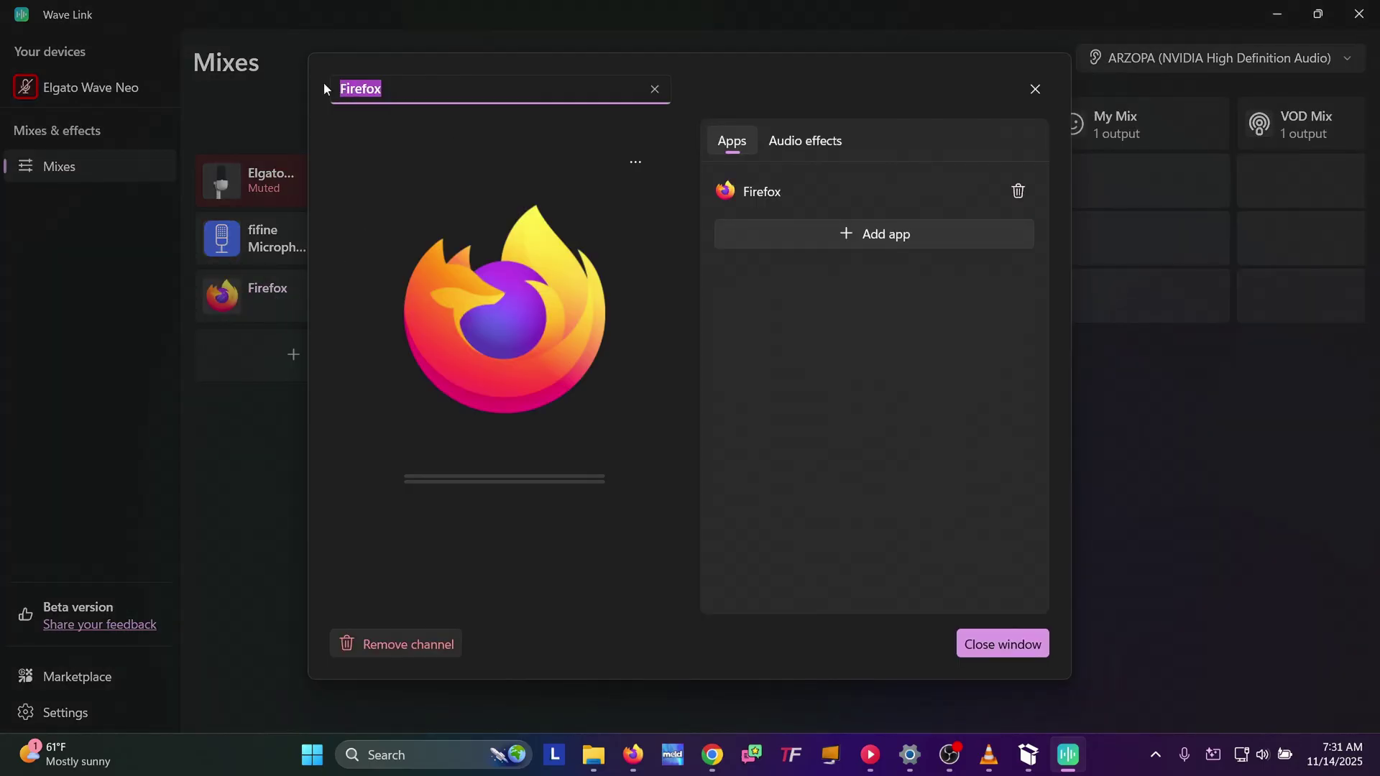
text(Media)
key(BackSpace)
click(1002, 643)
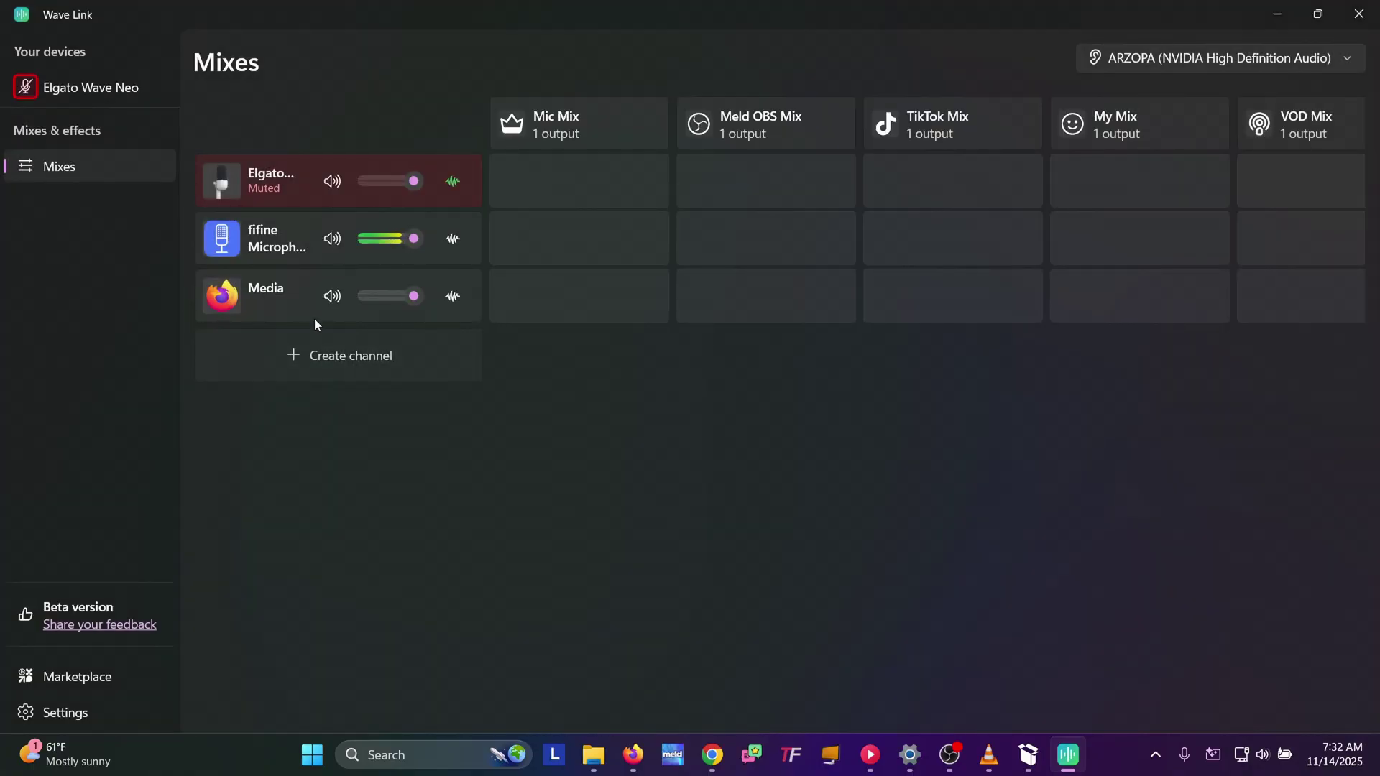
Step: Change the Media channel's icon to the Music icon
click(224, 298)
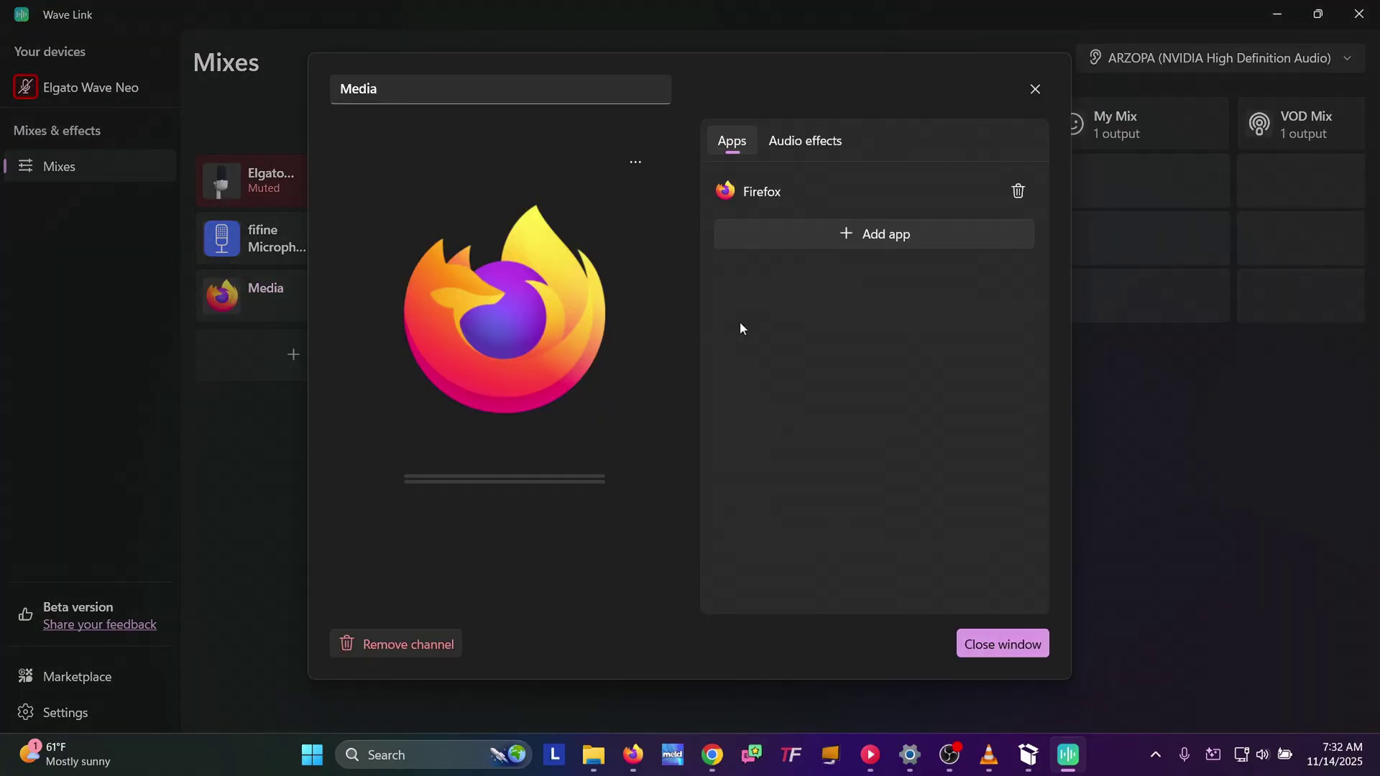
click(635, 163)
click(610, 274)
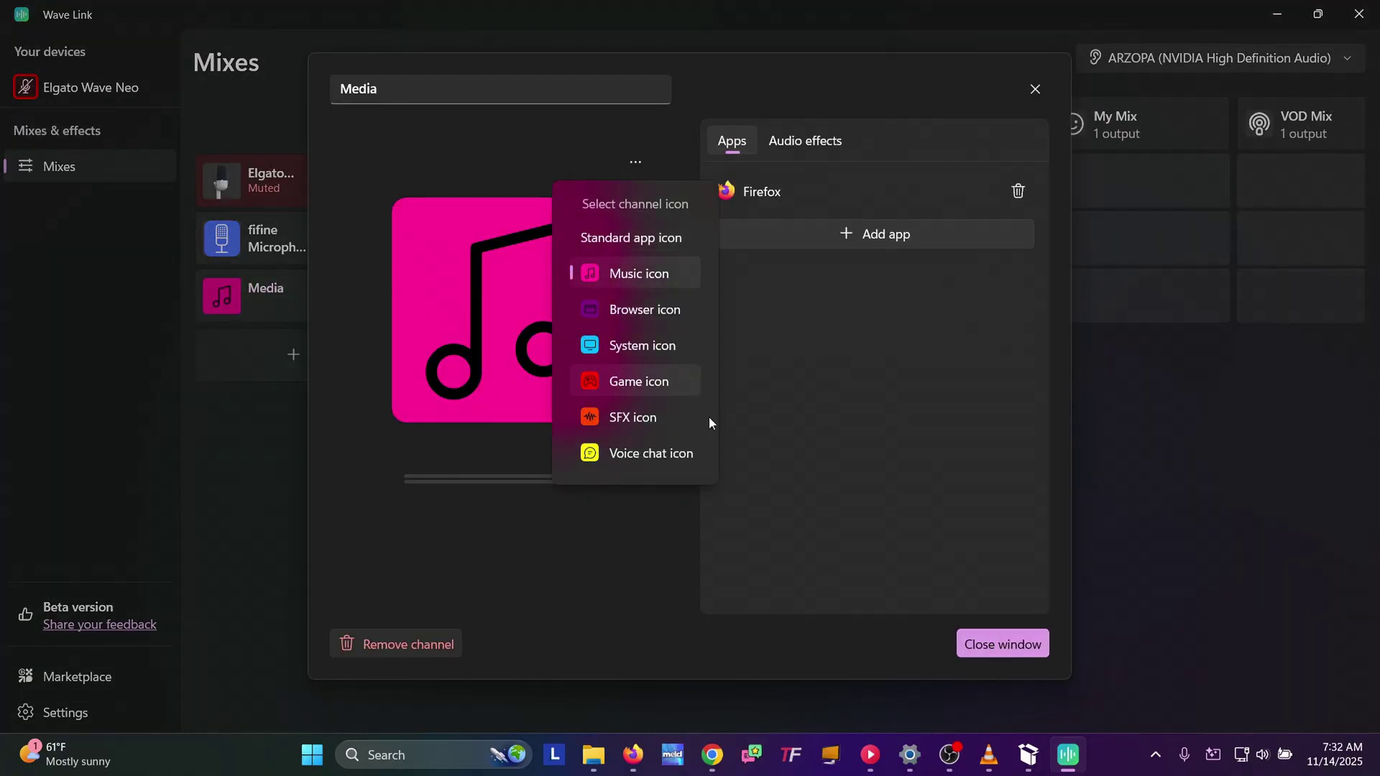
click(1002, 644)
Step: Add Google Chrome and YouTube Music Desktop App to the Media channel's apps
click(290, 299)
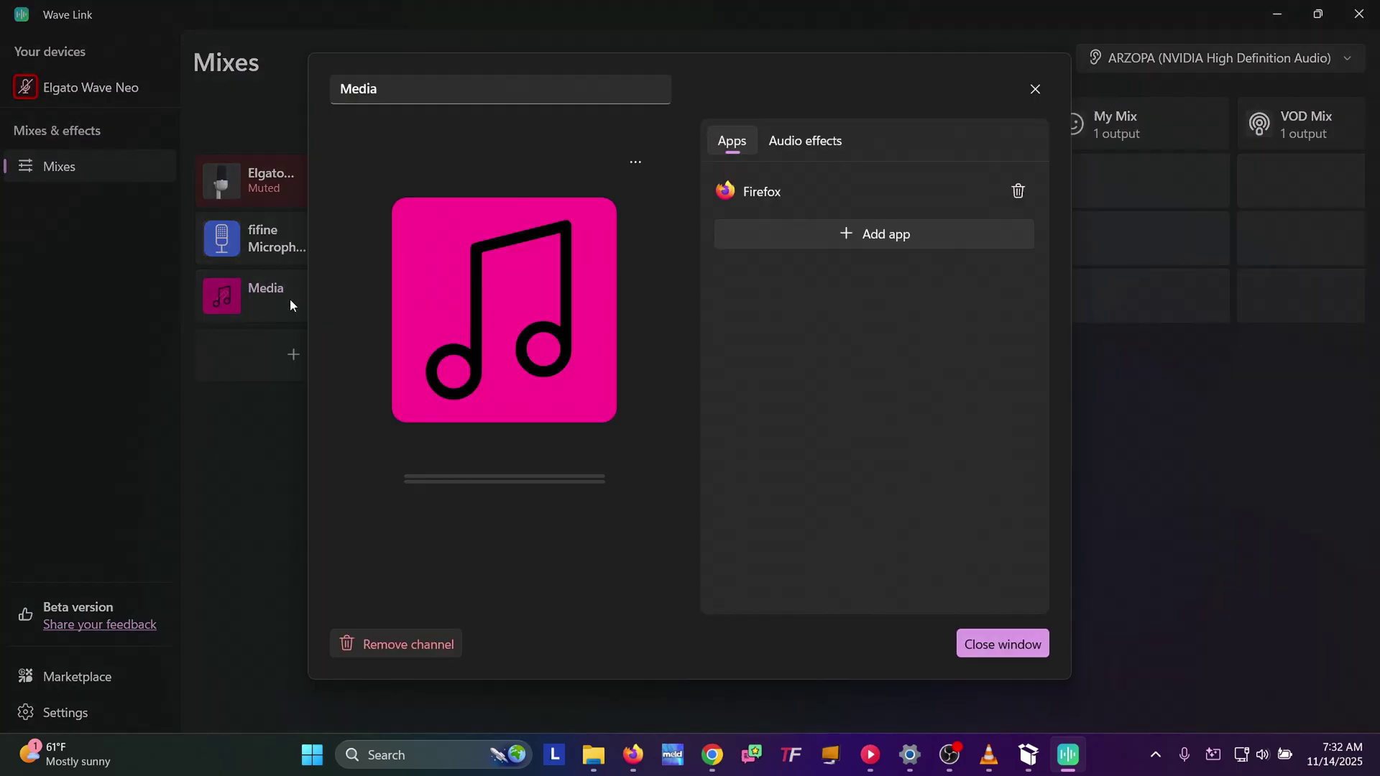
click(783, 237)
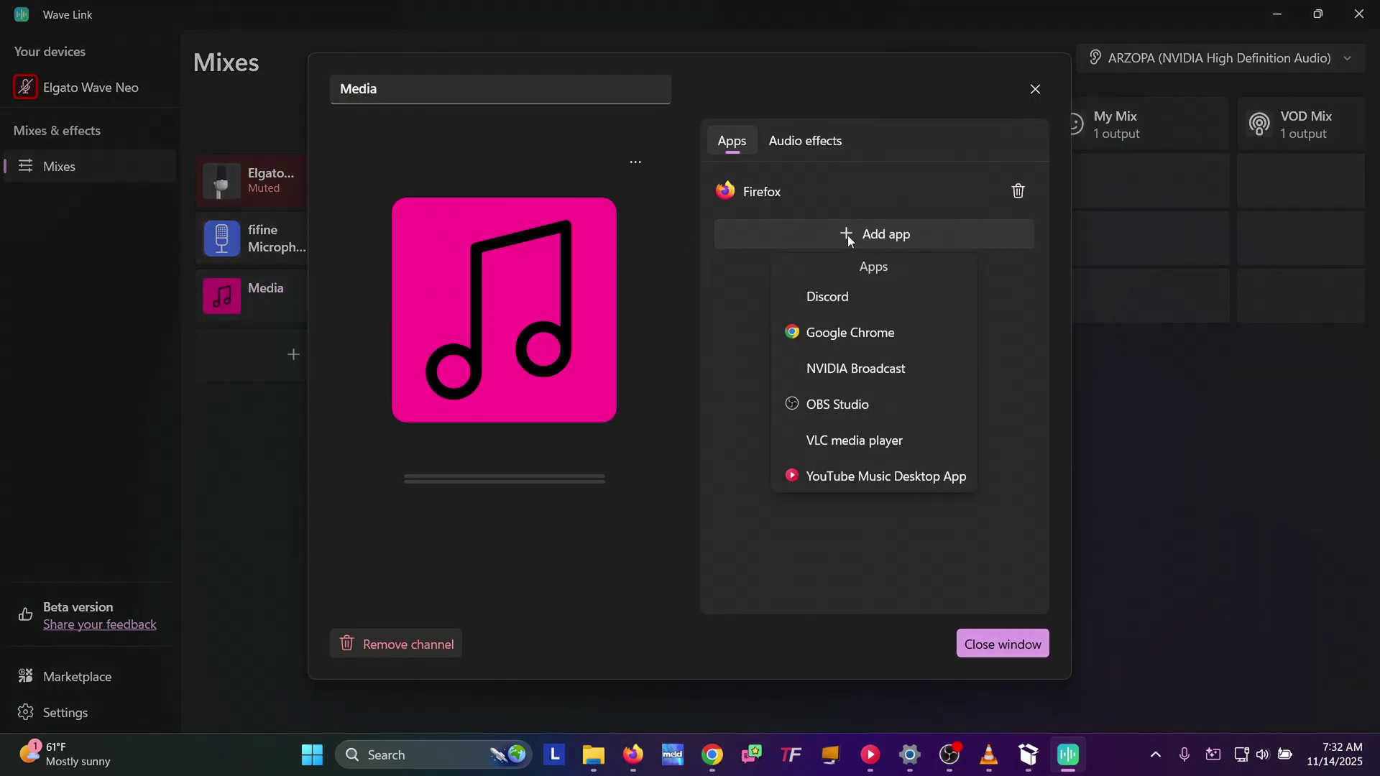
click(830, 330)
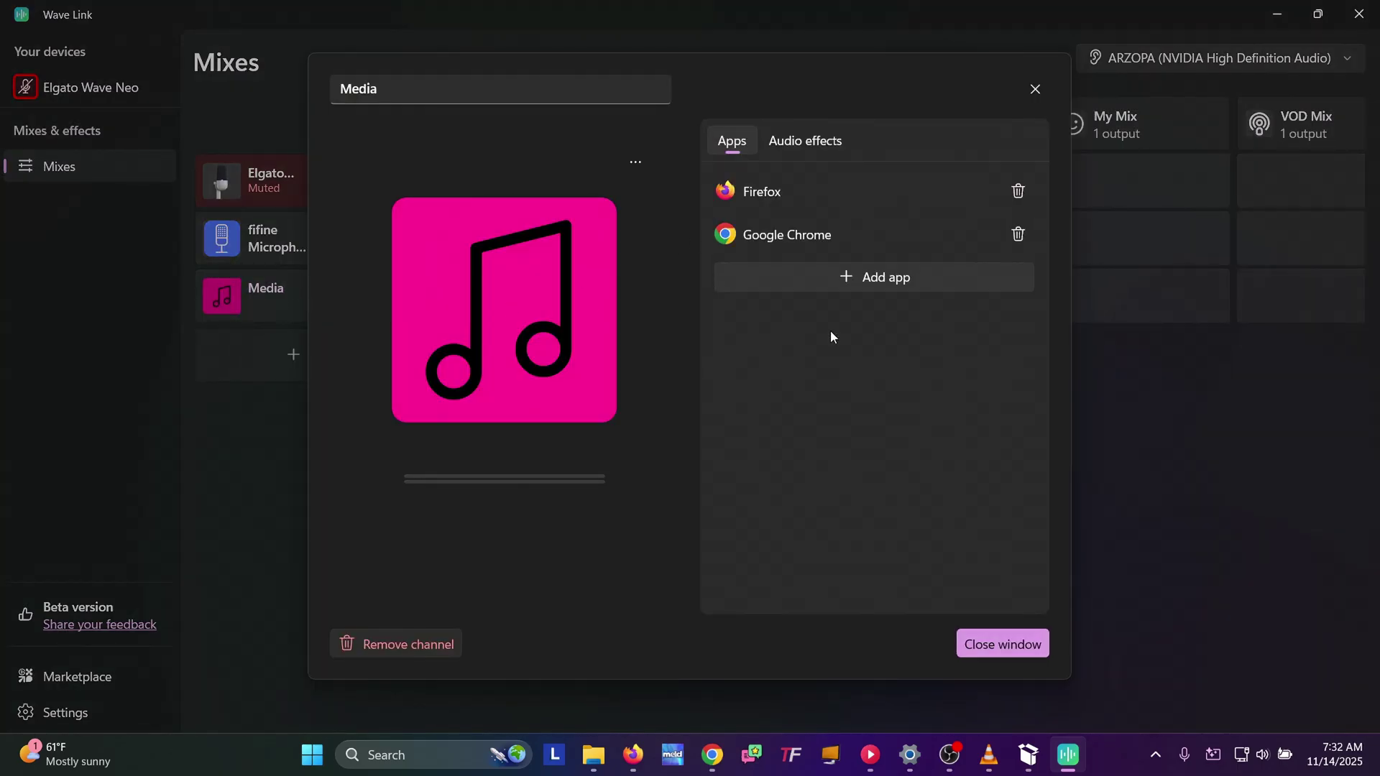
click(838, 277)
click(851, 489)
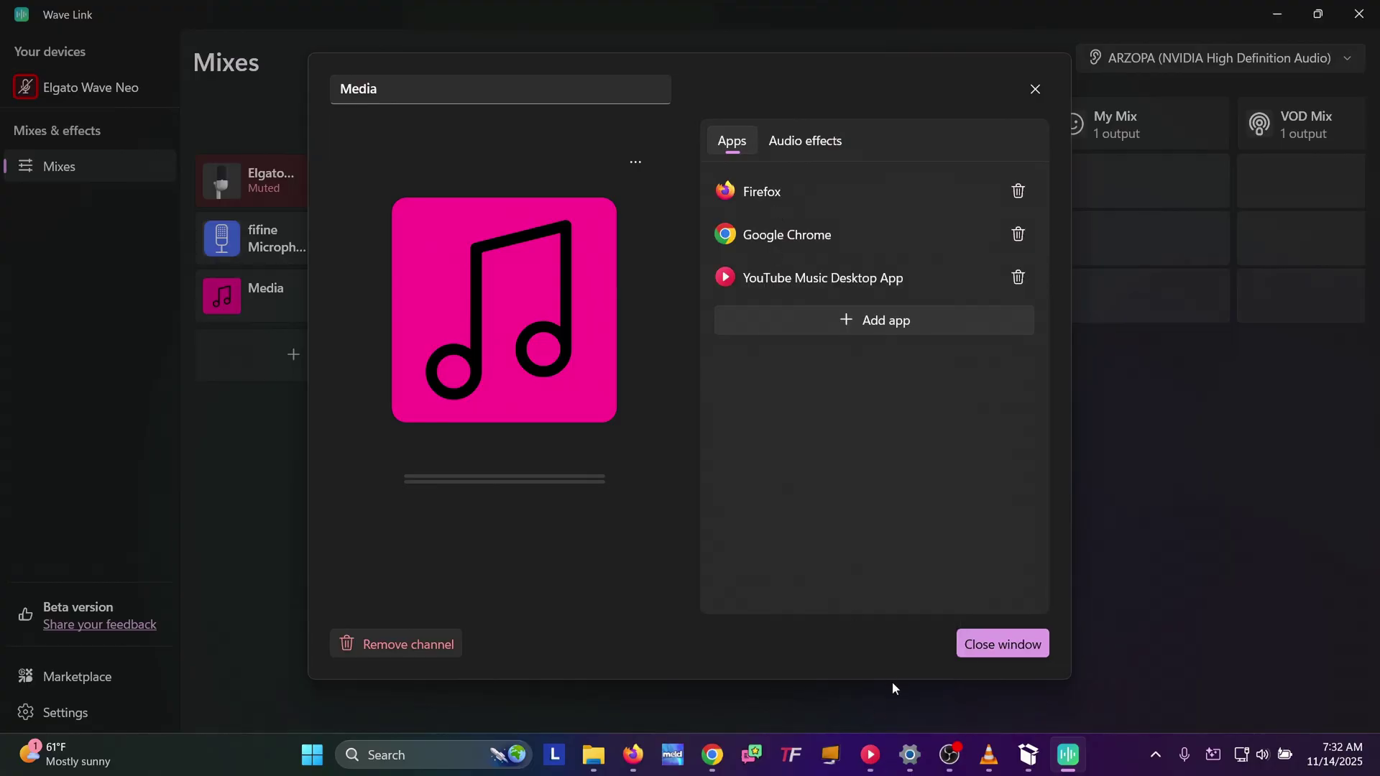
Step: Switch to YouTube Music Desktop App, start playback of the current song and pause it again
click(870, 754)
click(258, 571)
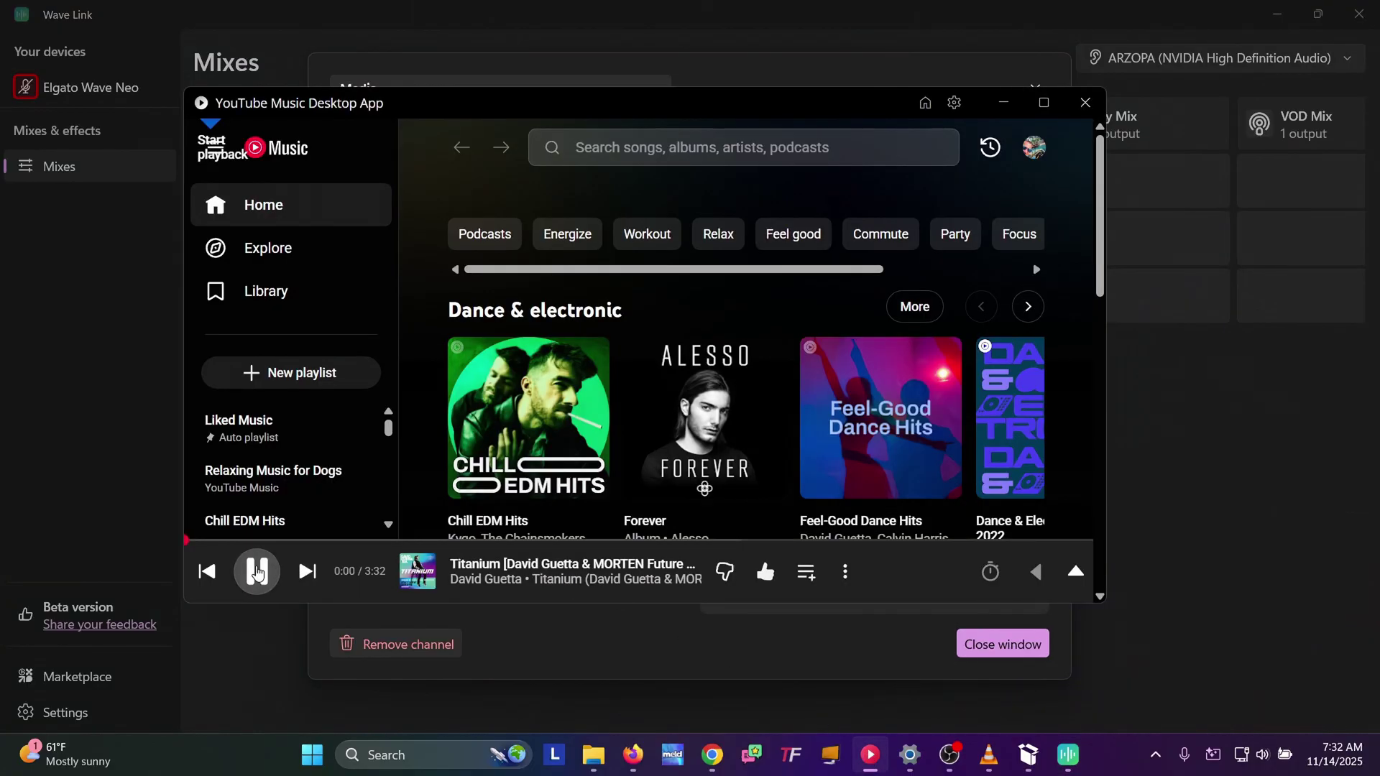
click(258, 571)
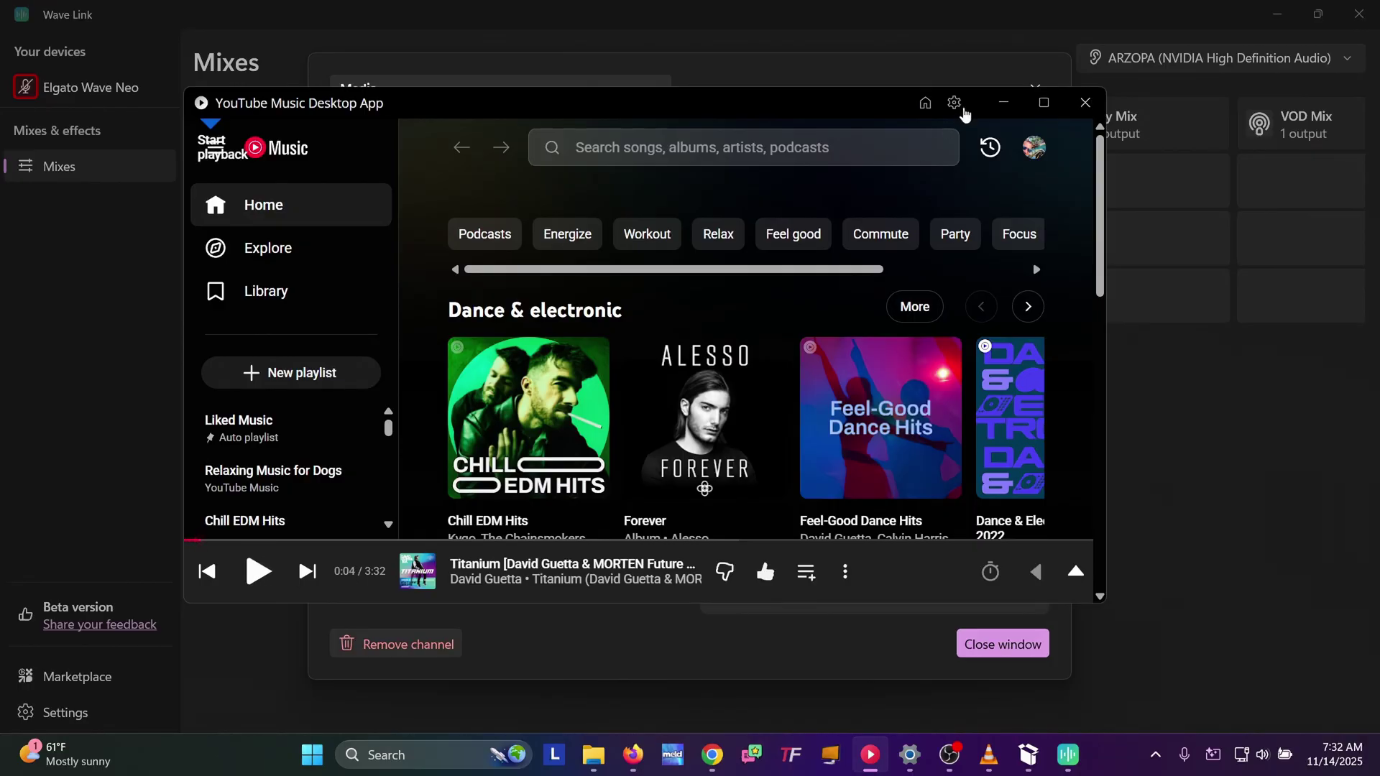
Step: Open the David Guetta Mix in Spotify and add Spotify - Music and Podcasts to the Media channel's apps in Wave Link
click(1004, 103)
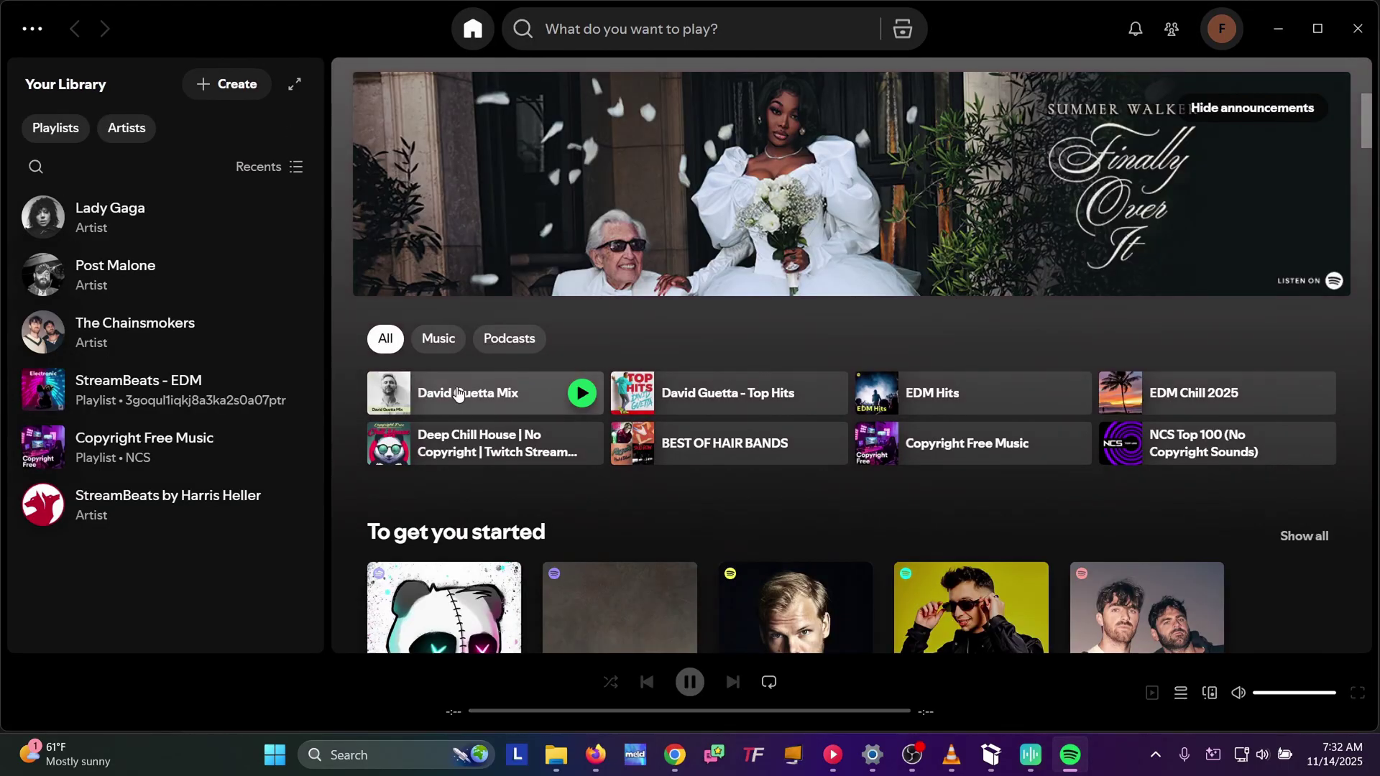
click(458, 393)
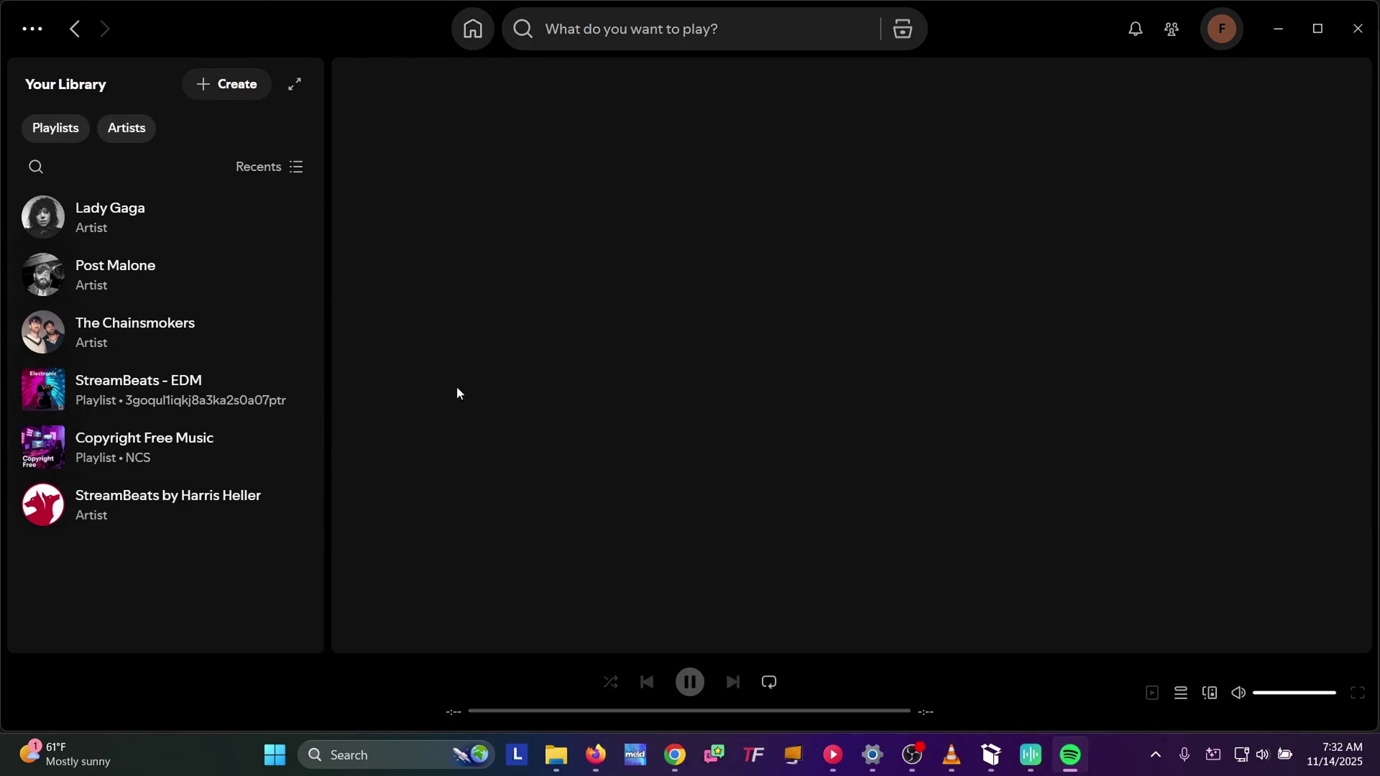
key(alt+Tab)
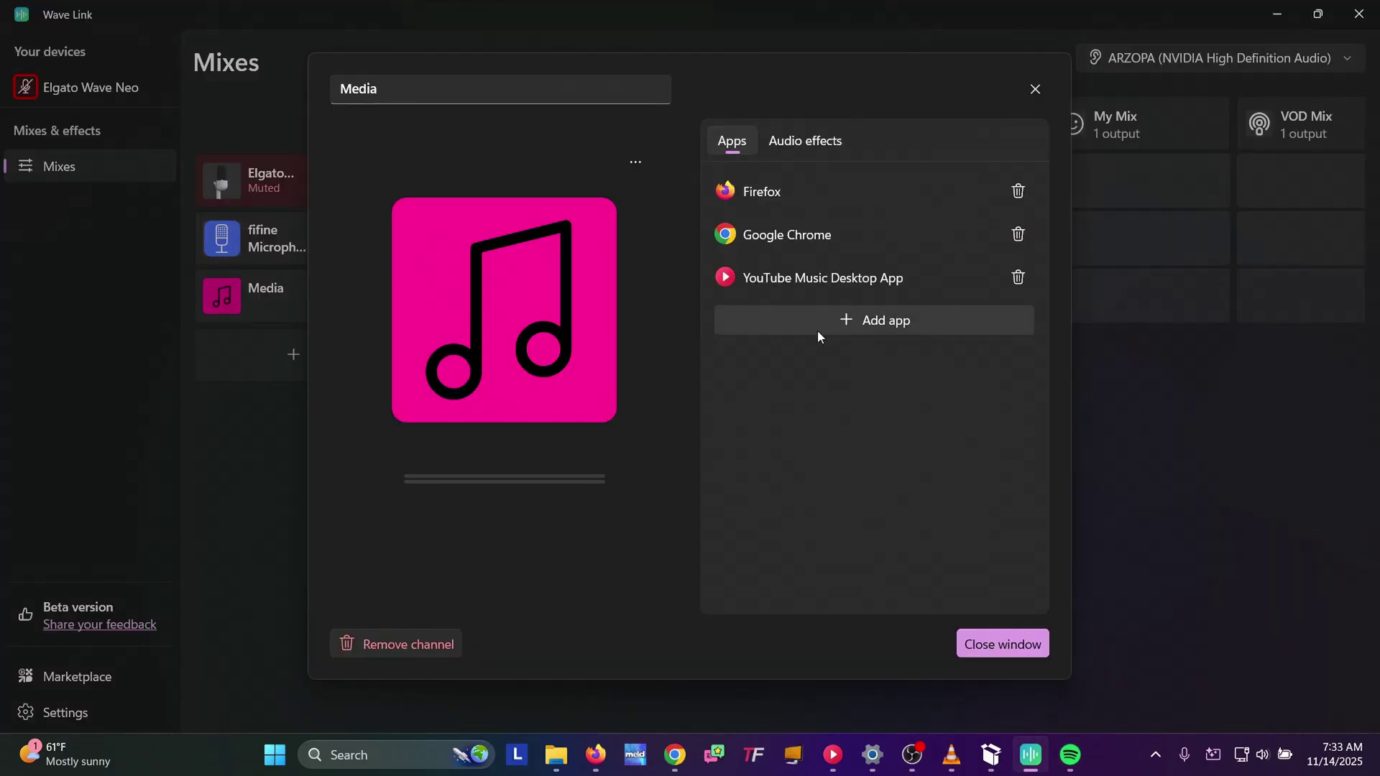
click(872, 318)
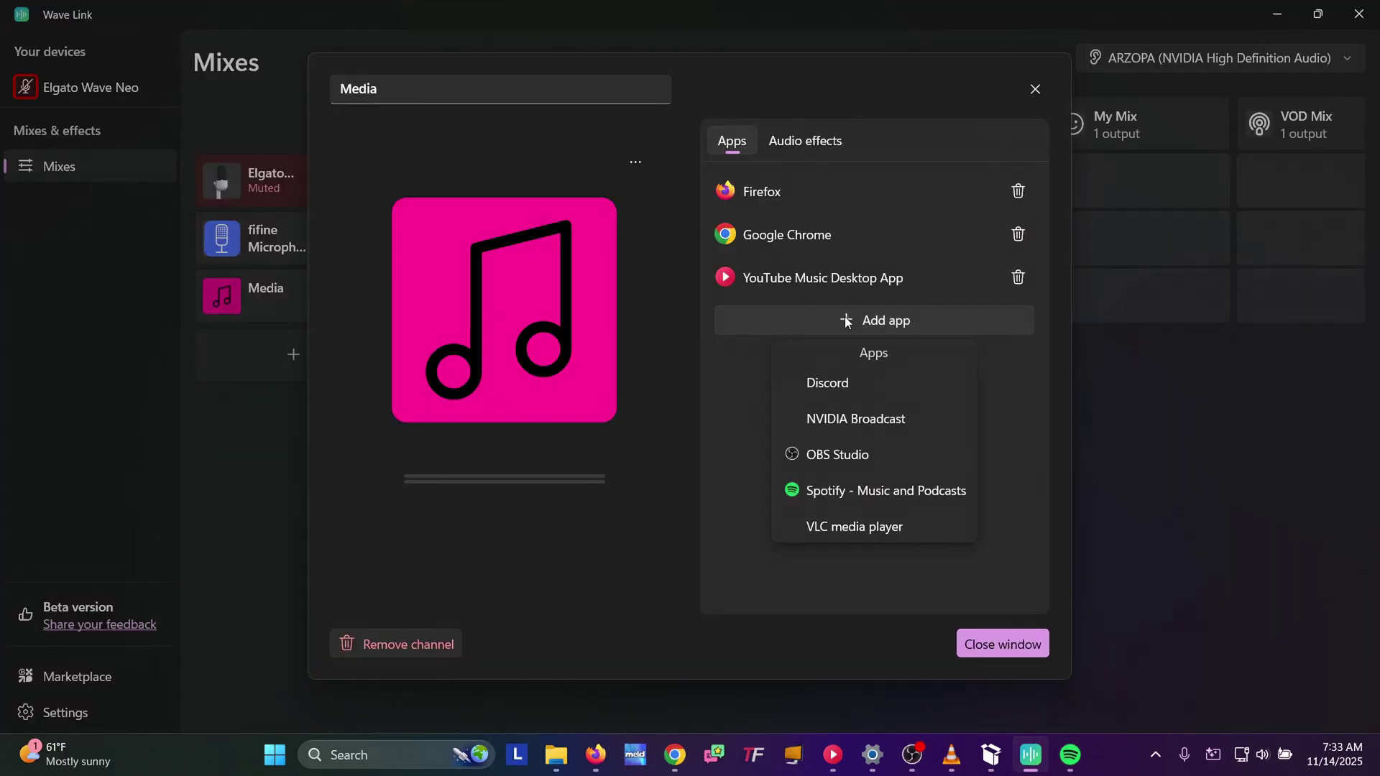
click(820, 492)
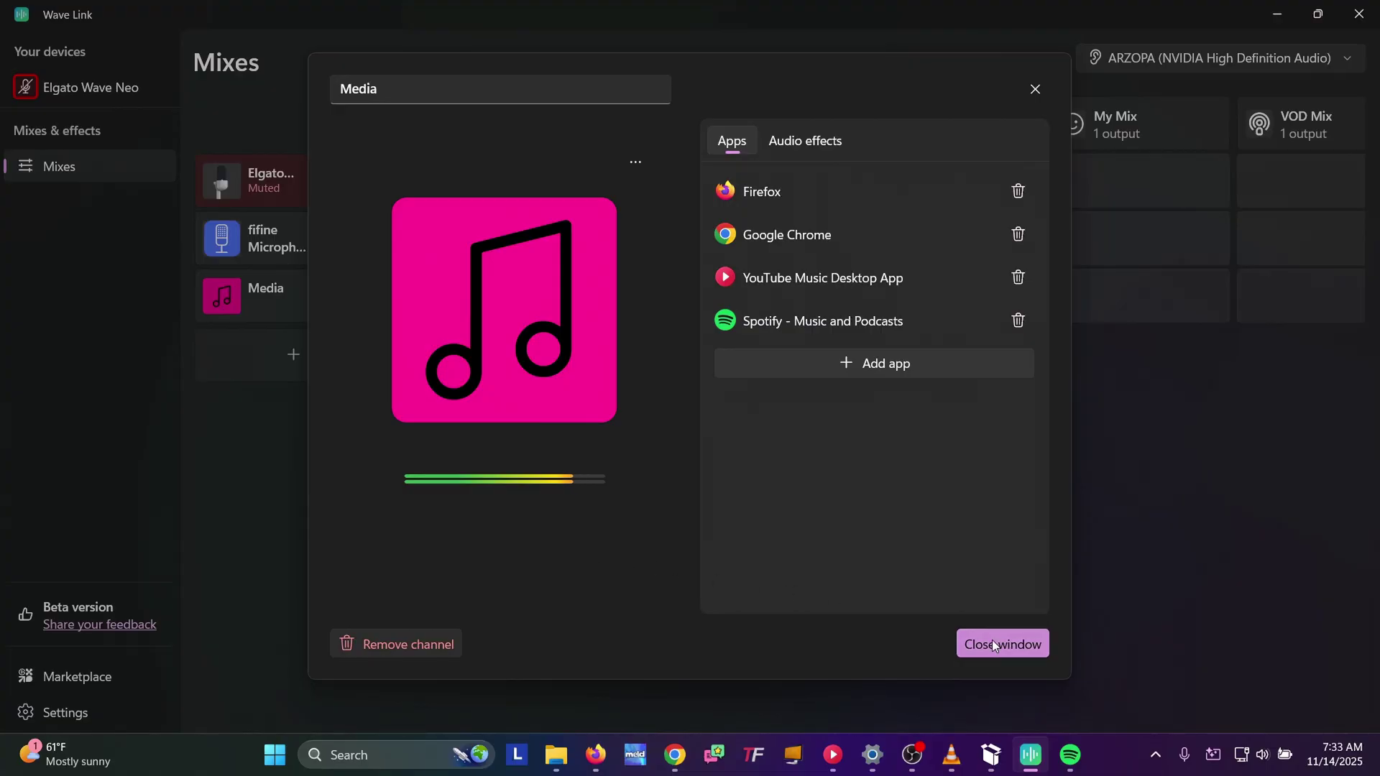
Step: Switch to VLC media player, attempt playback there, and add VLC media player to the Media channel's apps in Wave Link
click(958, 765)
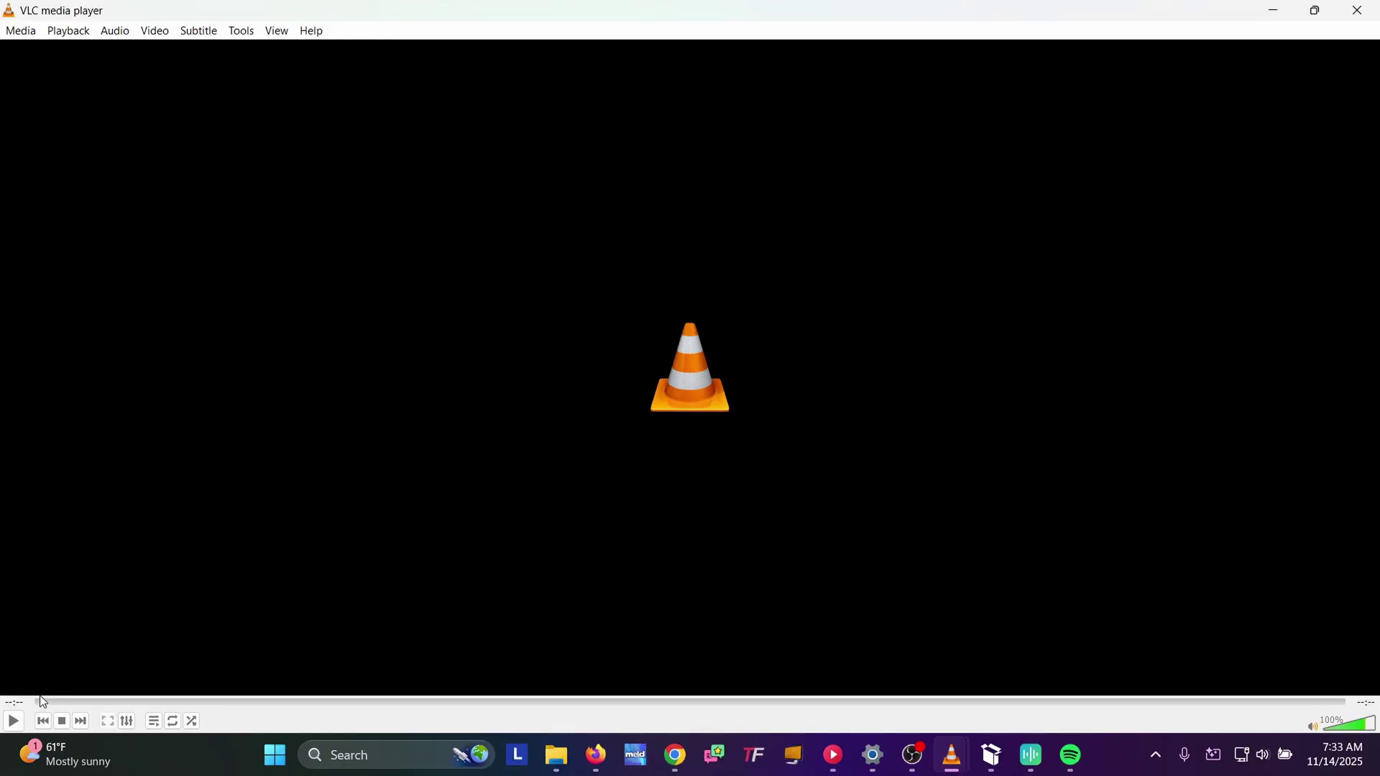
click(14, 720)
key(alt+Tab)
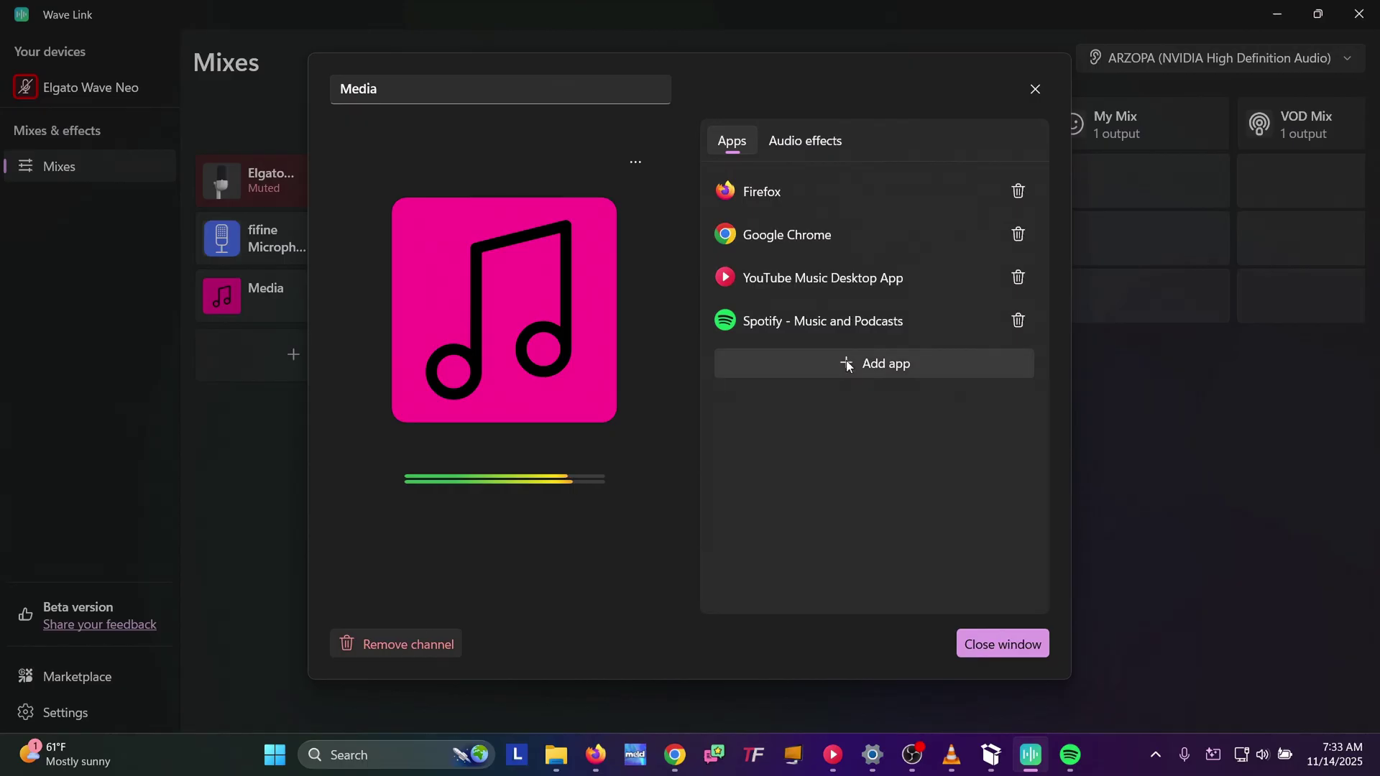
click(846, 360)
click(840, 533)
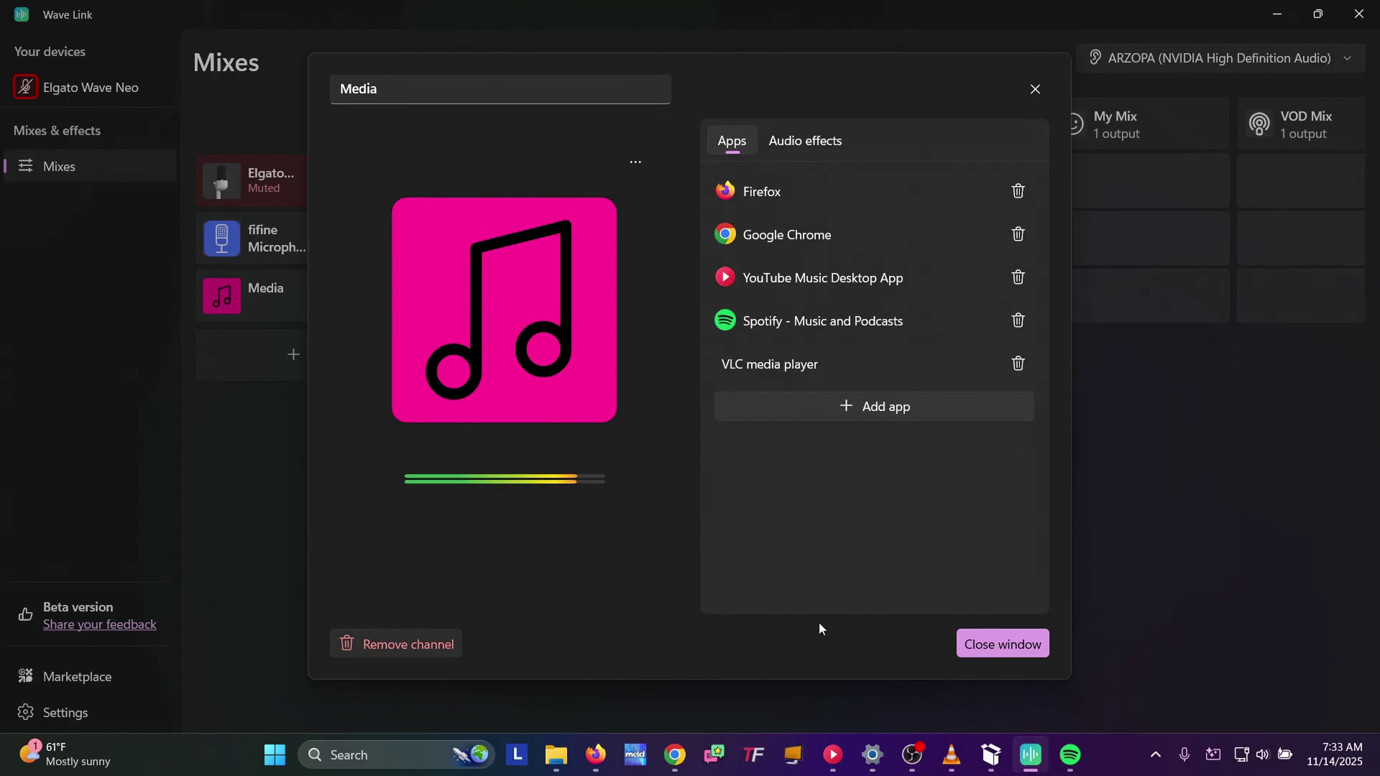
Step: Play the Thanks YT audio file in Media Player, close the player, and add Windows Media Player to the Media channel's apps
click(557, 755)
click(108, 440)
double_click(247, 209)
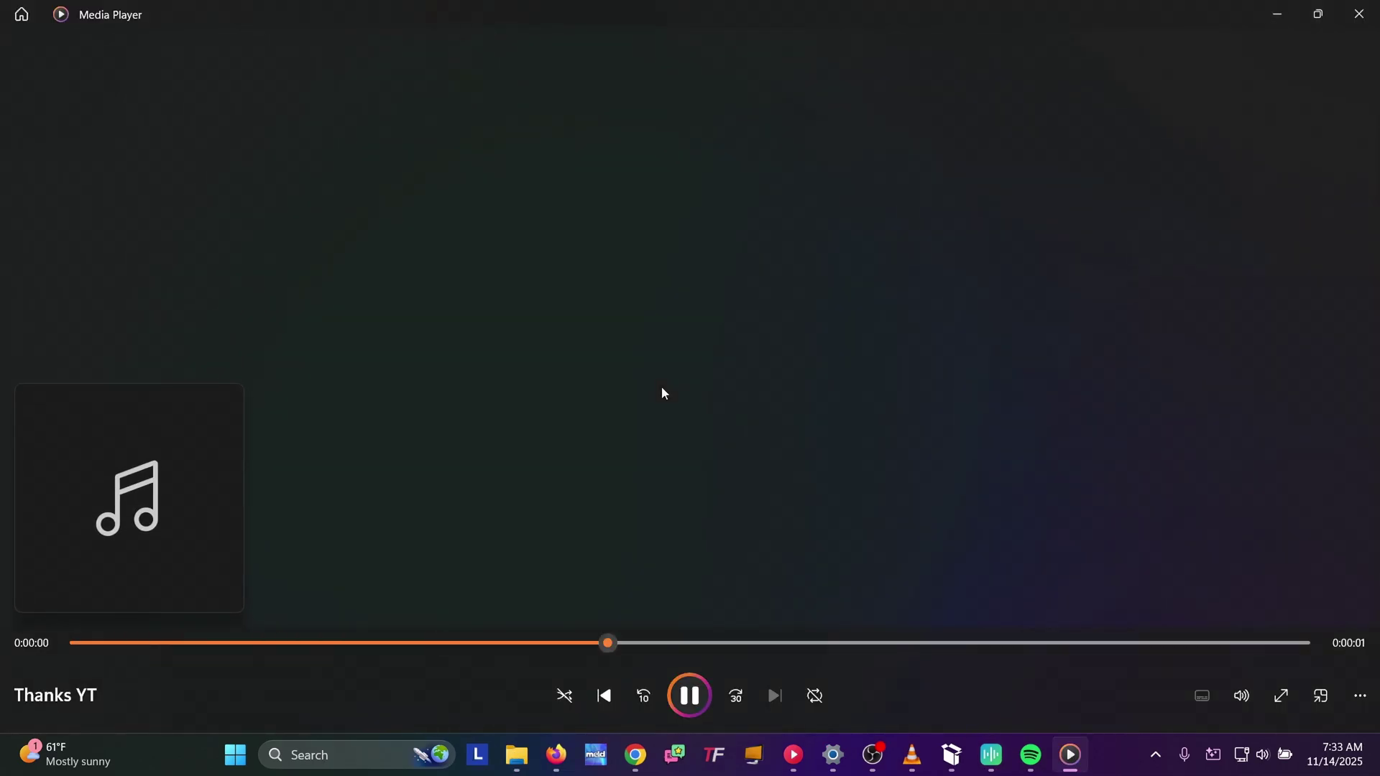
key(alt+F4)
click(842, 397)
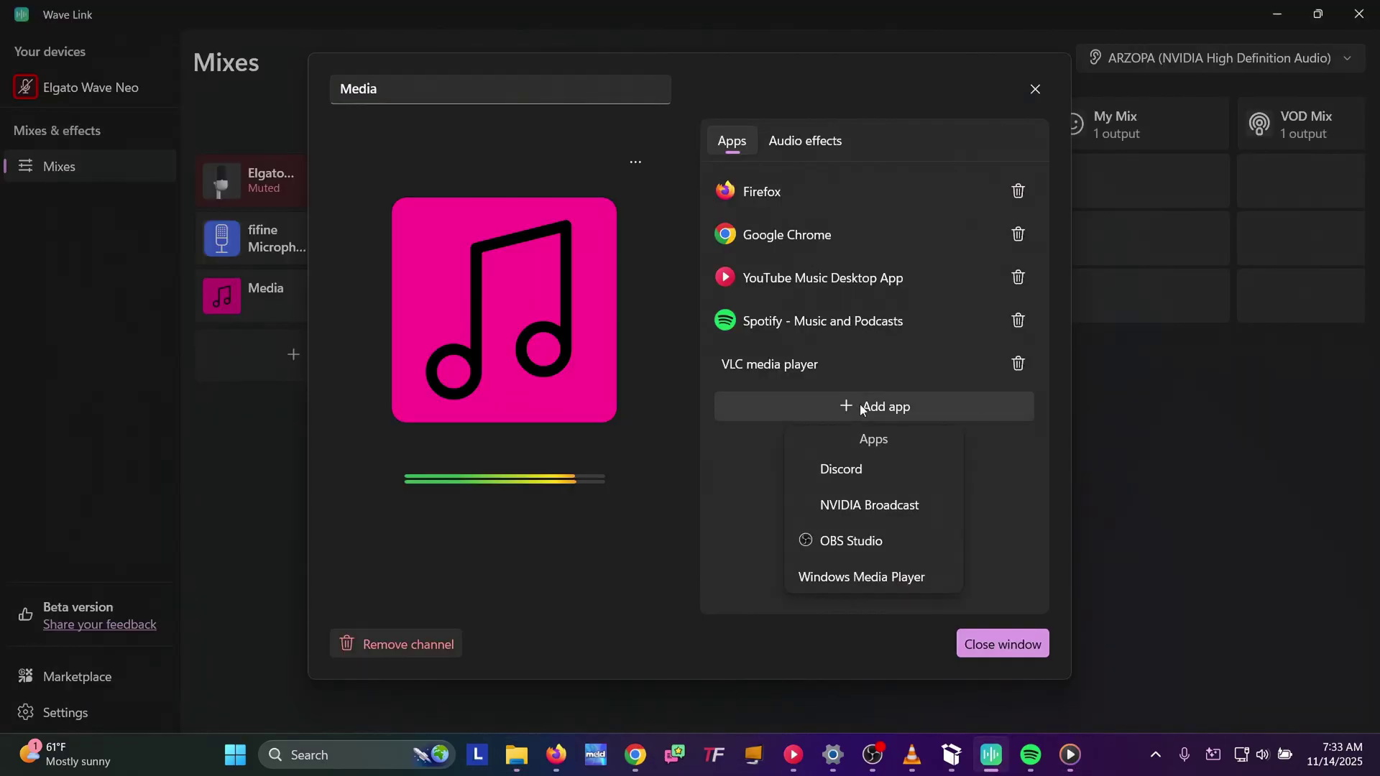
click(846, 576)
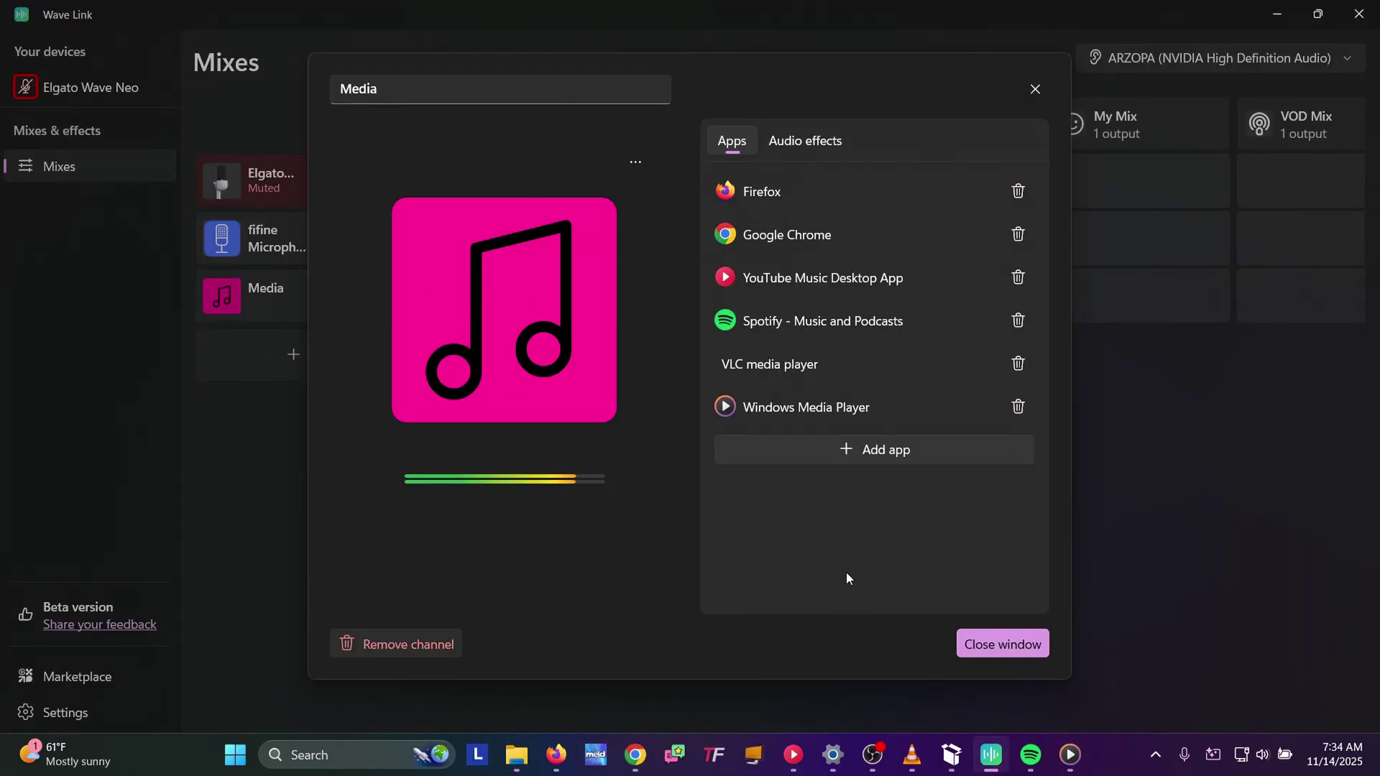
click(1001, 647)
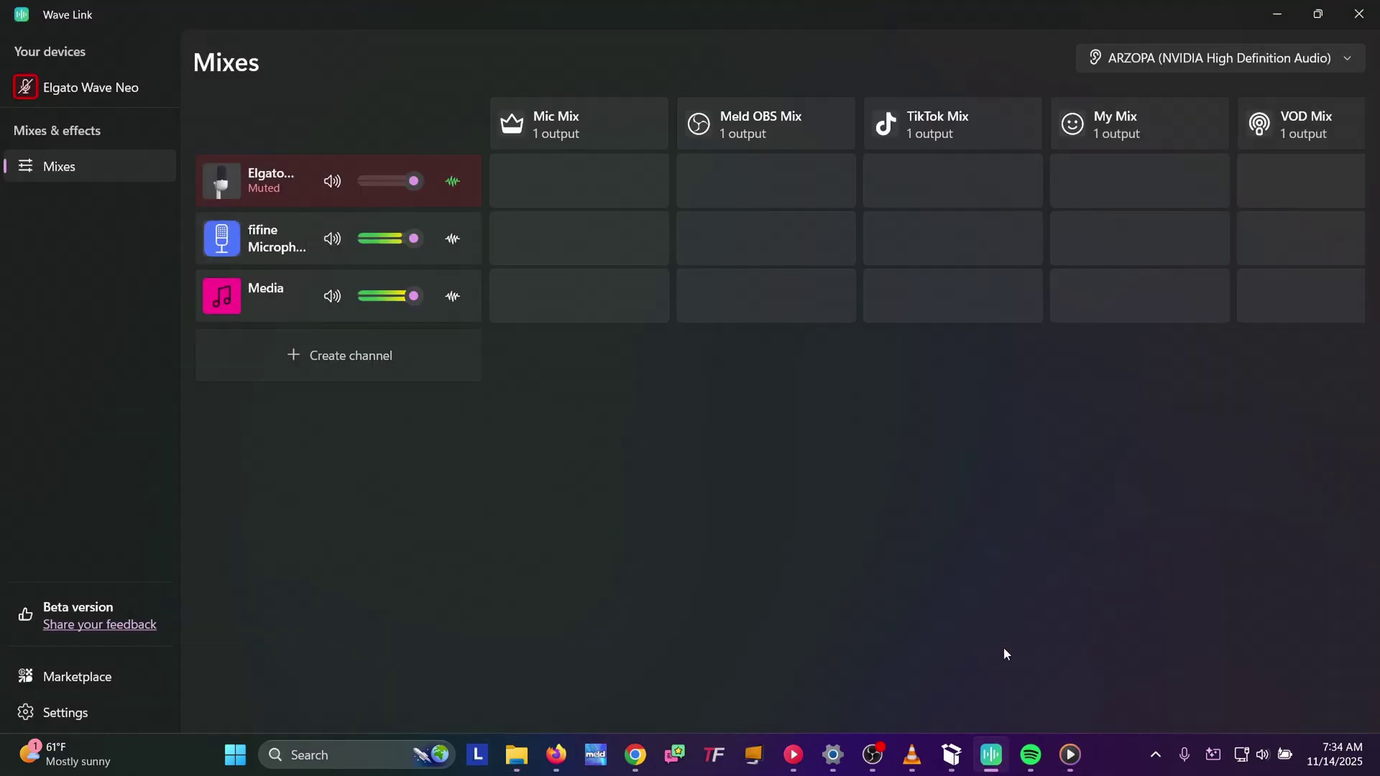
click(271, 290)
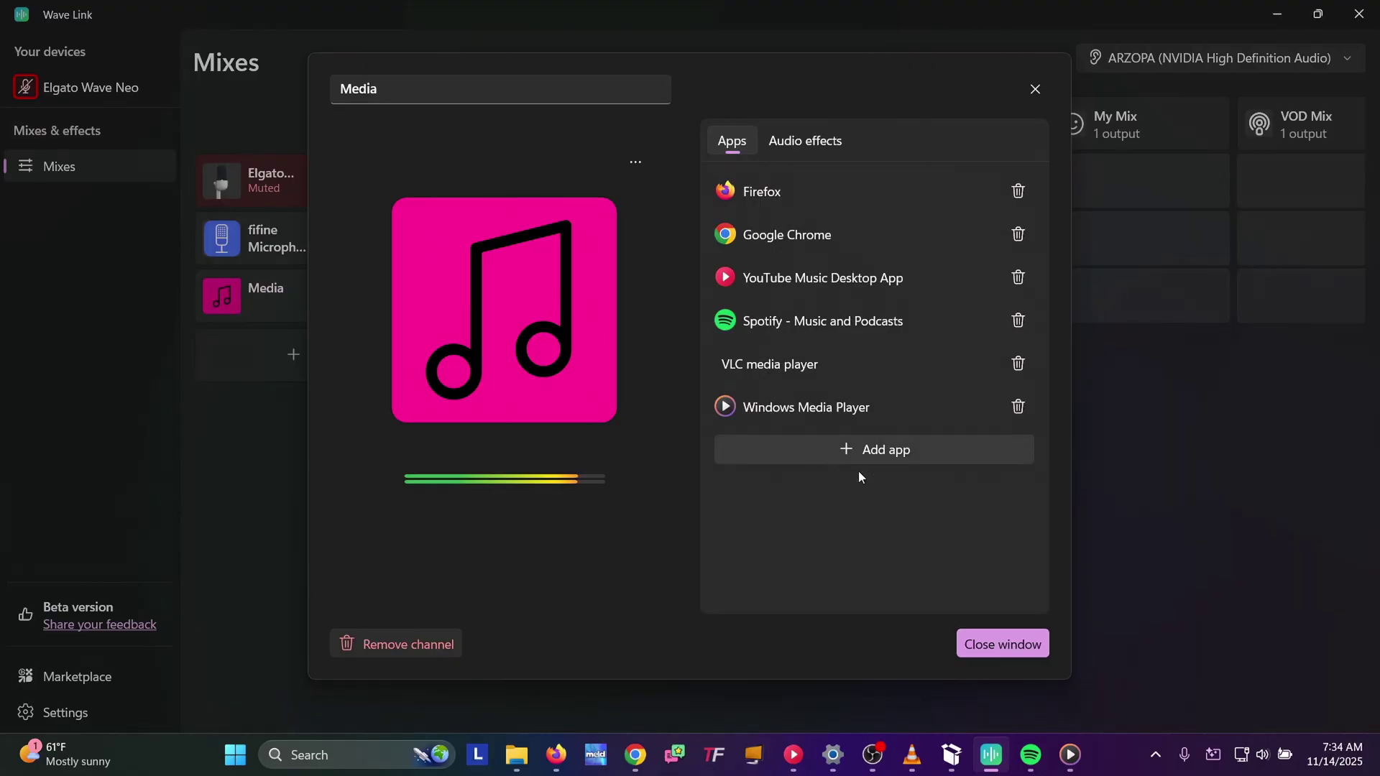
key(Escape)
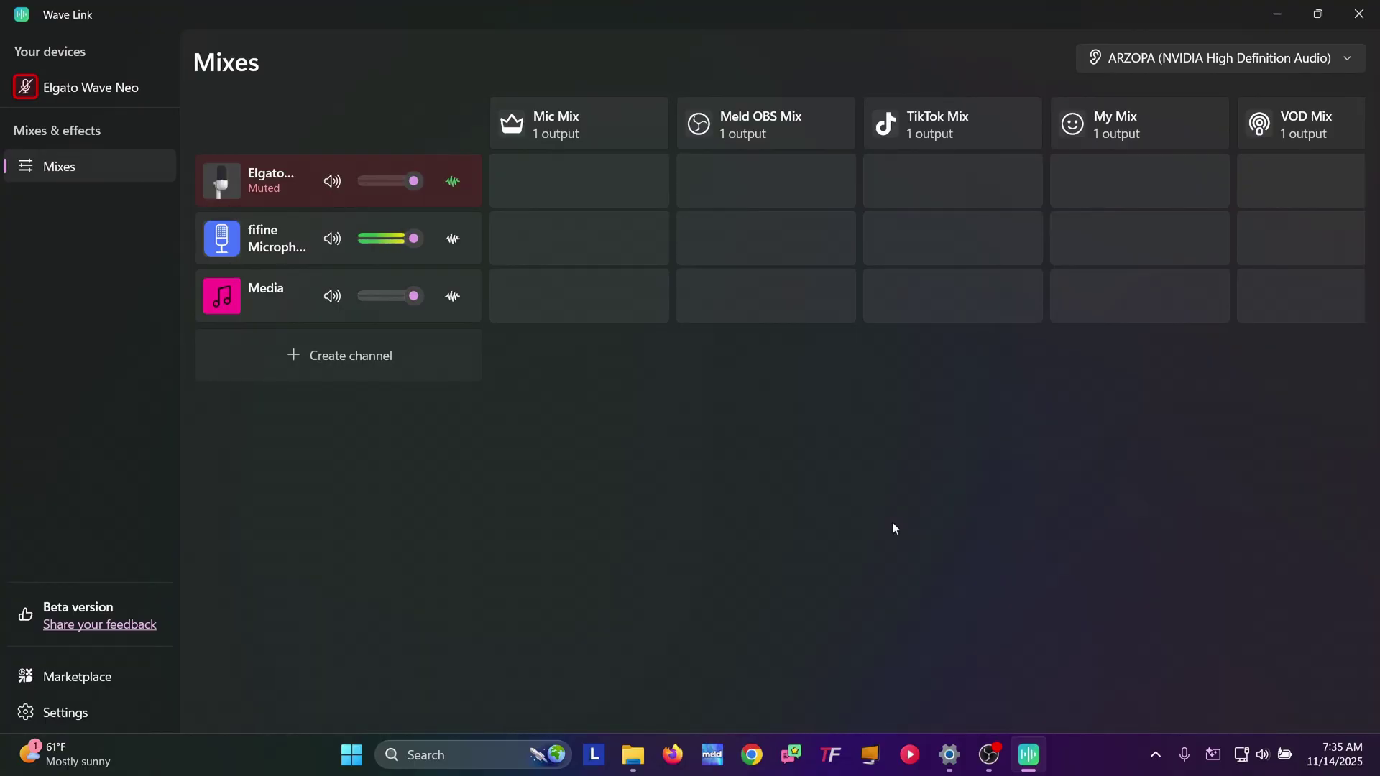
Step: Search Windows for Steam and launch it
click(1155, 754)
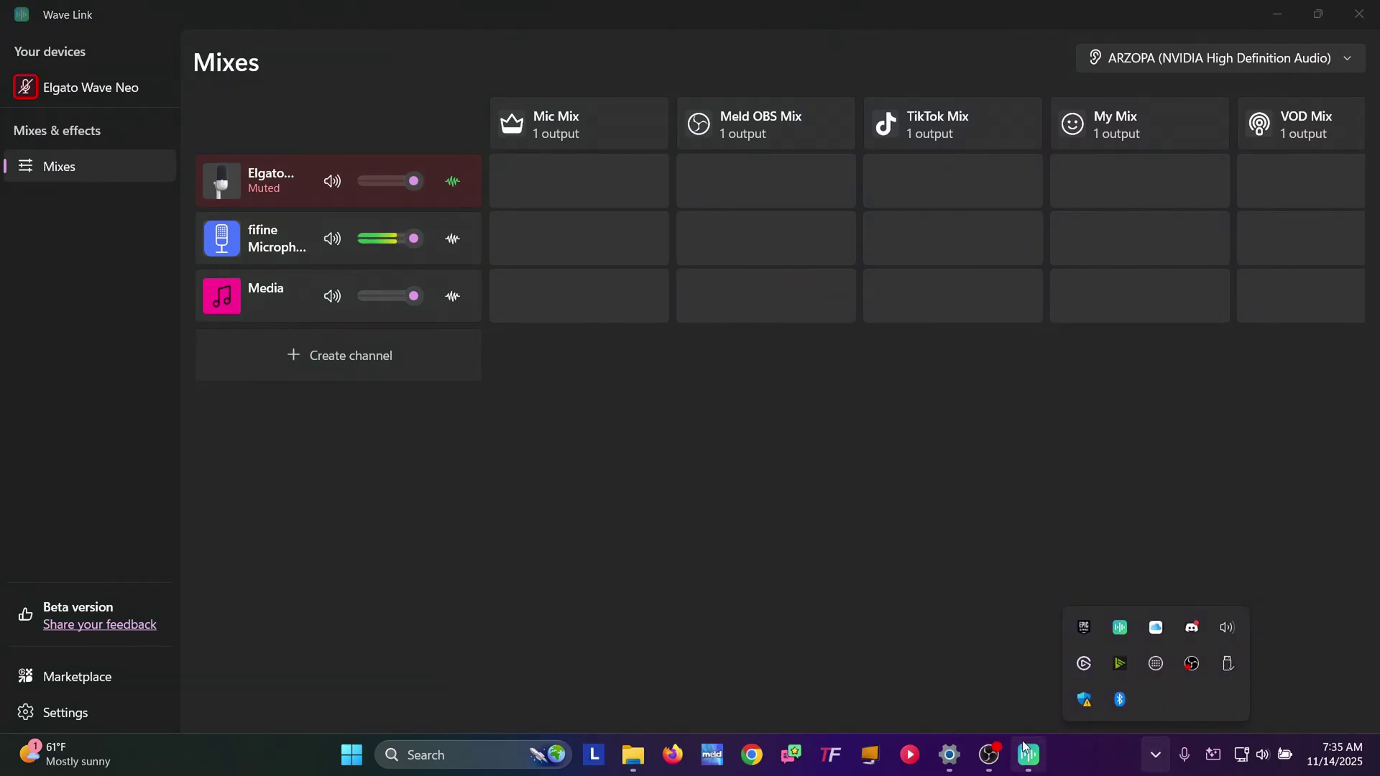
click(471, 756)
text(steam)
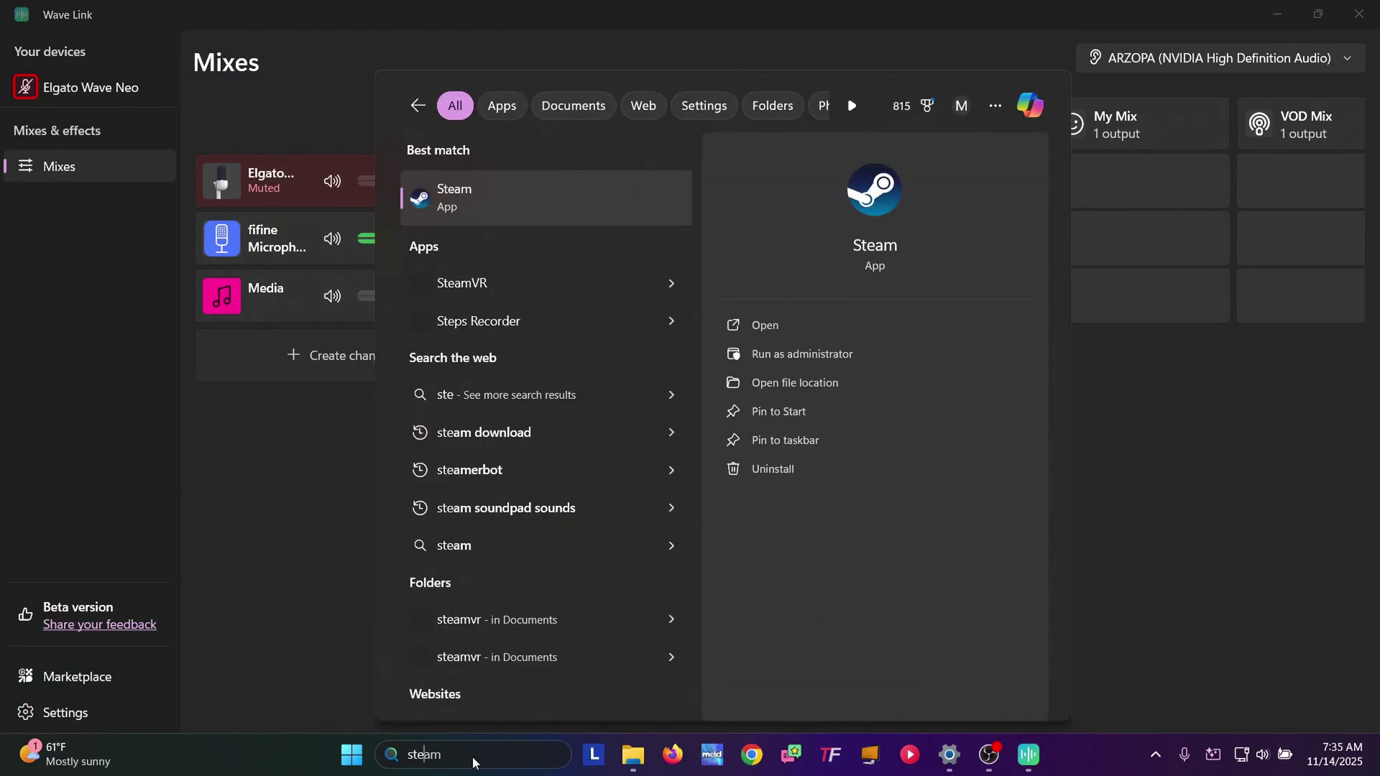
key(Return)
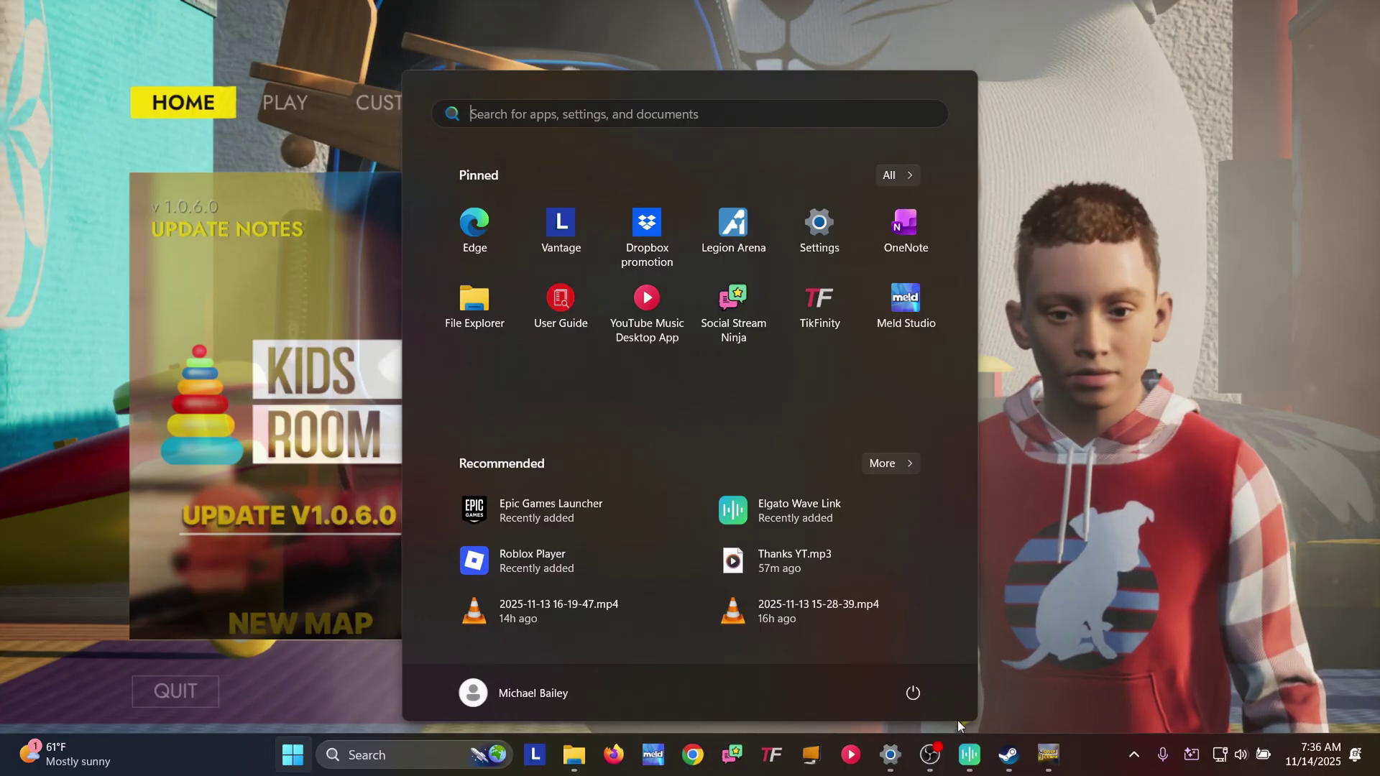
Step: Return to Wave Link and create a channel for the onlyclimbtogether-Win64-Shipping app
click(968, 752)
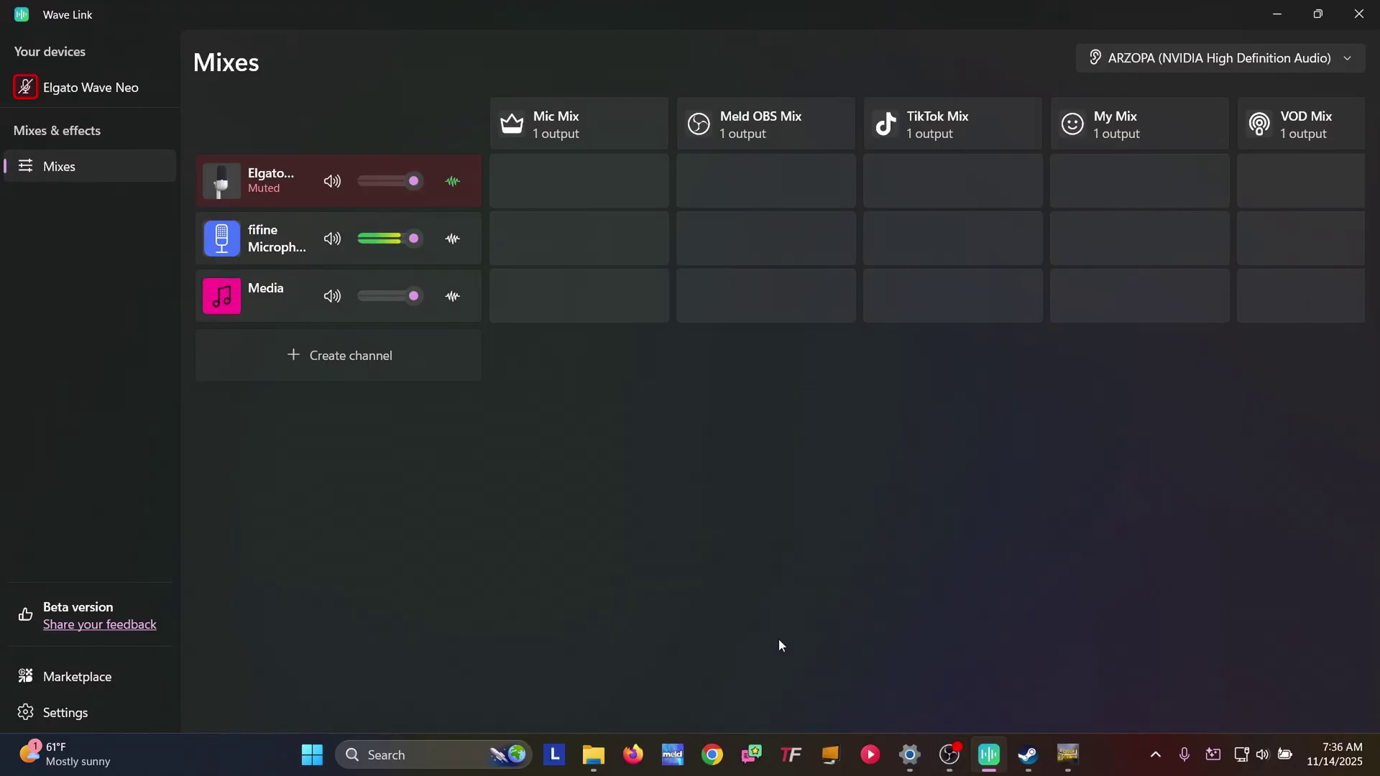
click(293, 363)
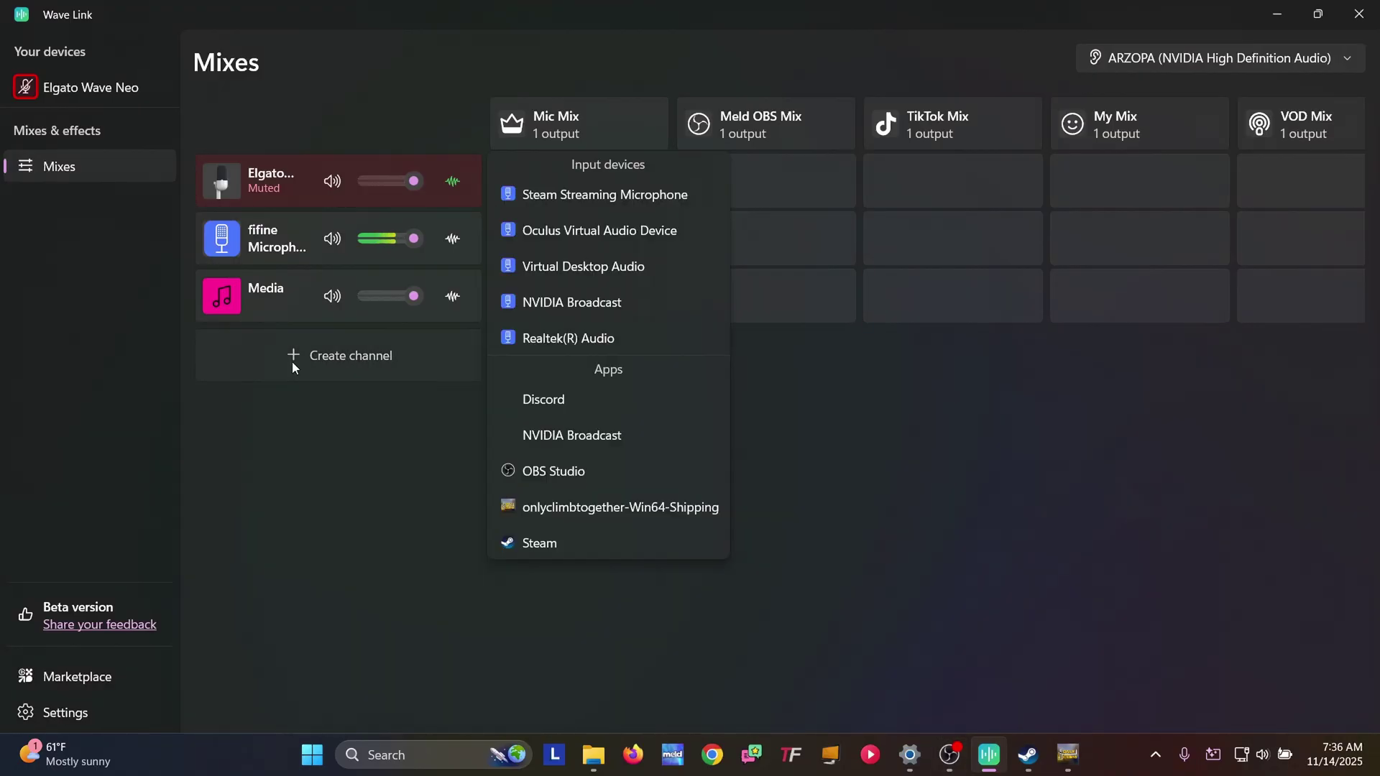
click(572, 507)
Step: Launch the Epic Games Launcher and add FortniteClient-Win64-Shipping to the apps of the onlyclimbtogether channel in Wave Link
click(442, 754)
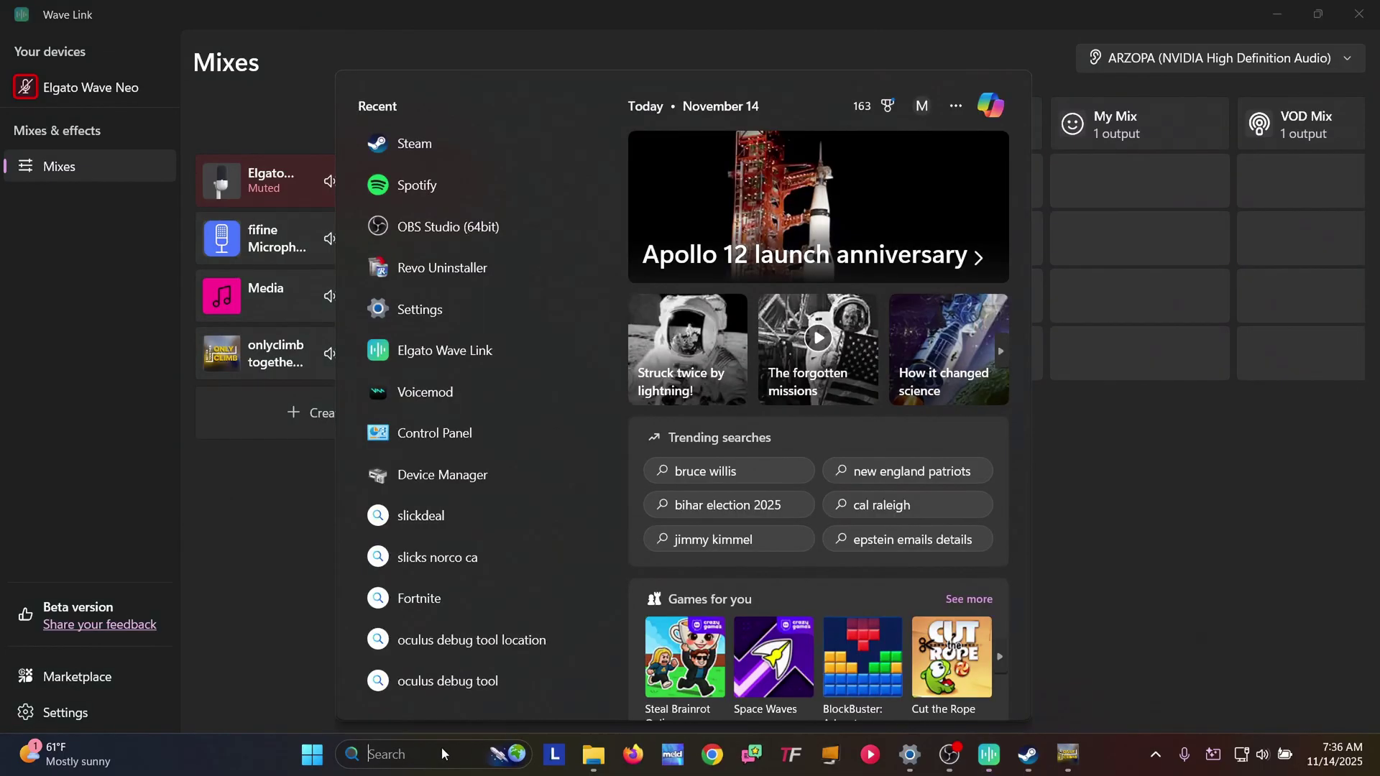
text(ep)
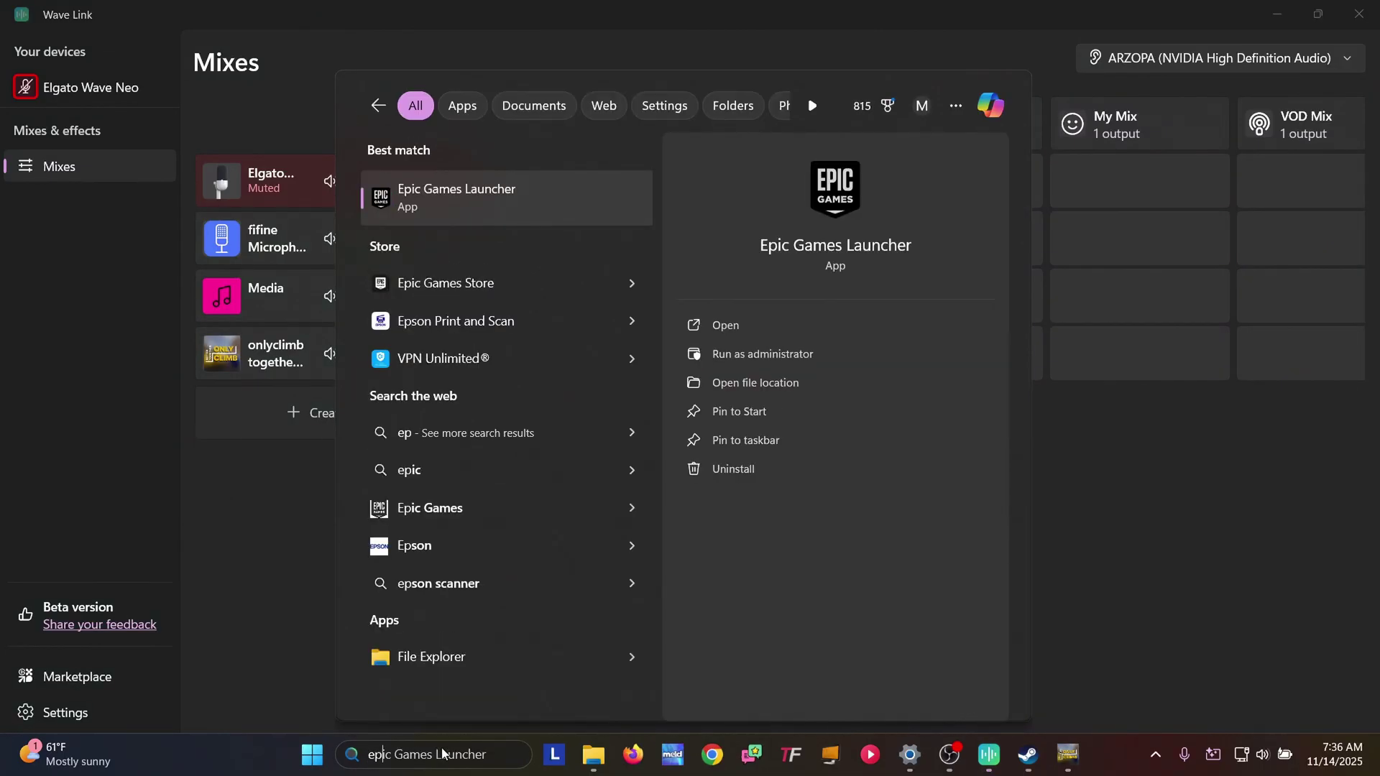
key(Return)
scroll(406, 478, down, 3)
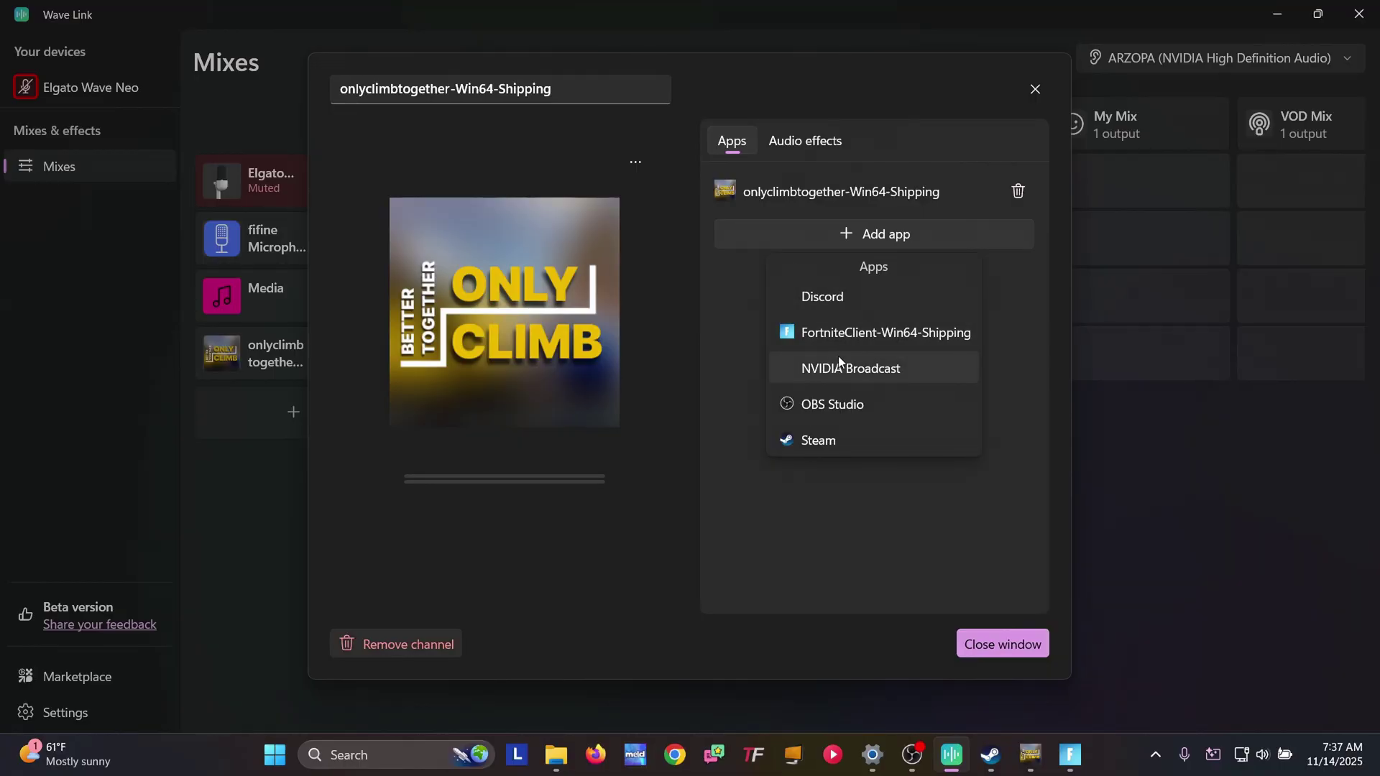
click(822, 333)
click(1002, 644)
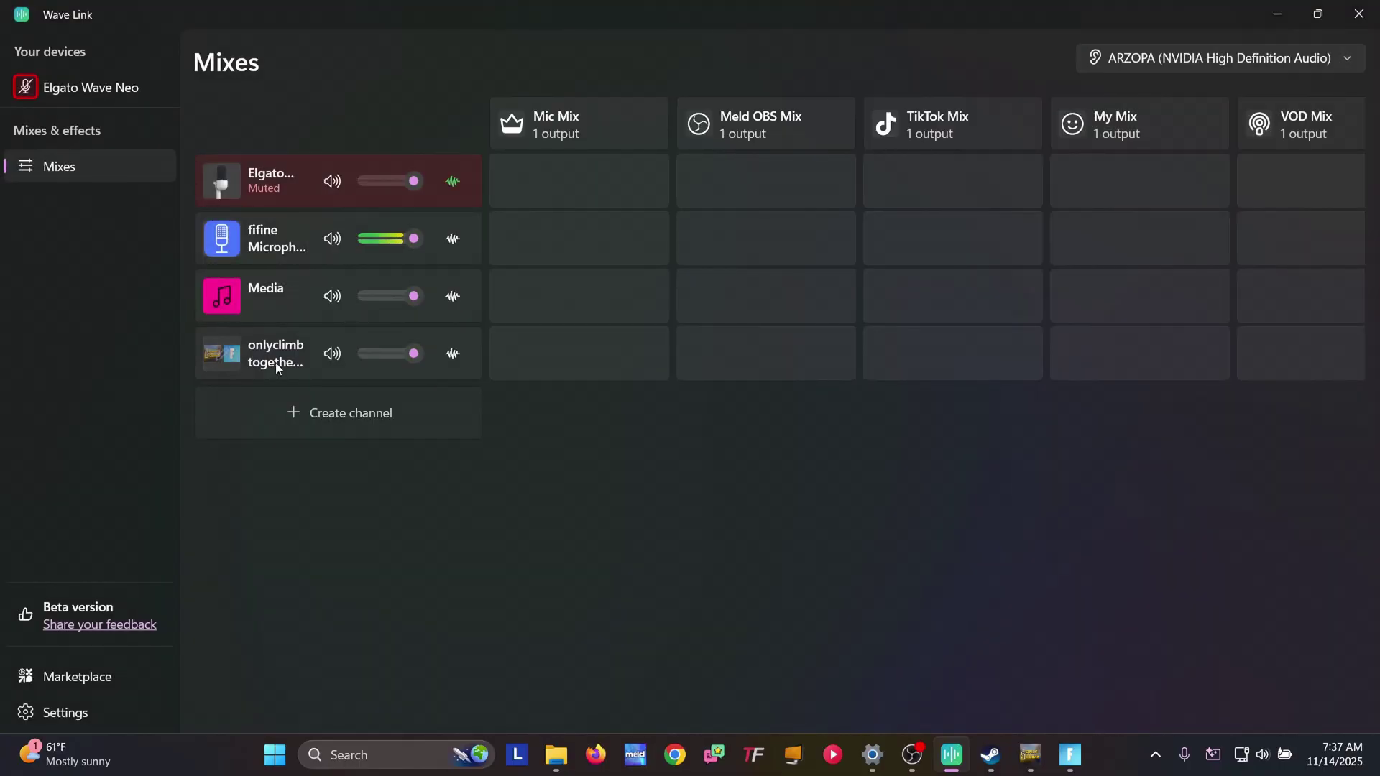
Step: Change the onlyclimbtogether channel's icon to the Game icon
click(222, 357)
click(645, 162)
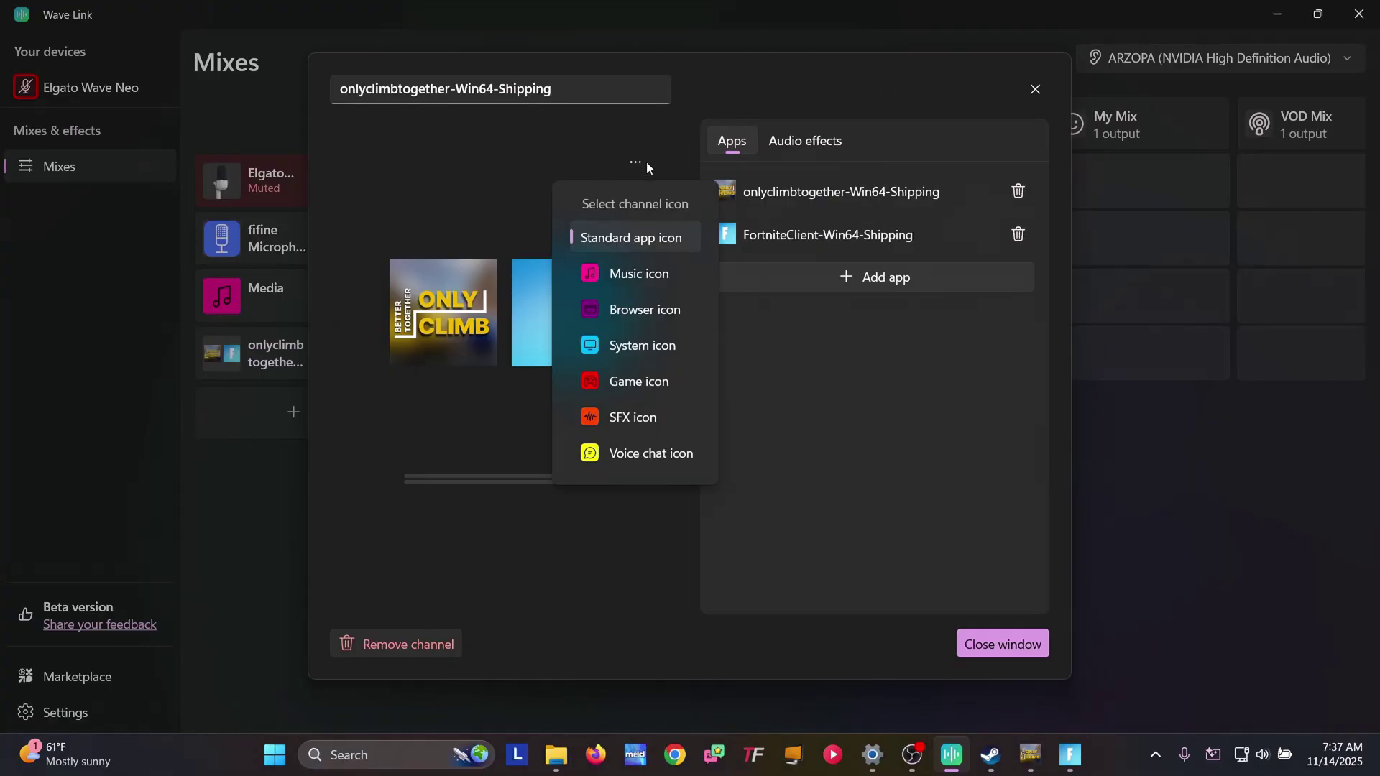
click(622, 379)
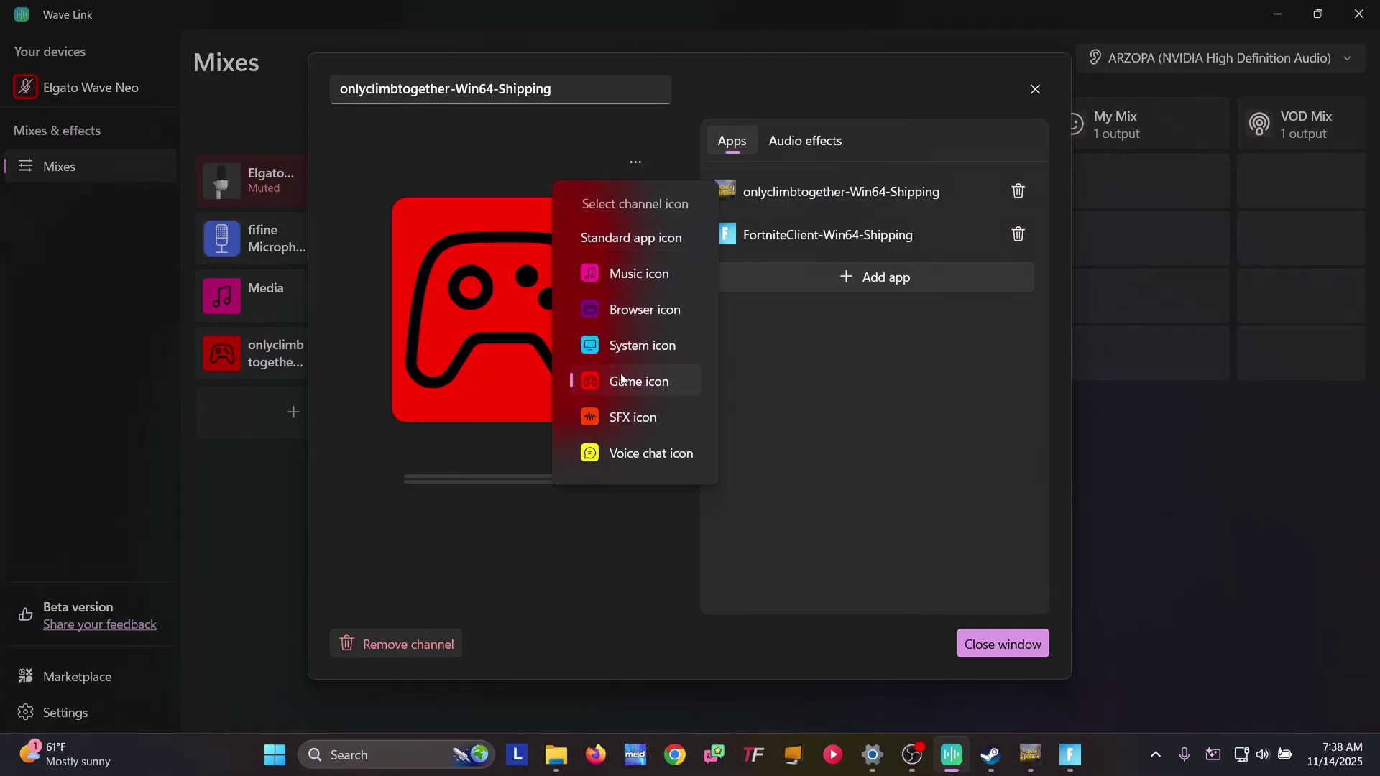
click(1007, 640)
Step: Rename the onlyclimbtogether-Win64-Shipping channel as Game
click(269, 348)
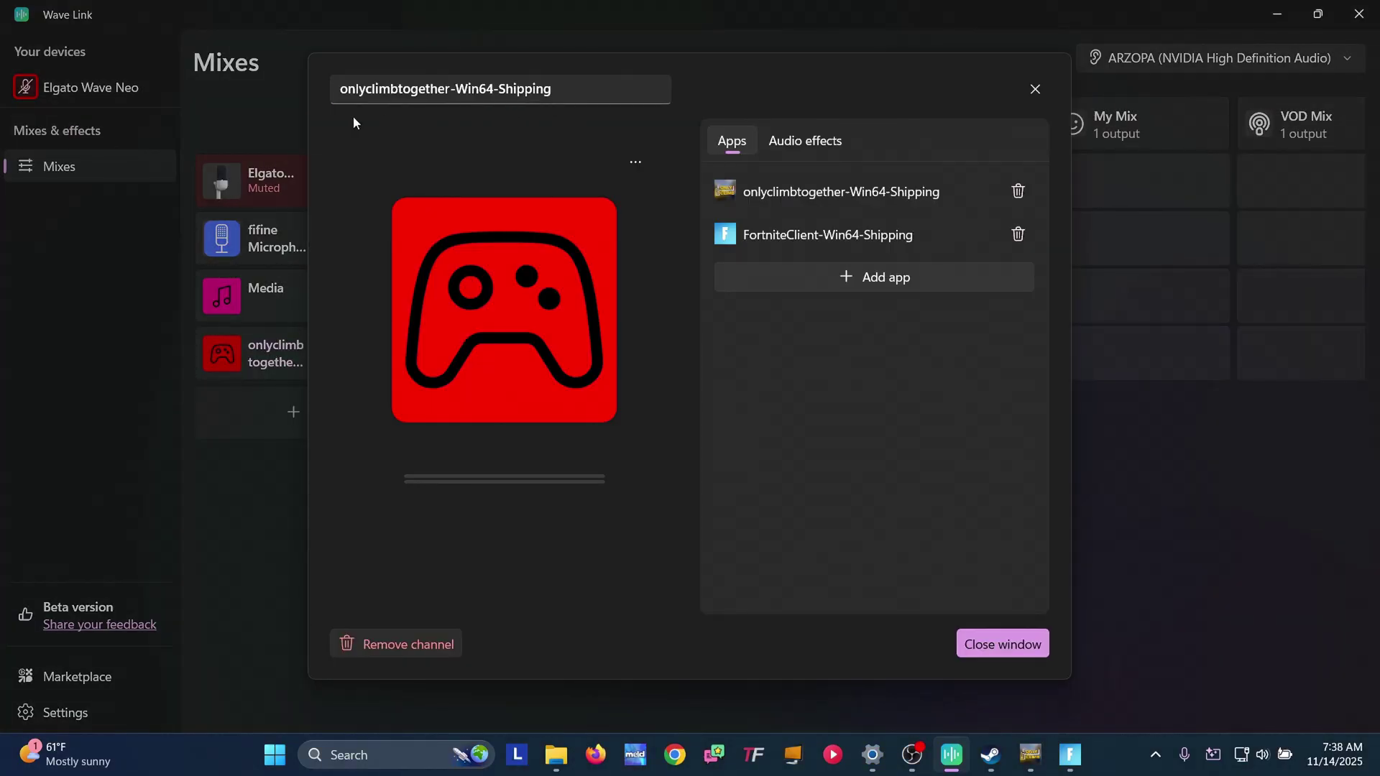
triple_click(582, 92)
text(Game)
click(997, 642)
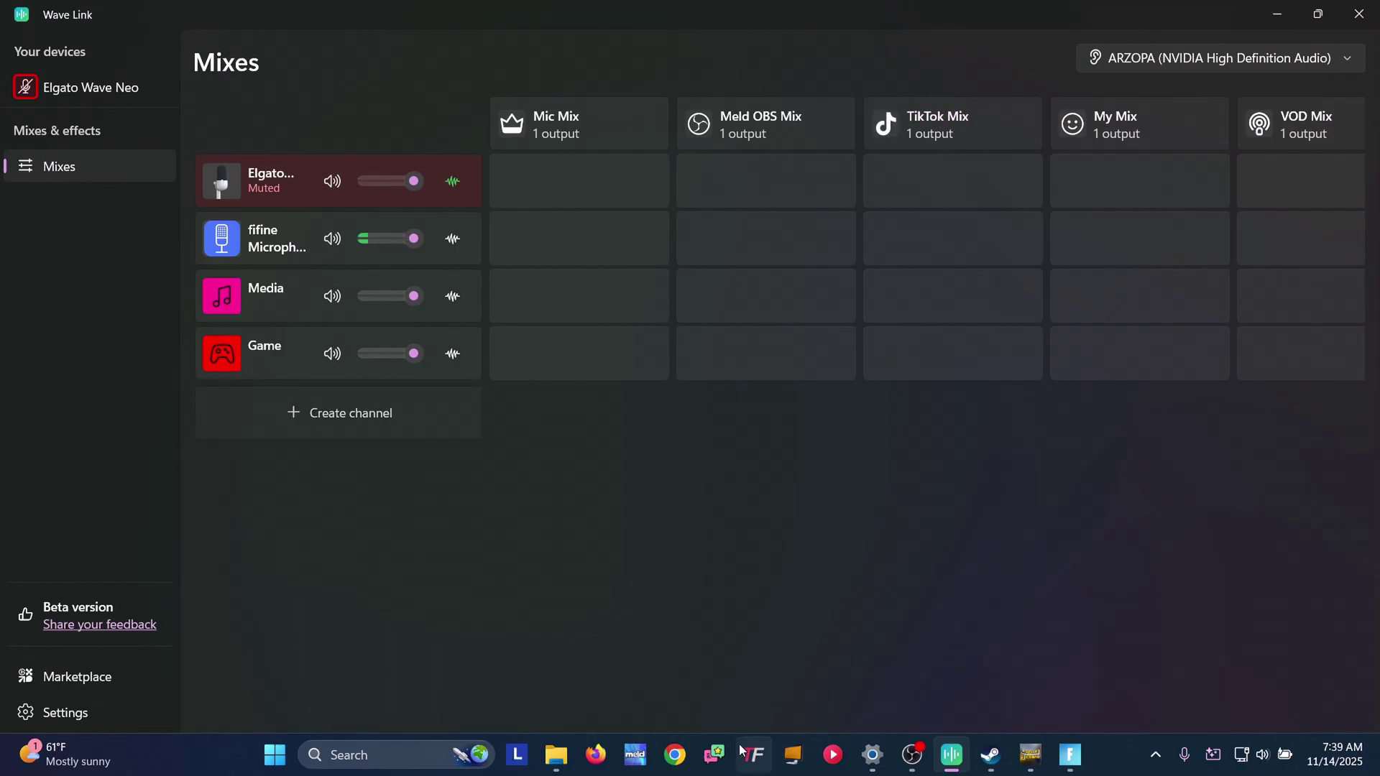
Step: Switch to TikFinity and look through its Sound Alerts and TTS Chat settings
click(764, 761)
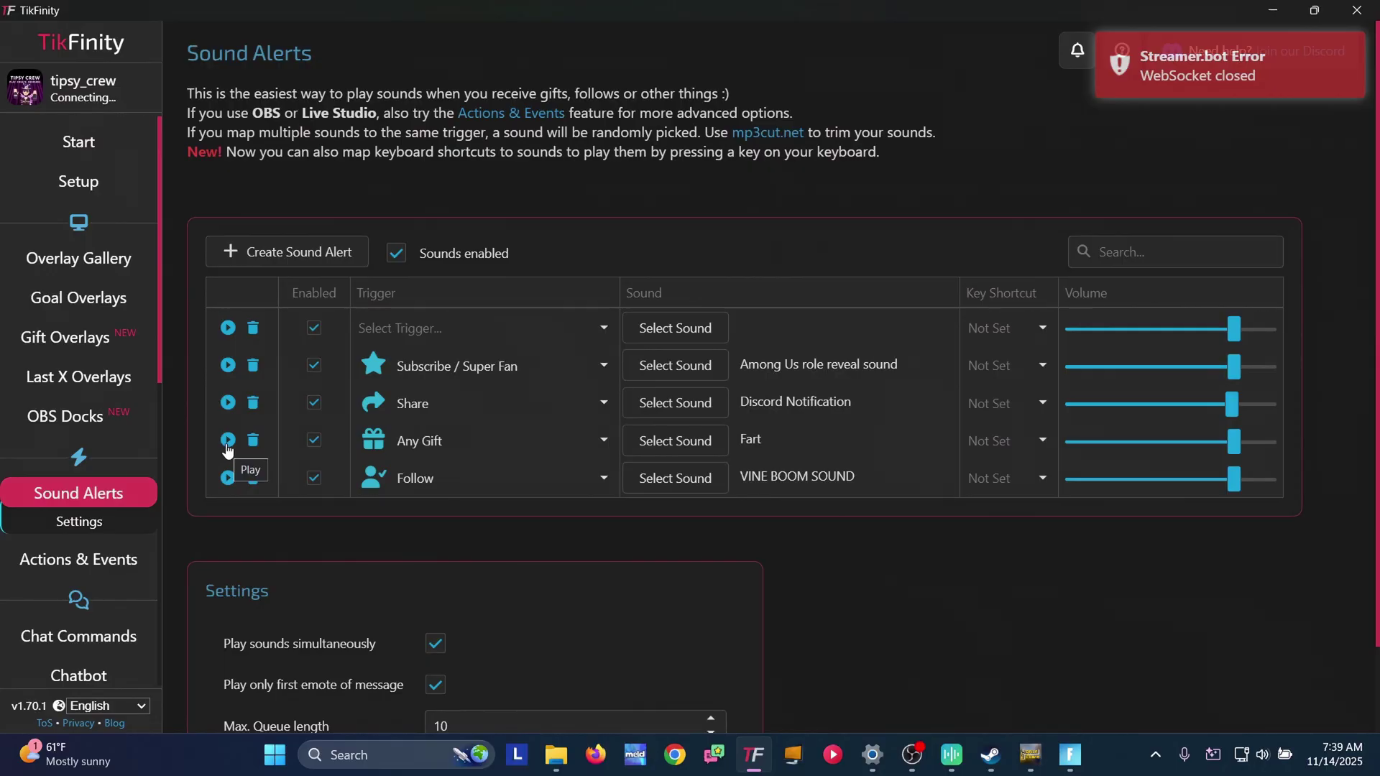
scroll(61, 531, down, 2)
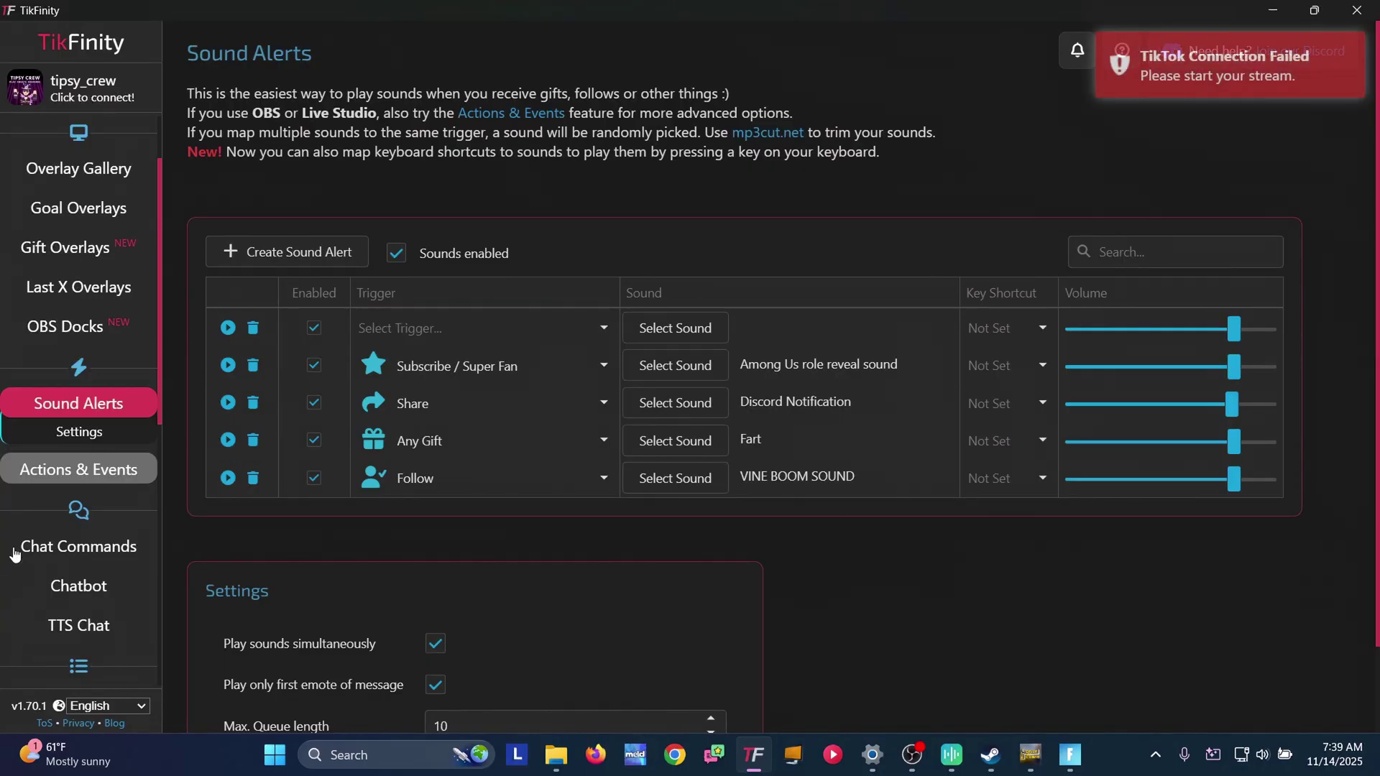
click(61, 532)
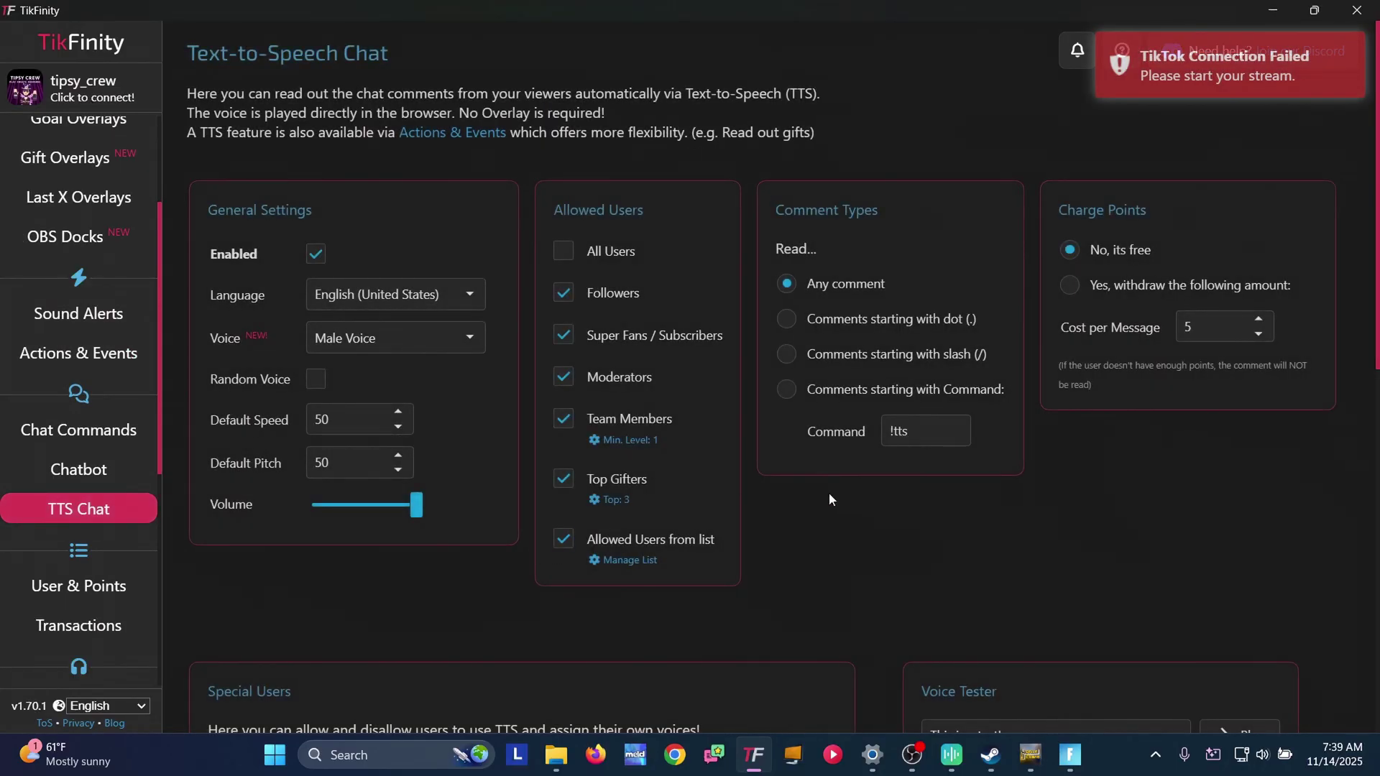
scroll(829, 493, down, 5)
Step: Return to Wave Link and create a channel for the TikFinity app
key(alt+Tab)
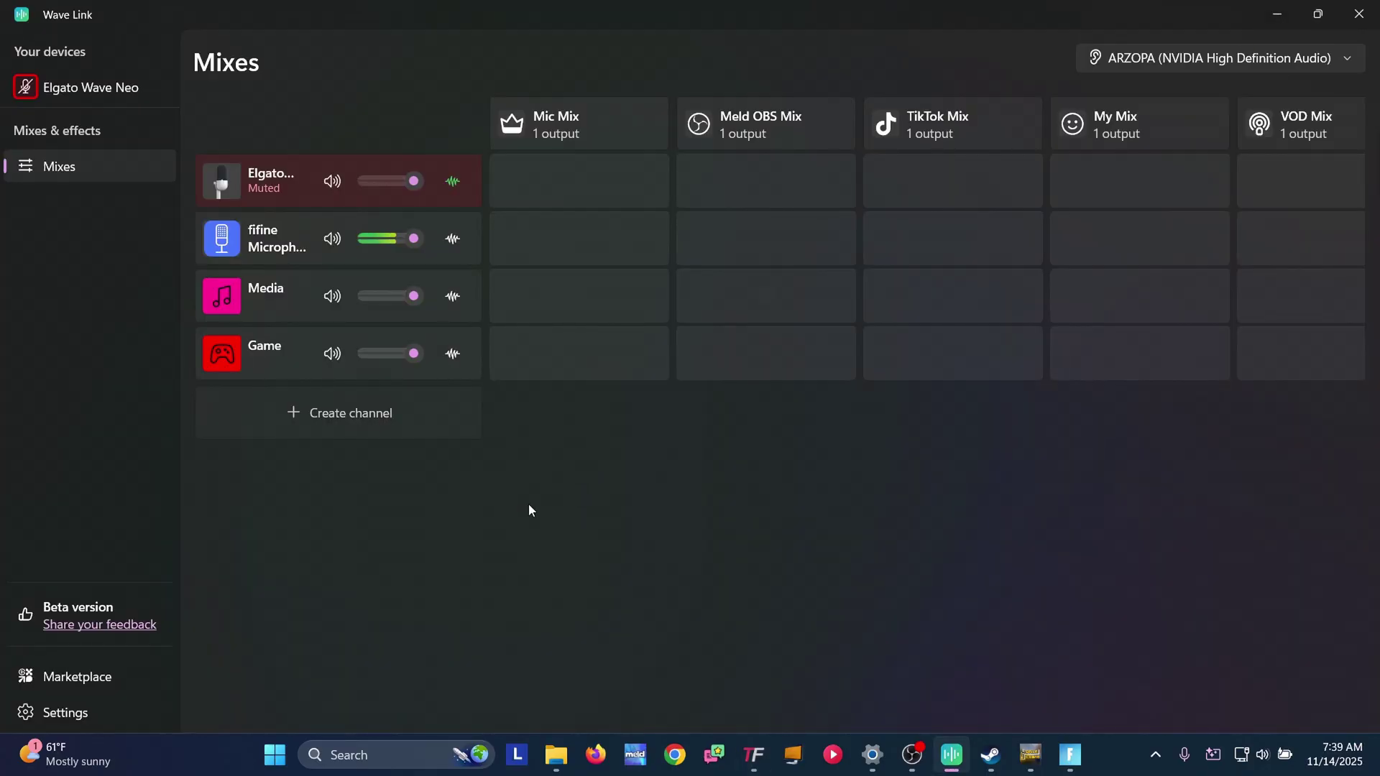
click(293, 411)
click(529, 549)
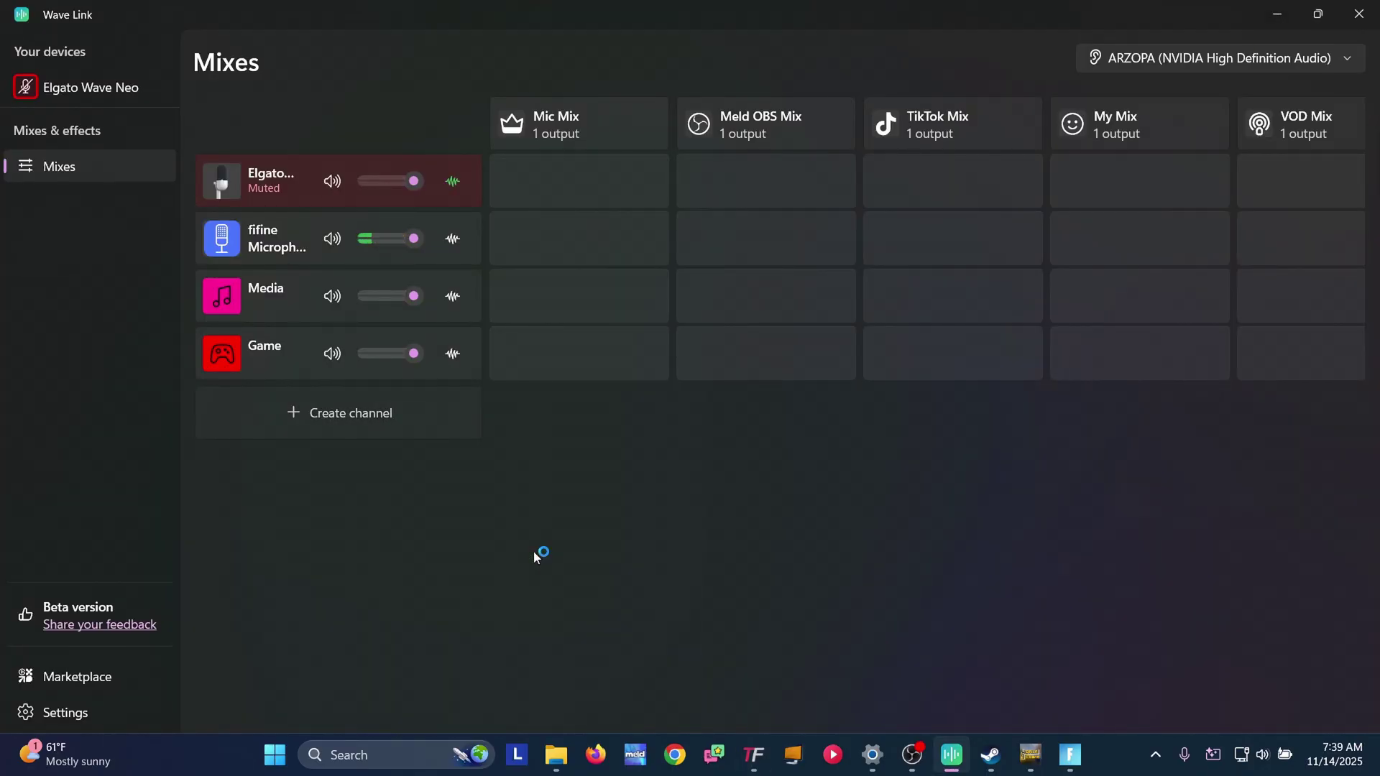
Step: Allow Speaker.bot access to public and private networks and open its Voice Aliases settings
mouse_move(766, 126)
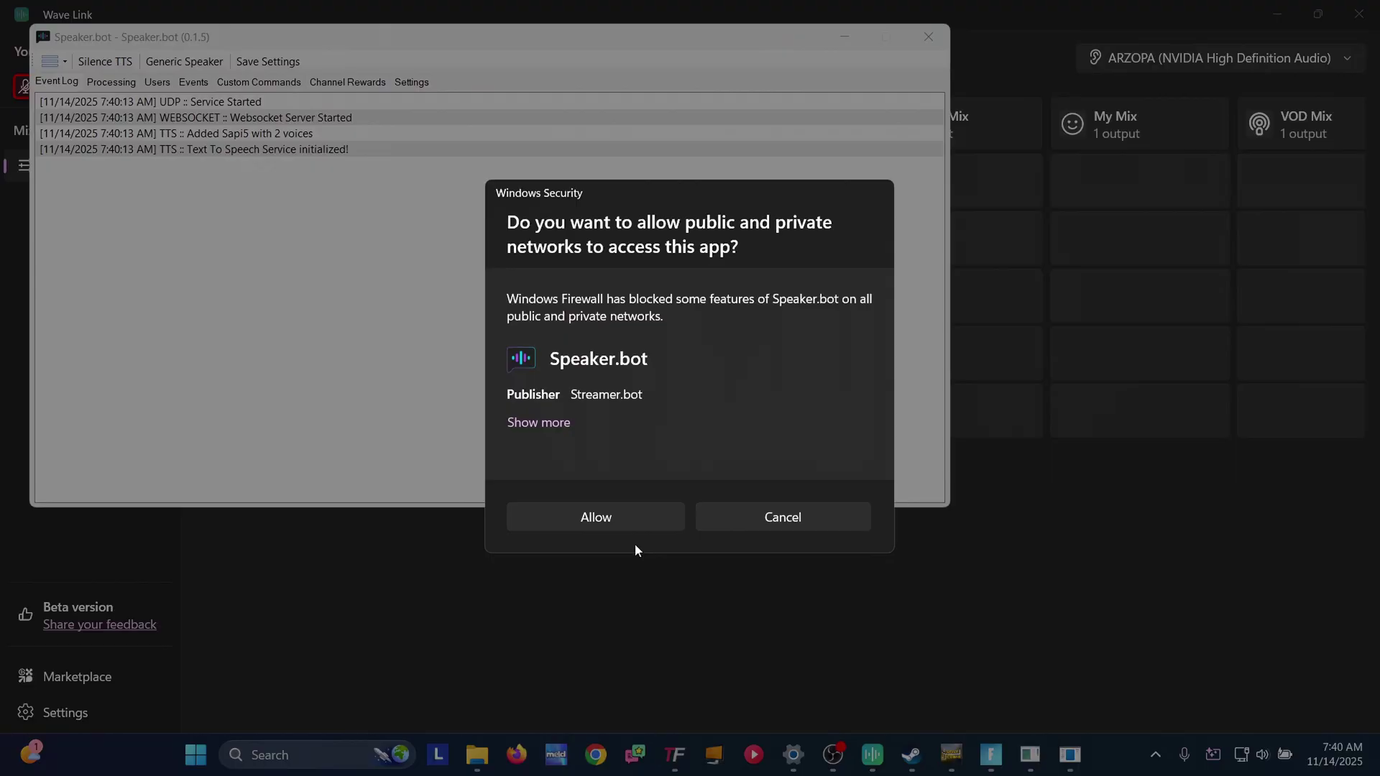
click(582, 517)
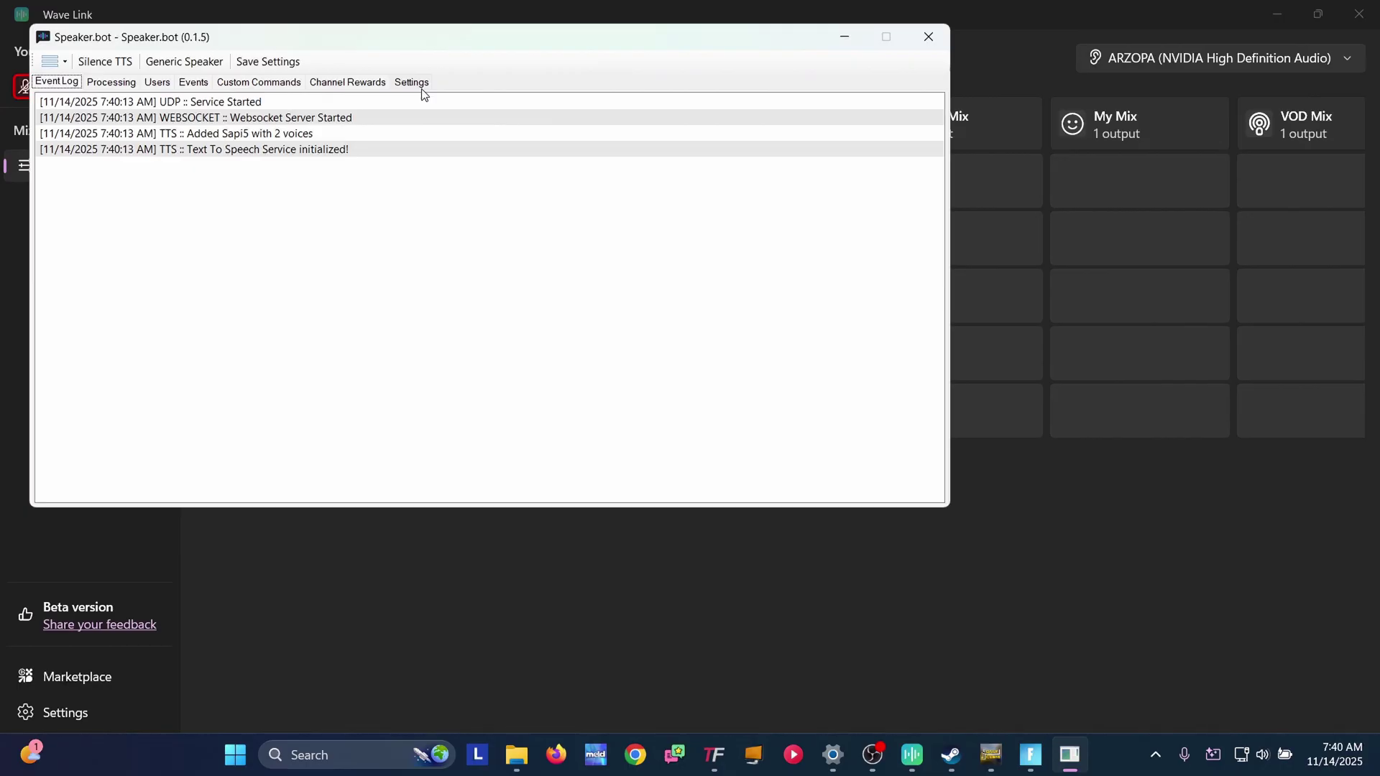
click(421, 85)
click(555, 104)
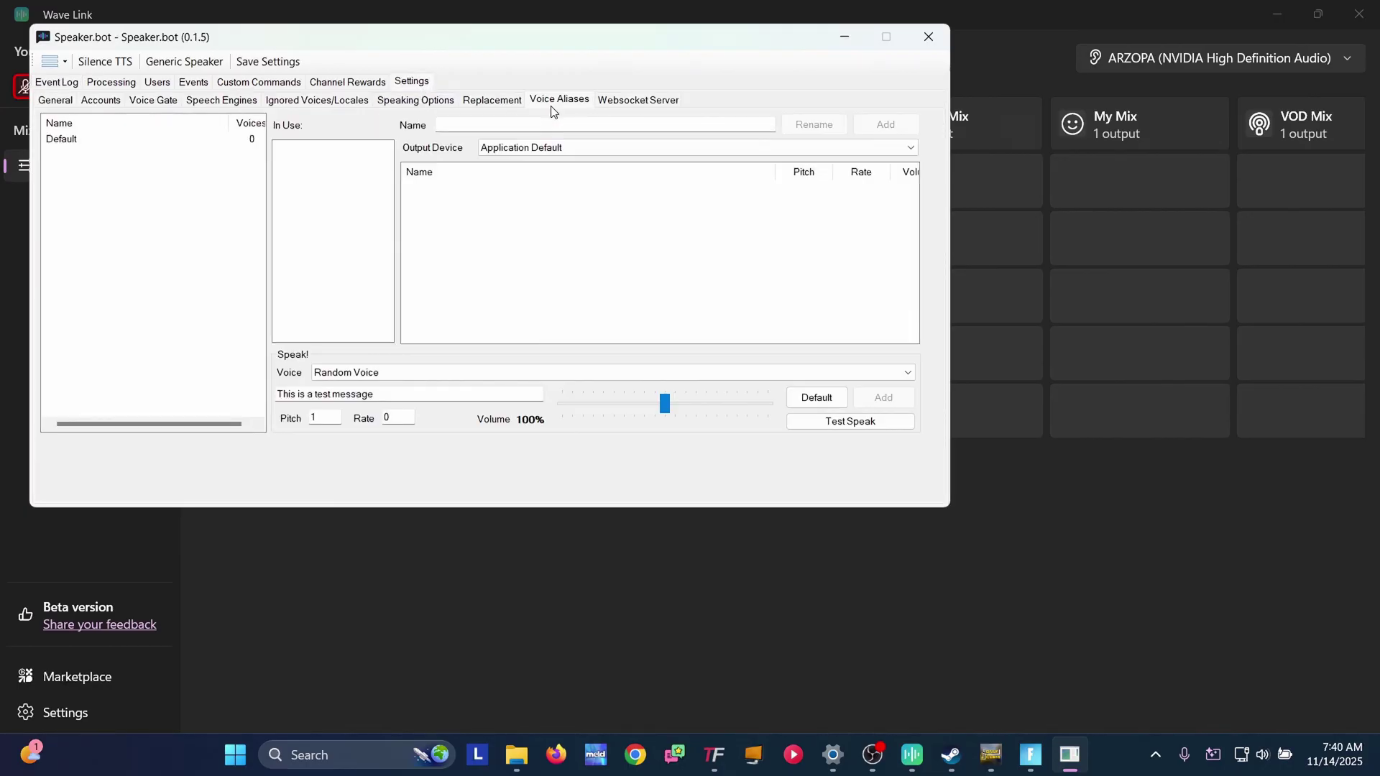
Step: Play a test message with the Default voice alias in Speaker.bot and minimize its window
click(93, 142)
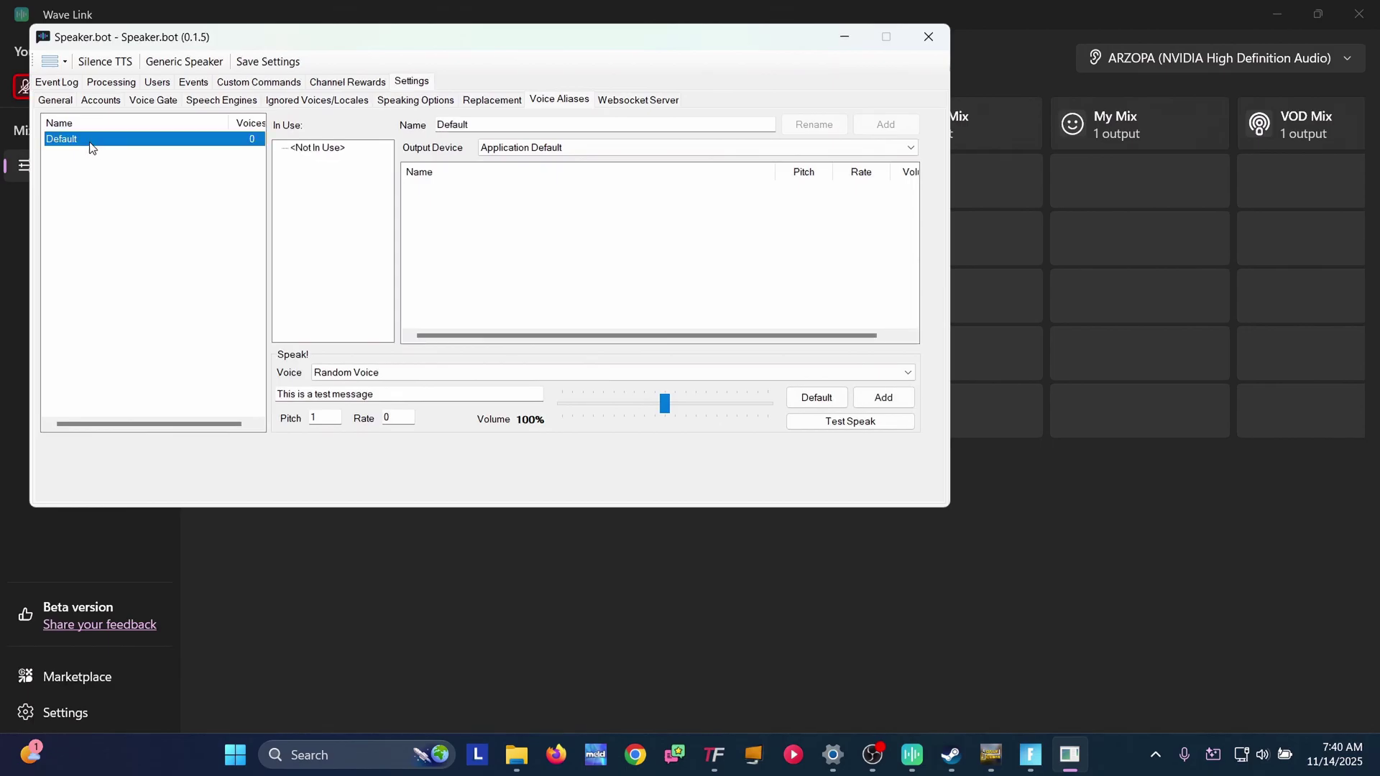
click(846, 425)
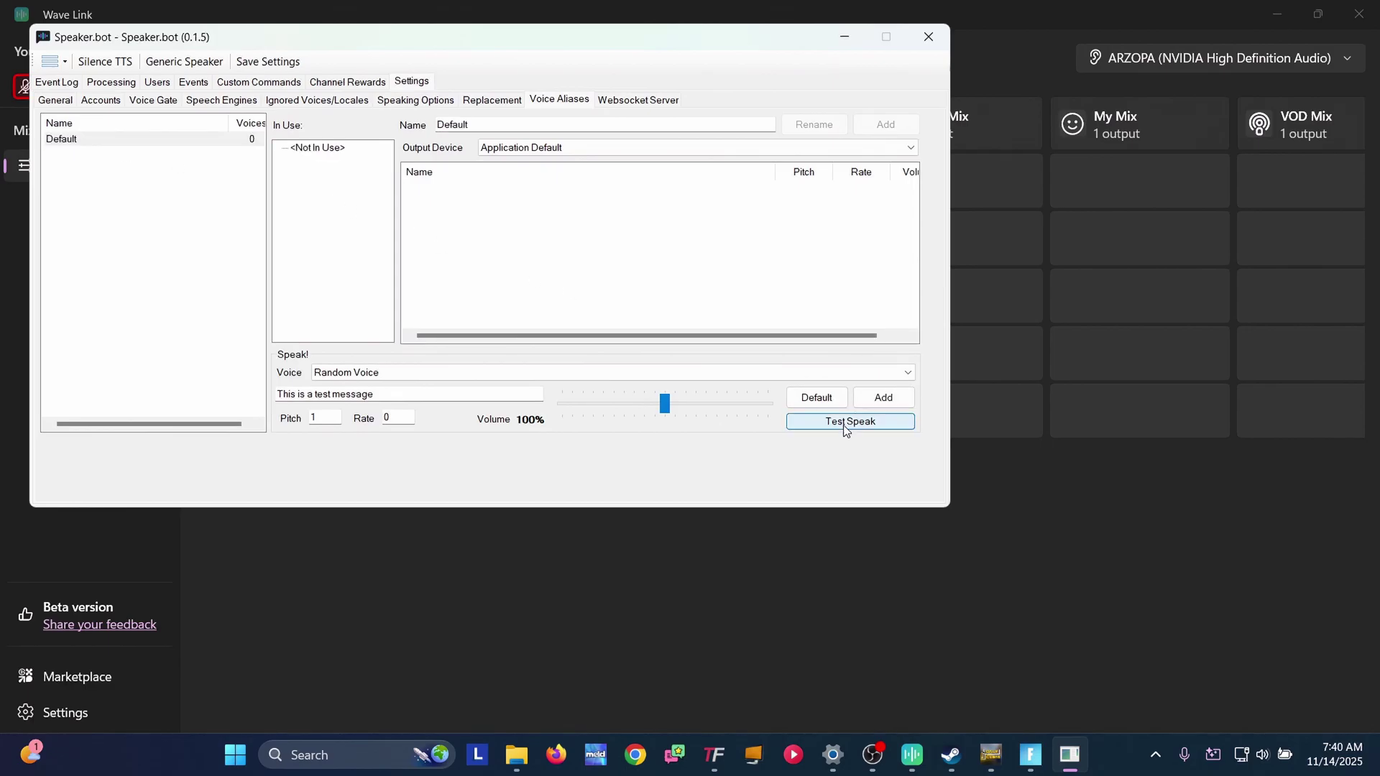
click(846, 36)
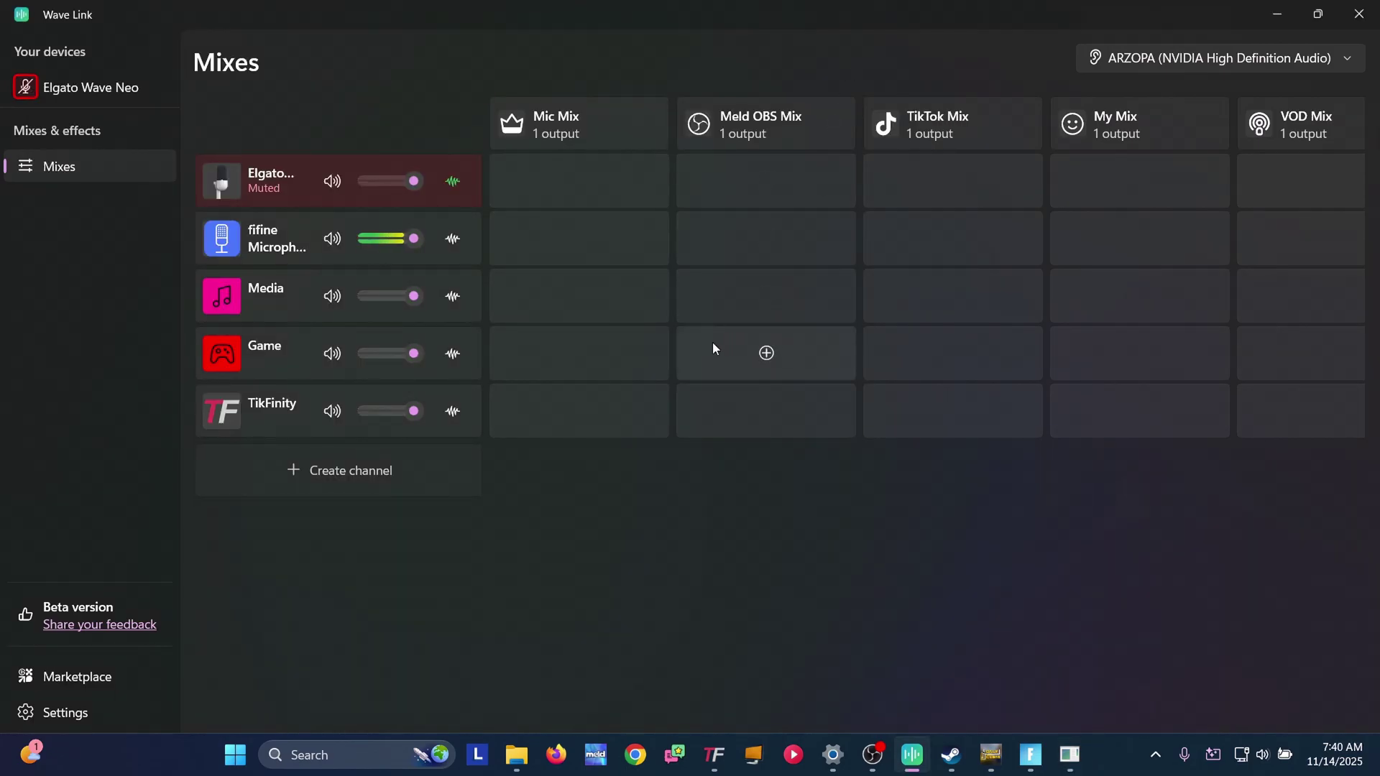
Step: Create a Wave Link channel for the Speaker.bot app and rename it Streamer Speaker
click(292, 469)
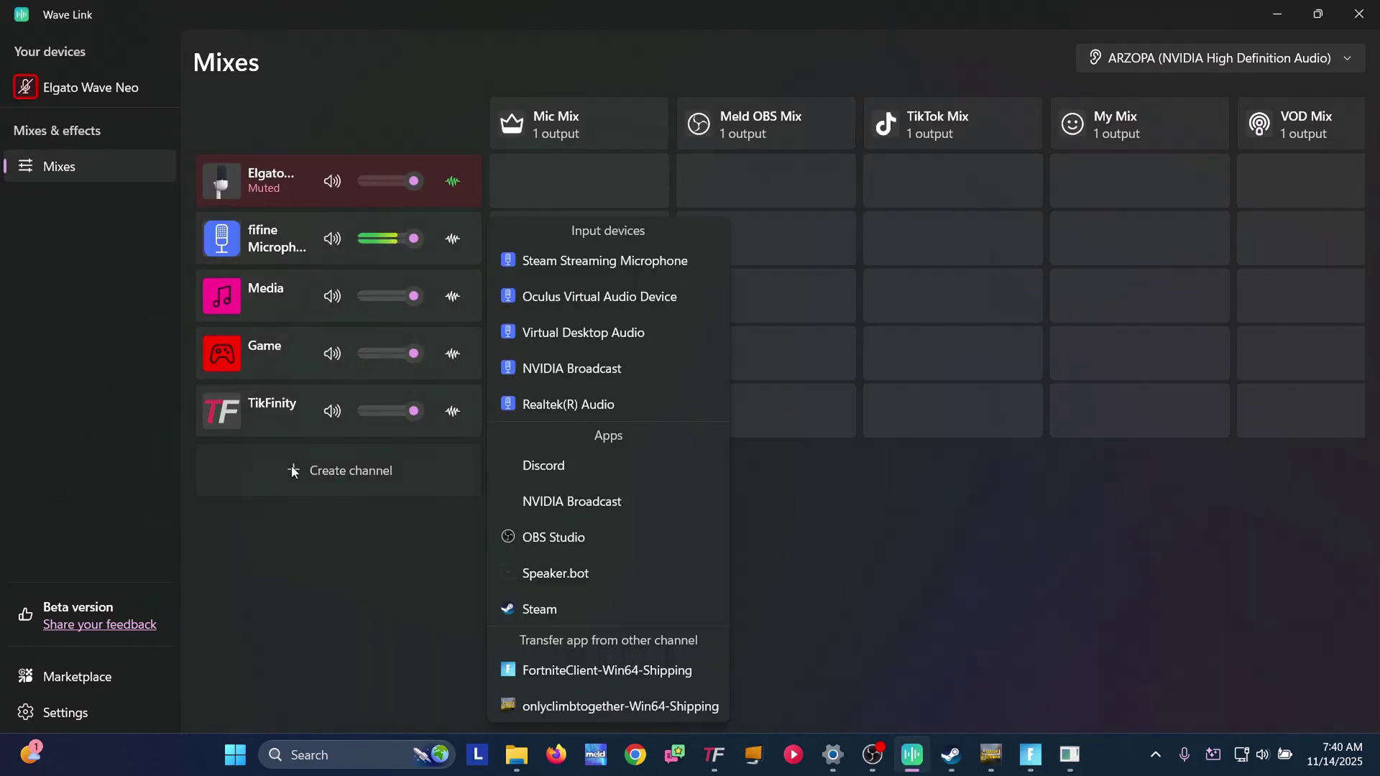
click(551, 575)
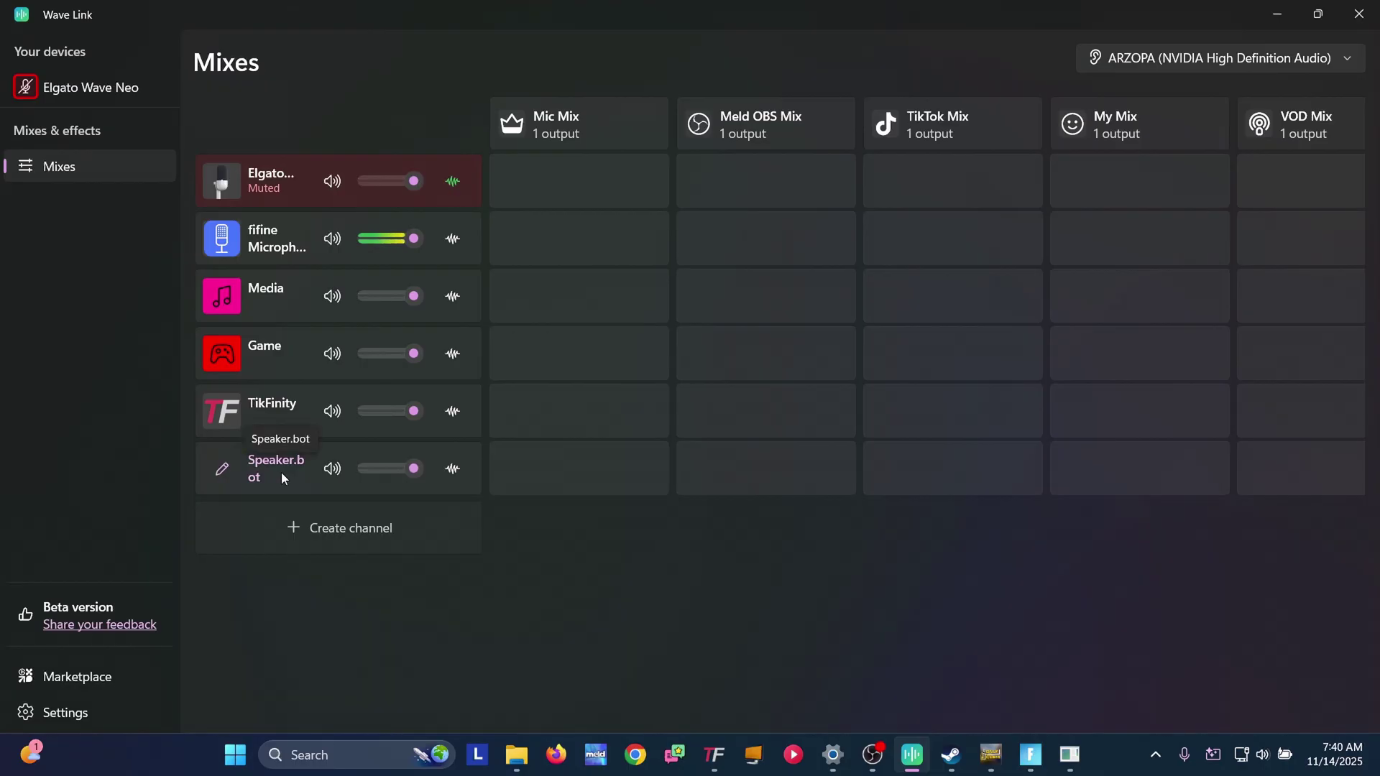
click(217, 464)
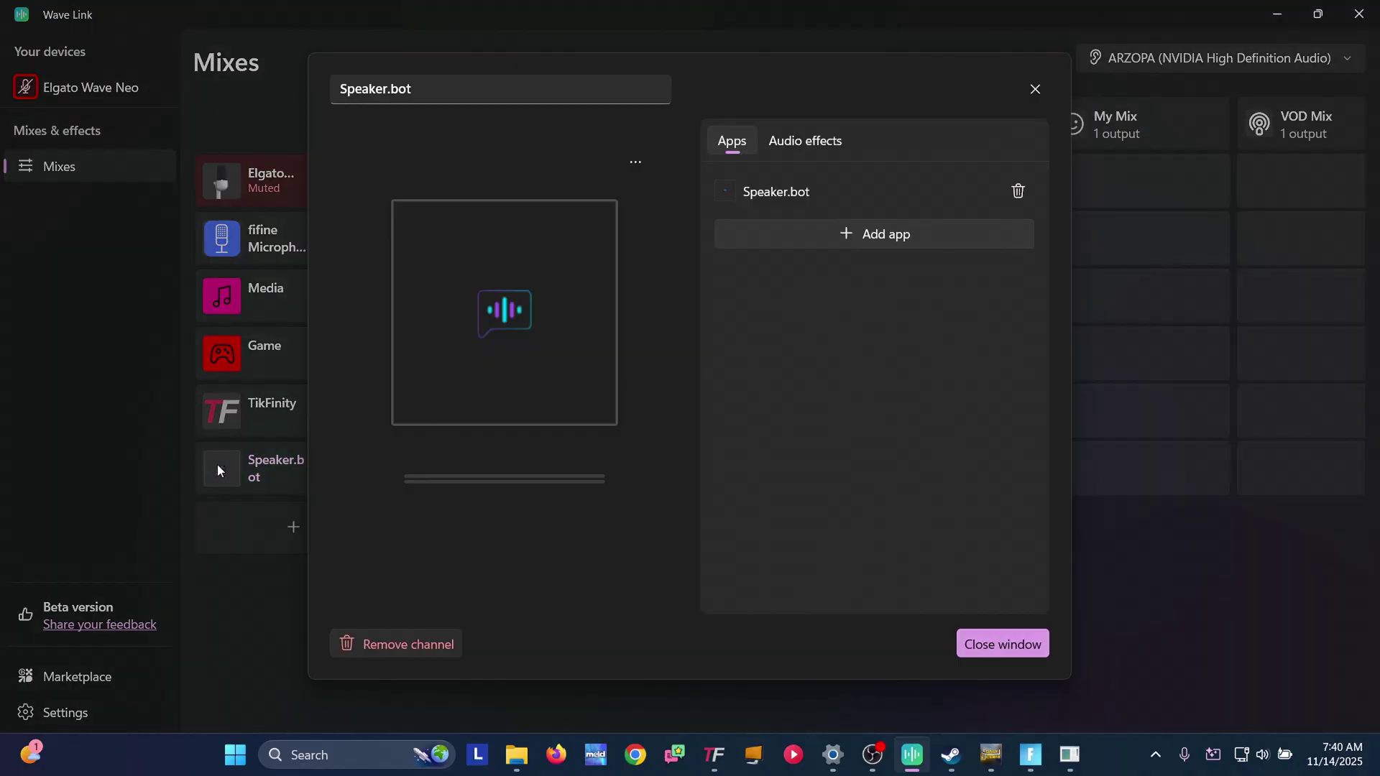
click(413, 89)
drag(413, 88, 347, 82)
text(Streamer Speaker)
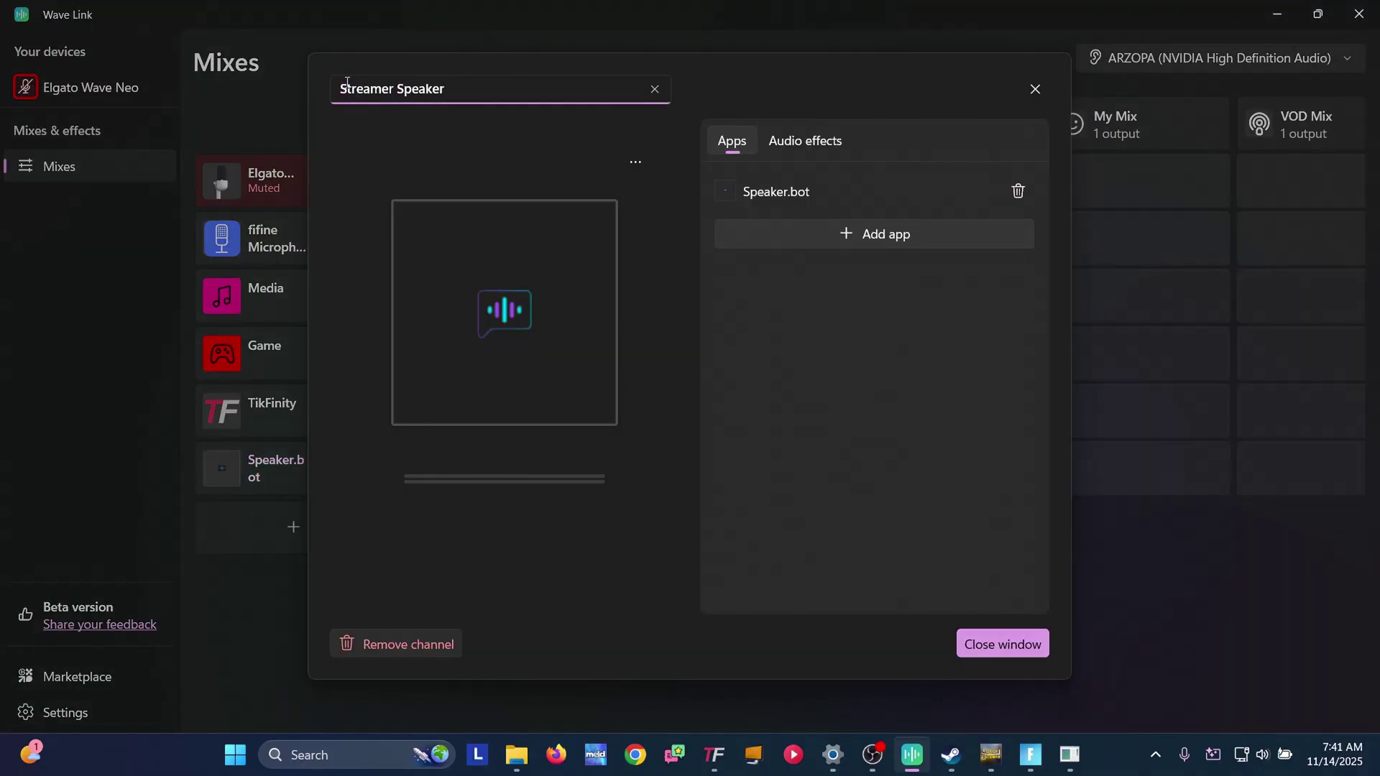
Step: Give the Streamer Speaker channel the SFX icon and close its settings
click(638, 163)
click(624, 417)
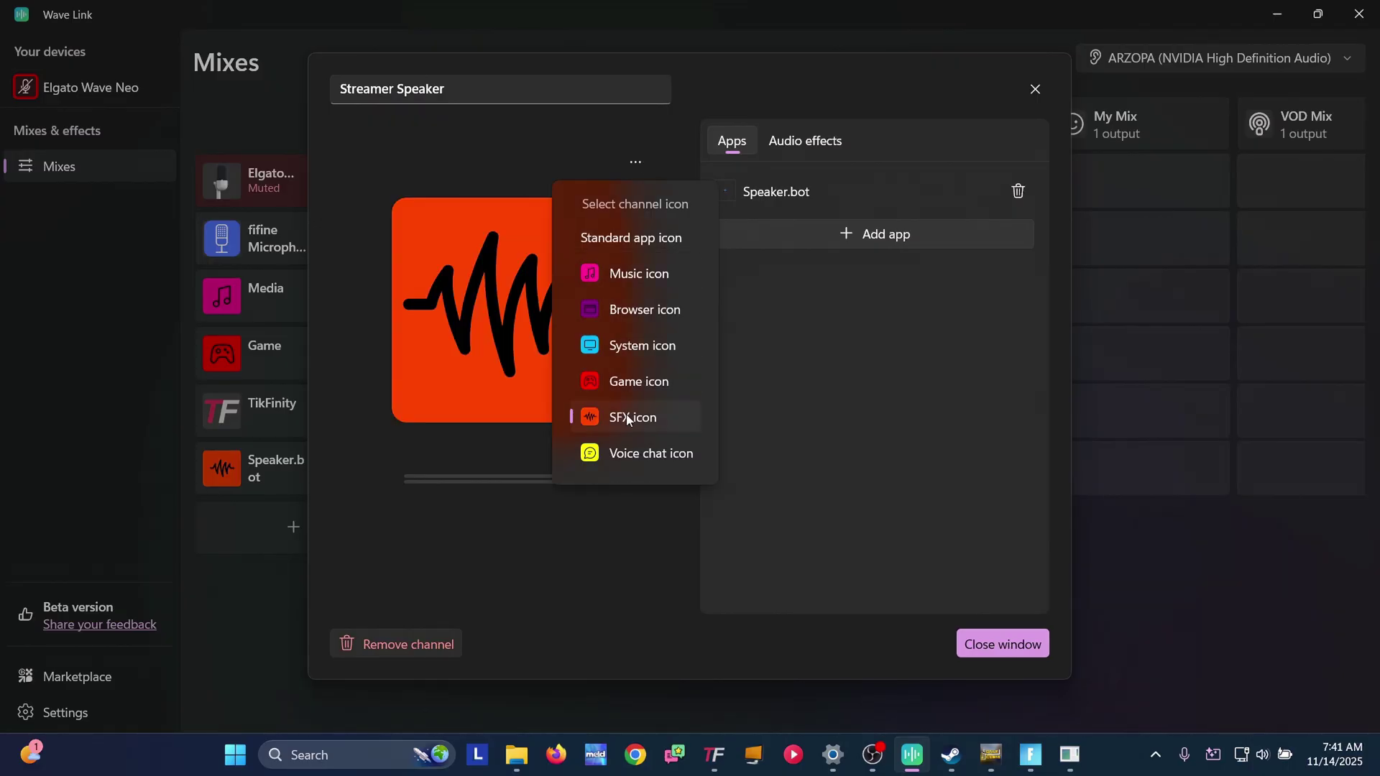
click(1006, 646)
click(1006, 646)
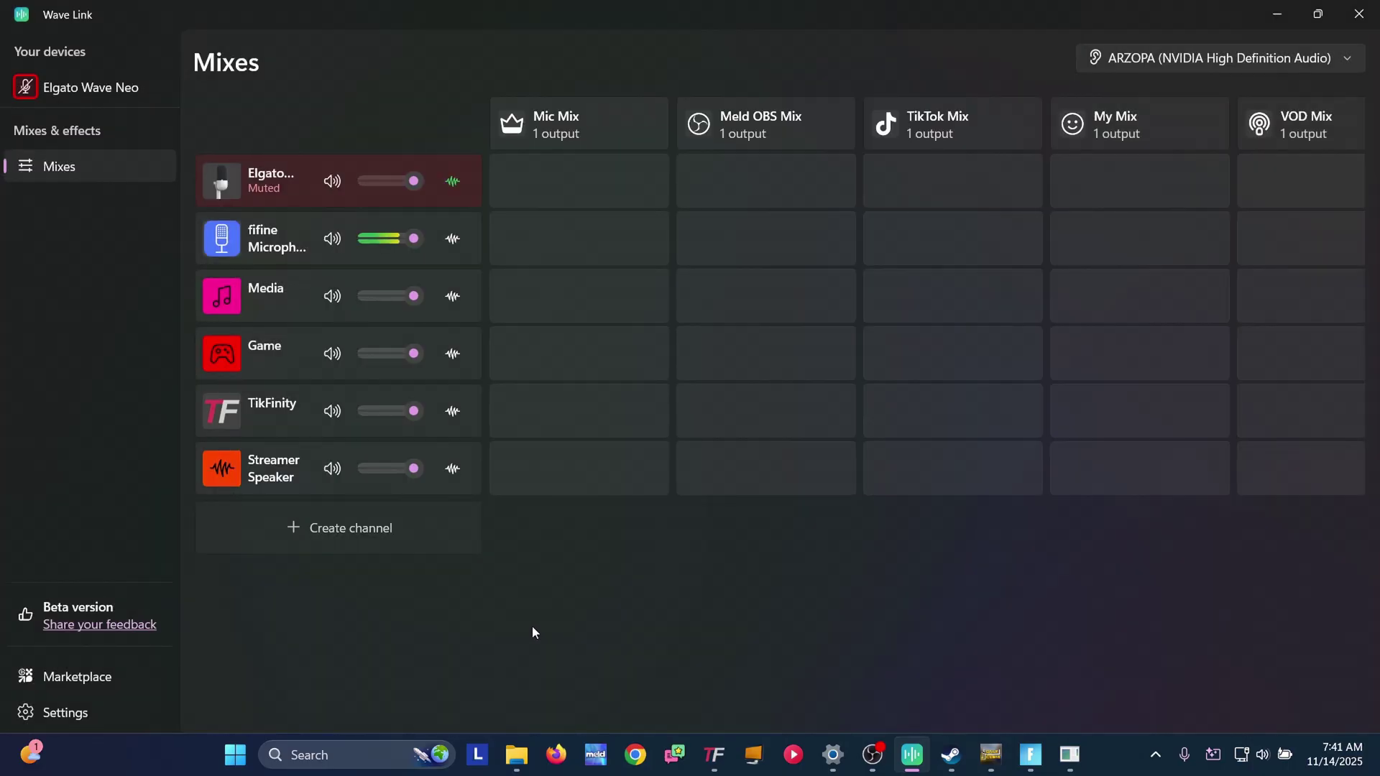
Step: Launch Discord from the Windows search and minimize its window
click(357, 754)
text(disc)
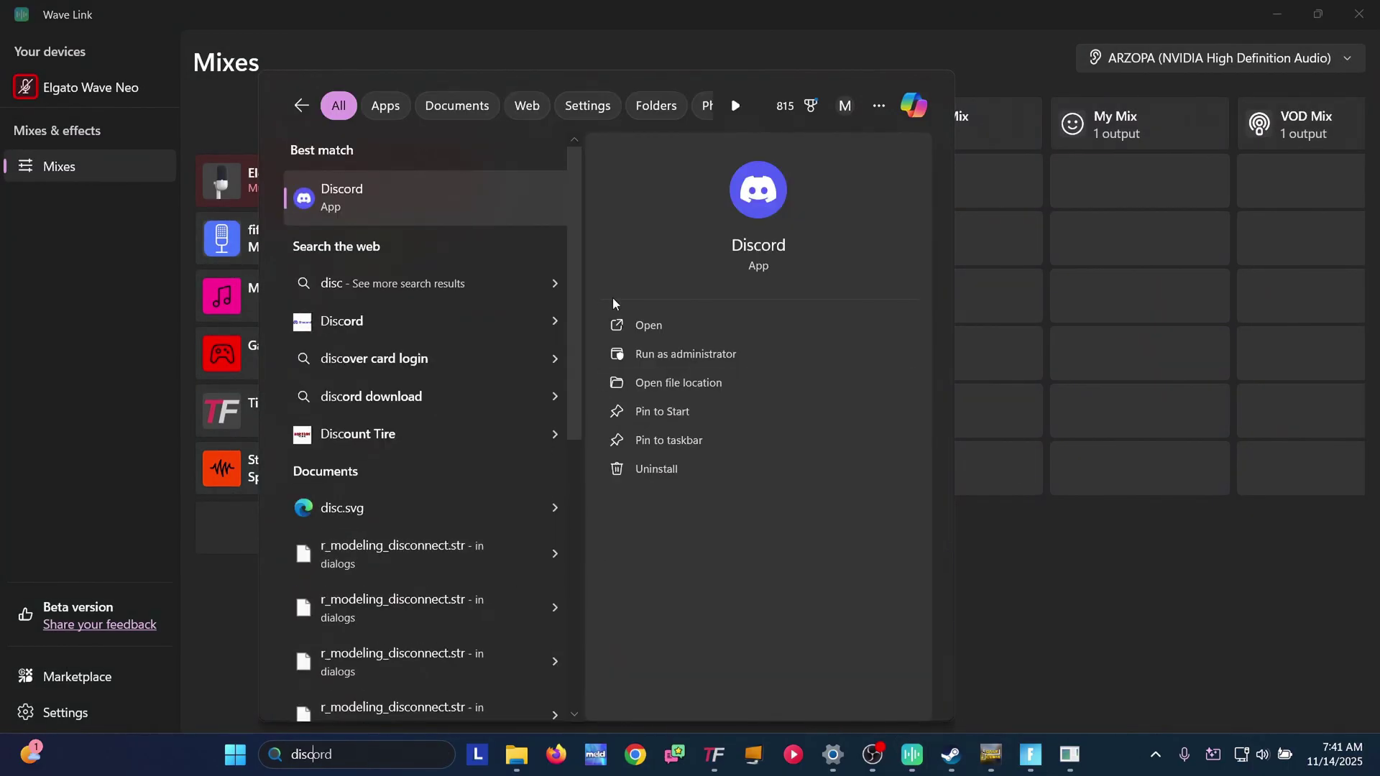
click(755, 249)
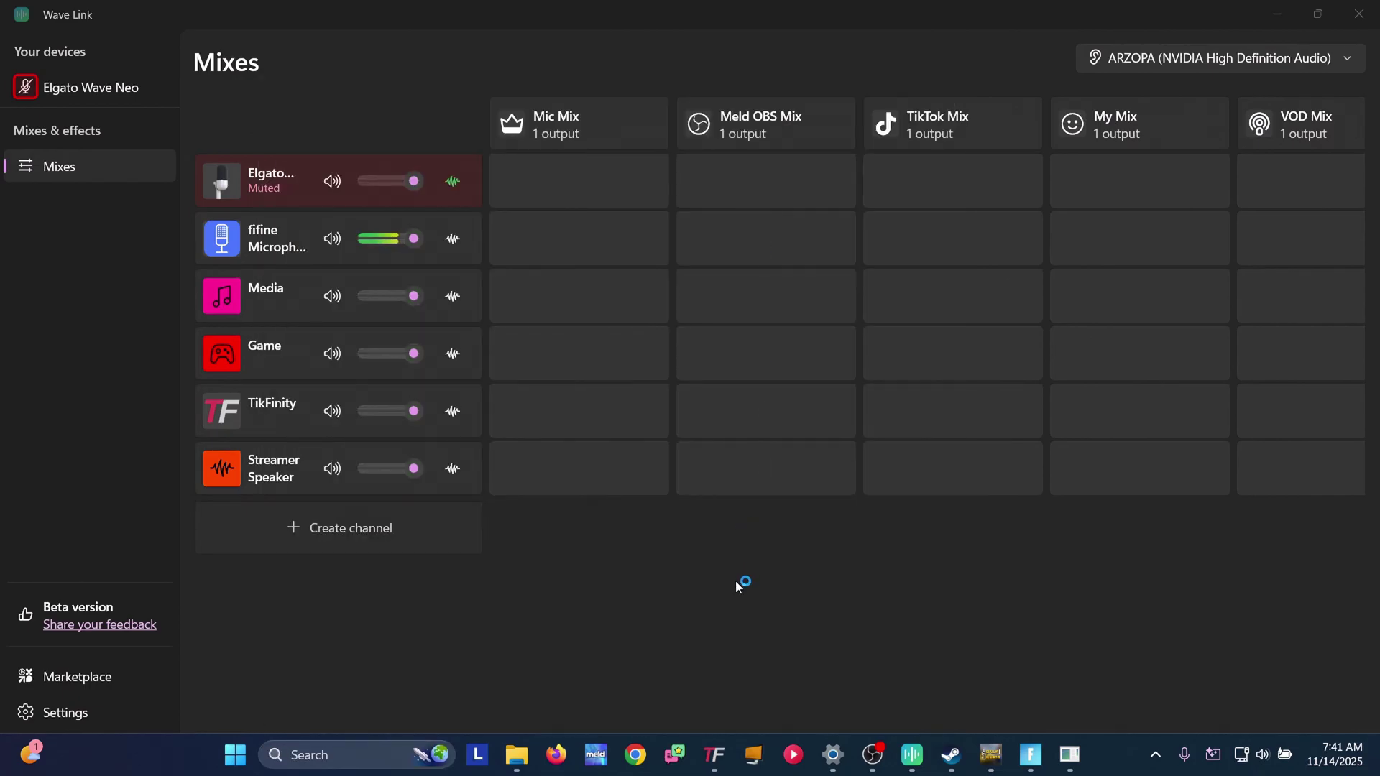
key(Escape)
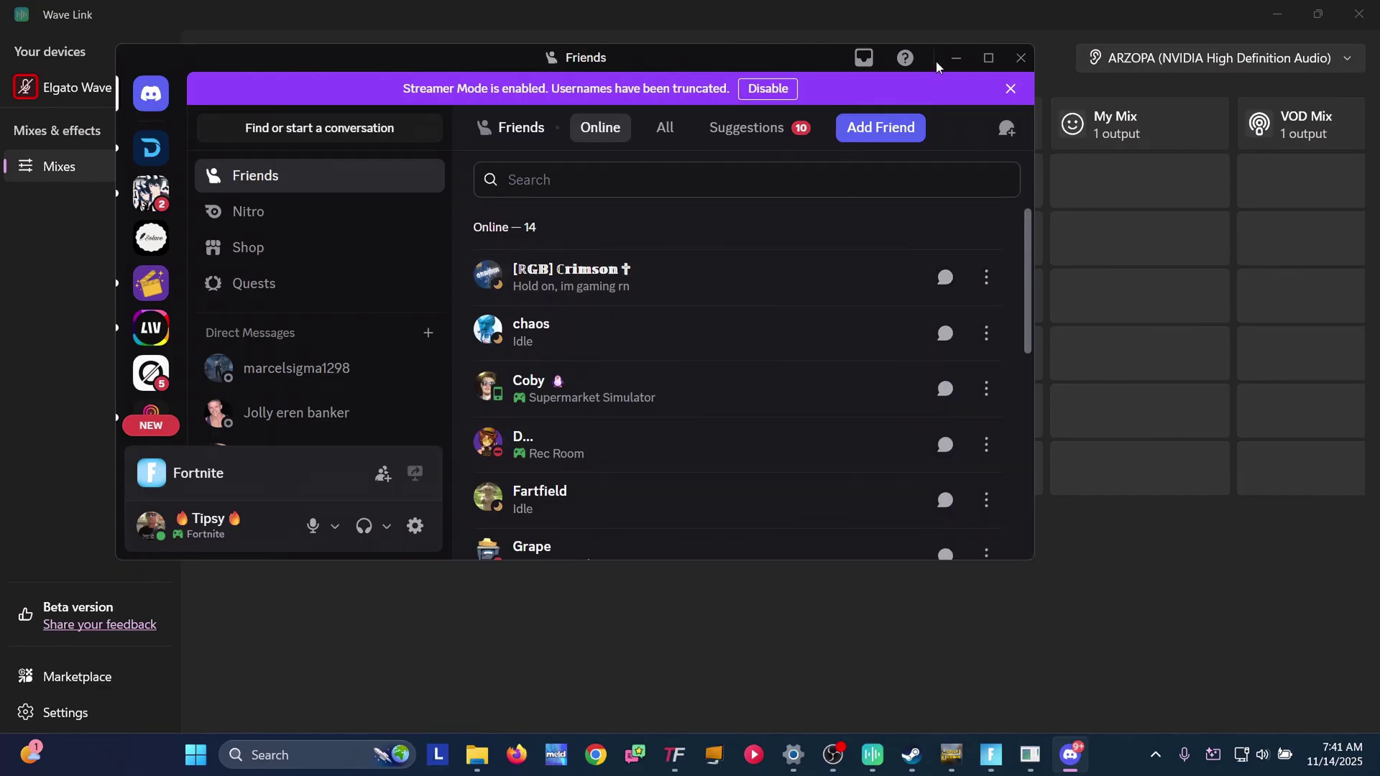
click(955, 59)
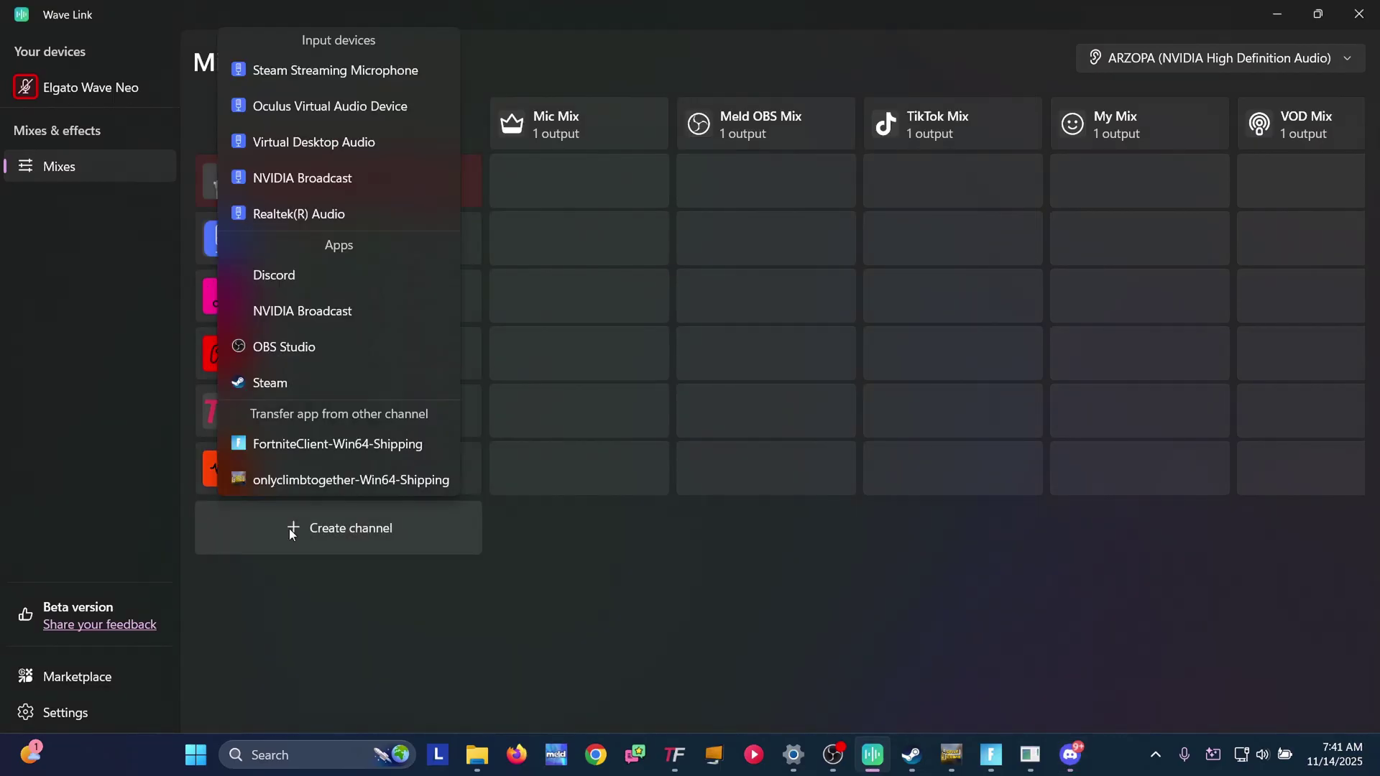
Step: Create a Wave Link channel for the Discord app and give it the Voice chat icon
click(281, 284)
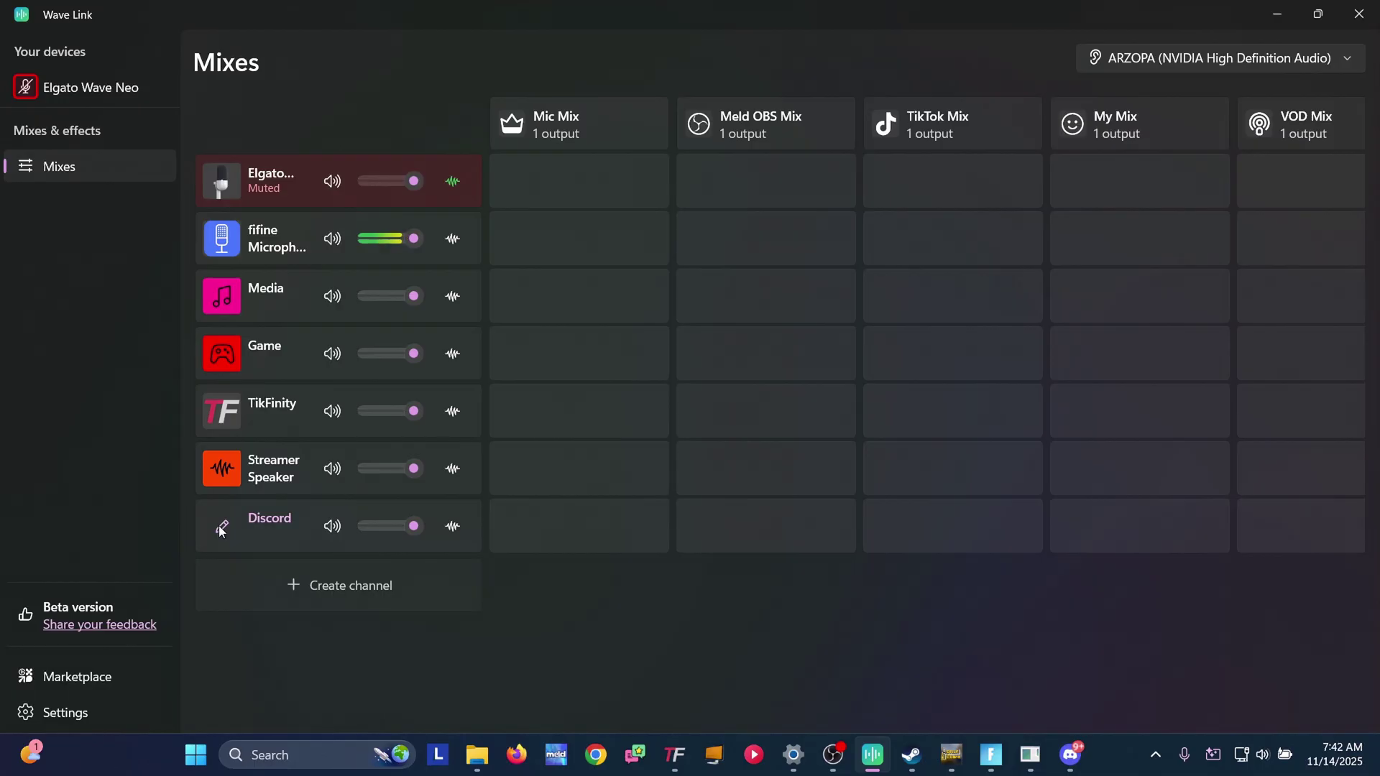
click(221, 530)
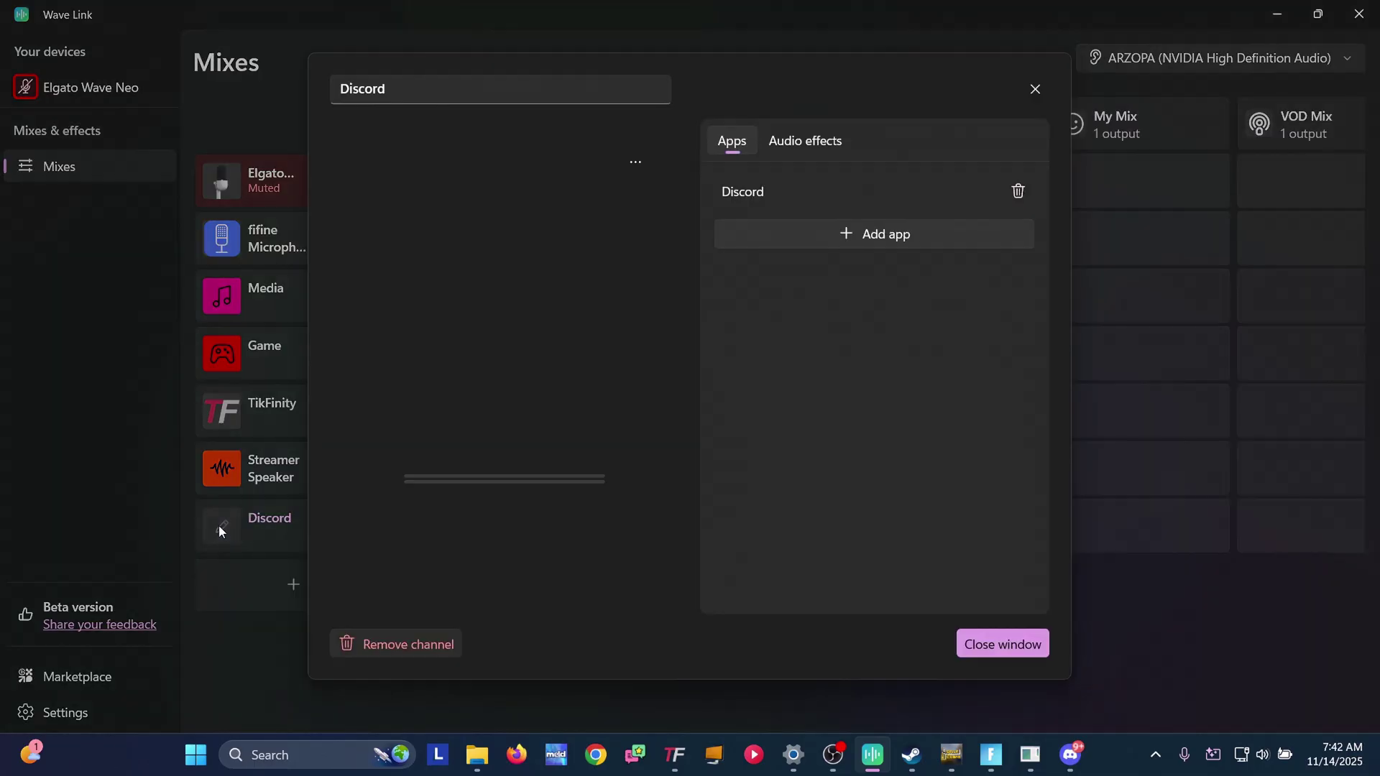
click(419, 86)
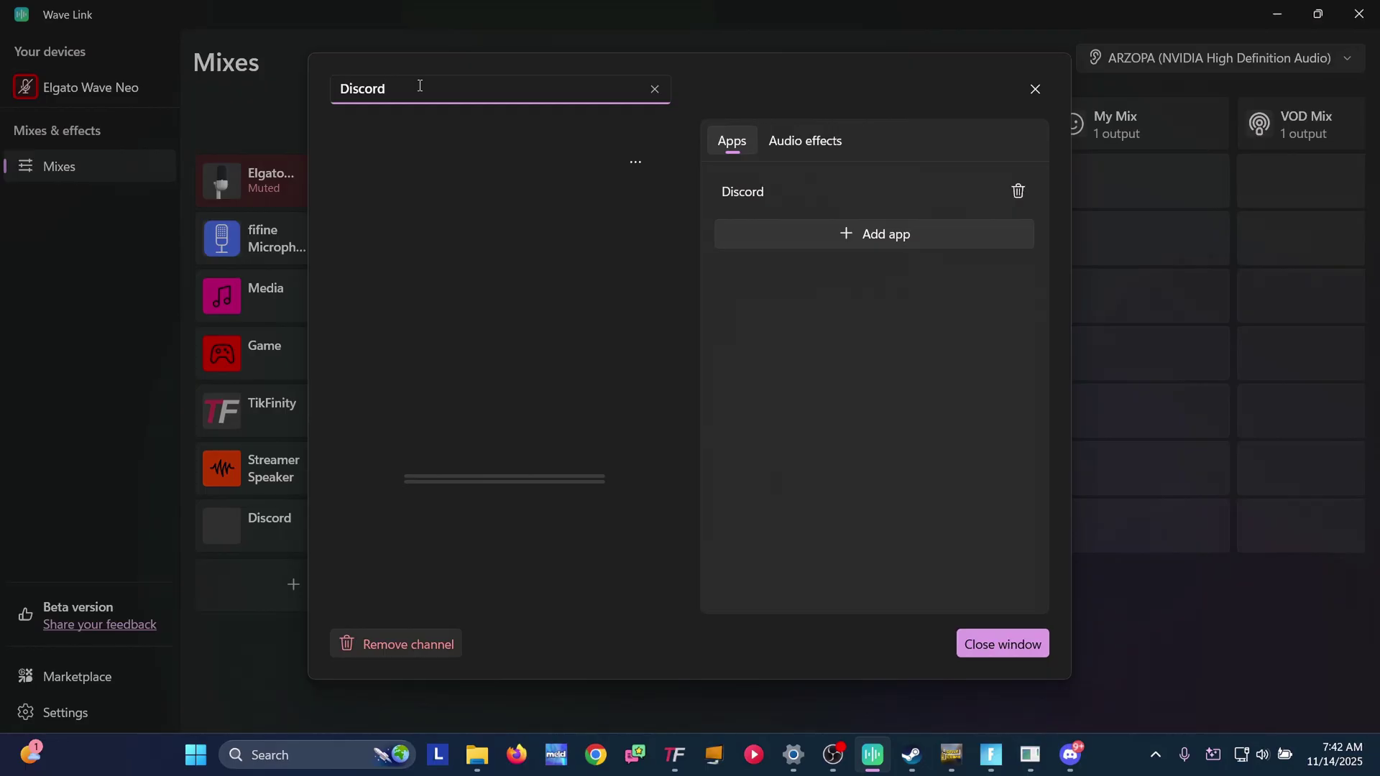
click(635, 161)
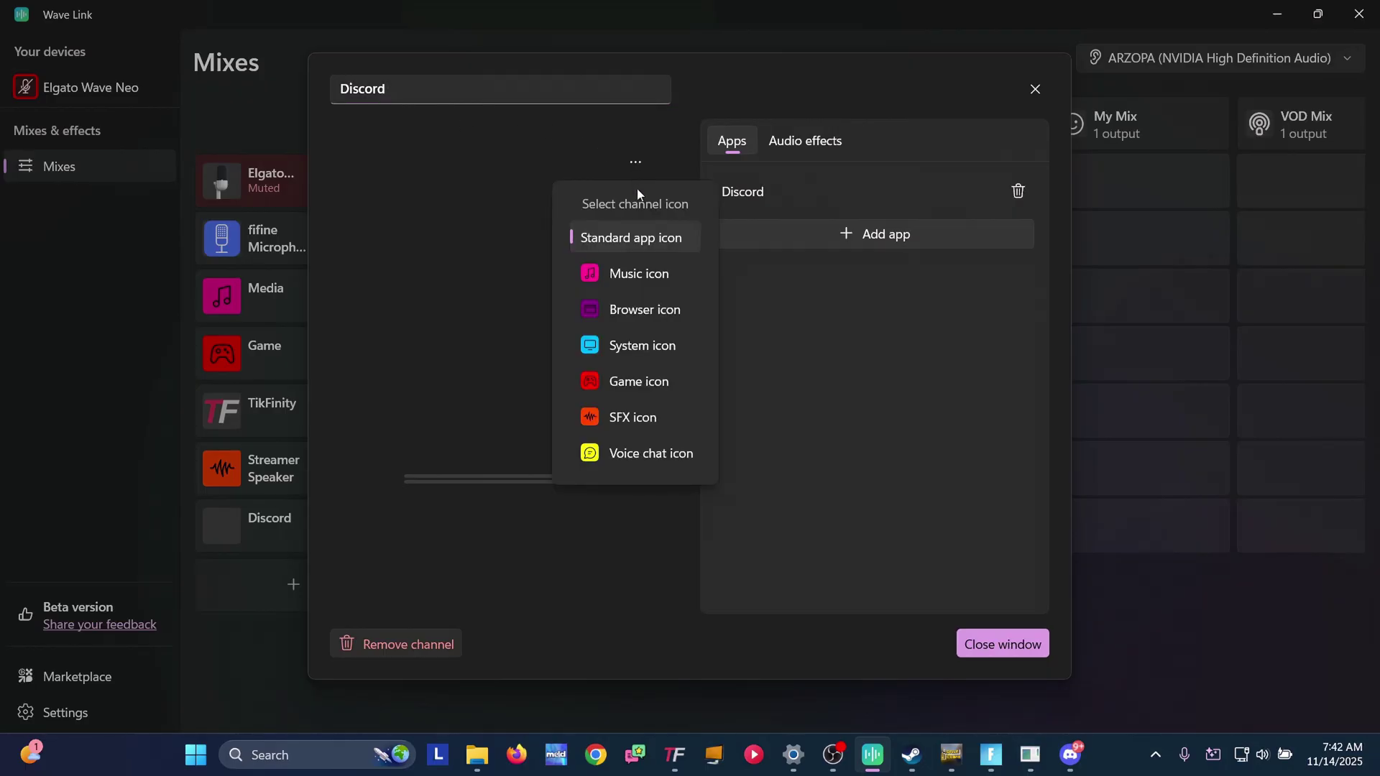
click(632, 453)
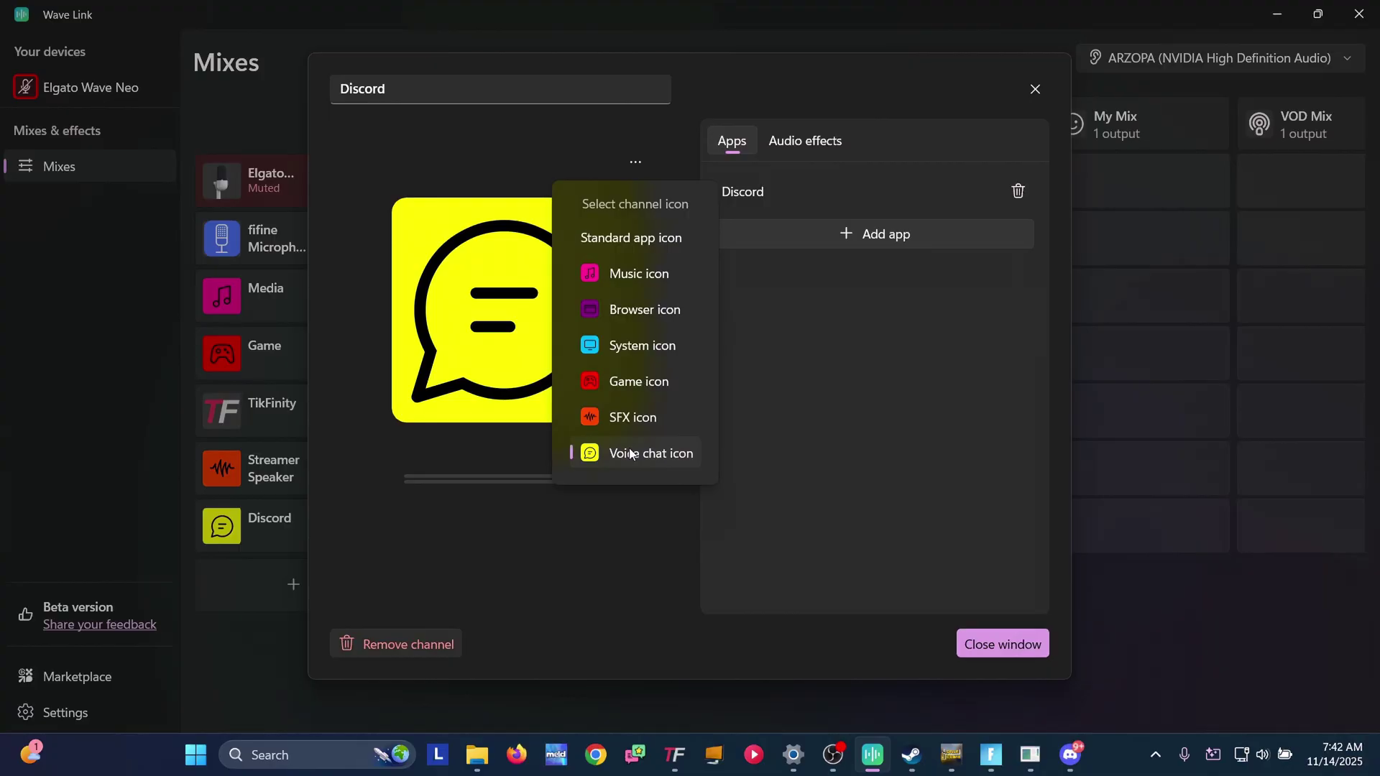
click(981, 648)
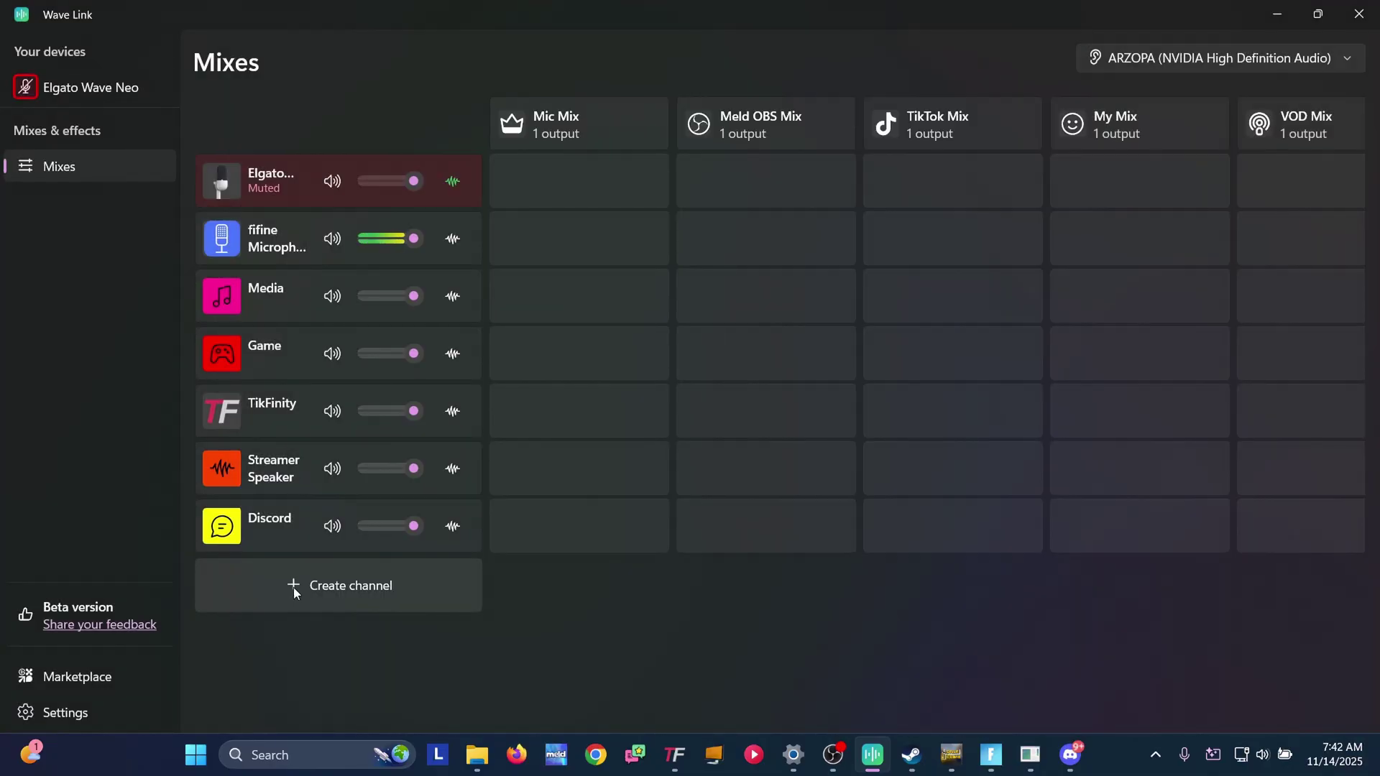
Step: Create a channel for the Virtual Desktop Audio input device and move it directly below the fifine Microphone channel
click(294, 587)
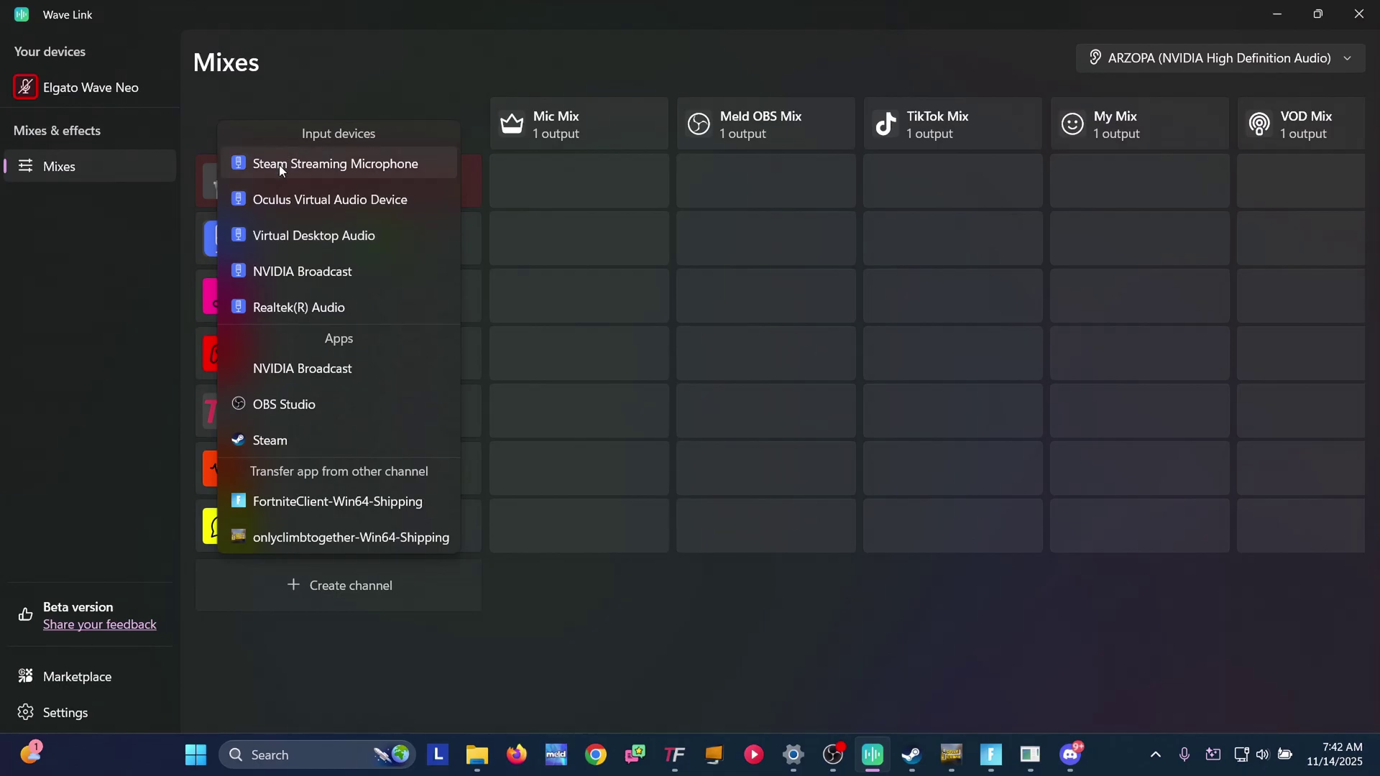
click(273, 235)
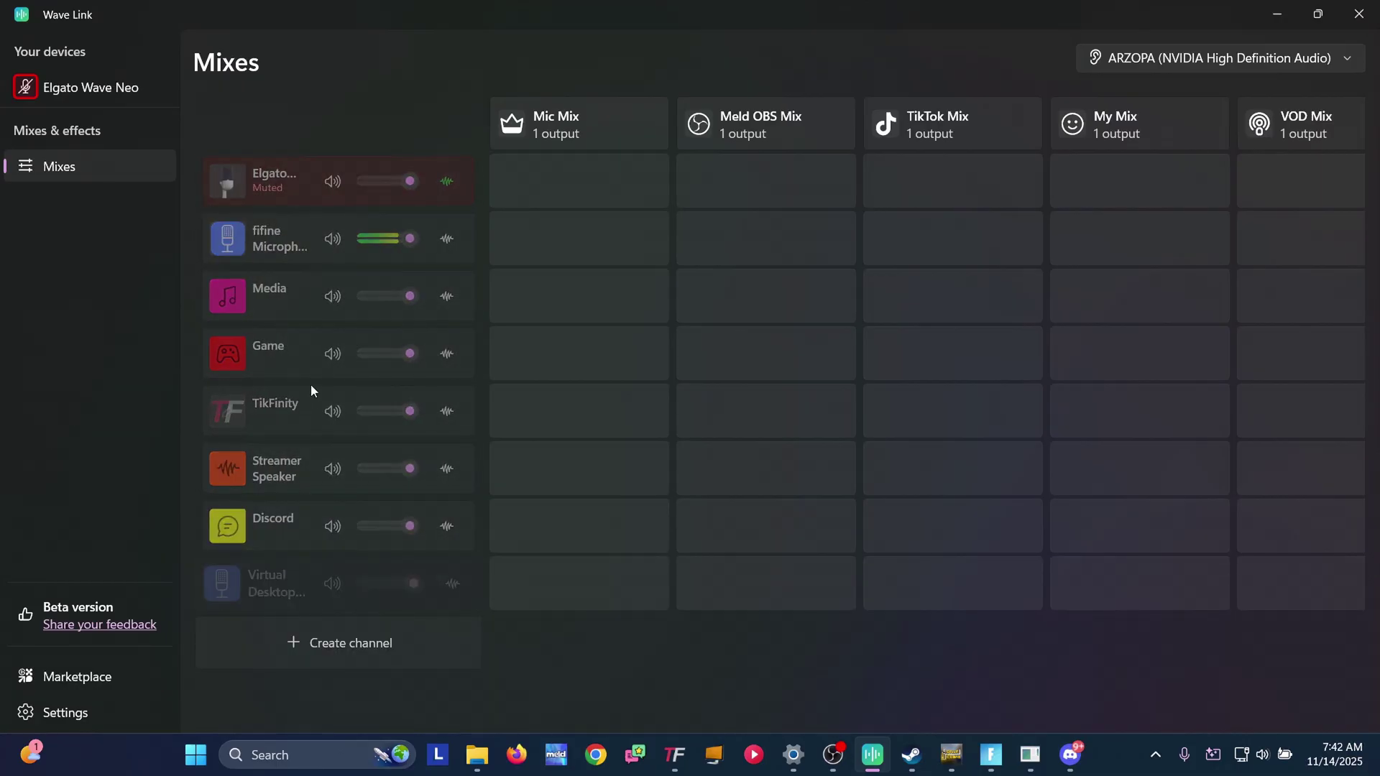
drag(310, 385, 290, 291)
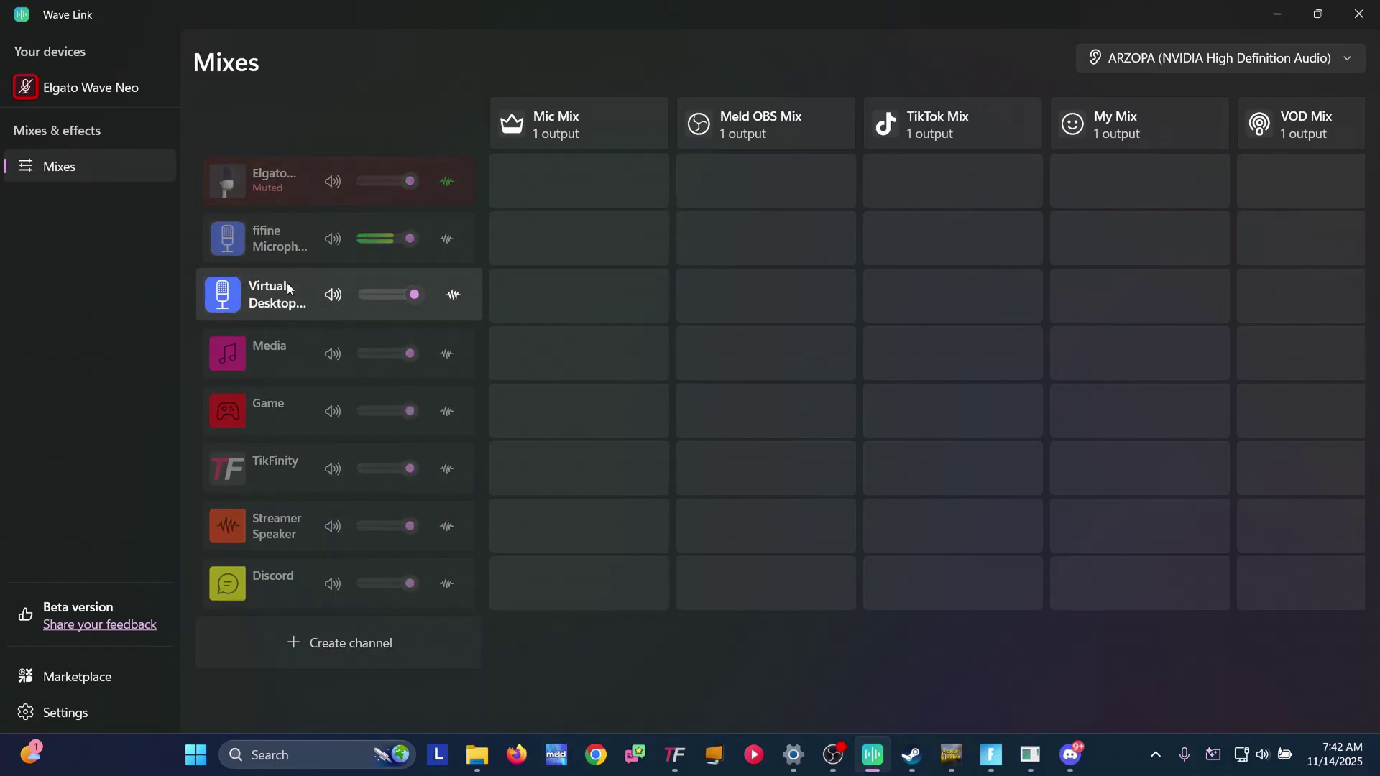
Step: Add the Elgato Wave Neo, fifine Microphone and Virtual Desktop Audio channels to the Mic Mix
click(580, 181)
click(579, 238)
click(579, 295)
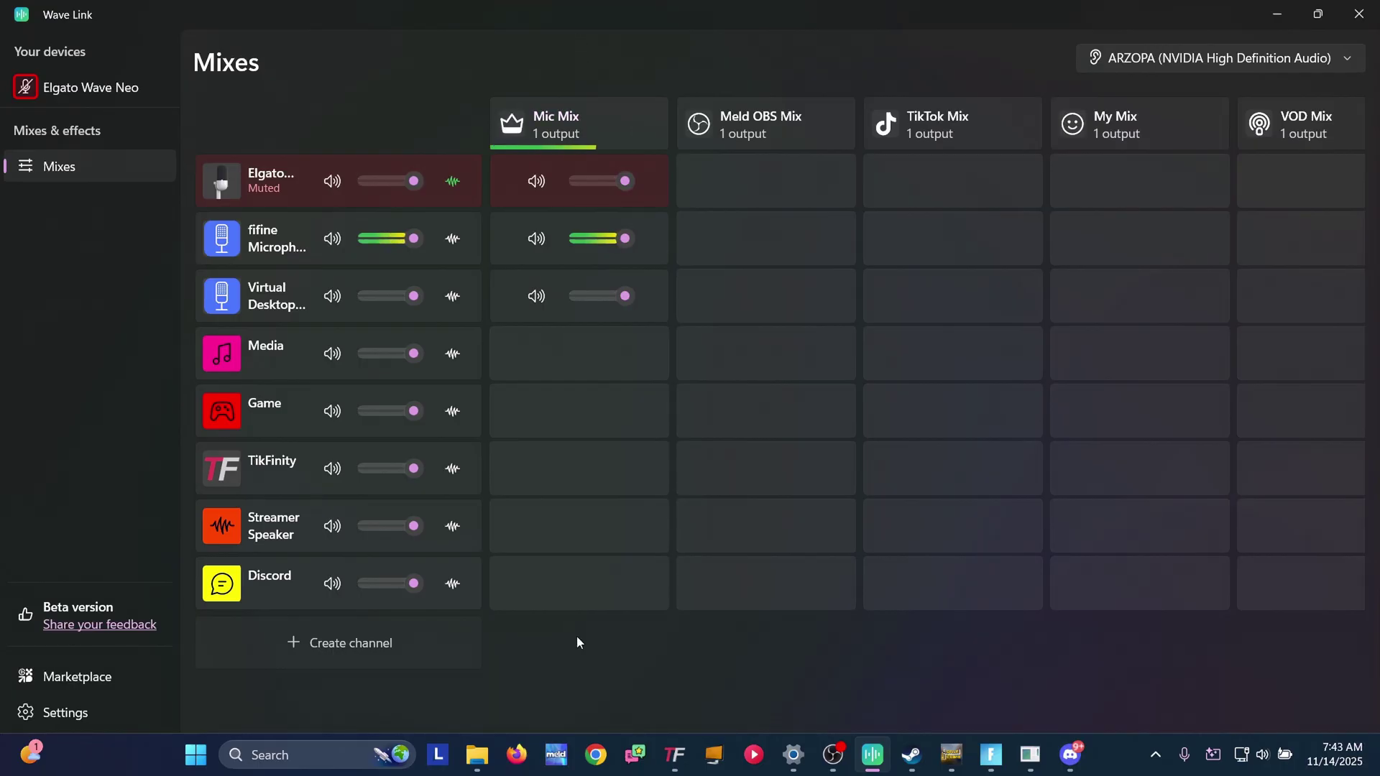
Step: Launch Voicemod from the Windows search
click(304, 751)
text(voicemod)
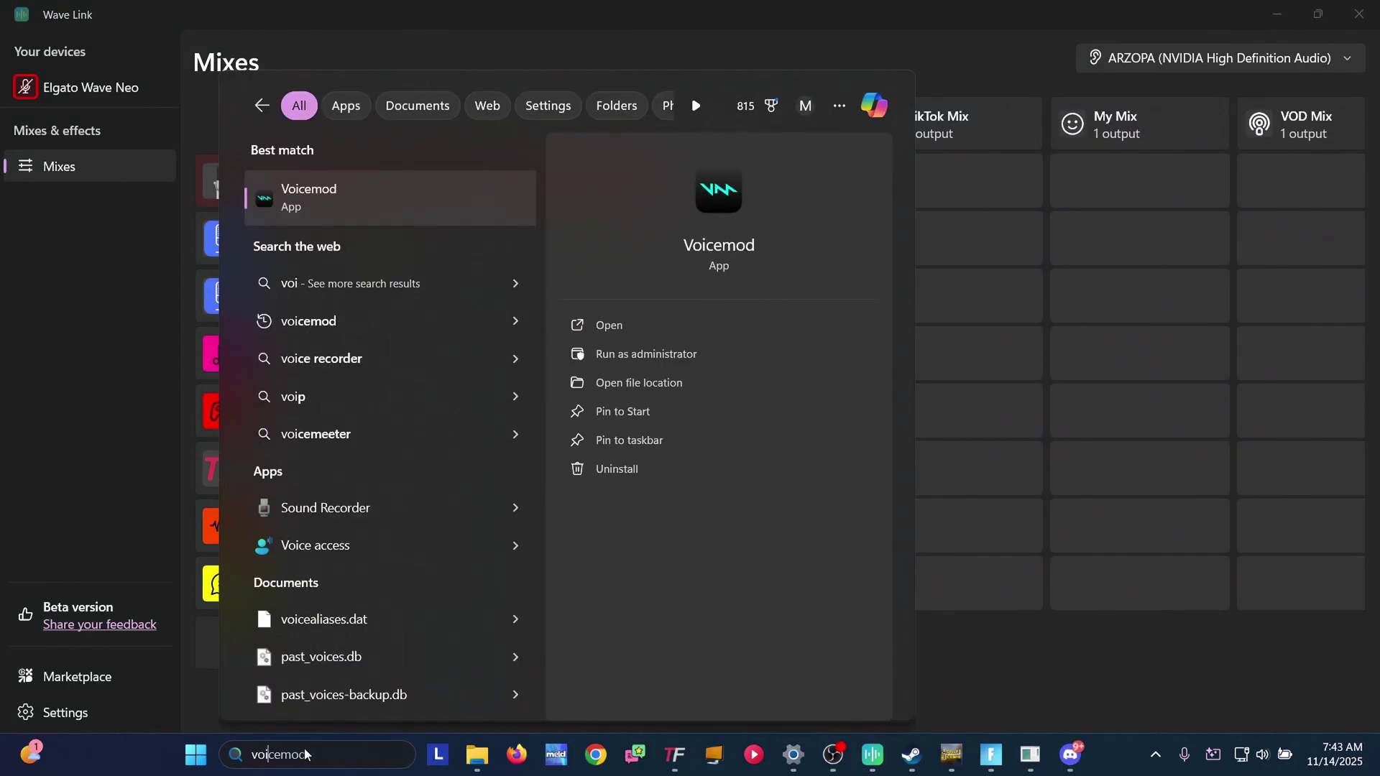
click(719, 243)
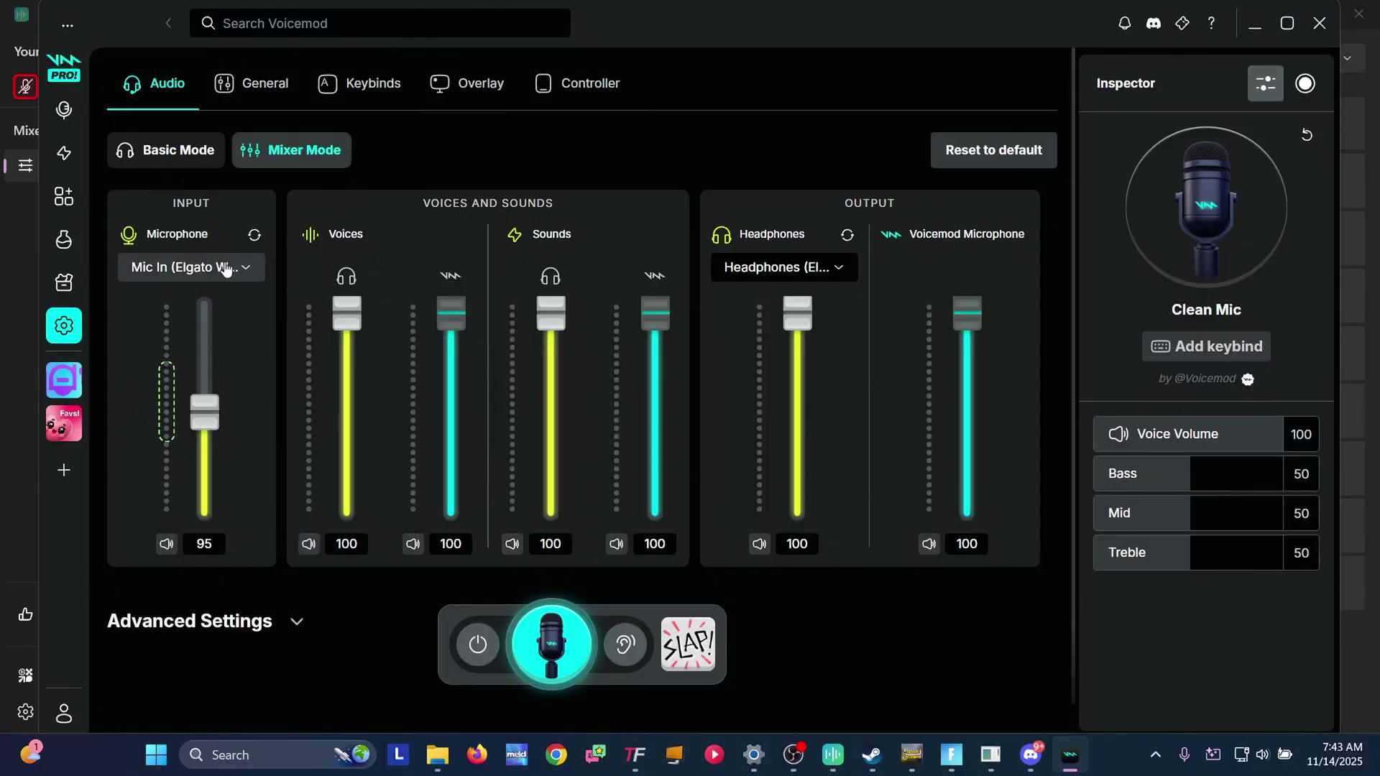
Step: Set Voicemod's microphone input to Mic Mix (Elgato Virtual Audio) and look through the available headphone output devices
click(149, 272)
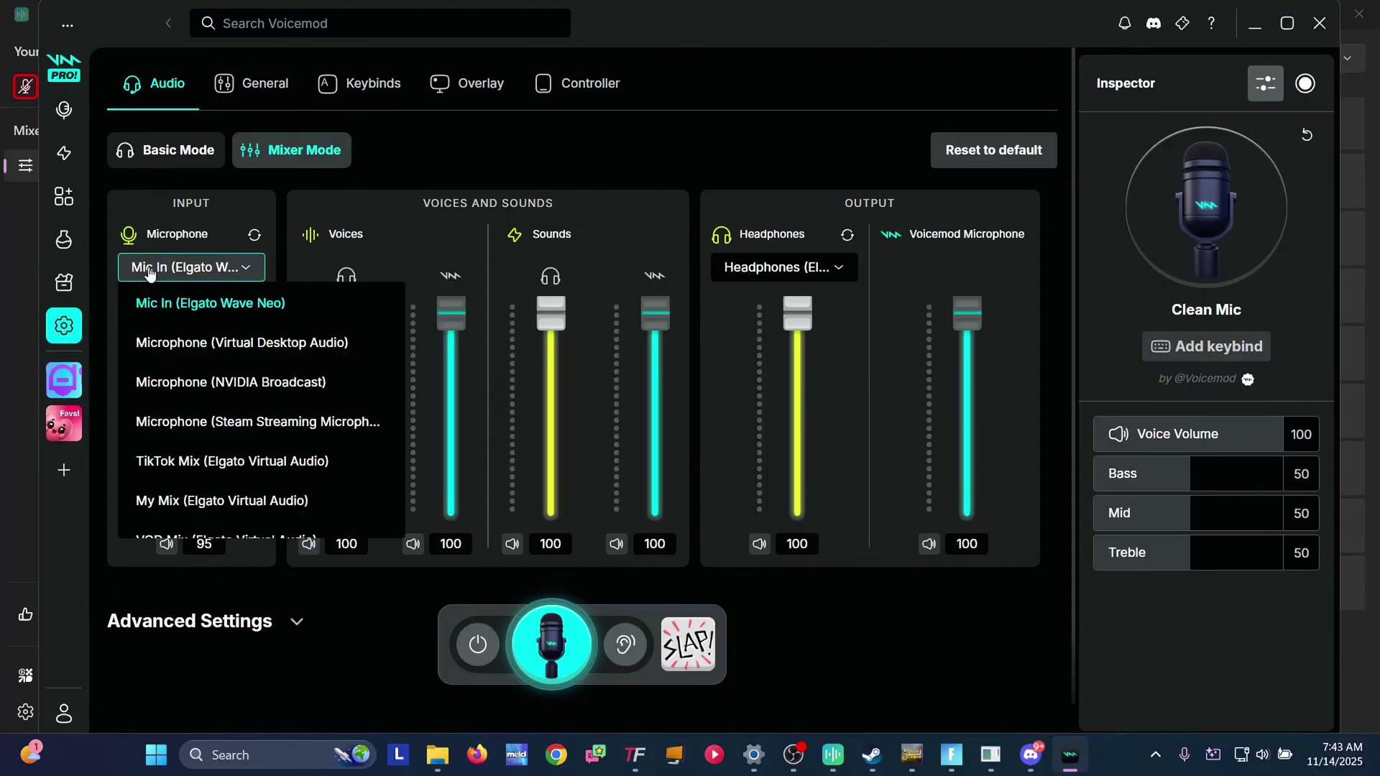
scroll(261, 416, down, 2)
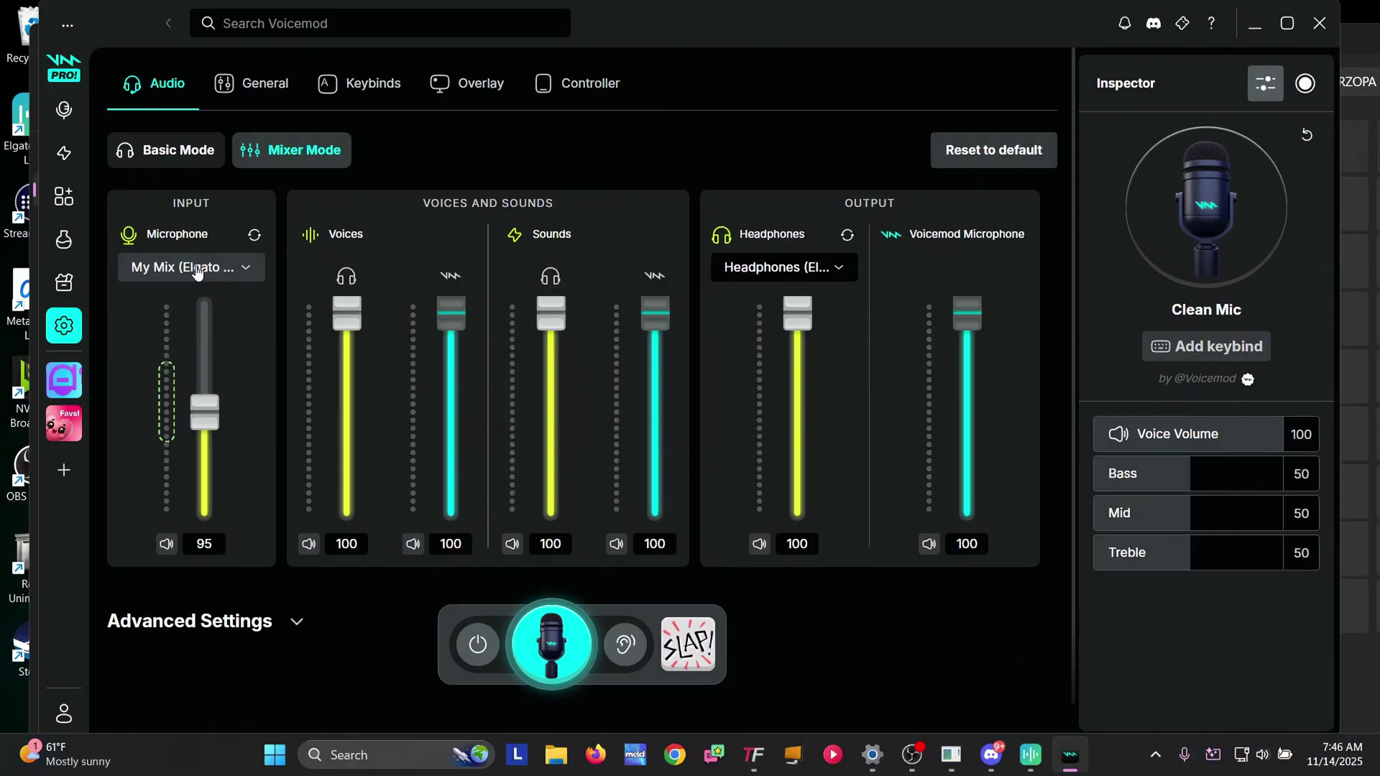
click(198, 272)
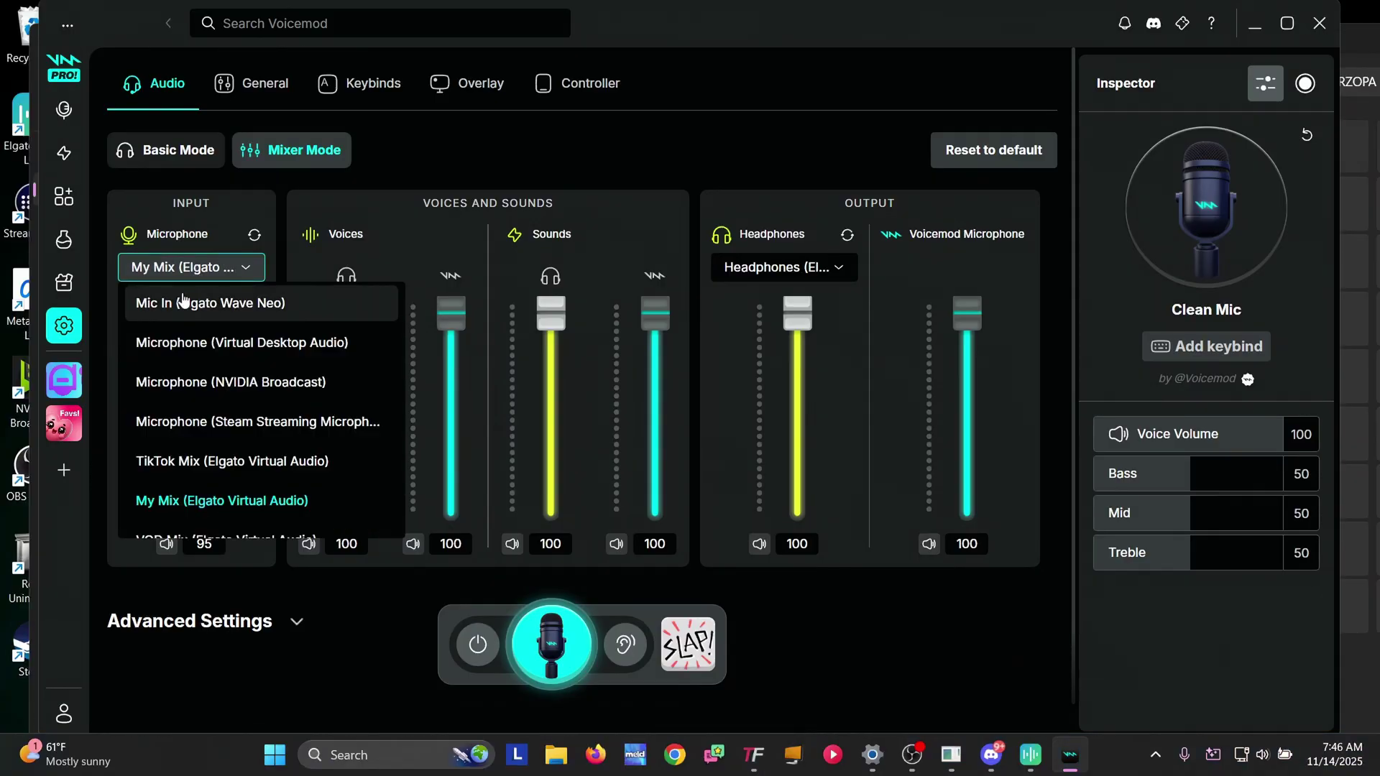
scroll(184, 338, down, 2)
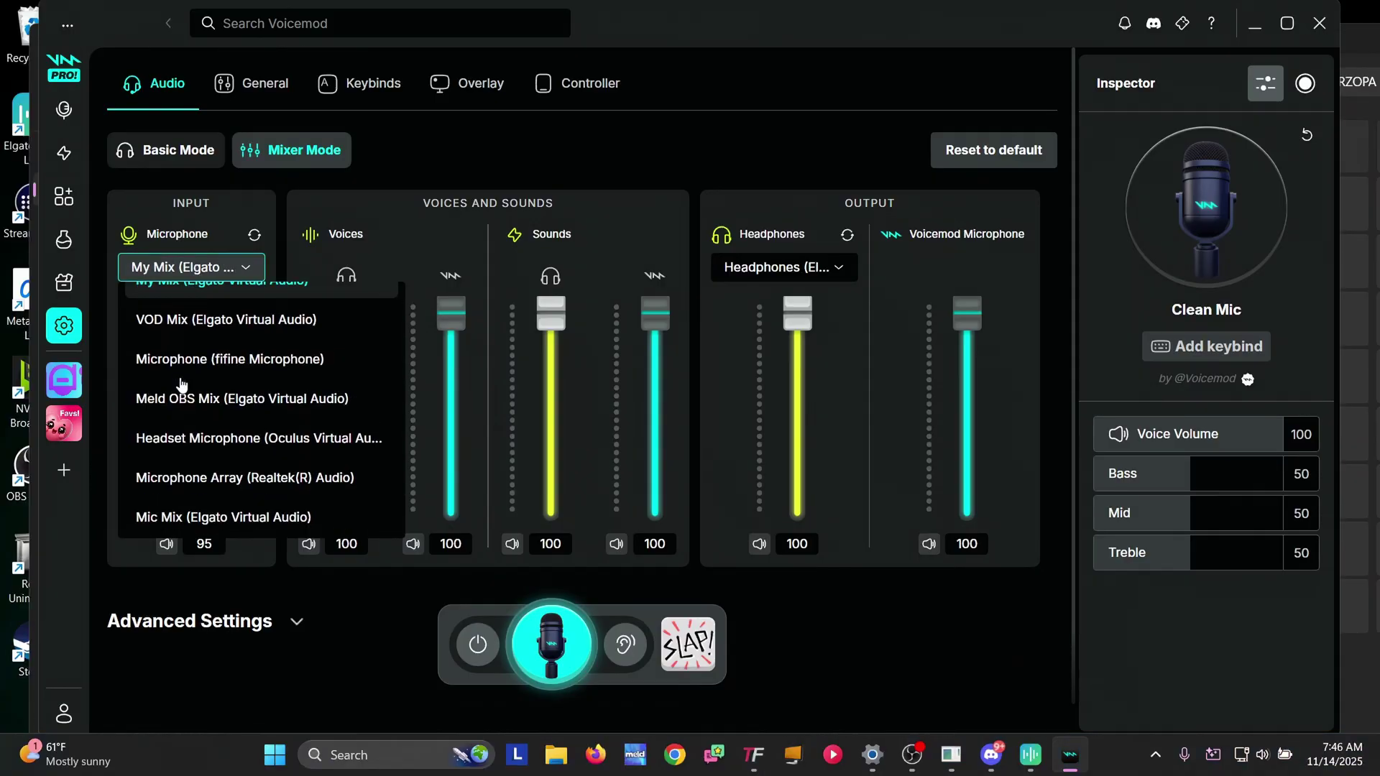
click(185, 518)
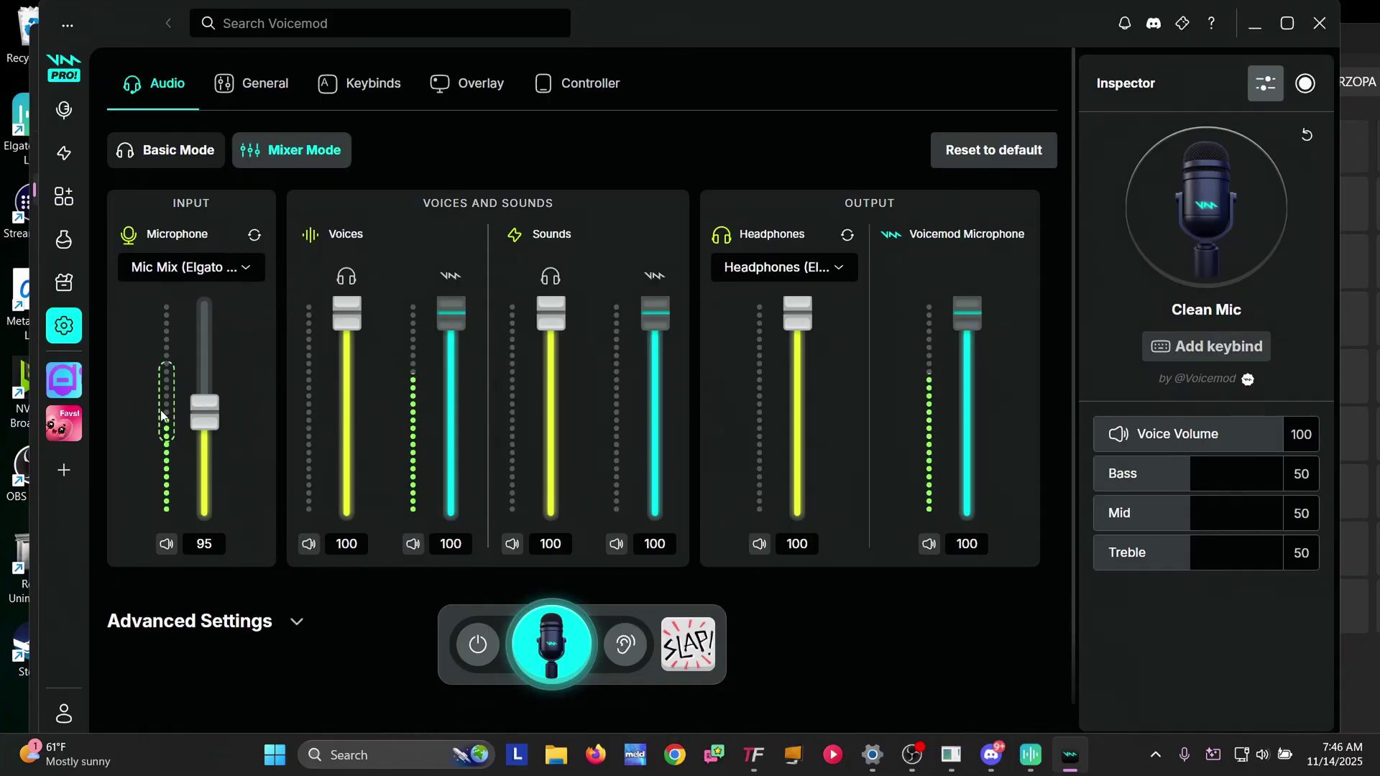
click(782, 270)
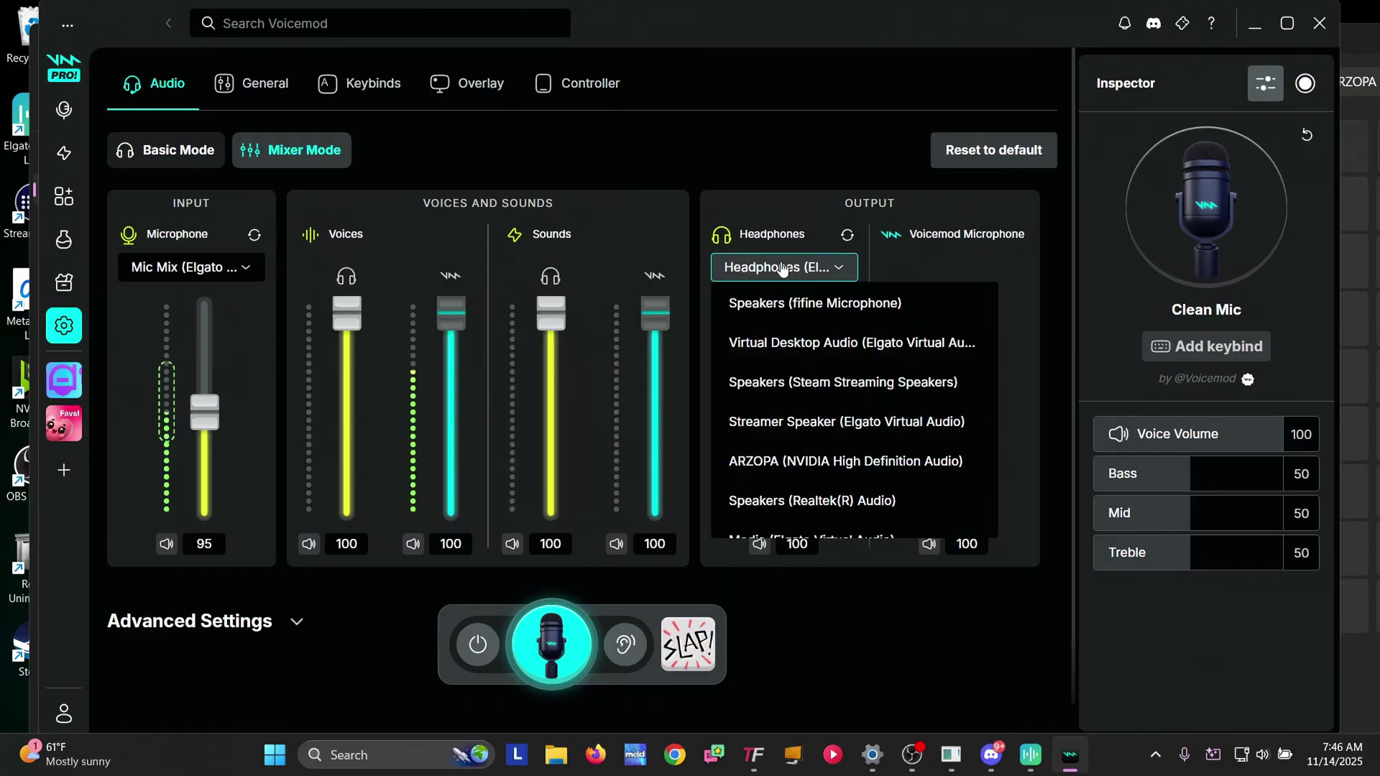
click(812, 195)
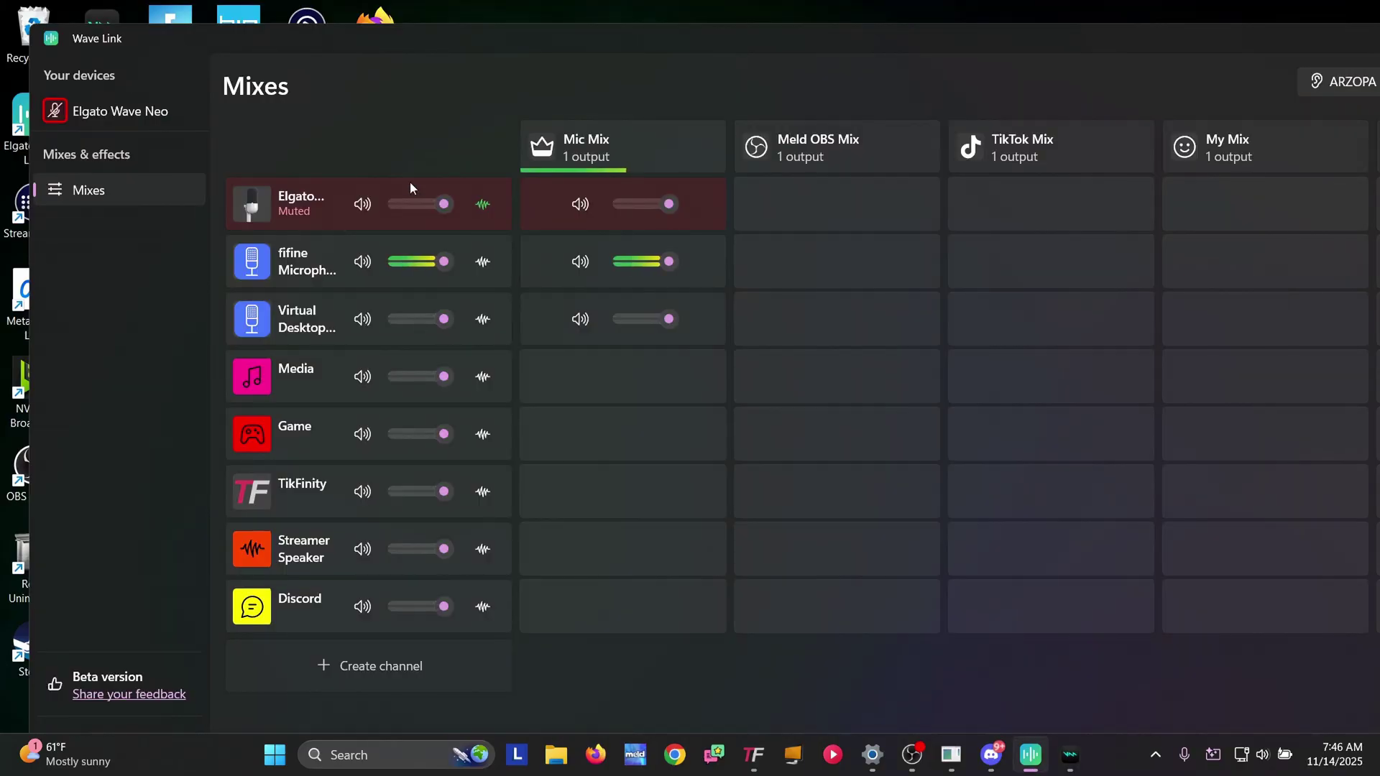
Step: Create a channel from the NVIDIA Broadcast app and rename it VM SFX
click(296, 641)
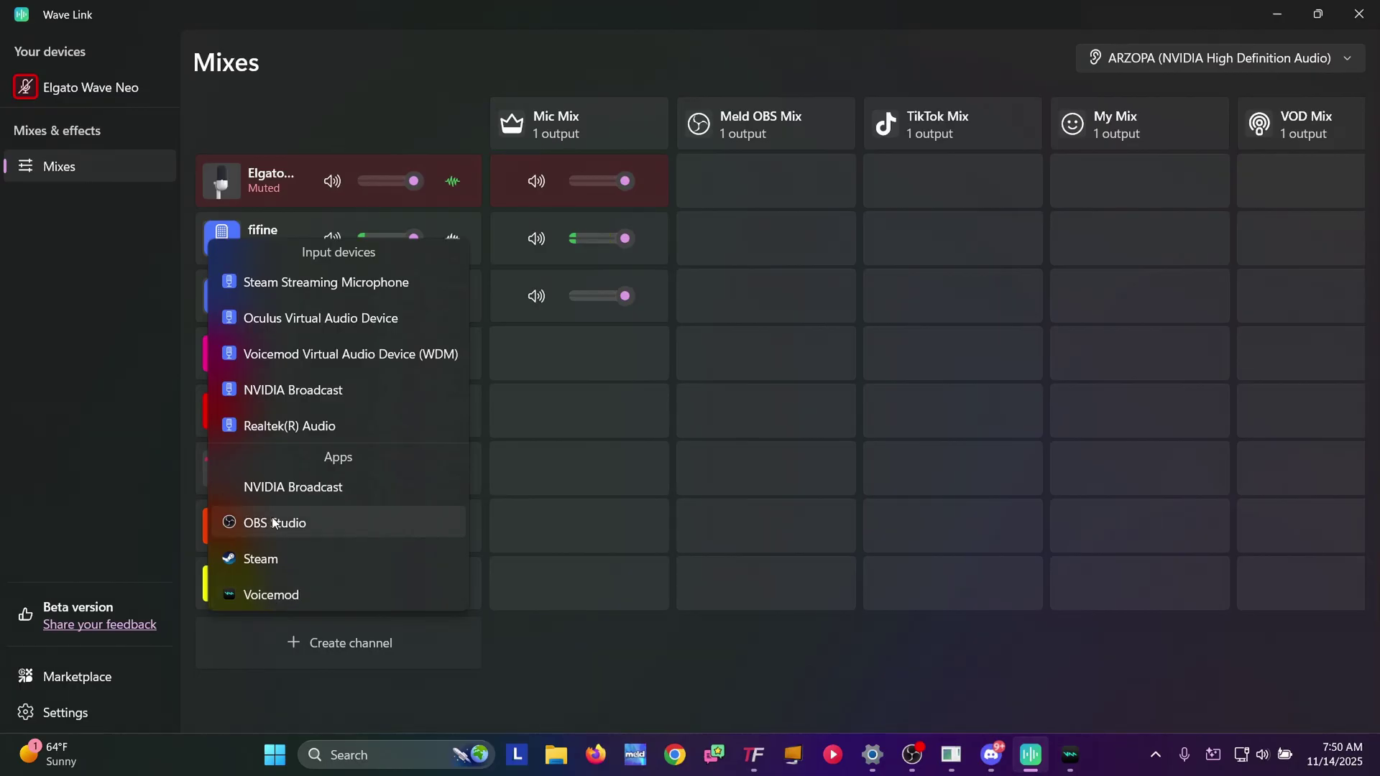
click(279, 489)
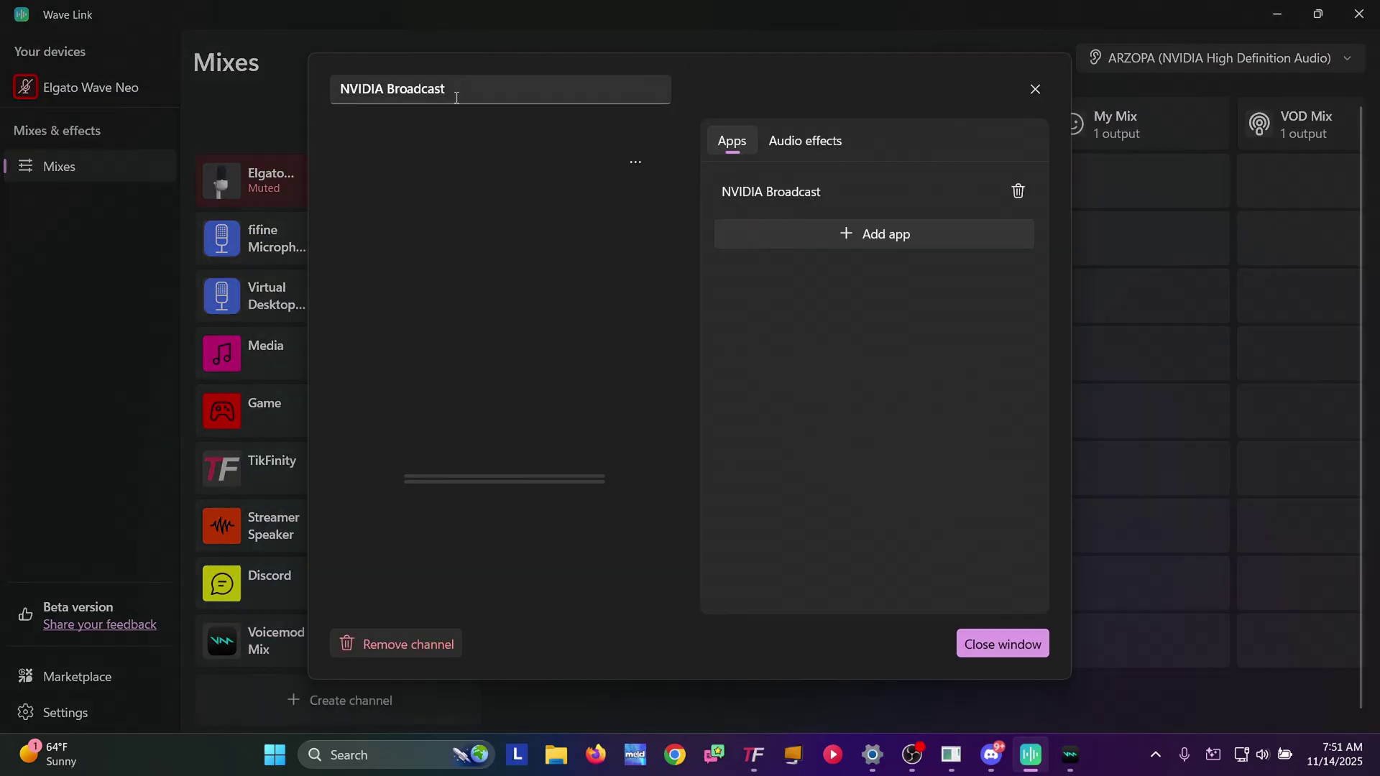
click(456, 97)
key(ctrl+a)
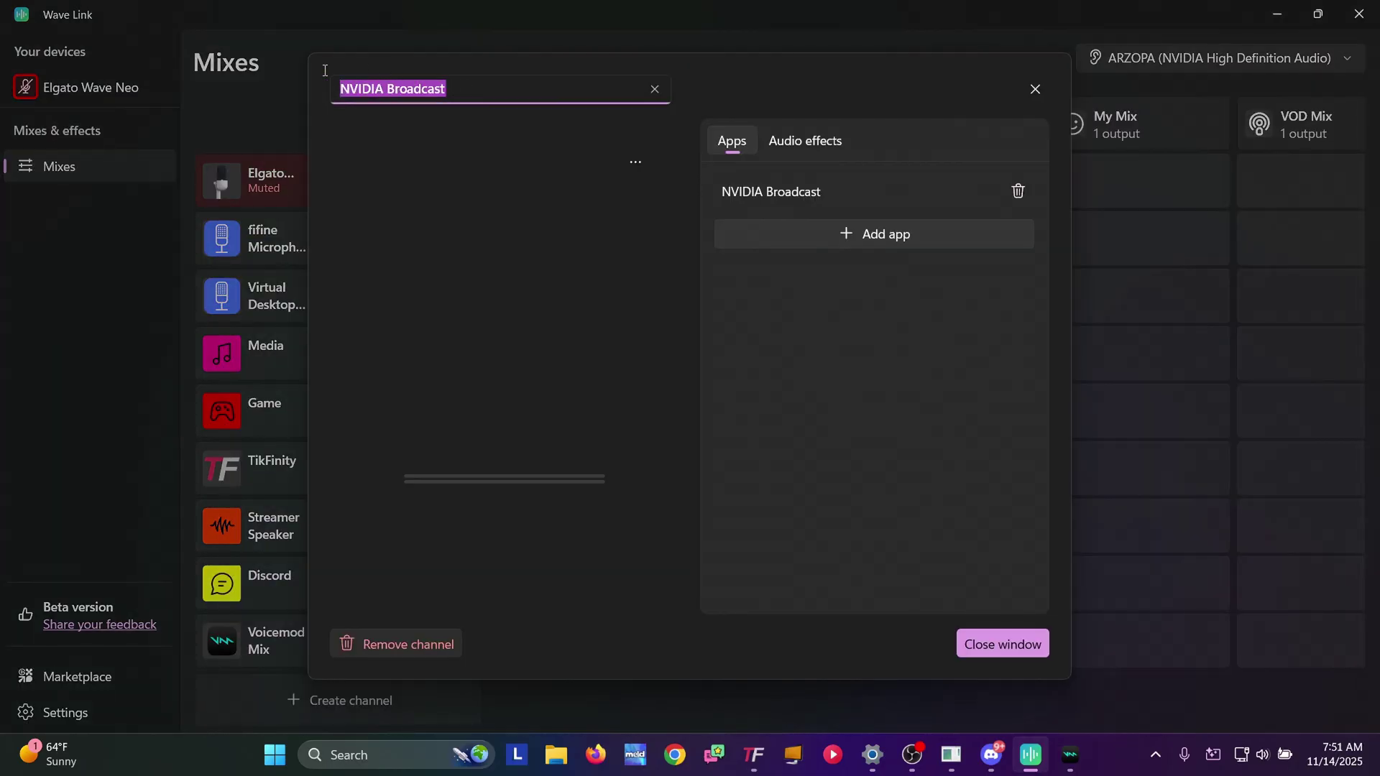
text(VM SFX)
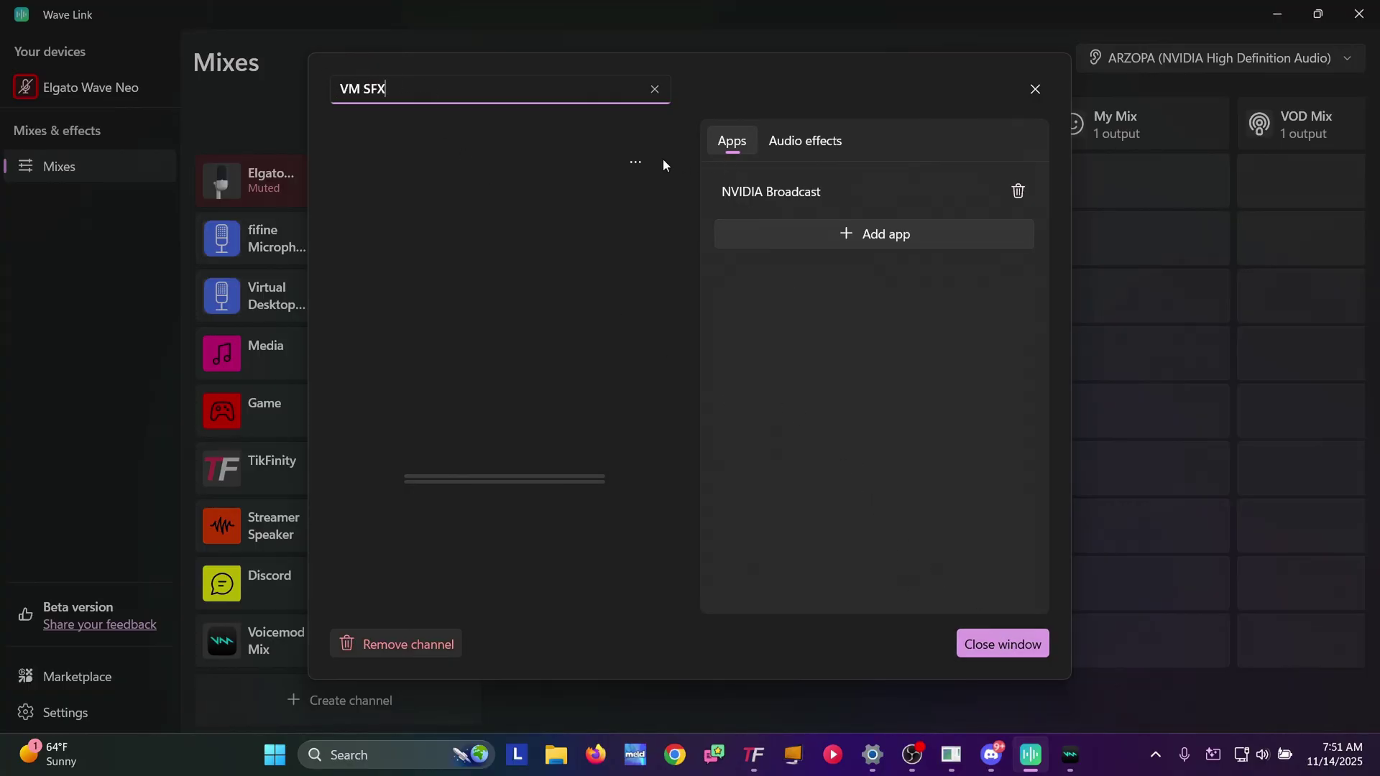
Step: Give the VM SFX channel the SFX icon and remove the NVIDIA Broadcast app from it
click(637, 165)
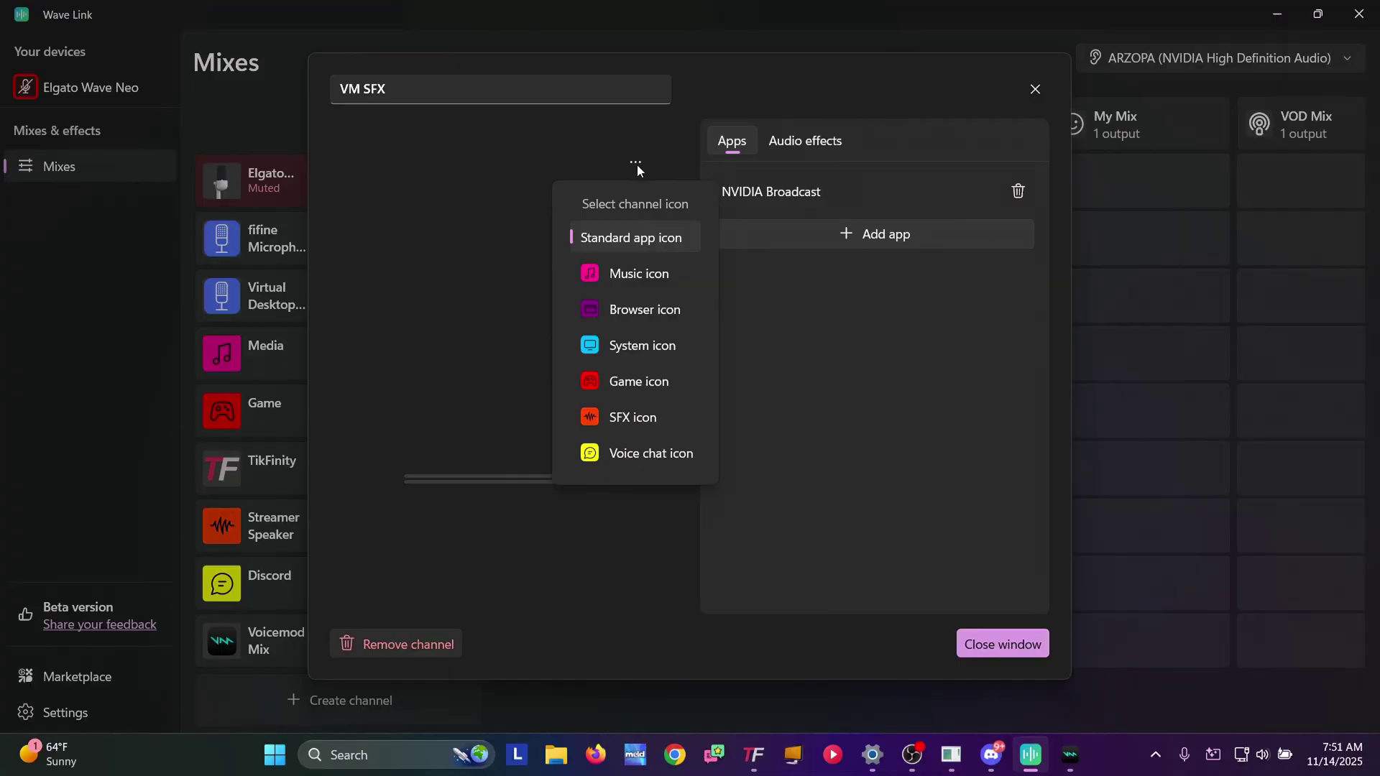
click(634, 454)
click(644, 424)
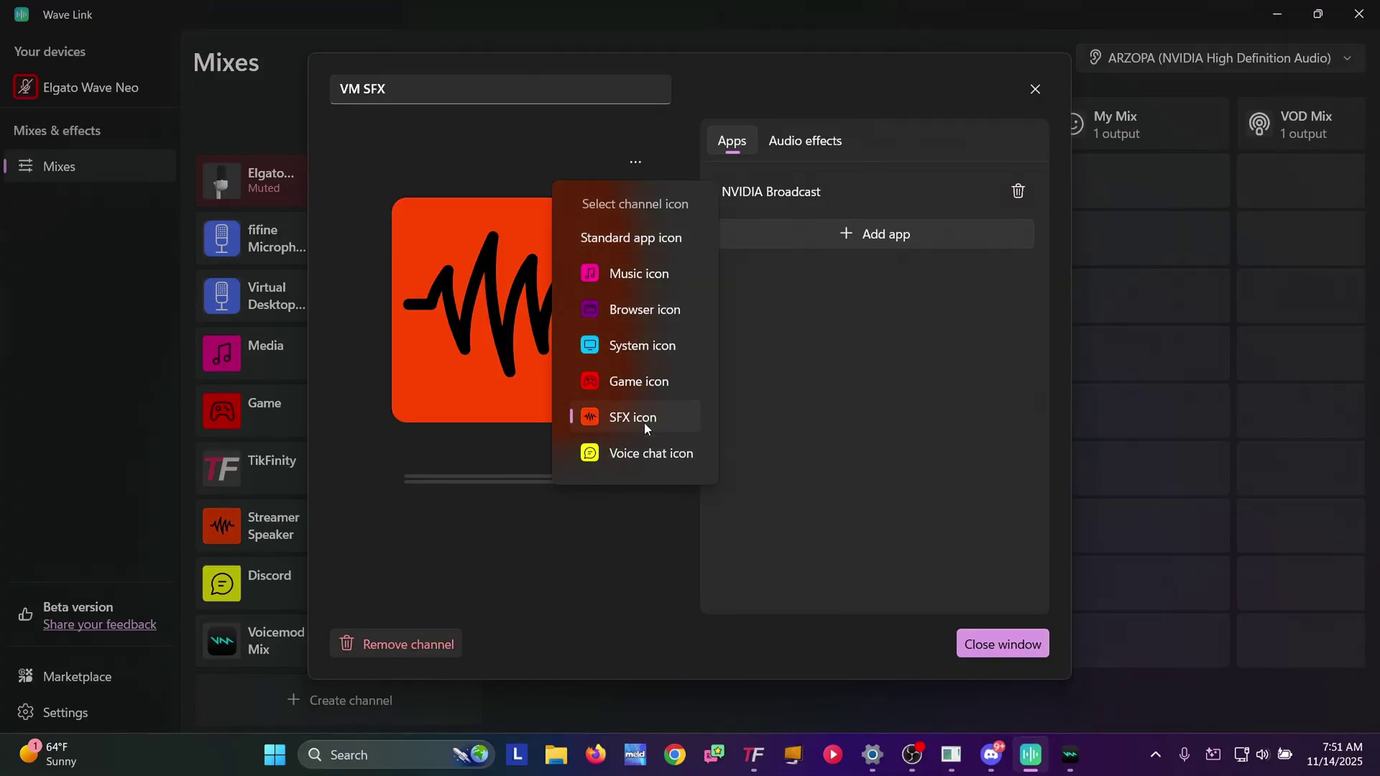
click(607, 523)
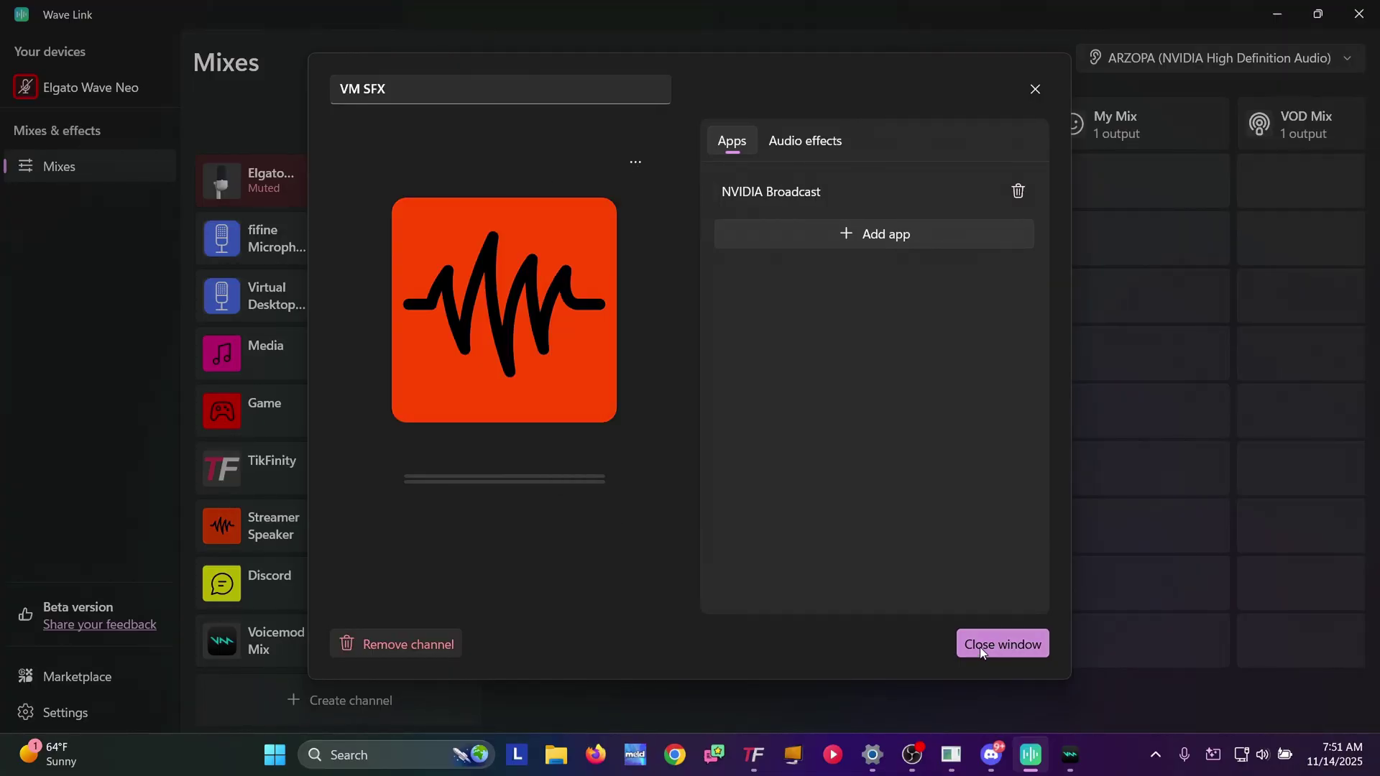
click(1018, 191)
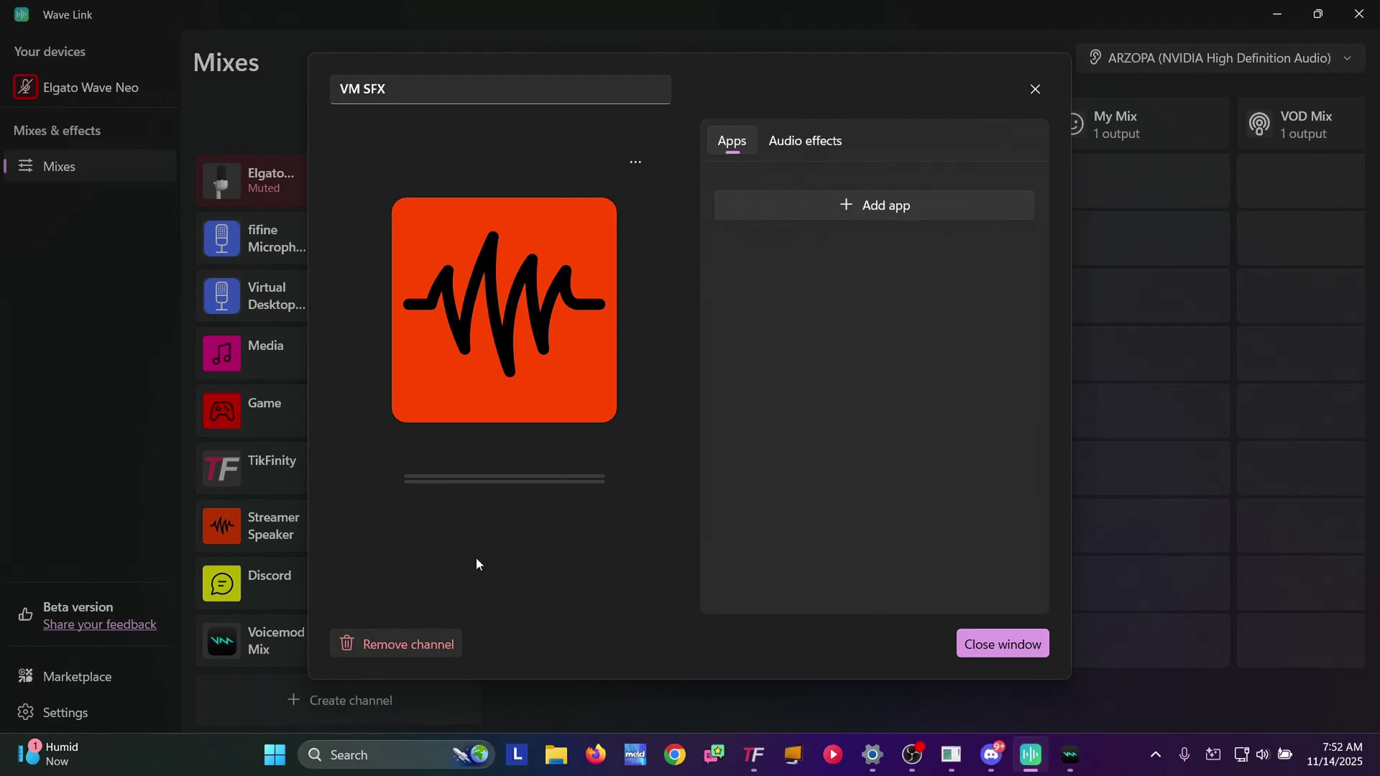
click(988, 647)
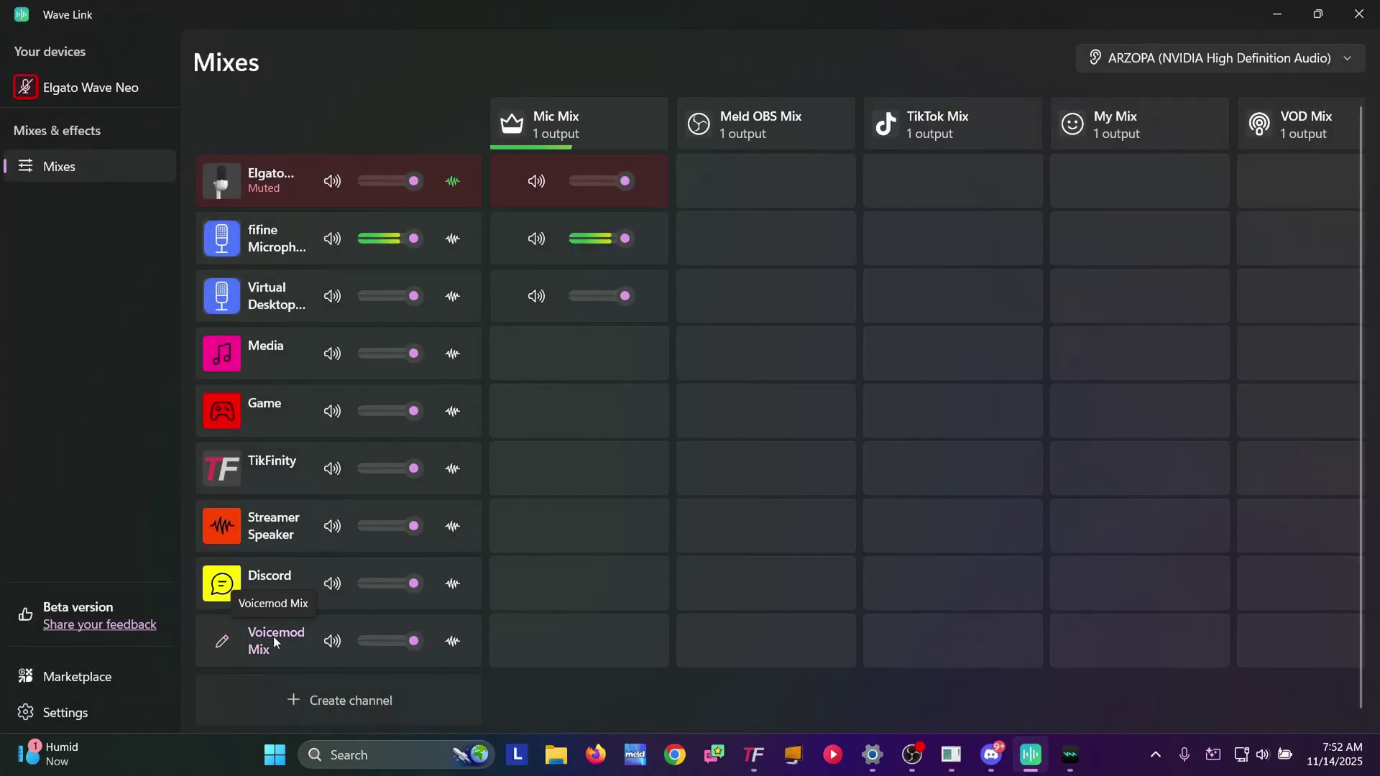
Step: Switch to Voicemod and set its headphones output to VM SFX (Elgato Virtual Audio)
mouse_move(222, 646)
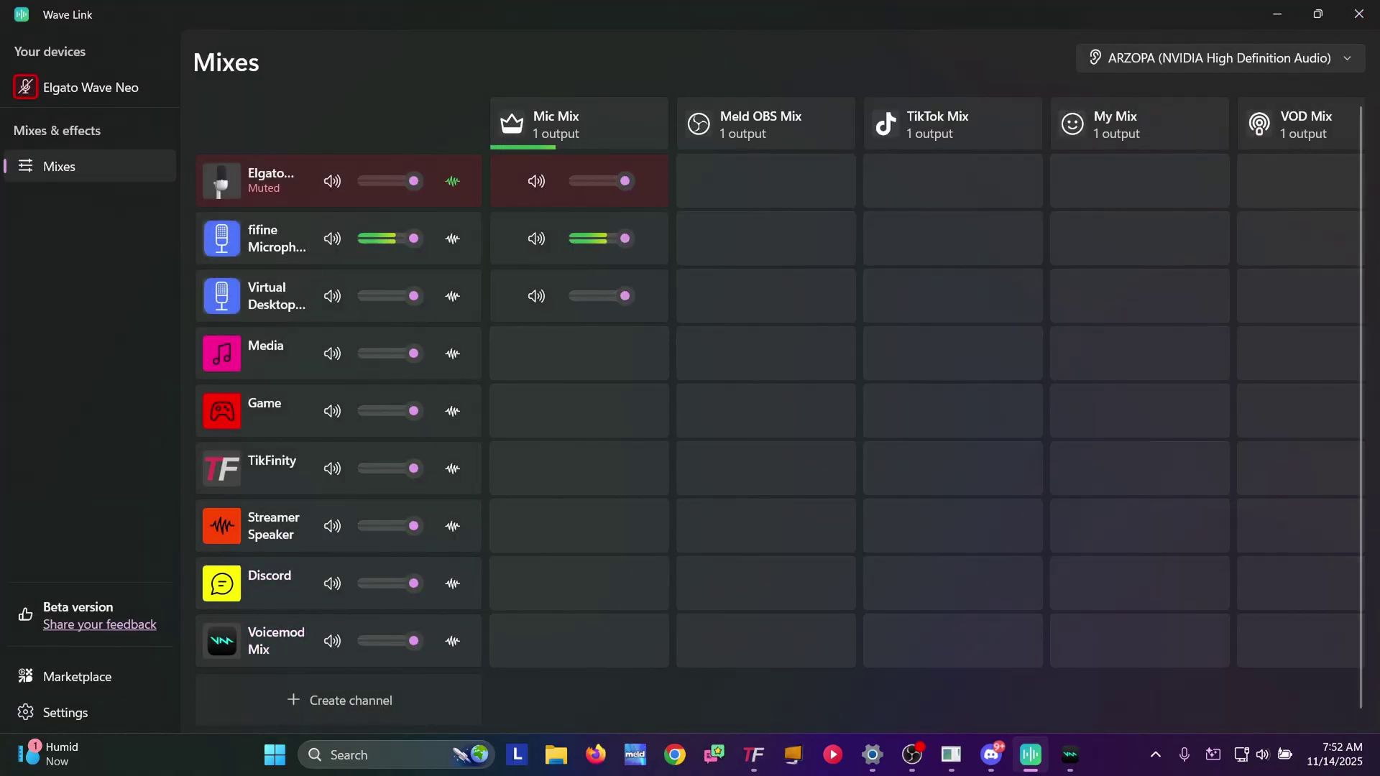
click(1358, 16)
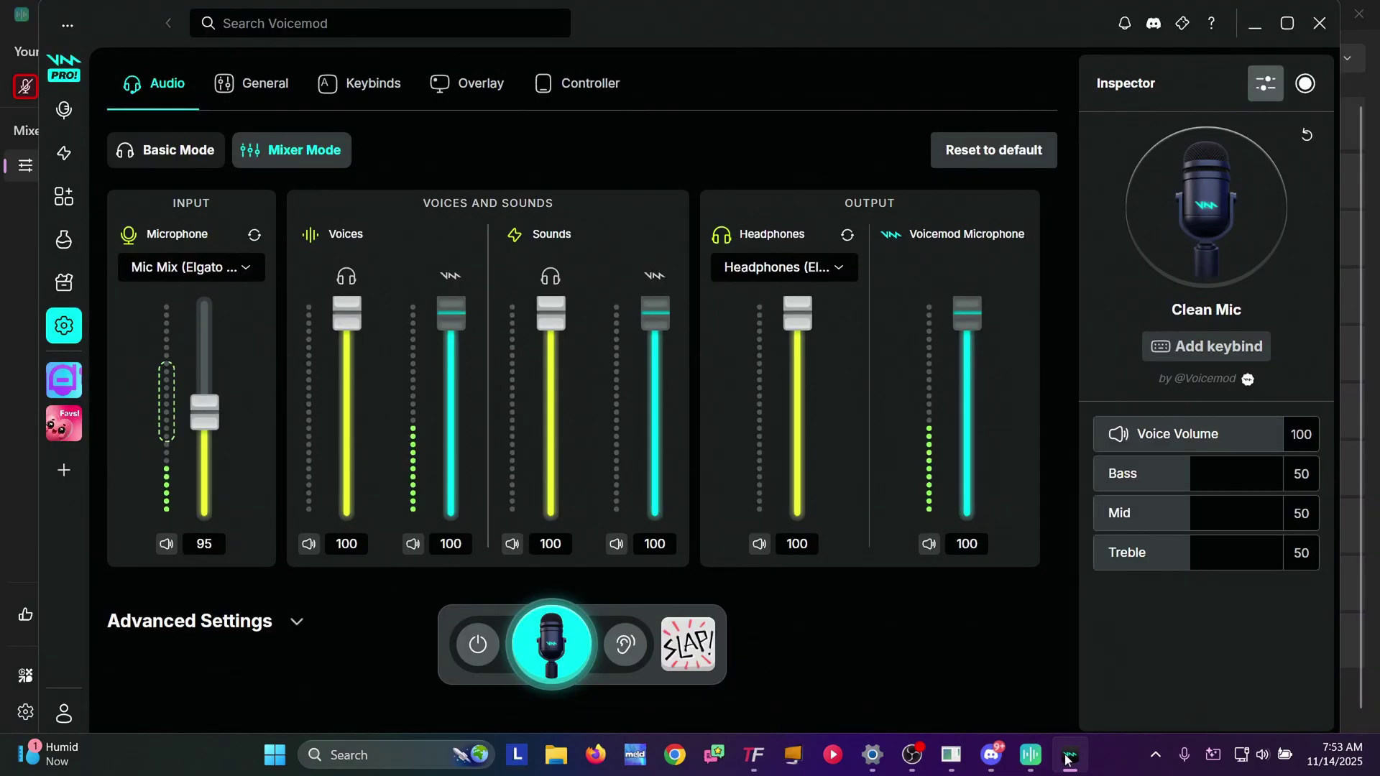
click(783, 267)
scroll(754, 325, down, 5)
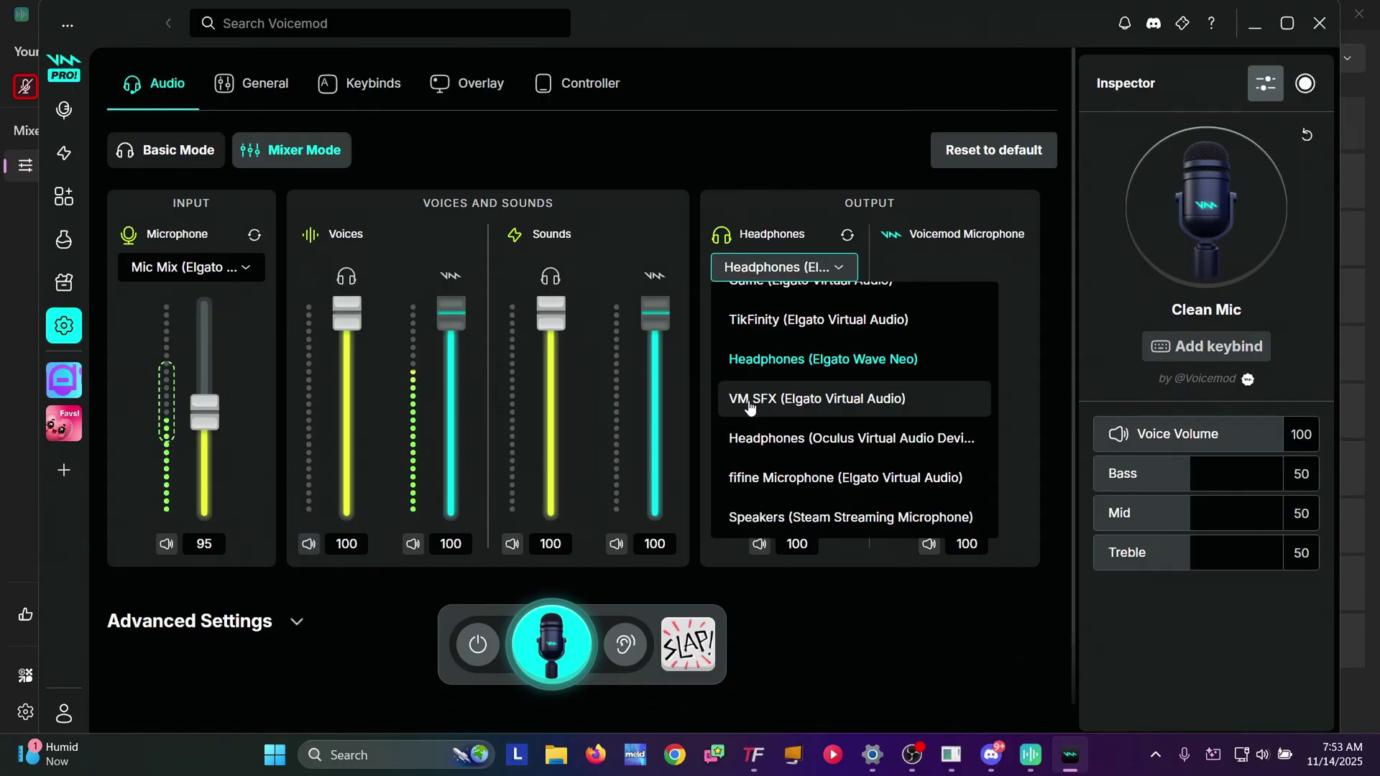
click(749, 406)
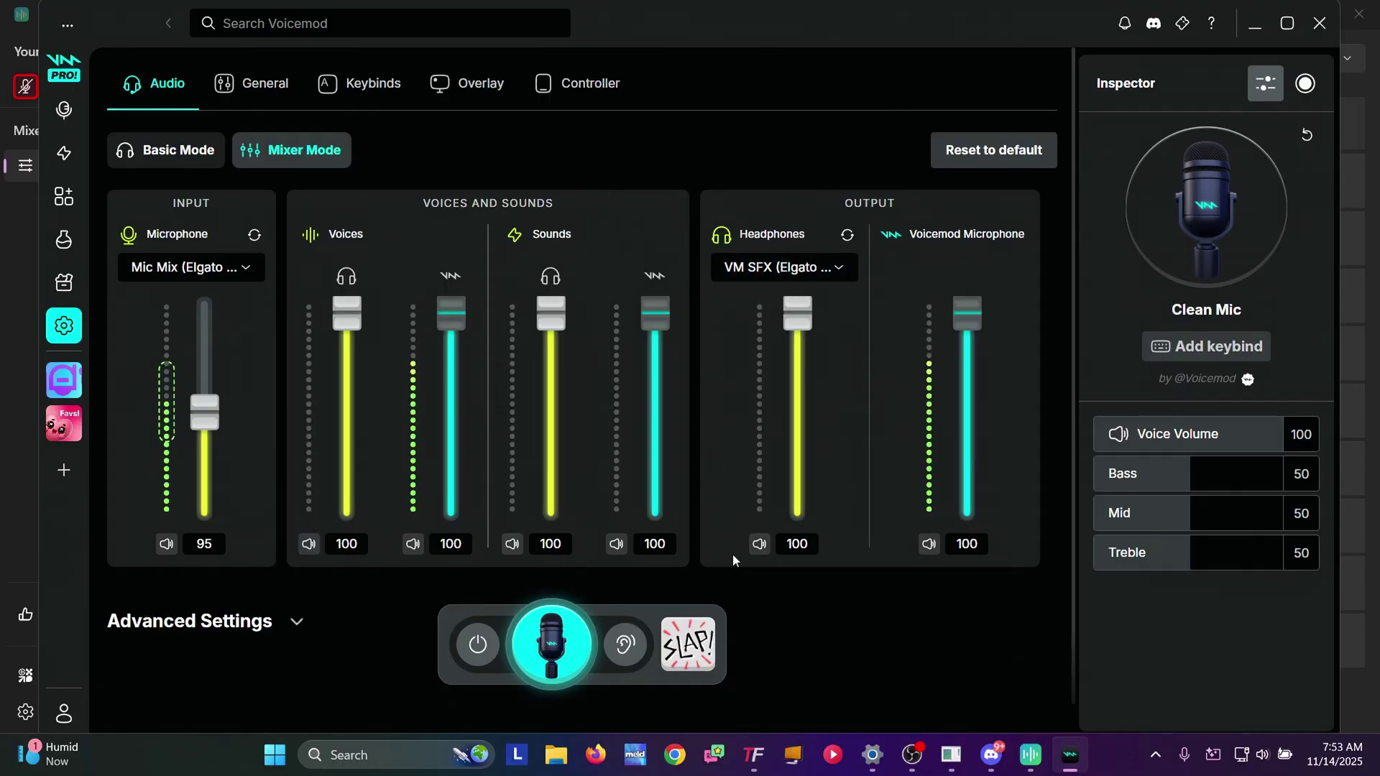
Step: Play the Face Slap sound and switch Hear Myself on and back off to check the headphones output levels
click(692, 647)
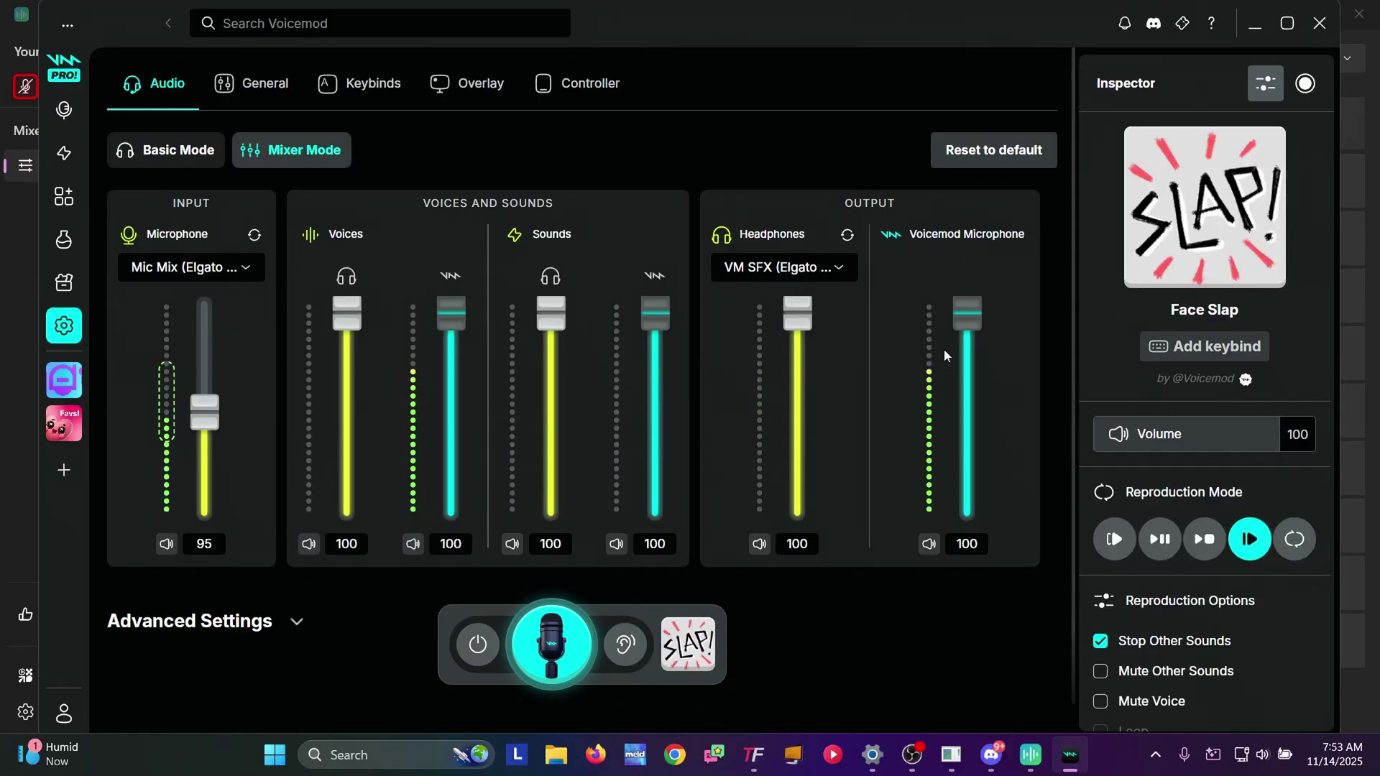
click(623, 648)
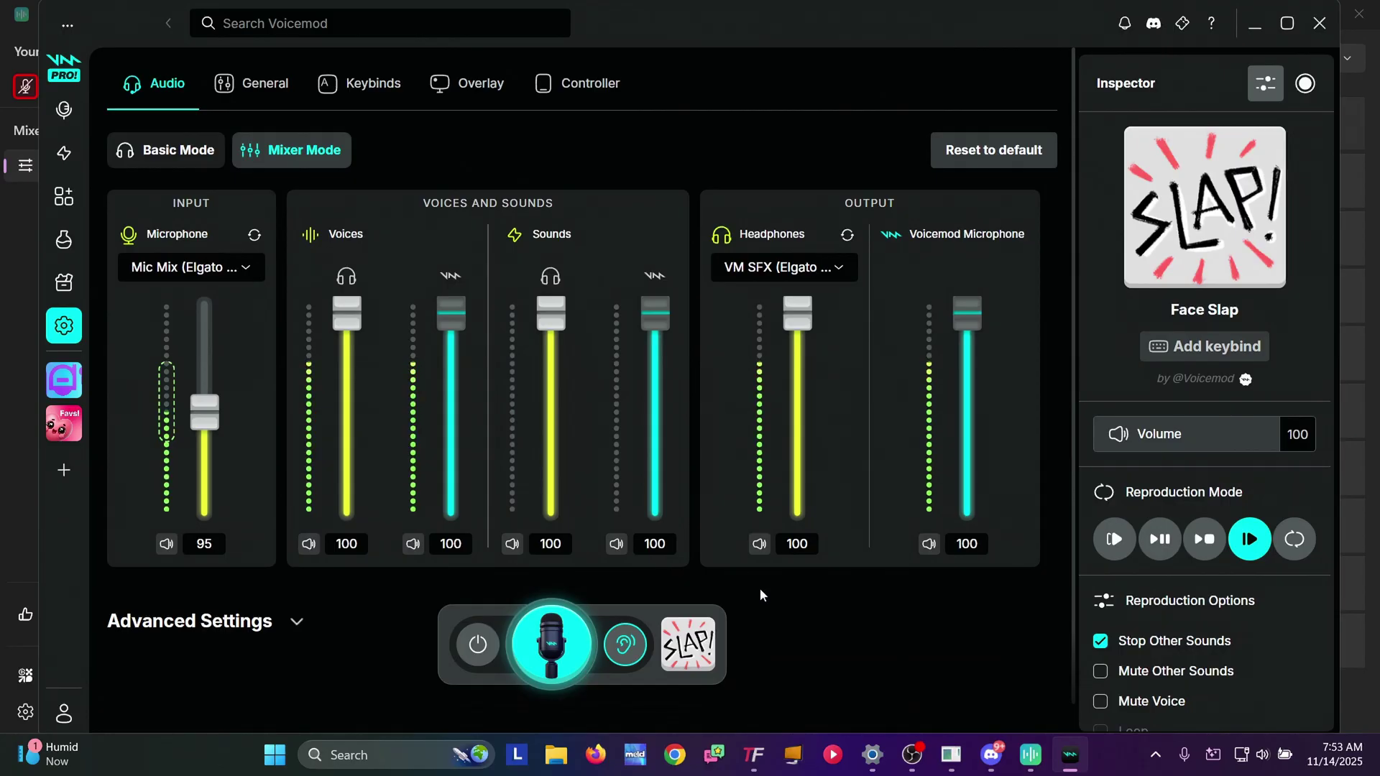
click(624, 647)
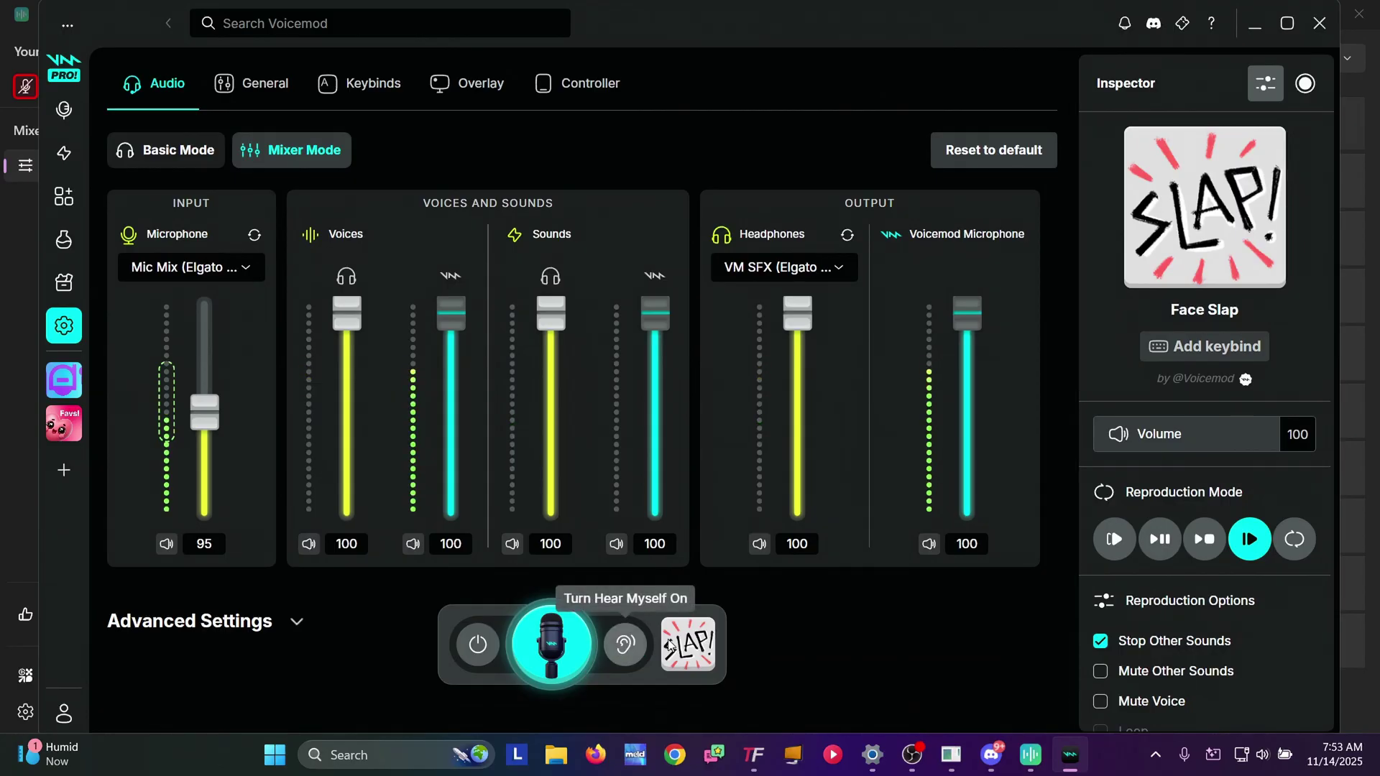
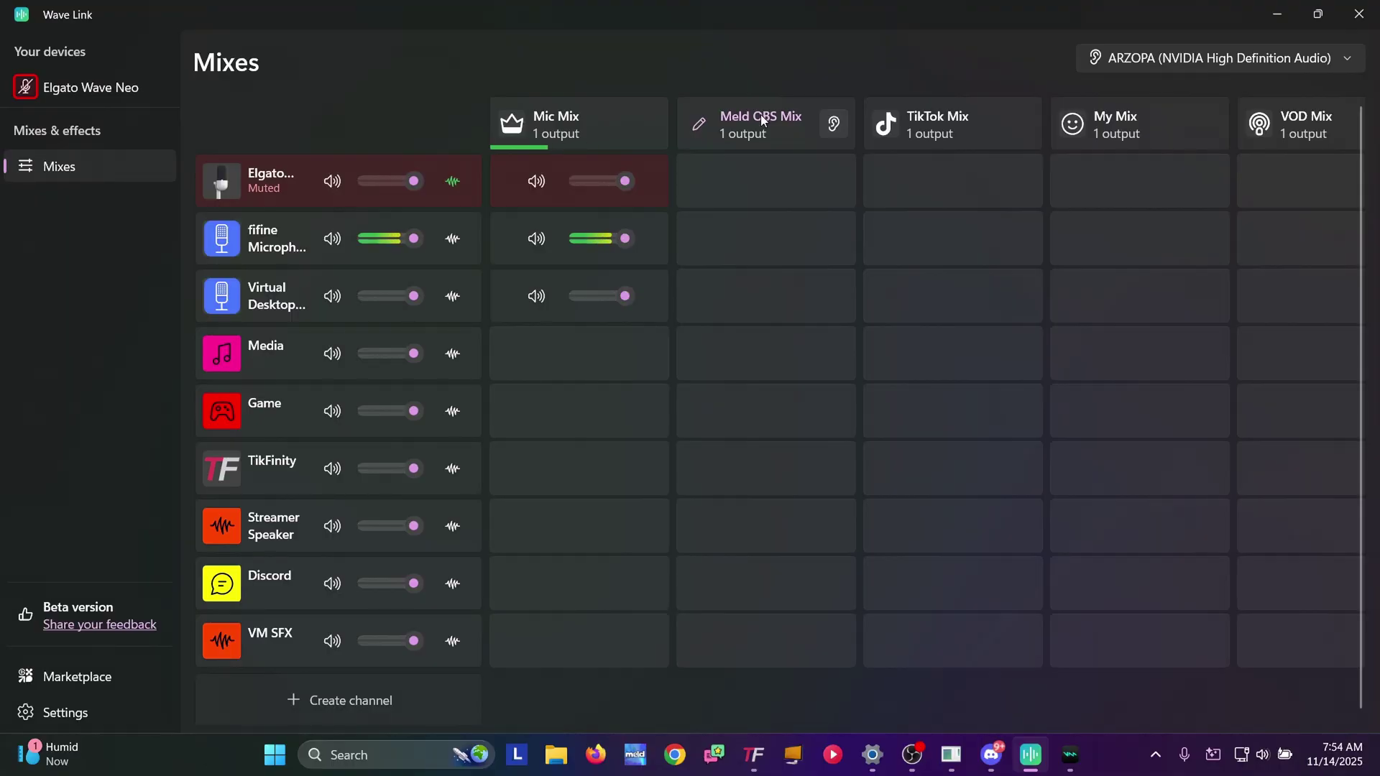
Step: In Wave Link, add Game to the Meld OBS and TikTok mixes, Streamer Speaker to Meld OBS Mix, and TikFinity to TikTok Mix
click(766, 408)
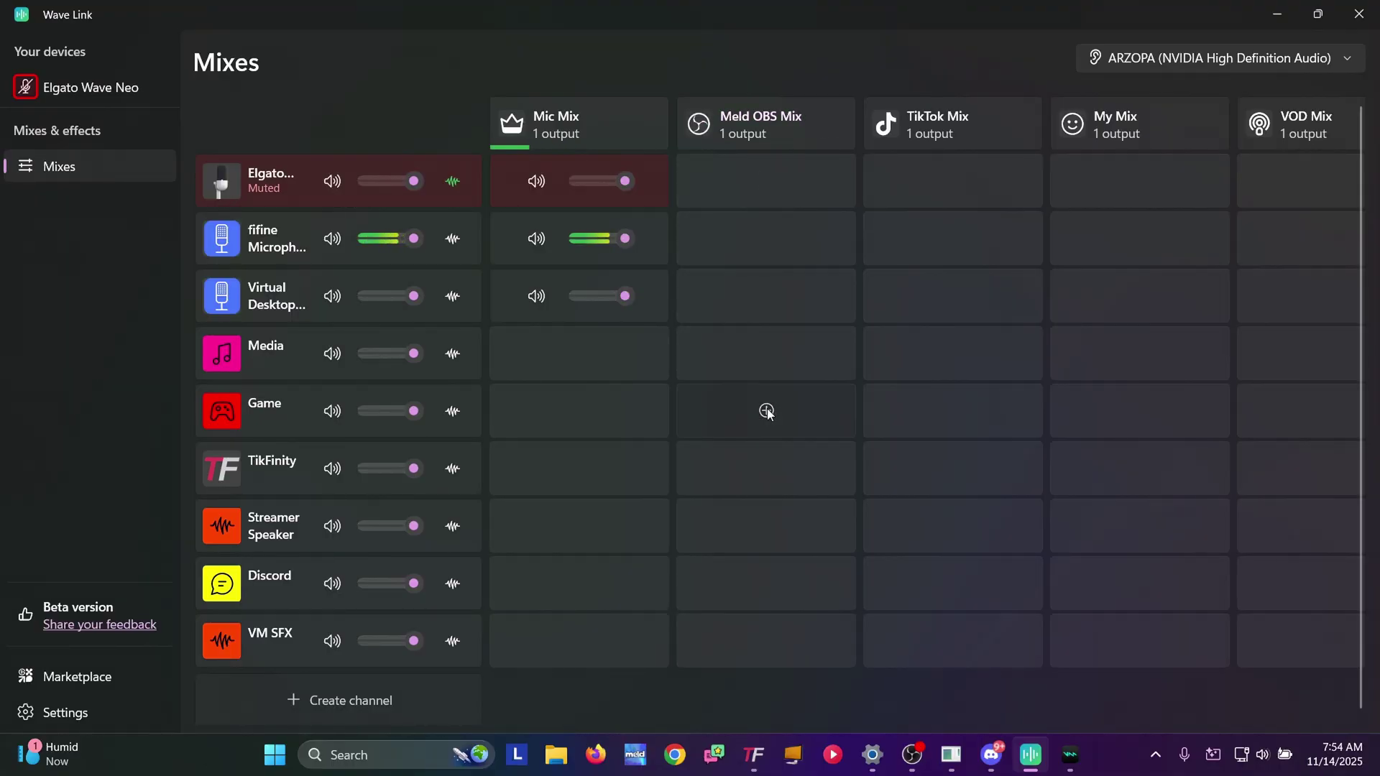
click(766, 525)
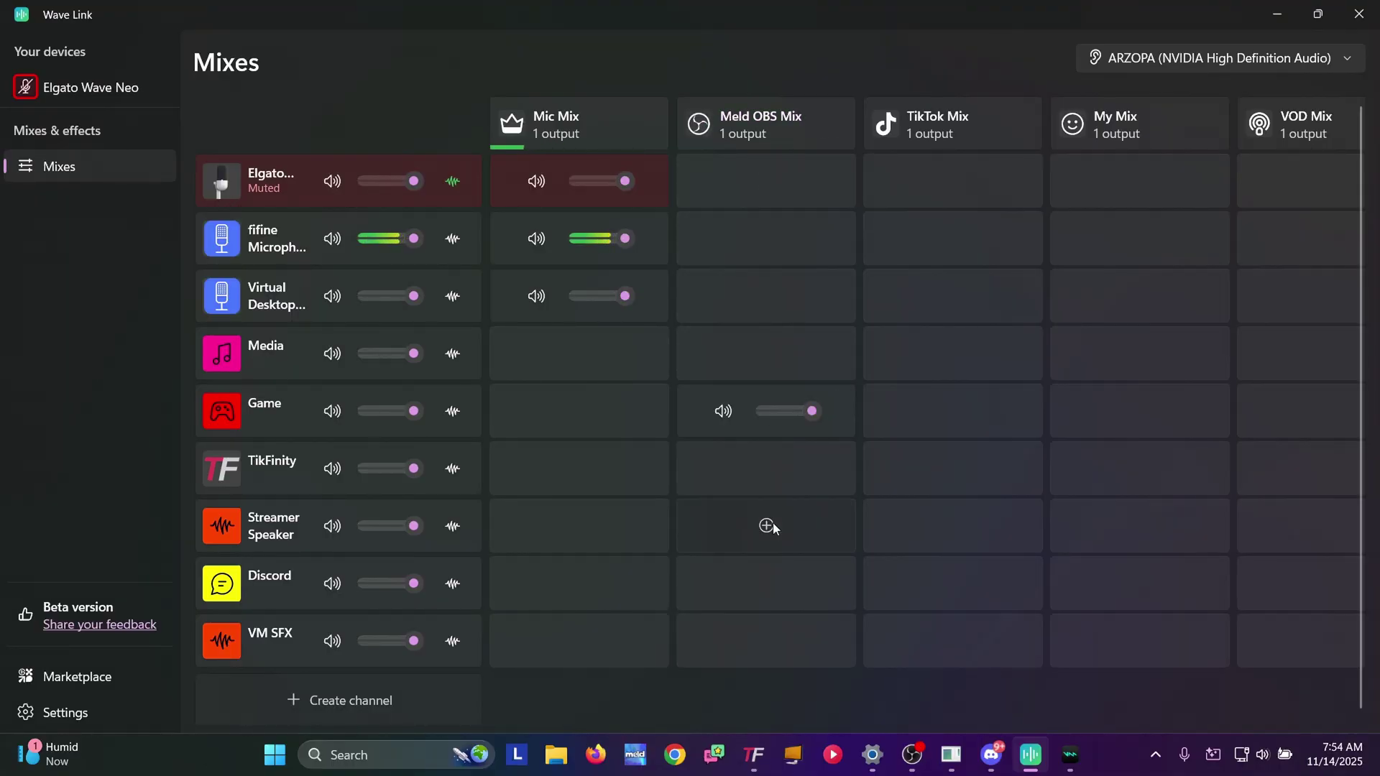
click(954, 409)
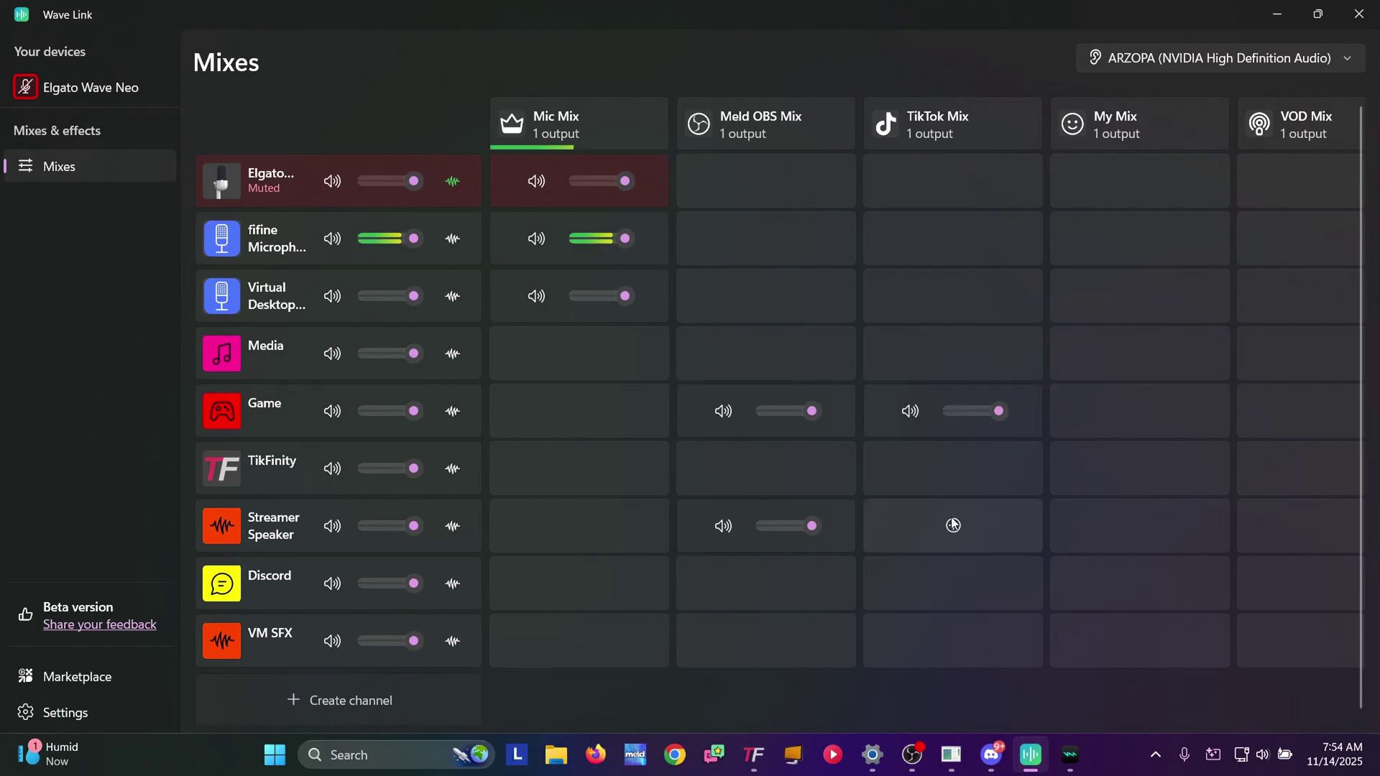
click(956, 463)
Step: Add Discord to My Mix, TikTok Mix and Meld OBS Mix, and add Media to VOD Mix and My Mix
click(1139, 582)
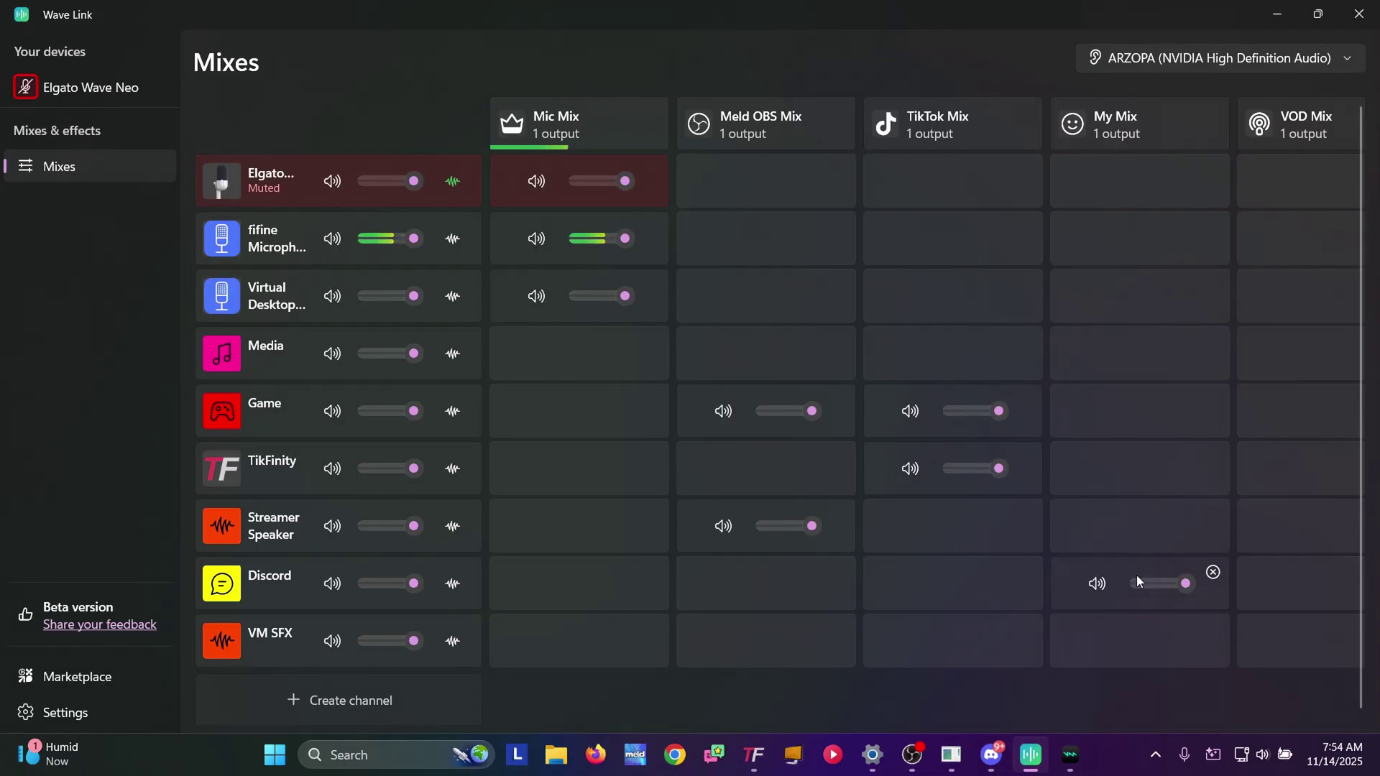
click(954, 583)
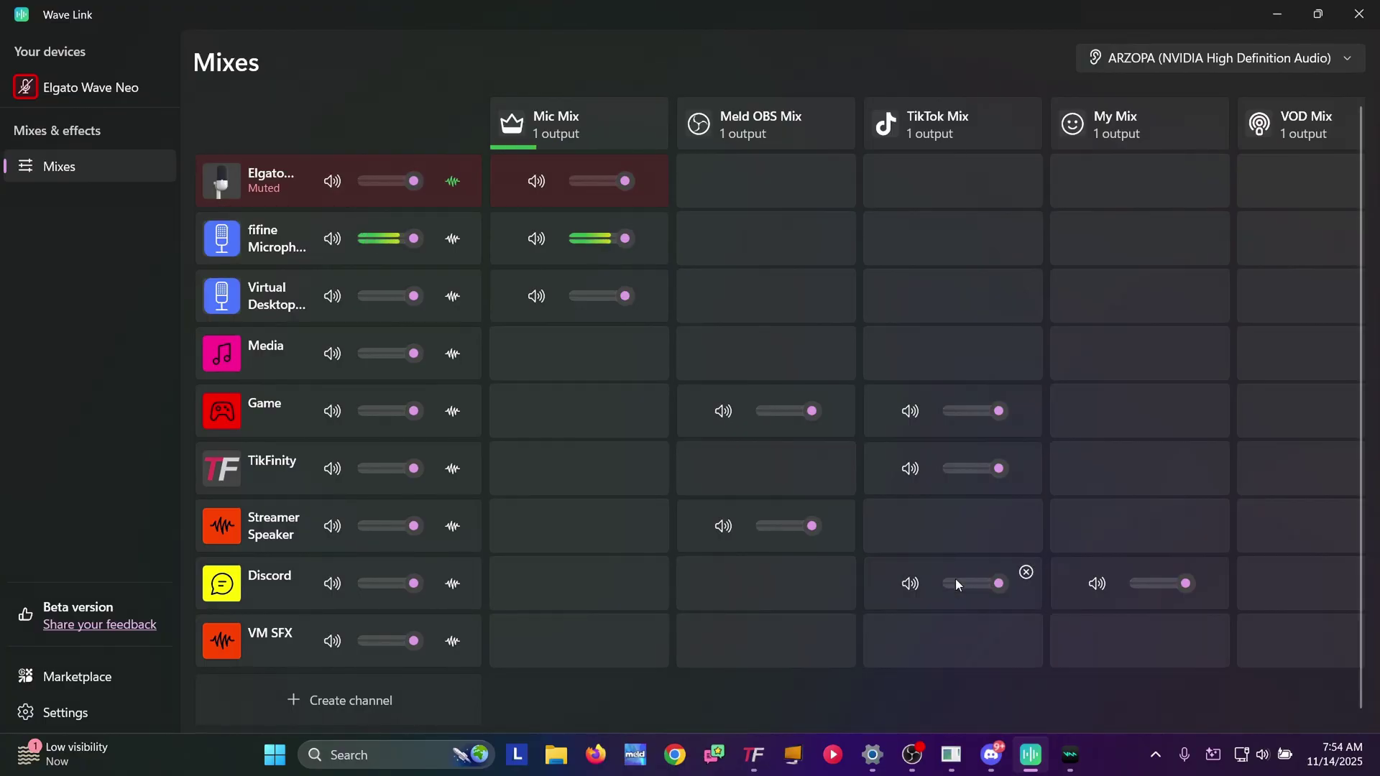
click(765, 583)
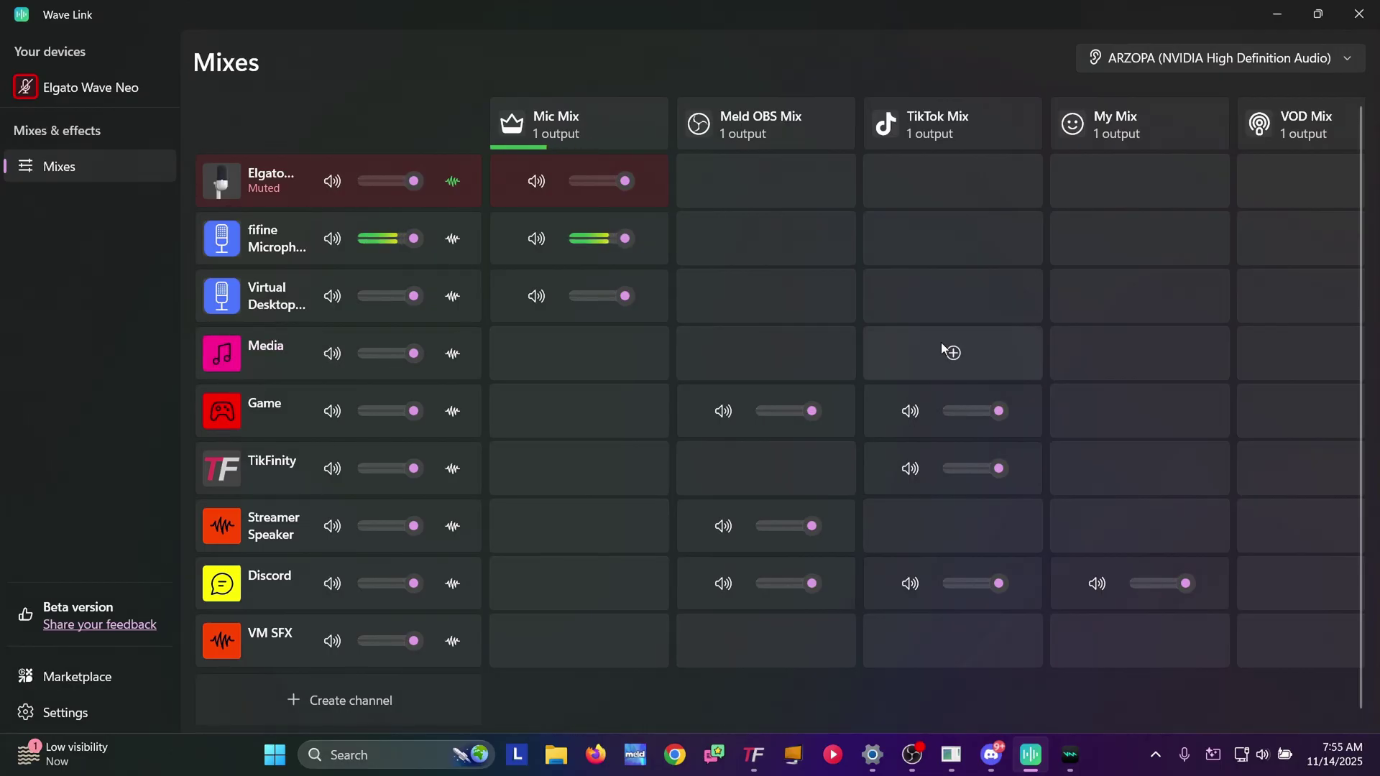
click(1327, 353)
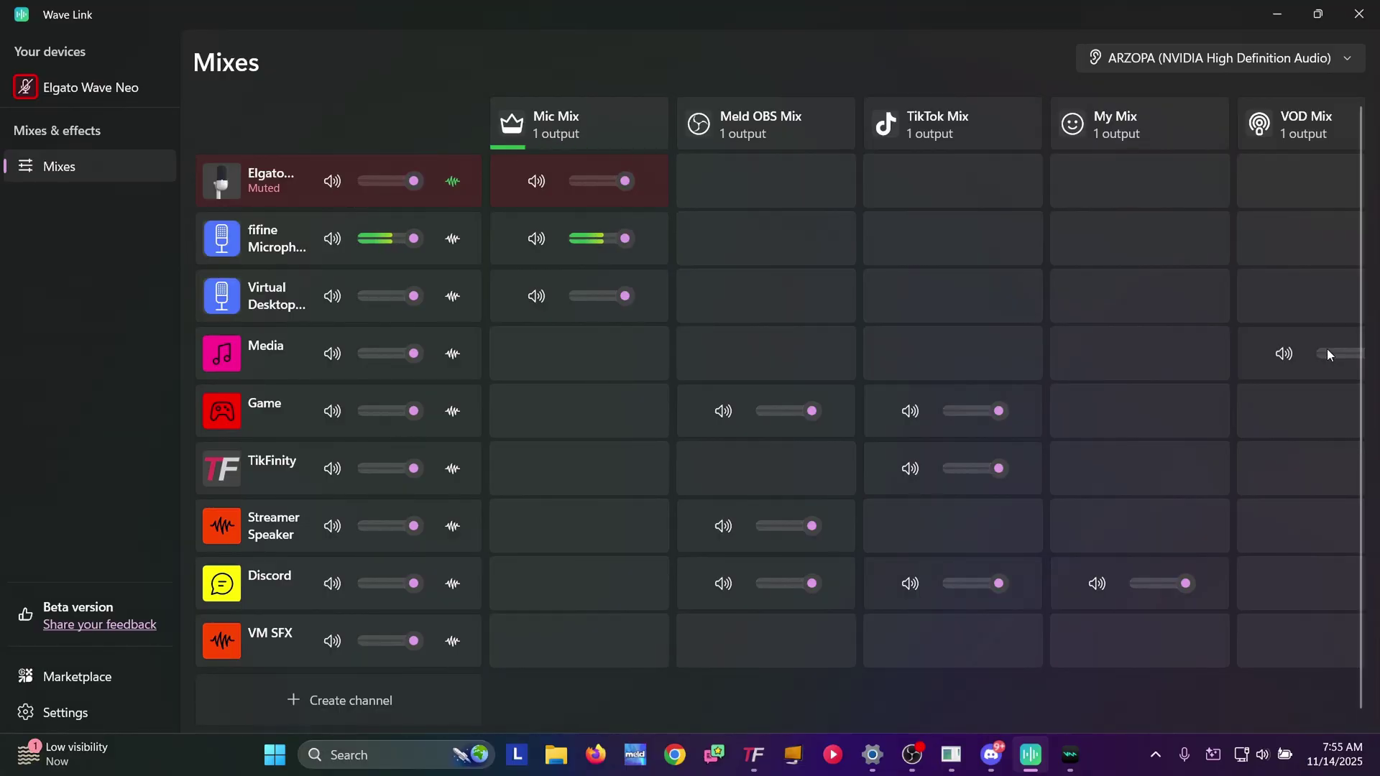
click(1134, 352)
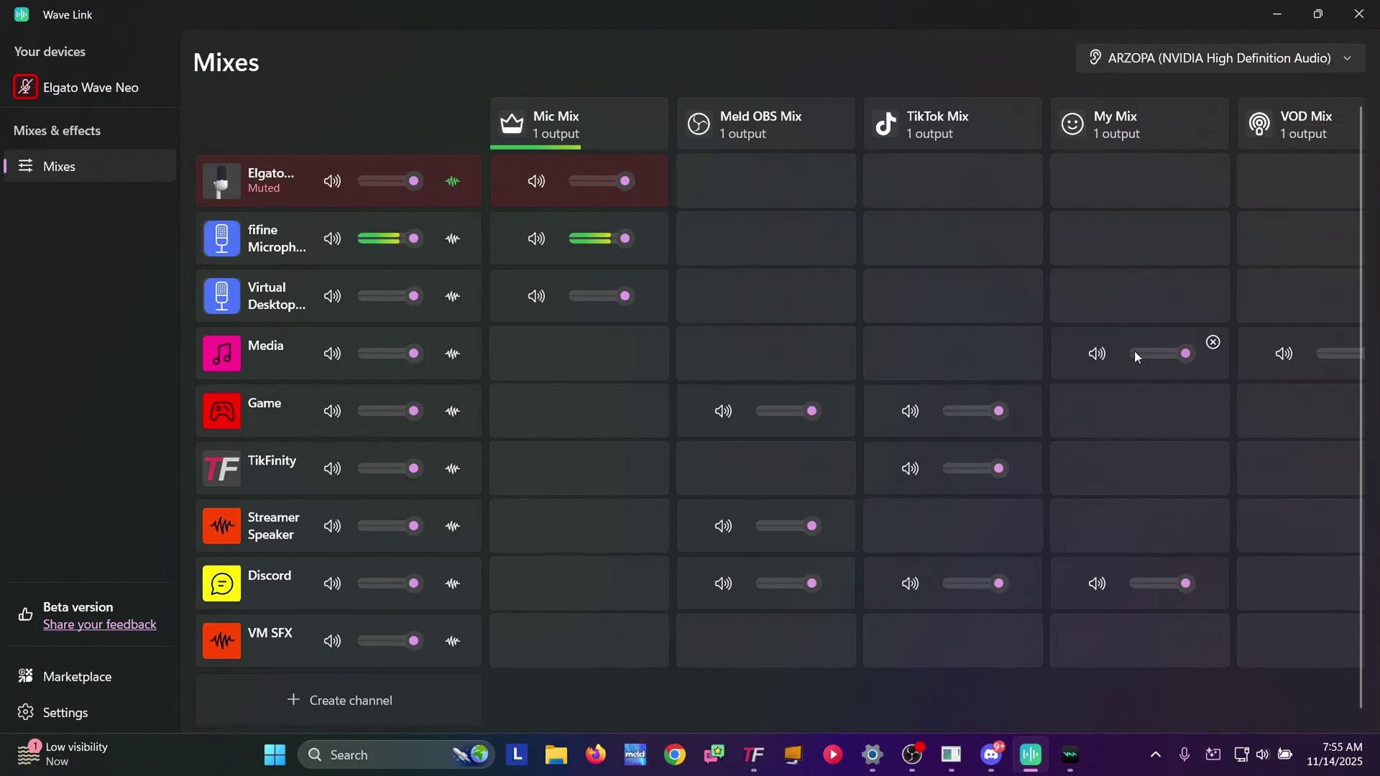
Step: Place a smaller Voicemod window over Wave Link and play the Face Slap sound to check the VM SFX channel
mouse_move(550, 126)
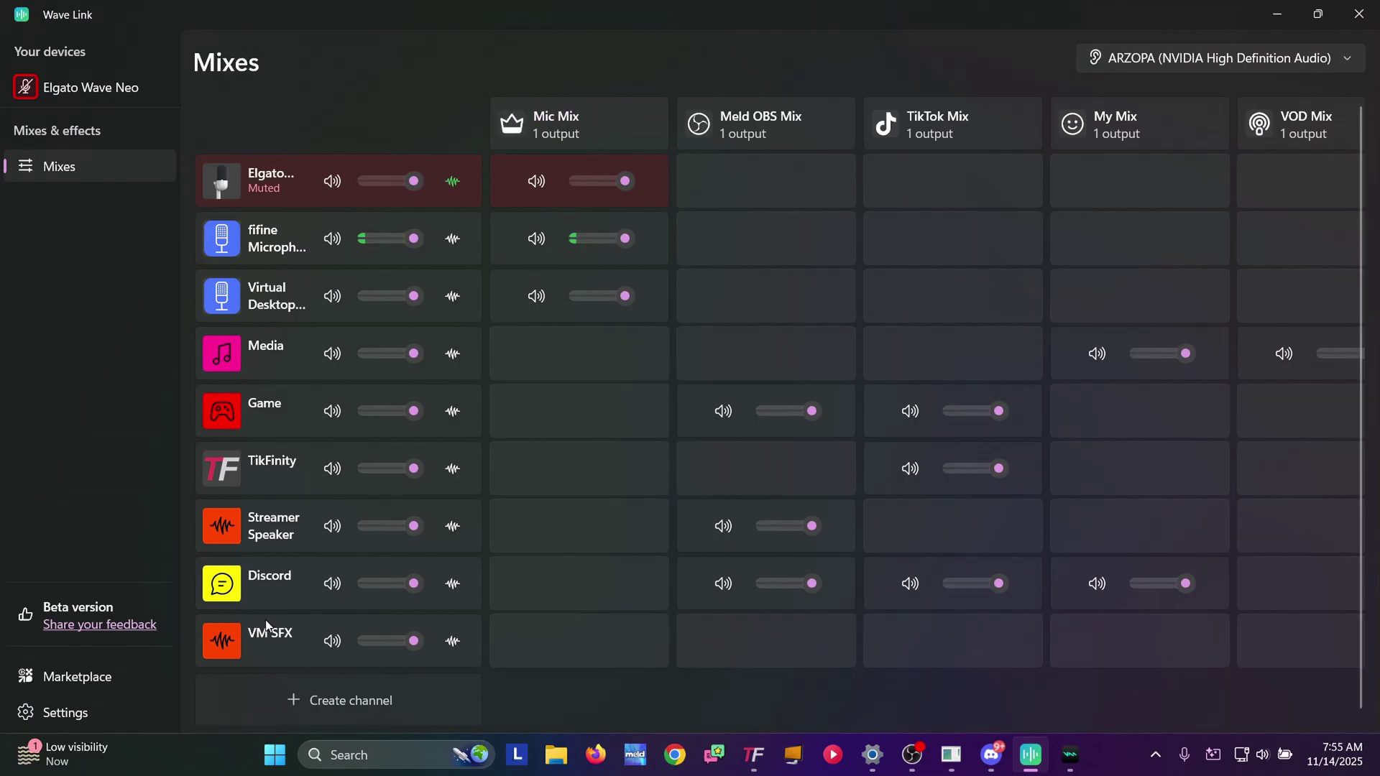
mouse_move(263, 632)
click(1070, 755)
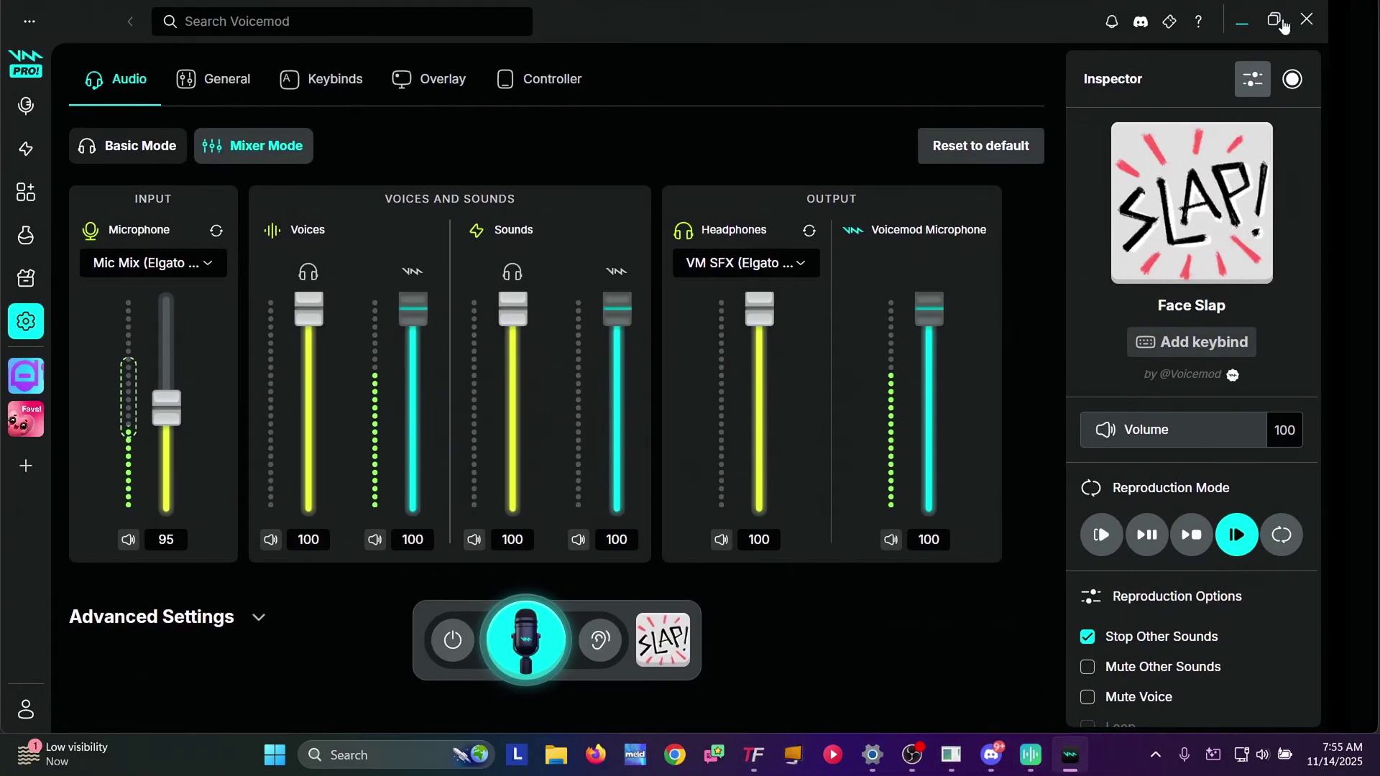
click(1285, 23)
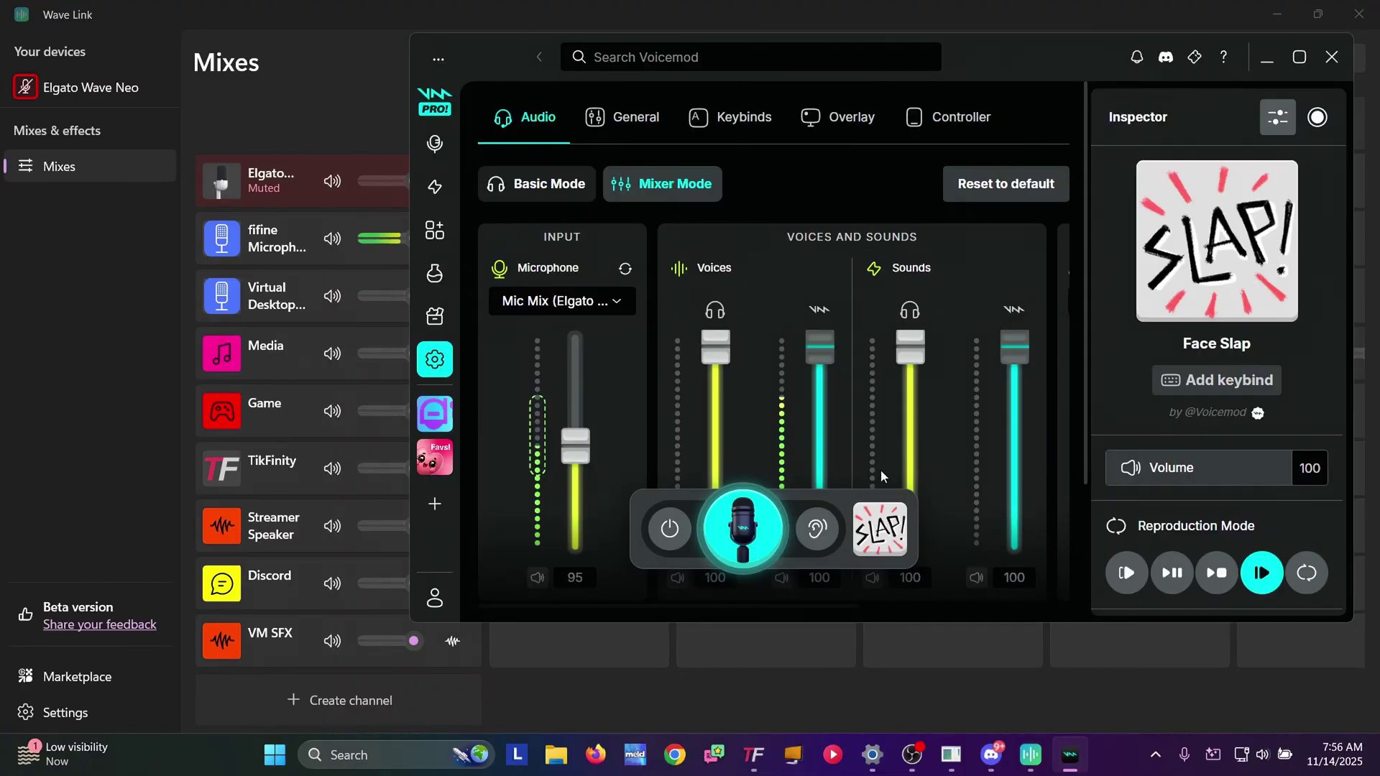
click(878, 530)
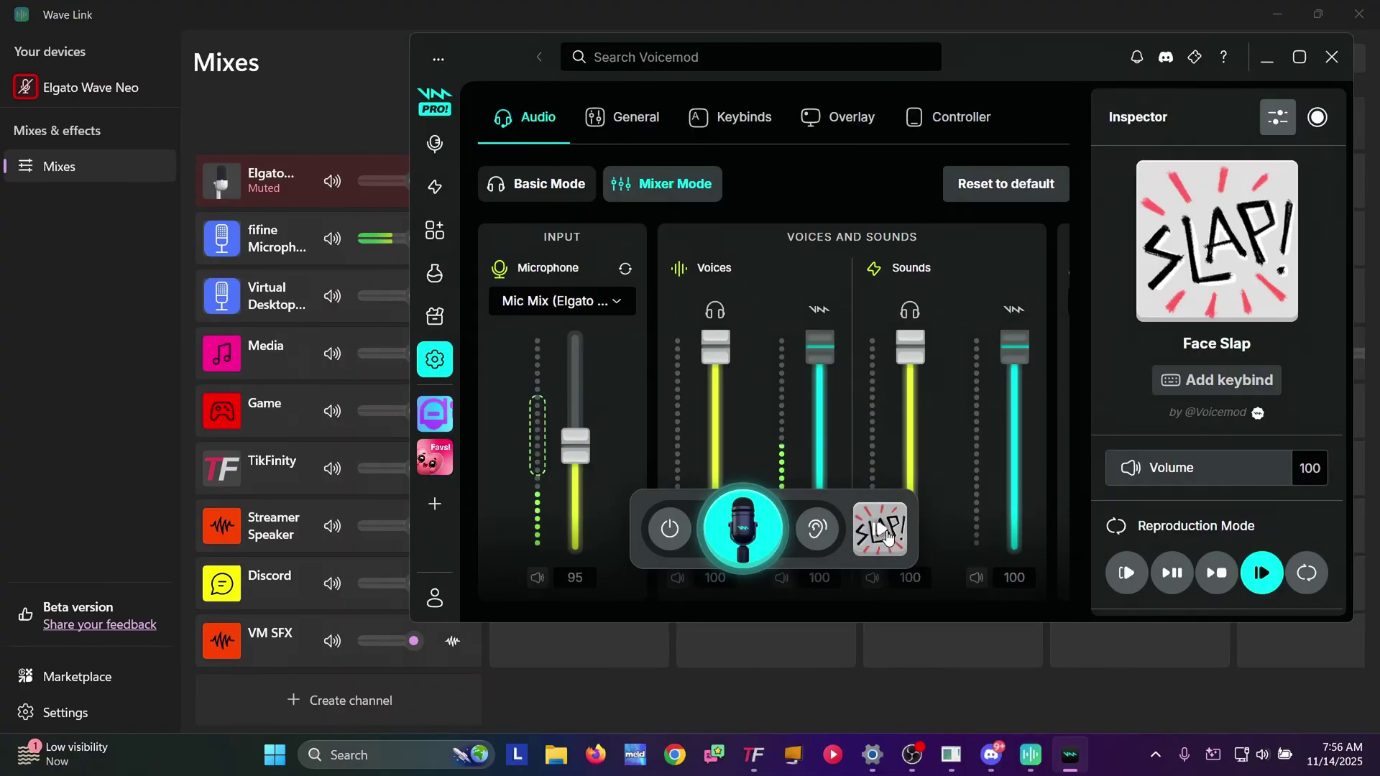
click(887, 537)
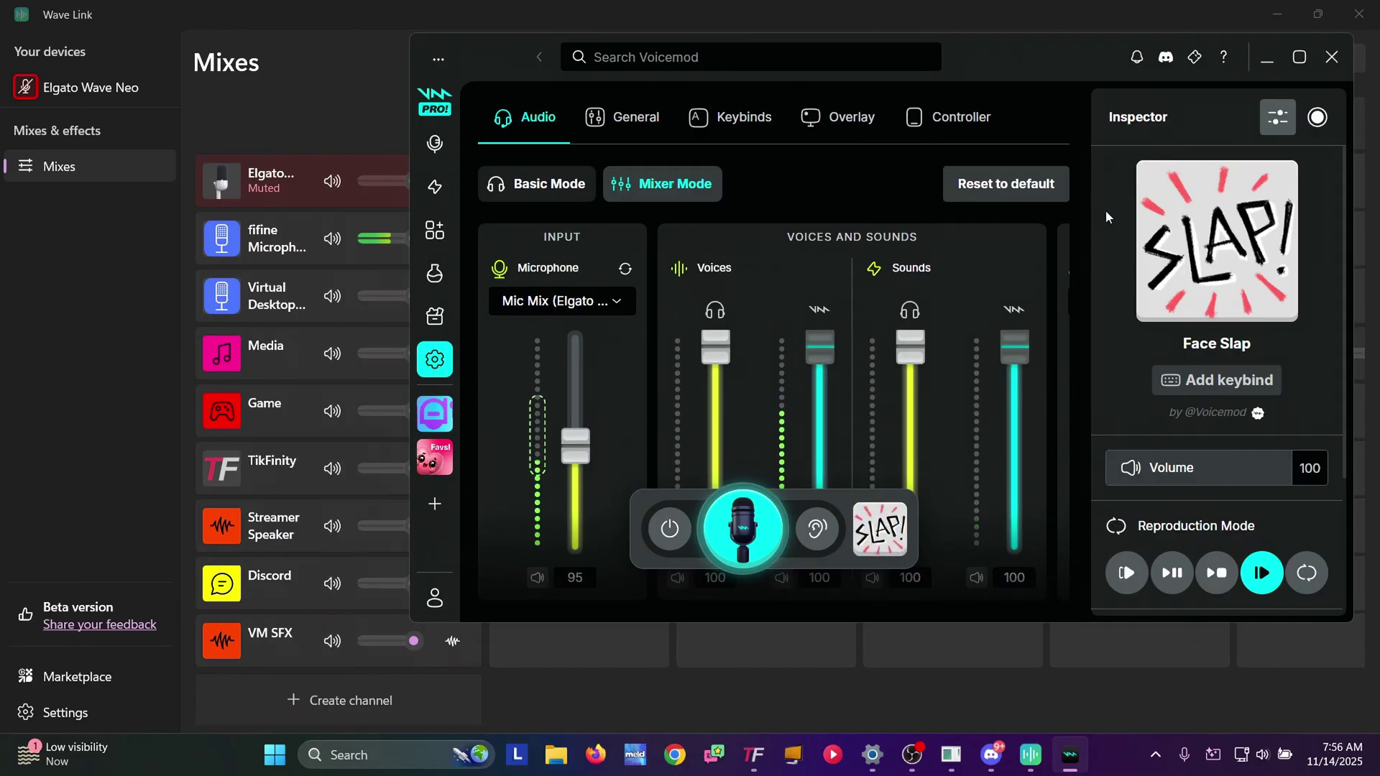
click(1266, 63)
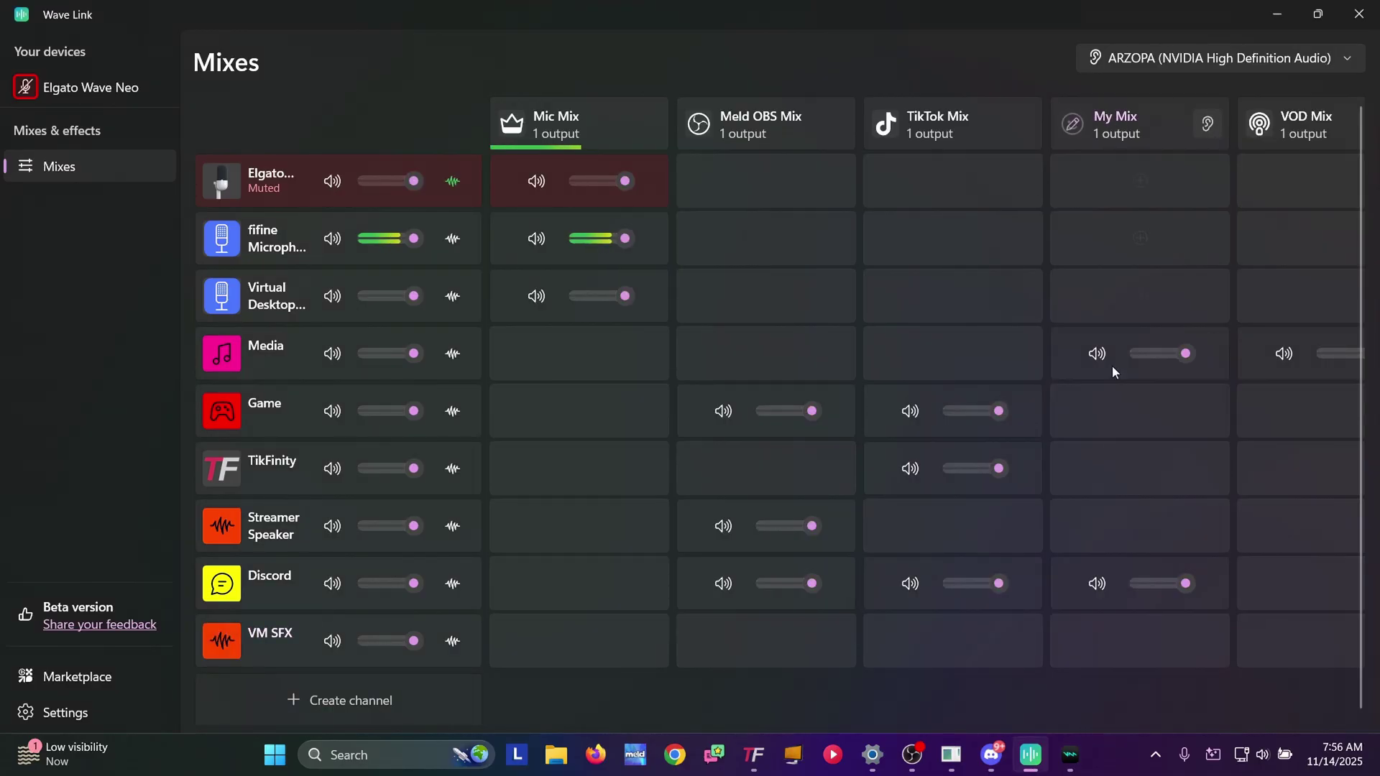
Step: Add the VM SFX channel to My Mix and test it by playing Face Slap in Voicemod
click(1139, 640)
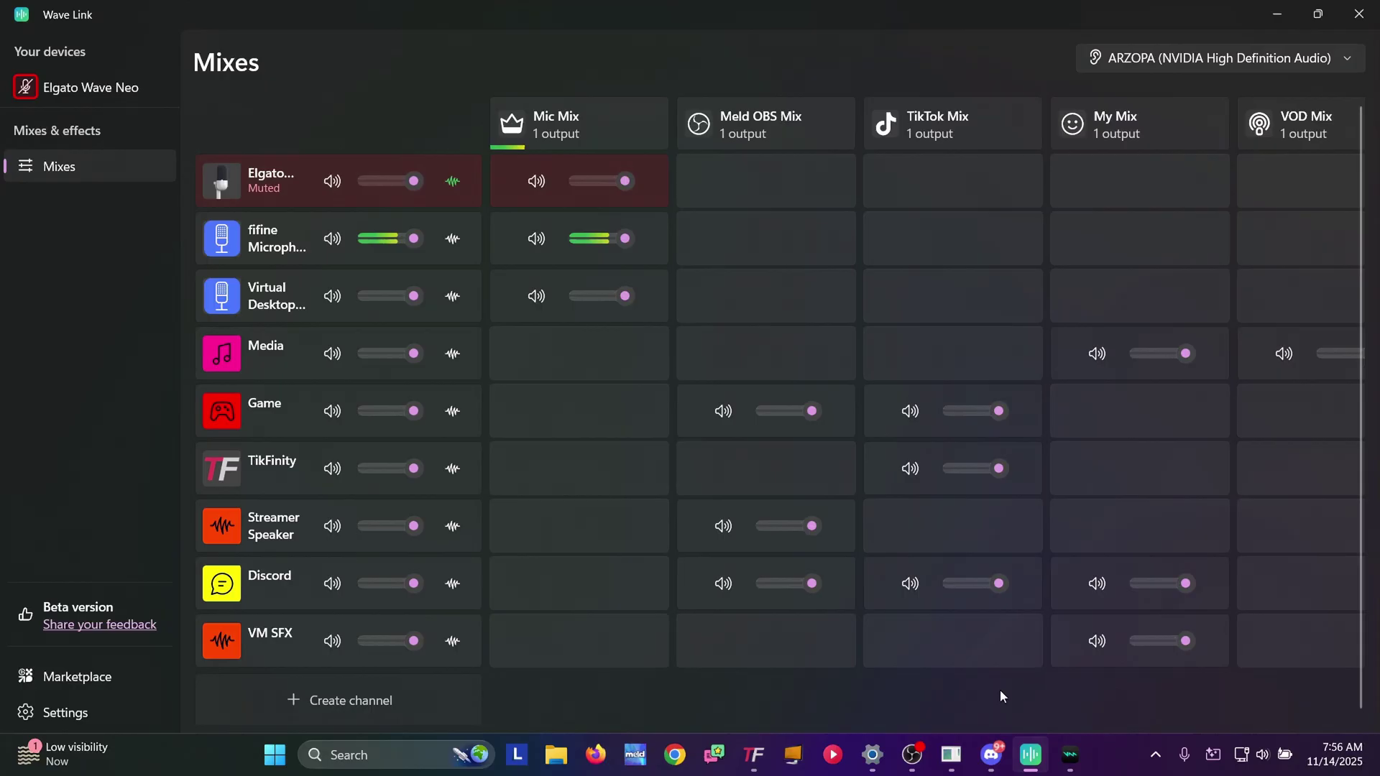
click(1068, 755)
click(880, 530)
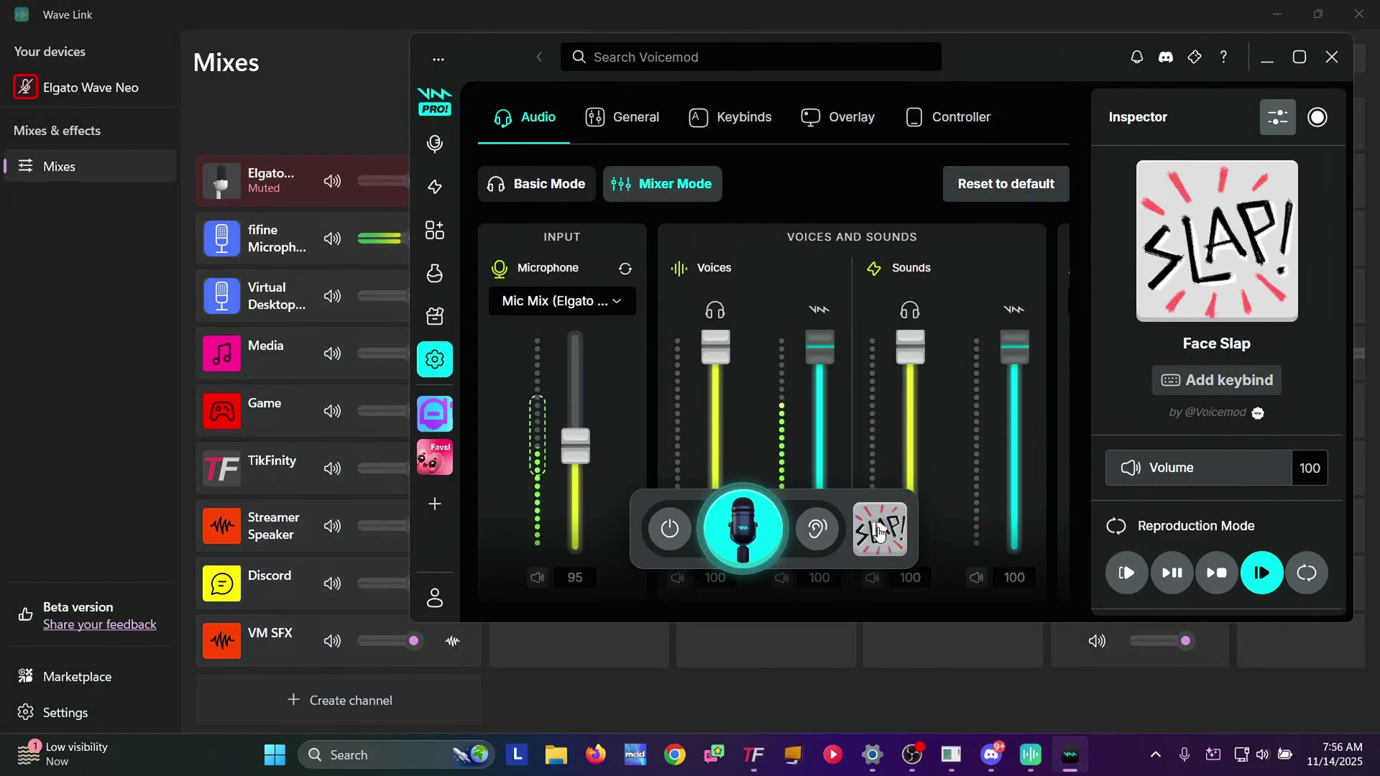
click(879, 530)
key(alt+Tab)
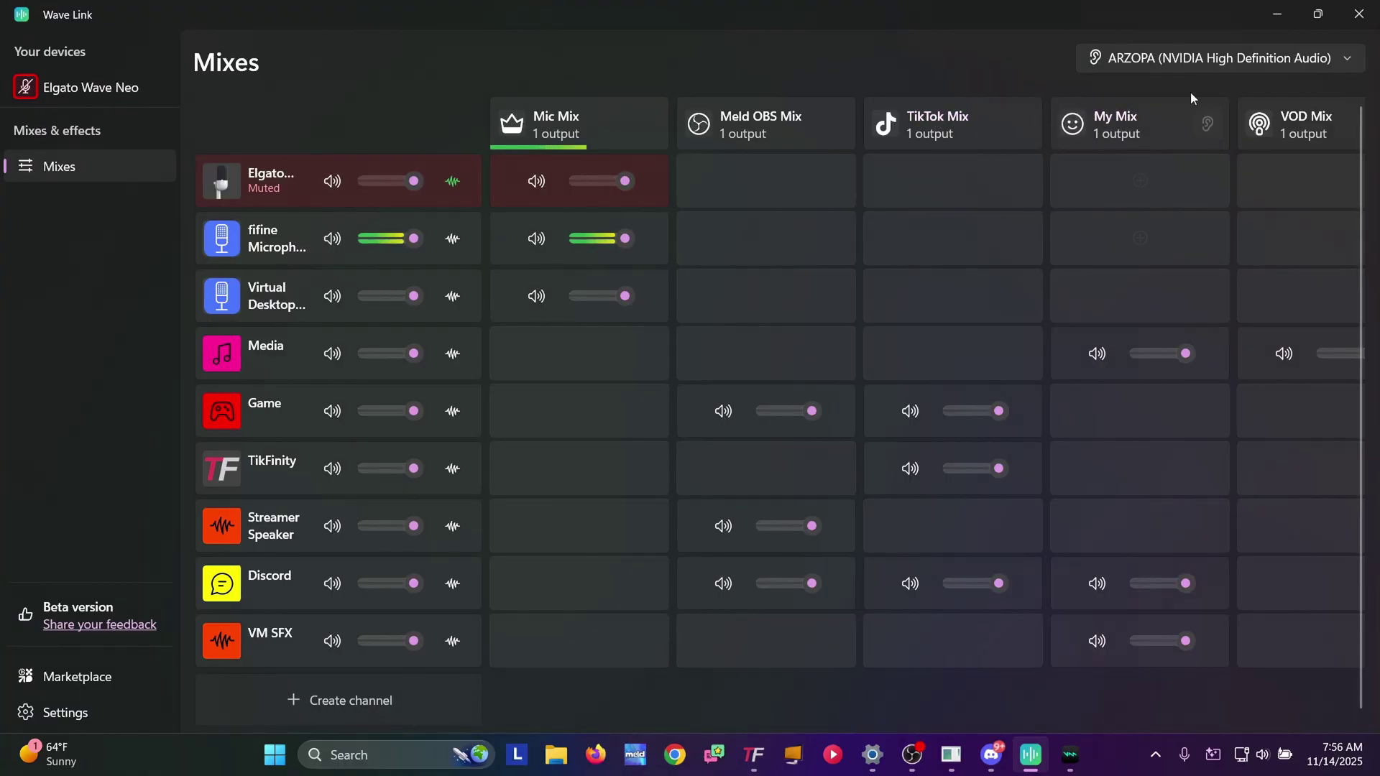
Step: Add Headphones (Elgato Wave Neo) and Speakers (Realtek(R) Audio) as outputs of My Mix, and toggle the Realtek speakers' mute
click(1115, 137)
click(834, 309)
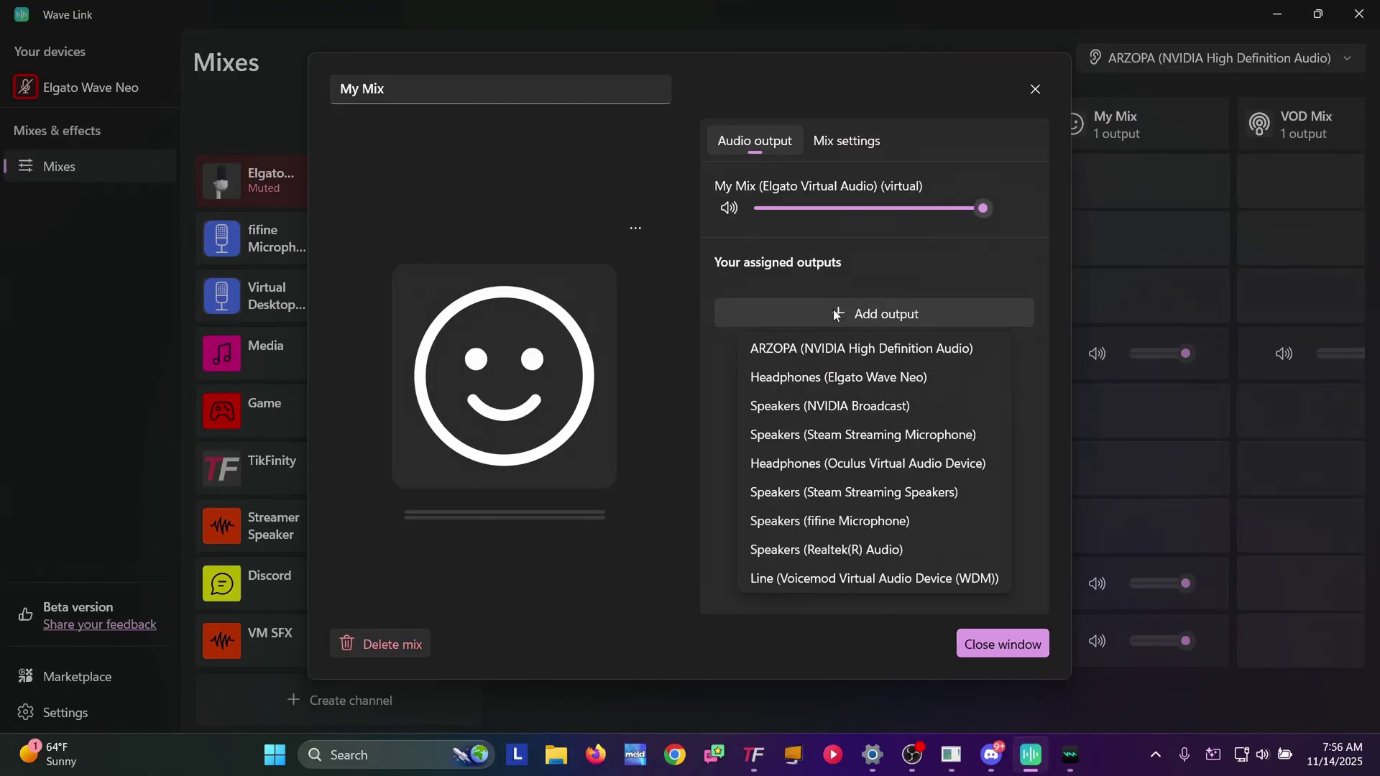
click(798, 379)
click(814, 356)
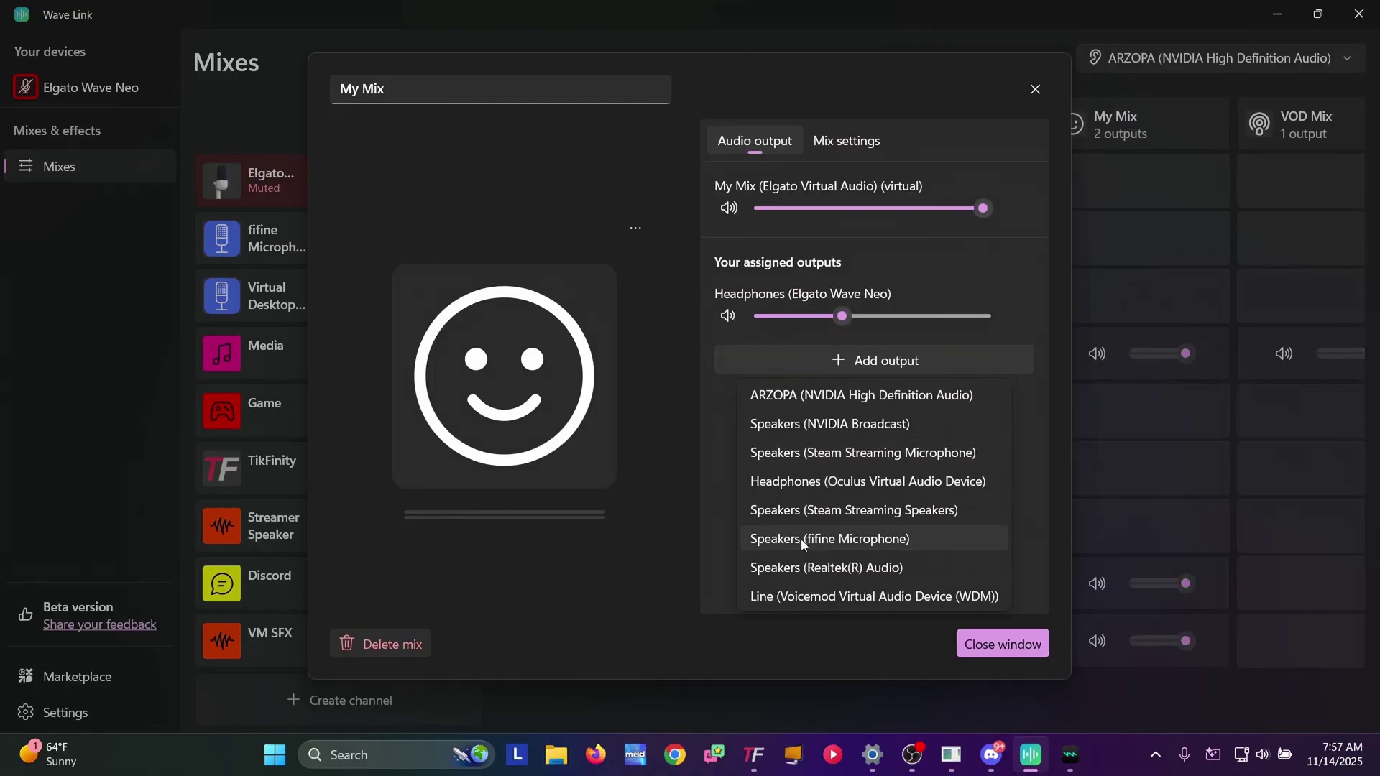
click(799, 568)
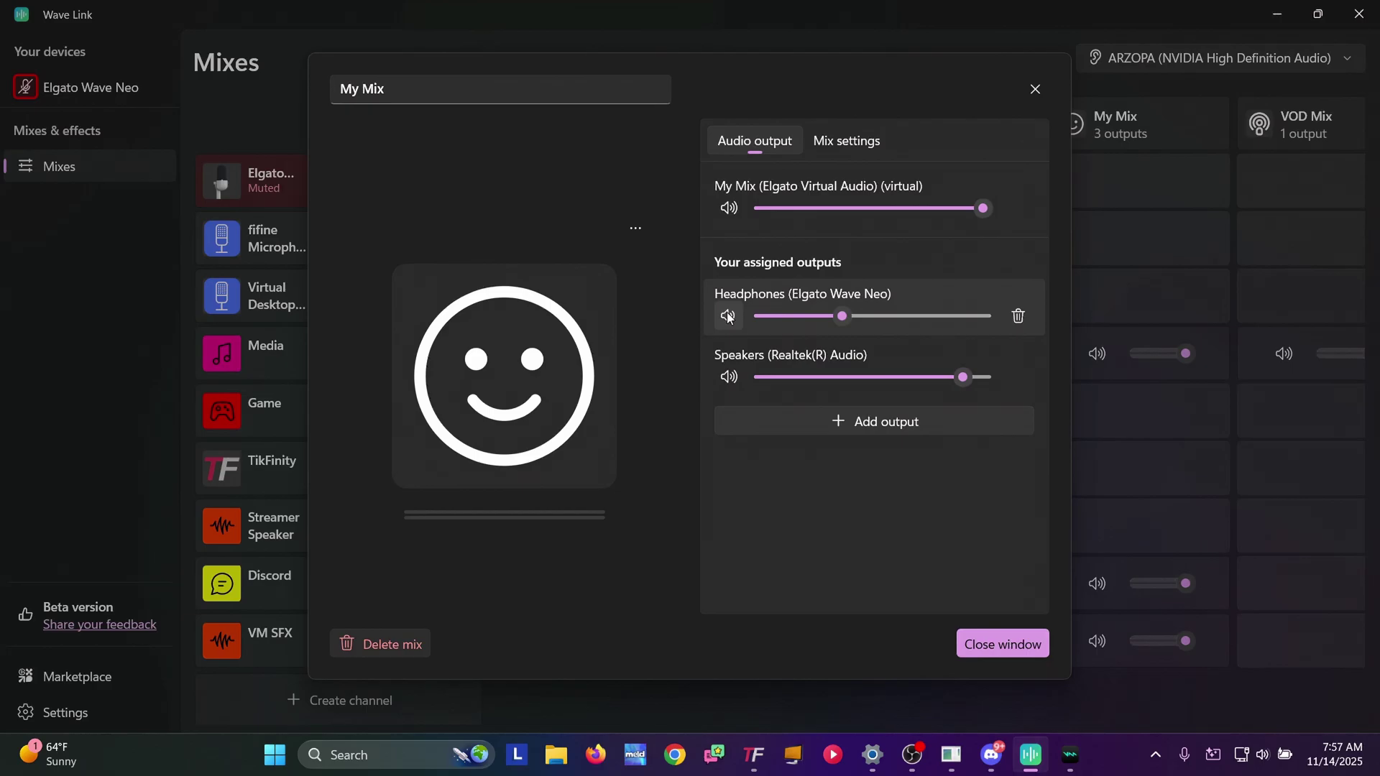
click(728, 377)
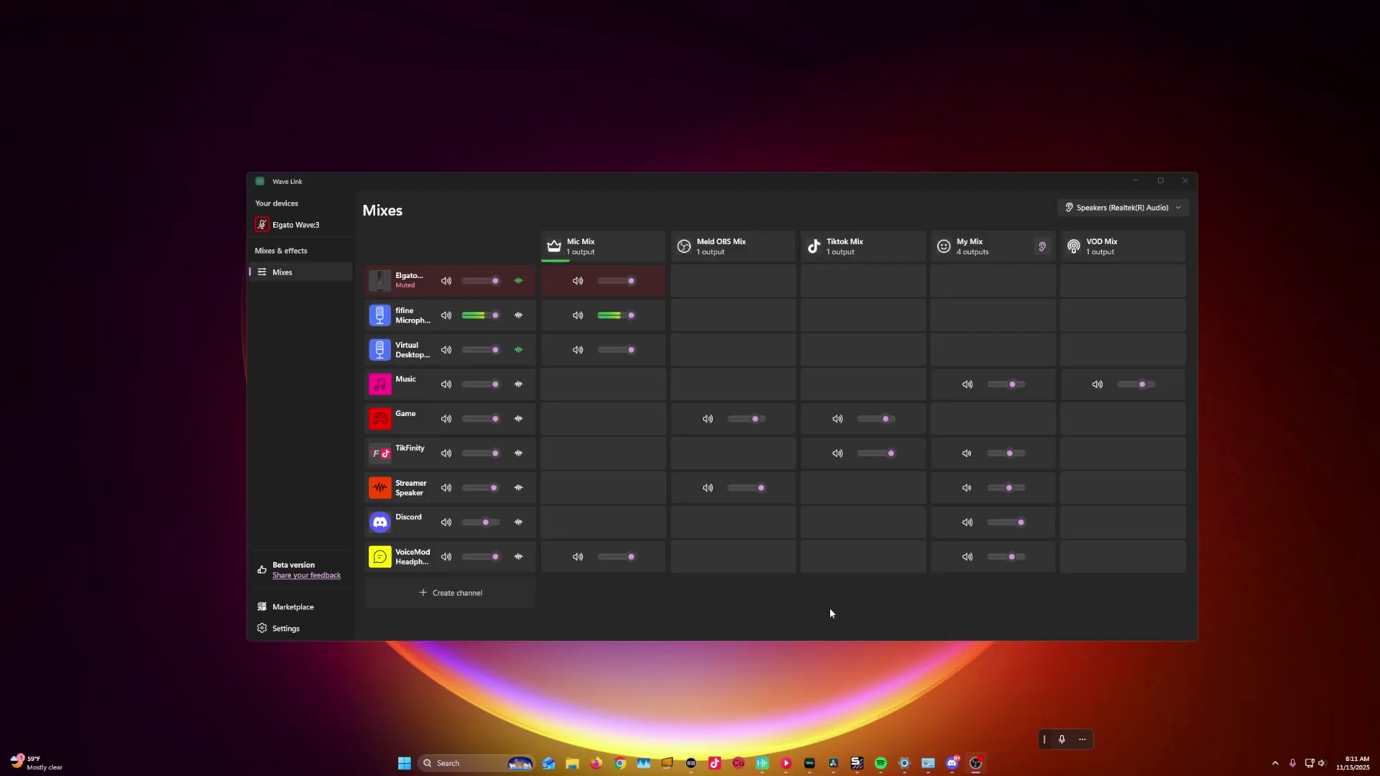
Step: Add the Game channel to My Mix
click(994, 419)
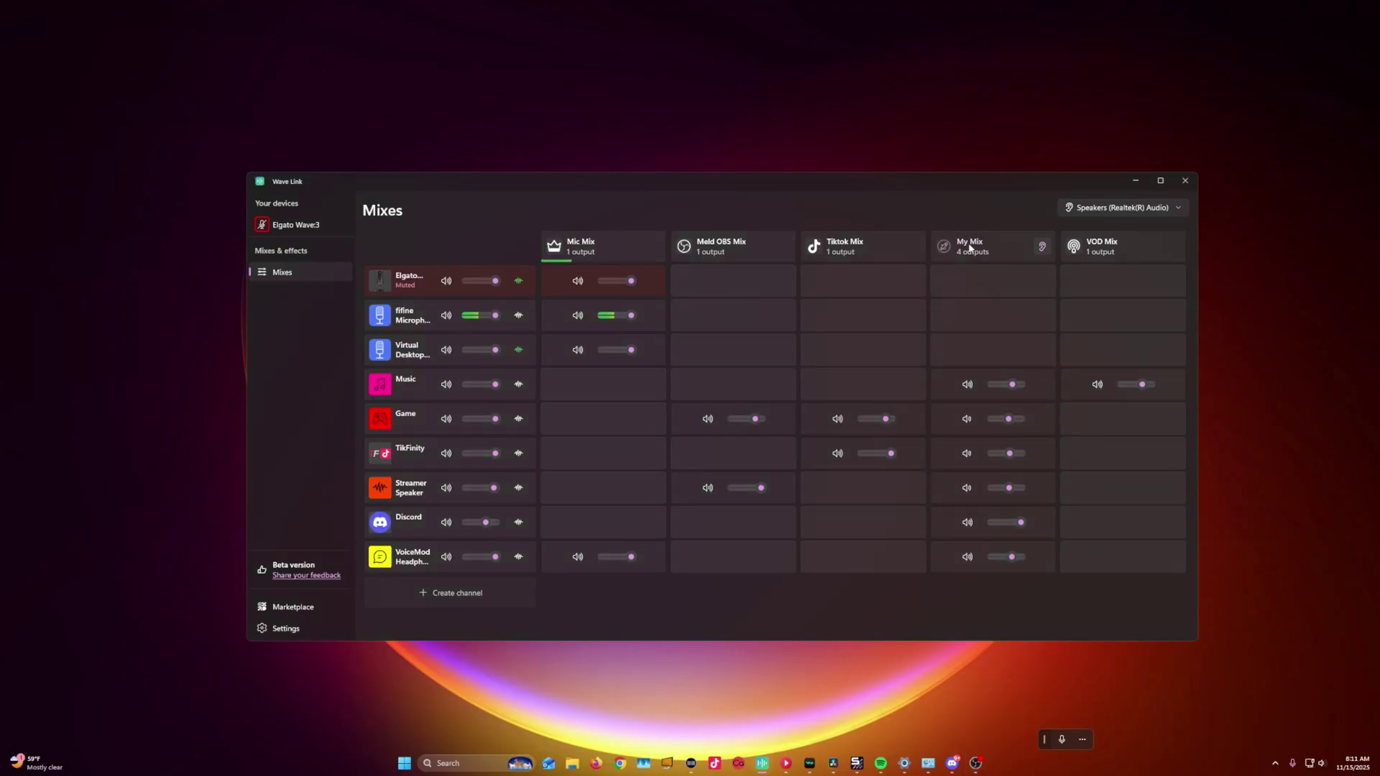
Step: Open the Windows Sound settings and review the available output and input devices, including the default choices
right_click(1323, 768)
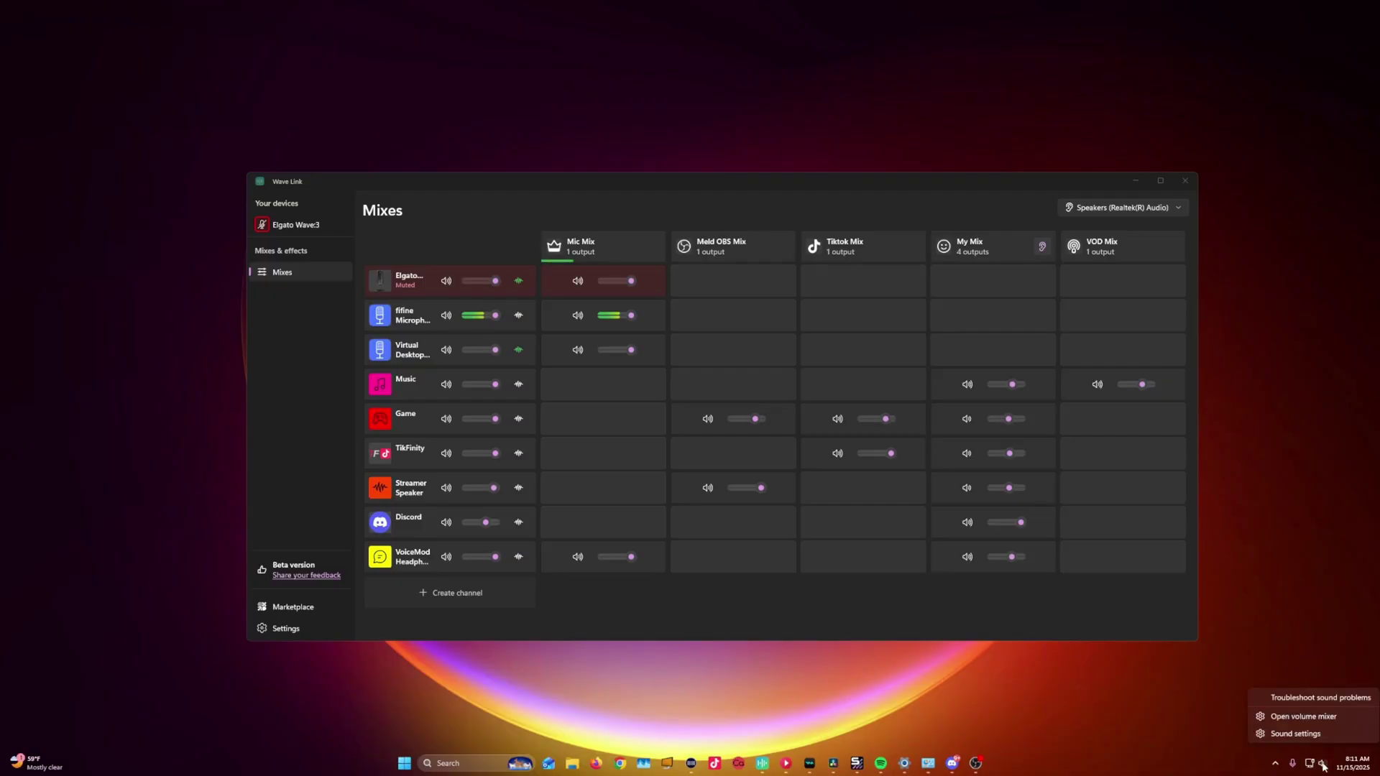
click(1289, 734)
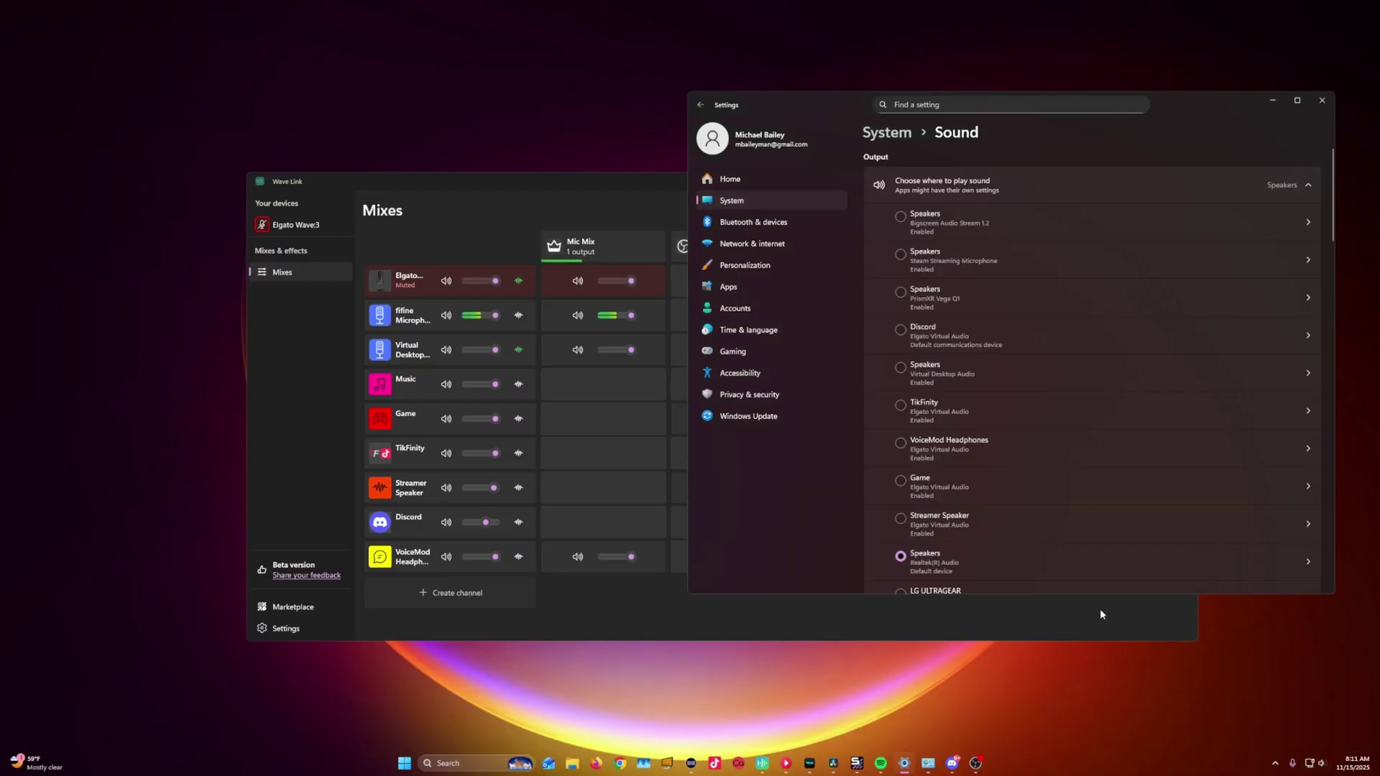
scroll(918, 293, down, 3)
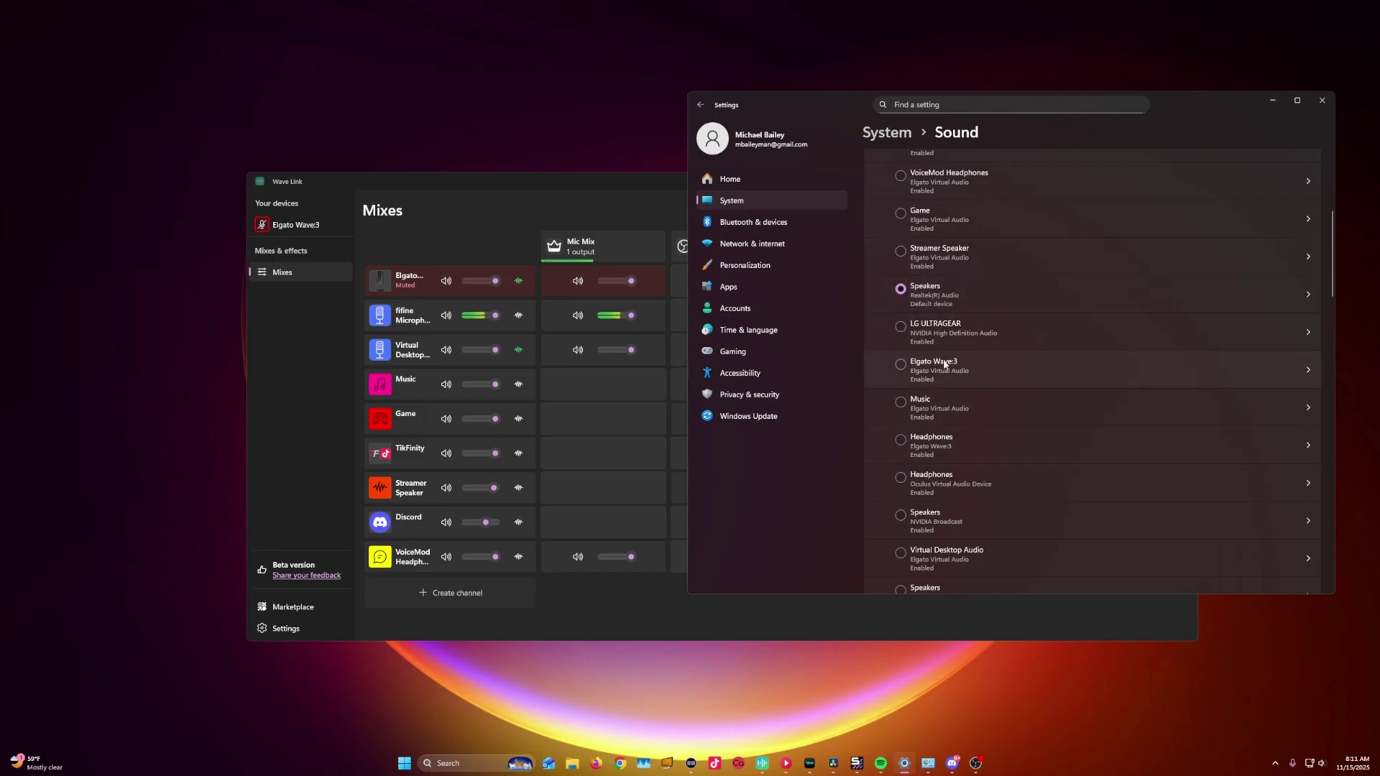
scroll(929, 299, down, 5)
scroll(929, 299, down, 4)
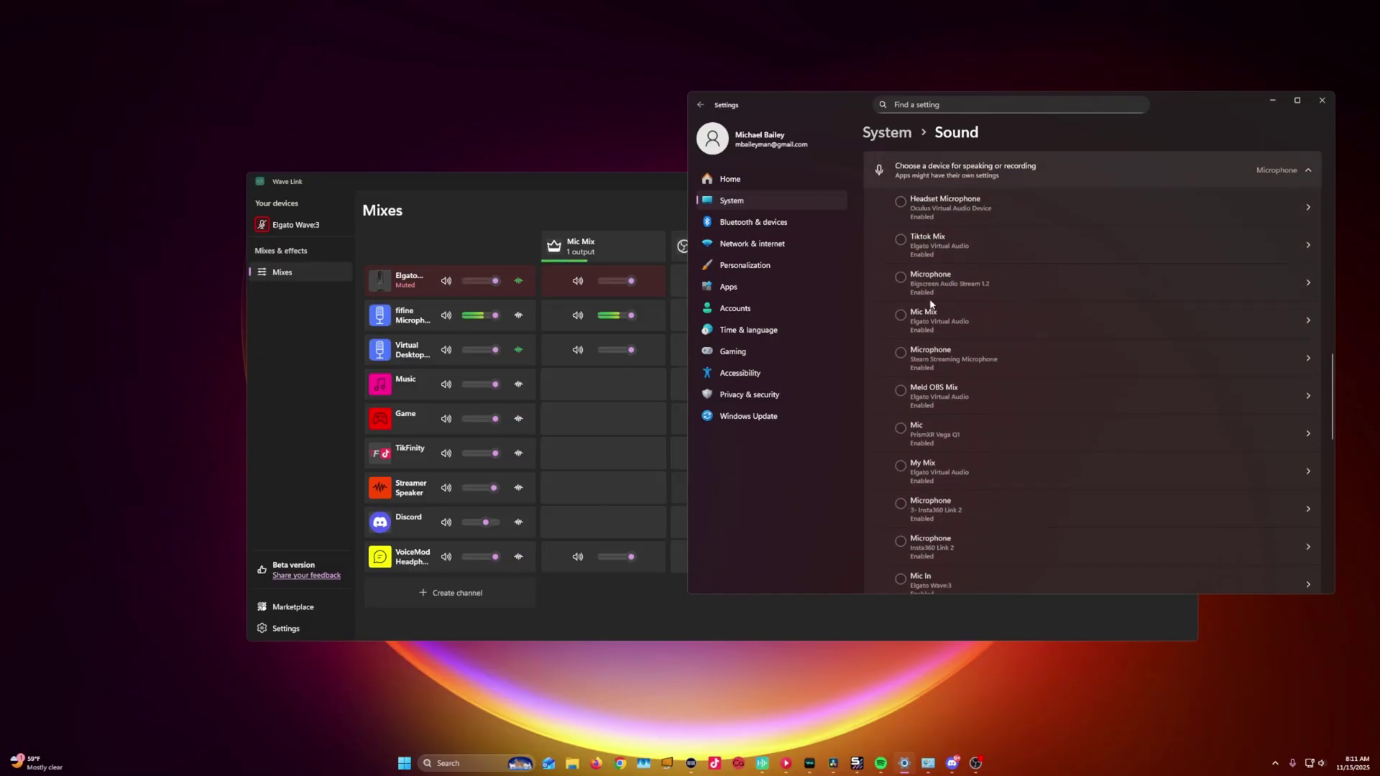
scroll(915, 289, up, 2)
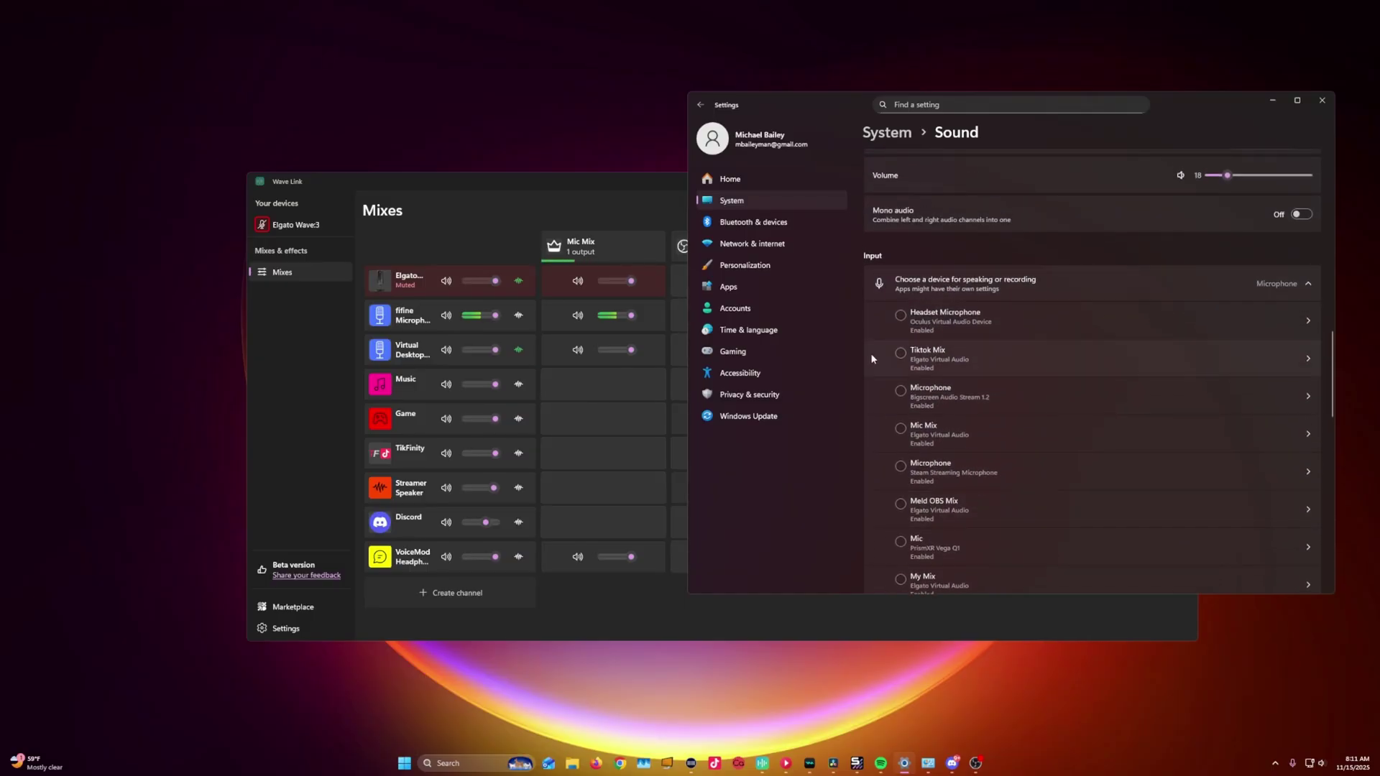
scroll(873, 359, down, 5)
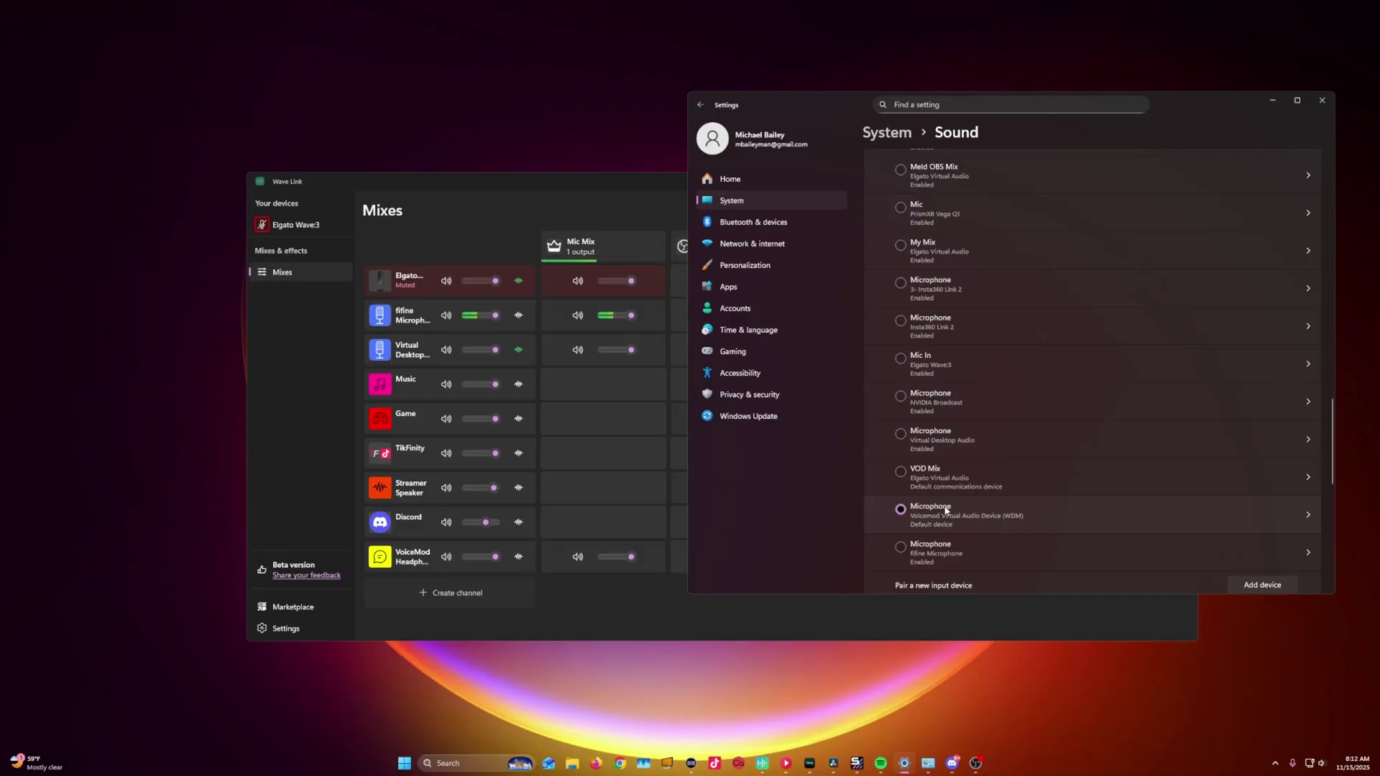
Step: Switch the Windows input device to Mic Mix, and back to Microphone (Voicemod Virtual Audio Device (WDM))
scroll(926, 429, up, 3)
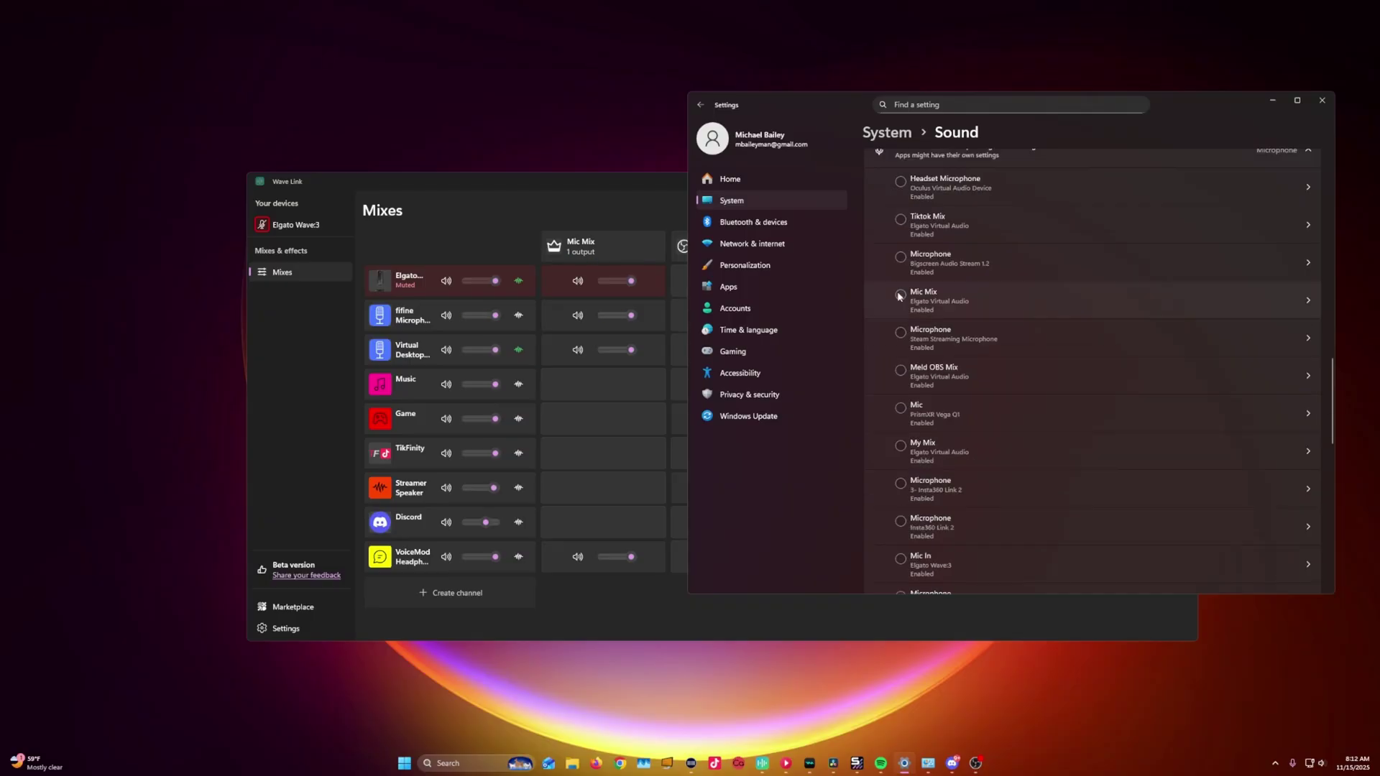
click(900, 294)
scroll(879, 302, down, 5)
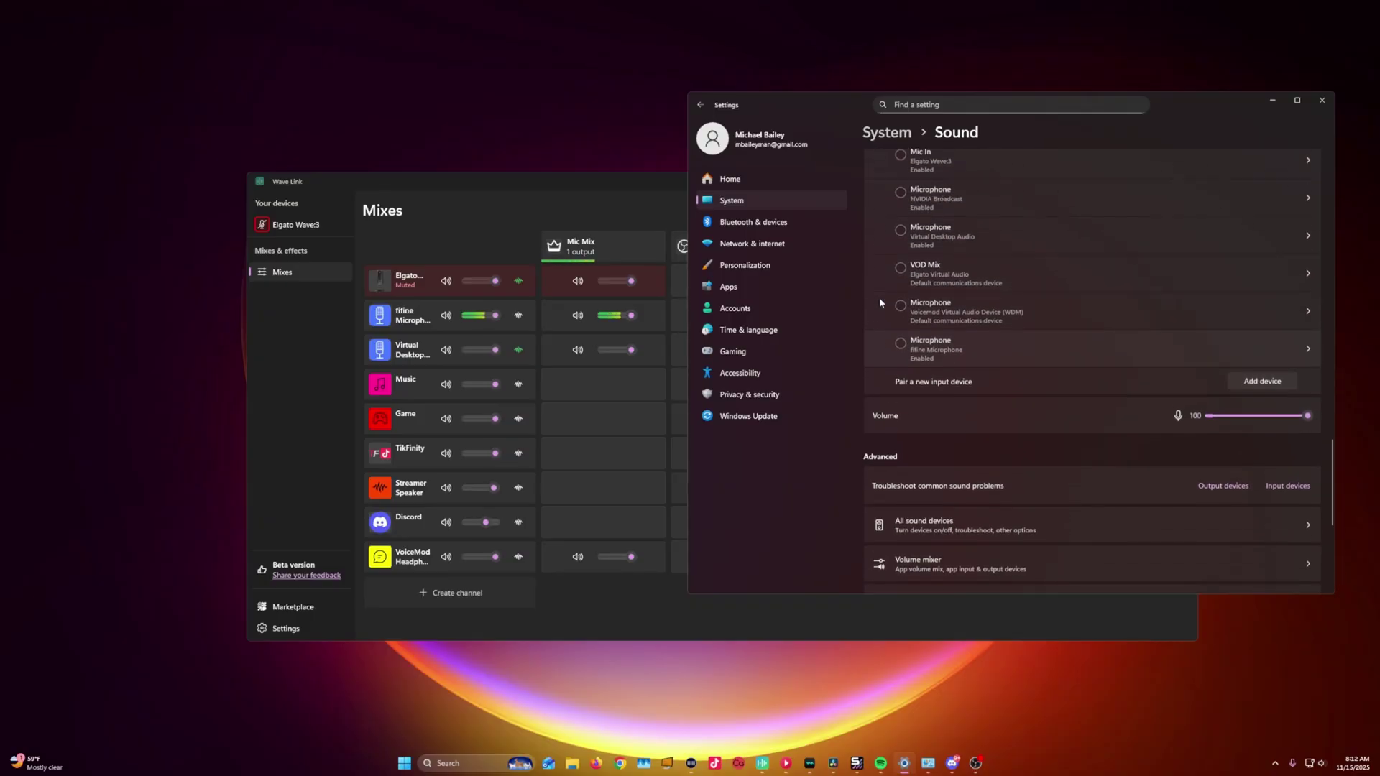
click(900, 376)
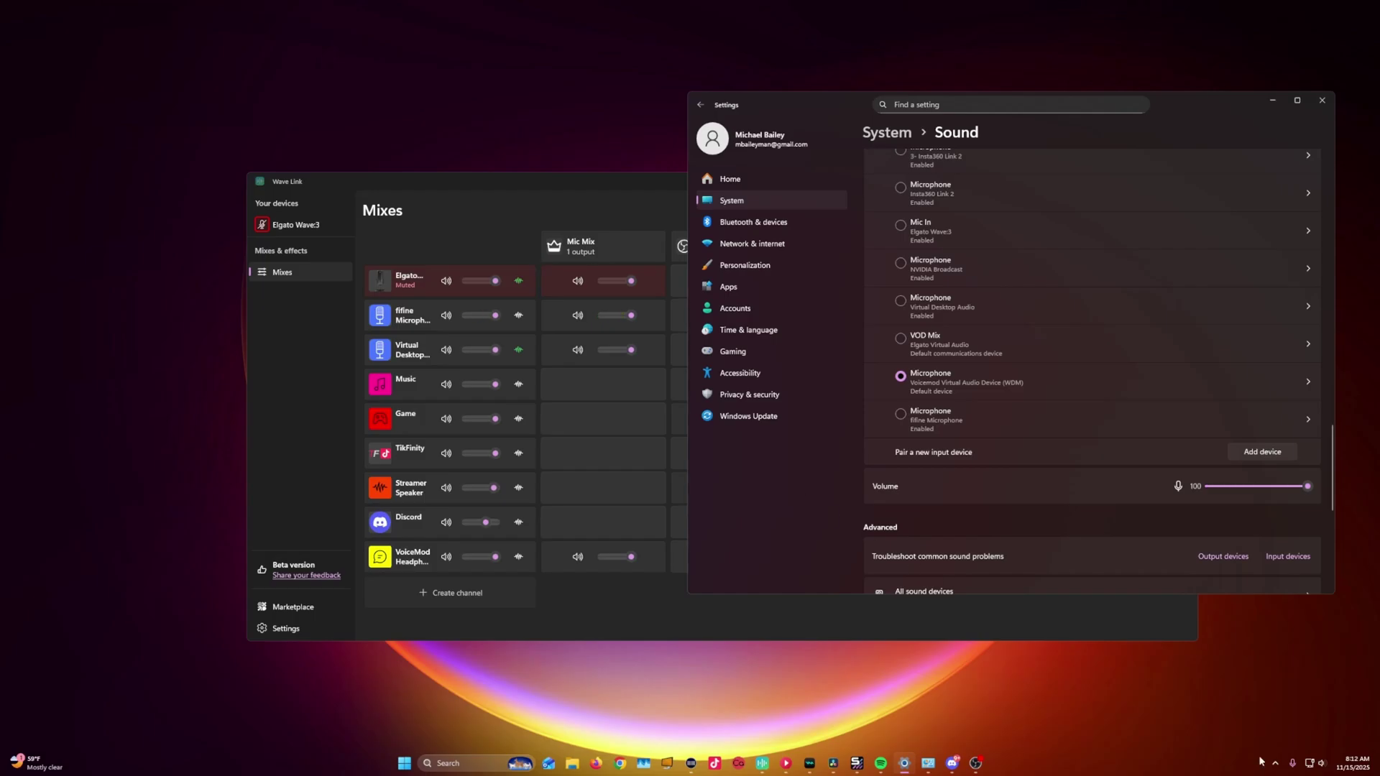
Step: In the Windows volume mixer, set the first Discord entry's input device to Microphone (Voicemod Virtual Audio Device (WDM))
right_click(1321, 766)
click(1286, 715)
scroll(990, 437, down, 3)
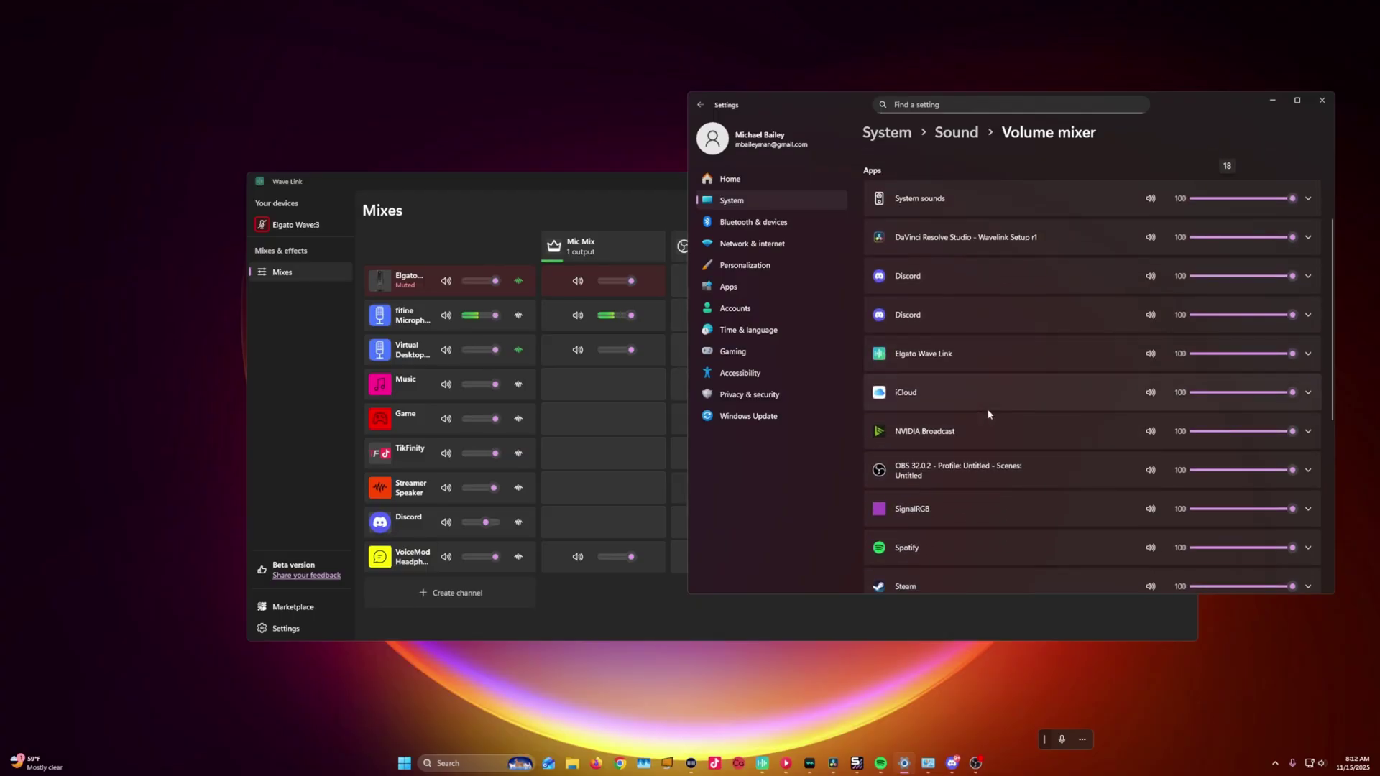
click(1307, 316)
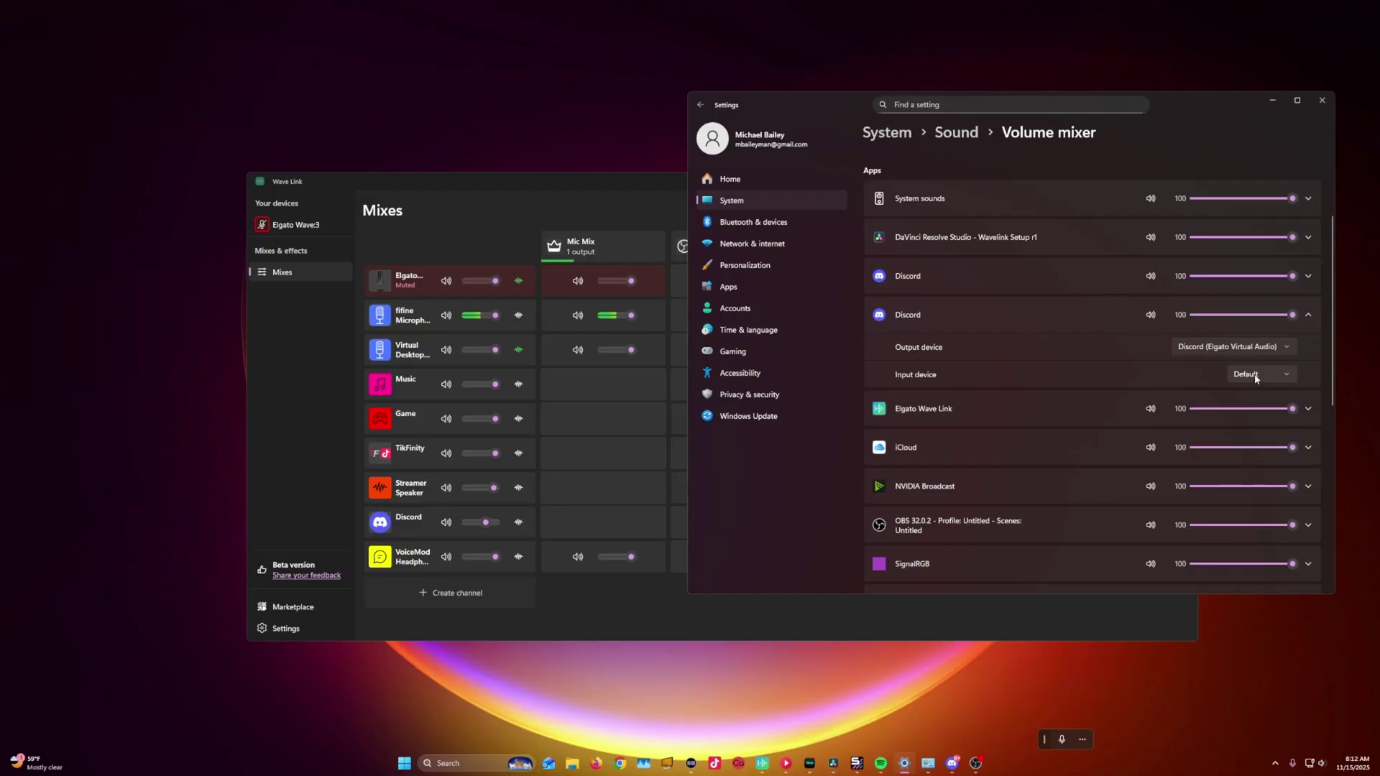
click(1308, 278)
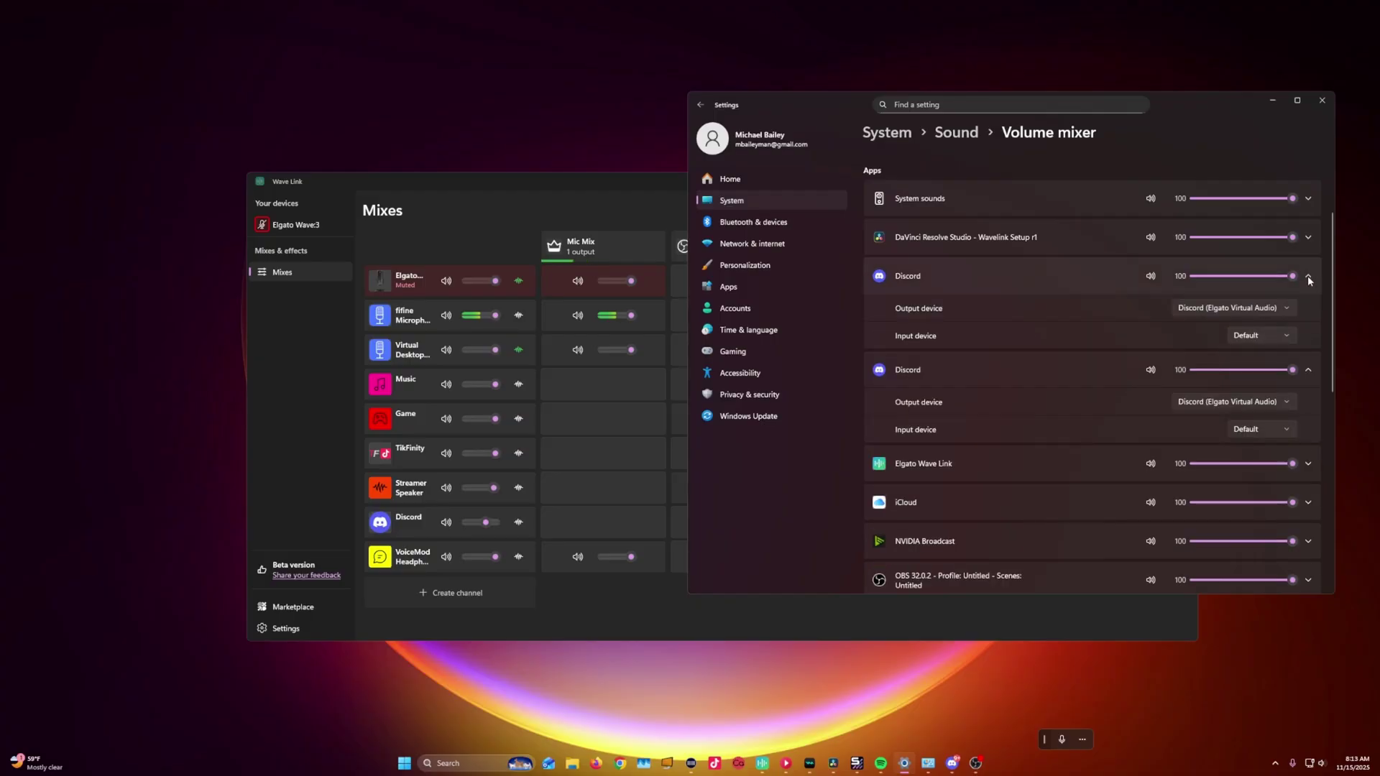
click(1251, 336)
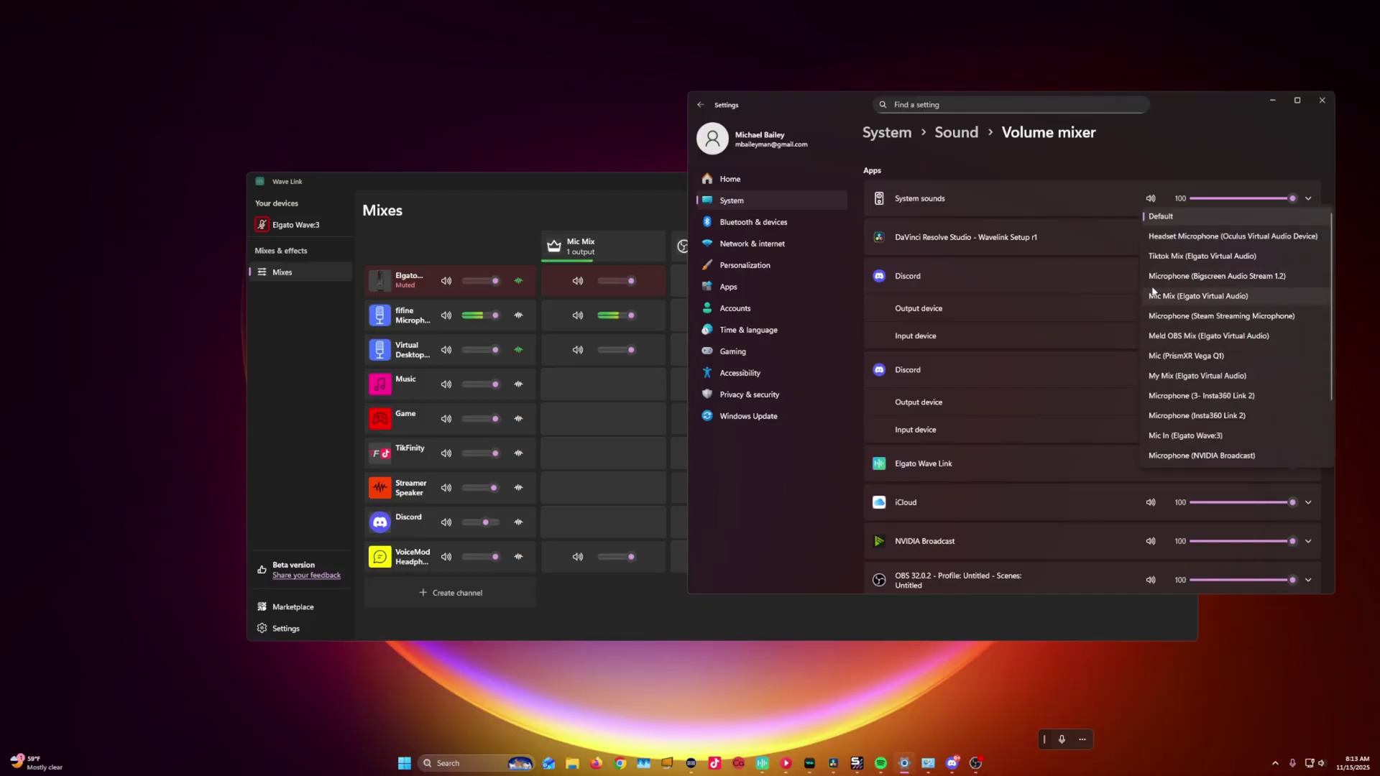
scroll(1157, 302, down, 2)
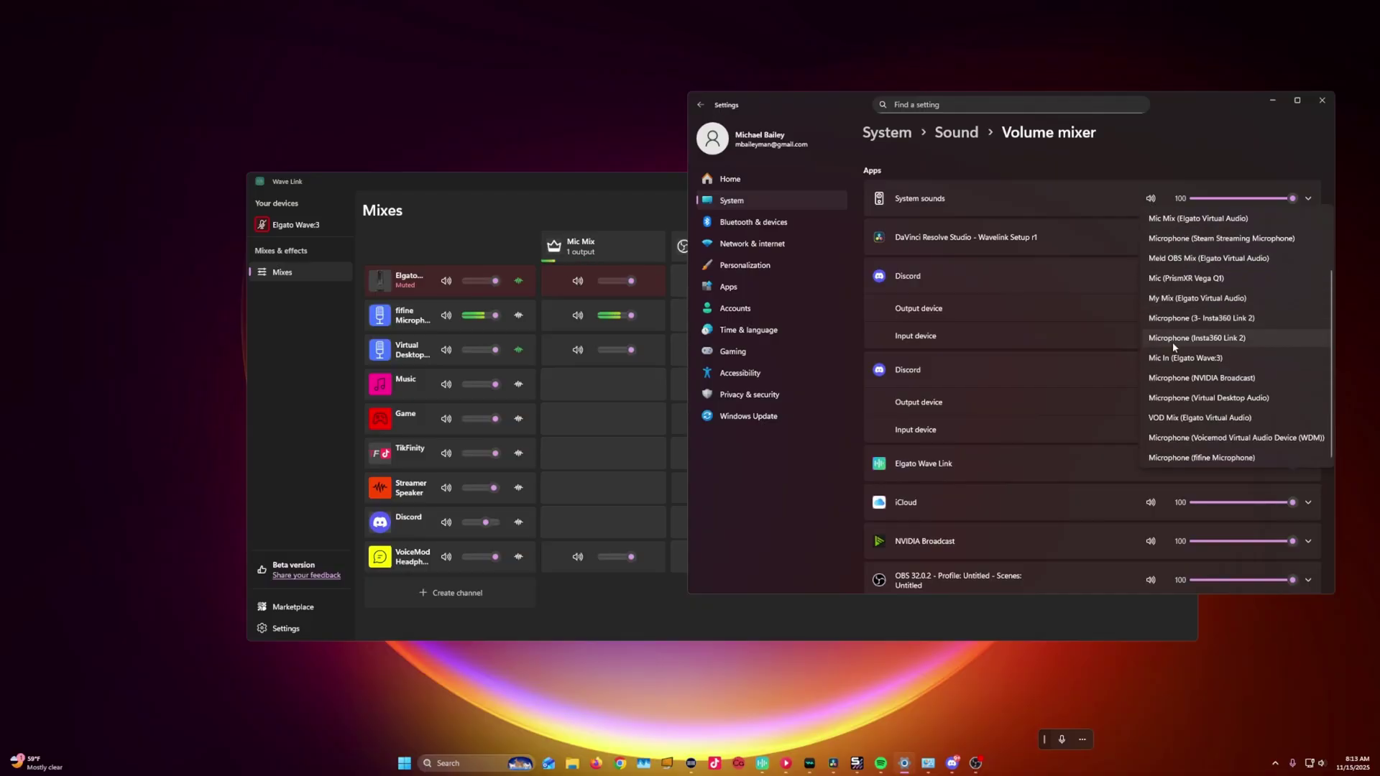
click(1179, 440)
scroll(1064, 492, down, 5)
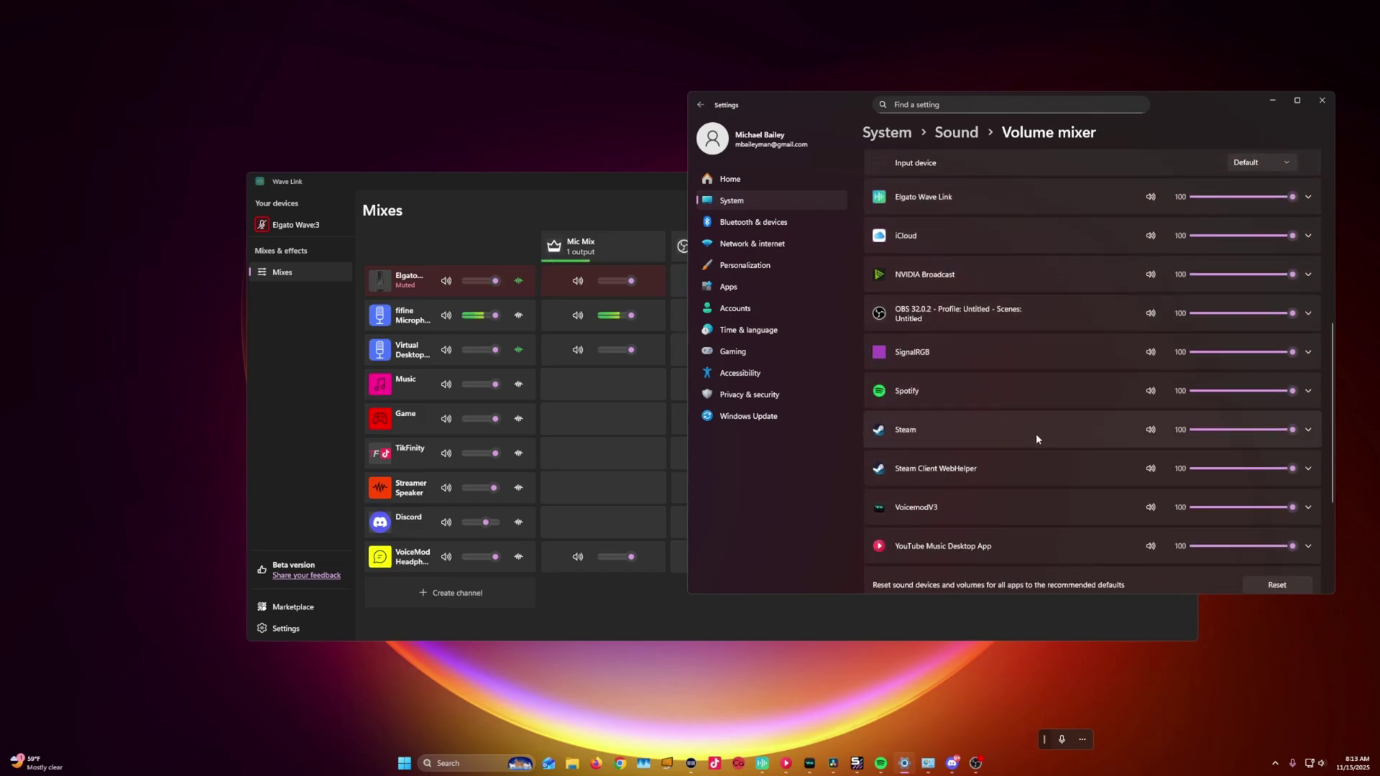
Step: Switch to Discord, examine the input device choices in its Voice & Video settings, and close the window
click(951, 763)
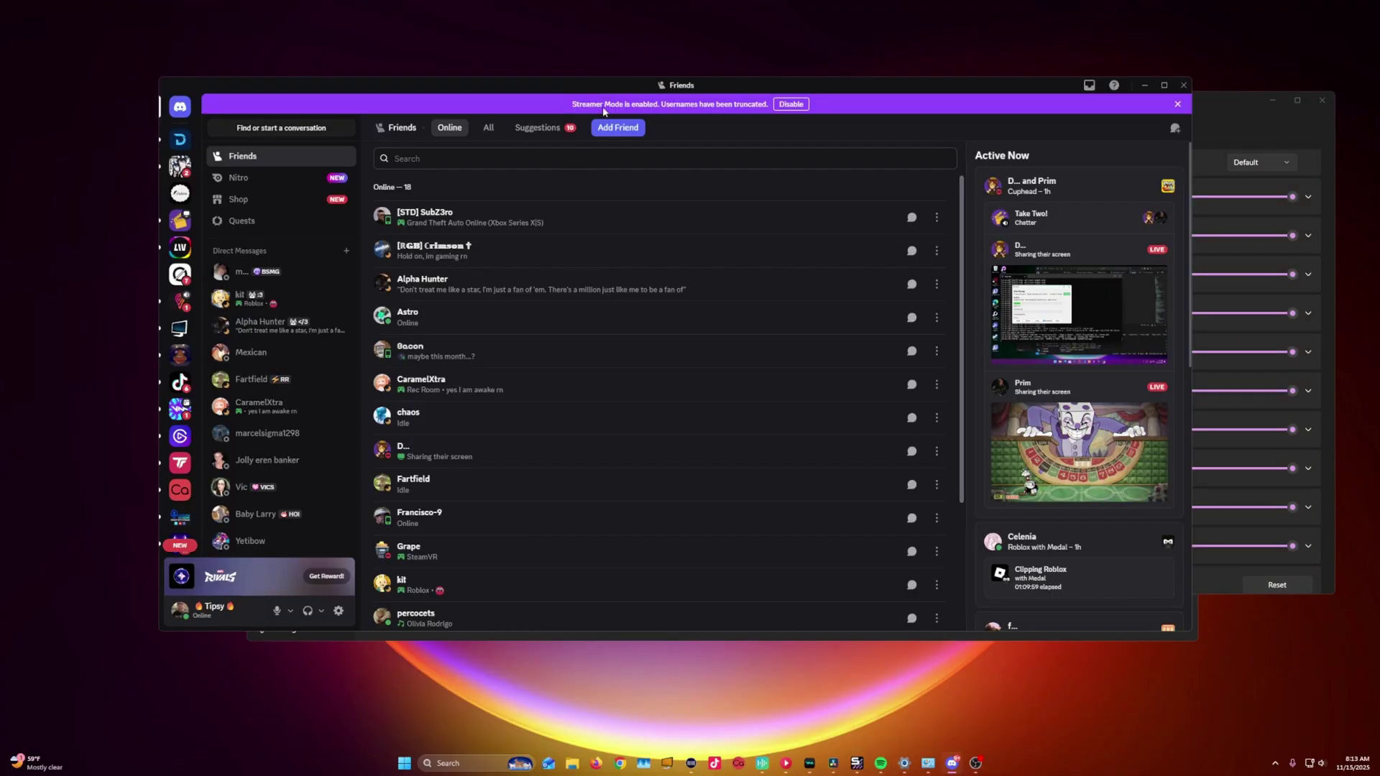
click(339, 611)
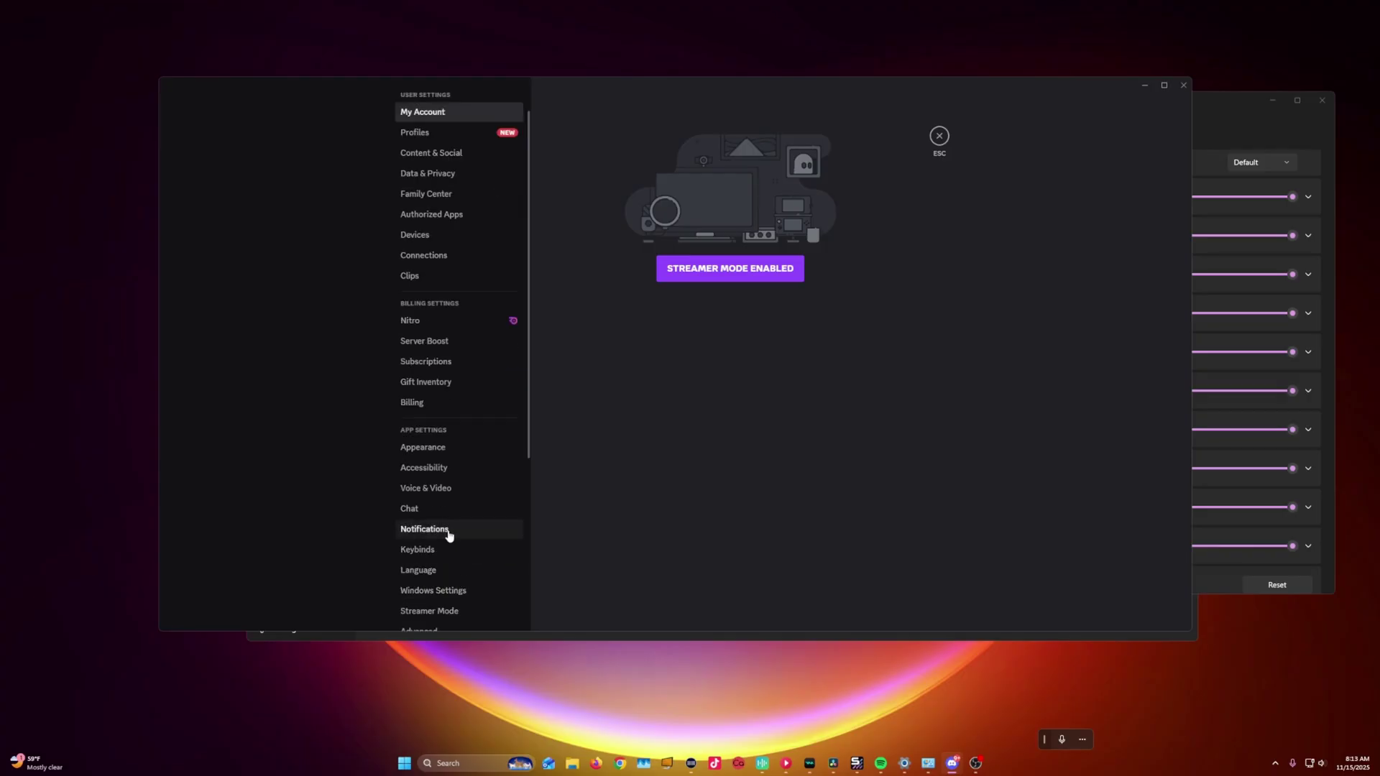
click(428, 495)
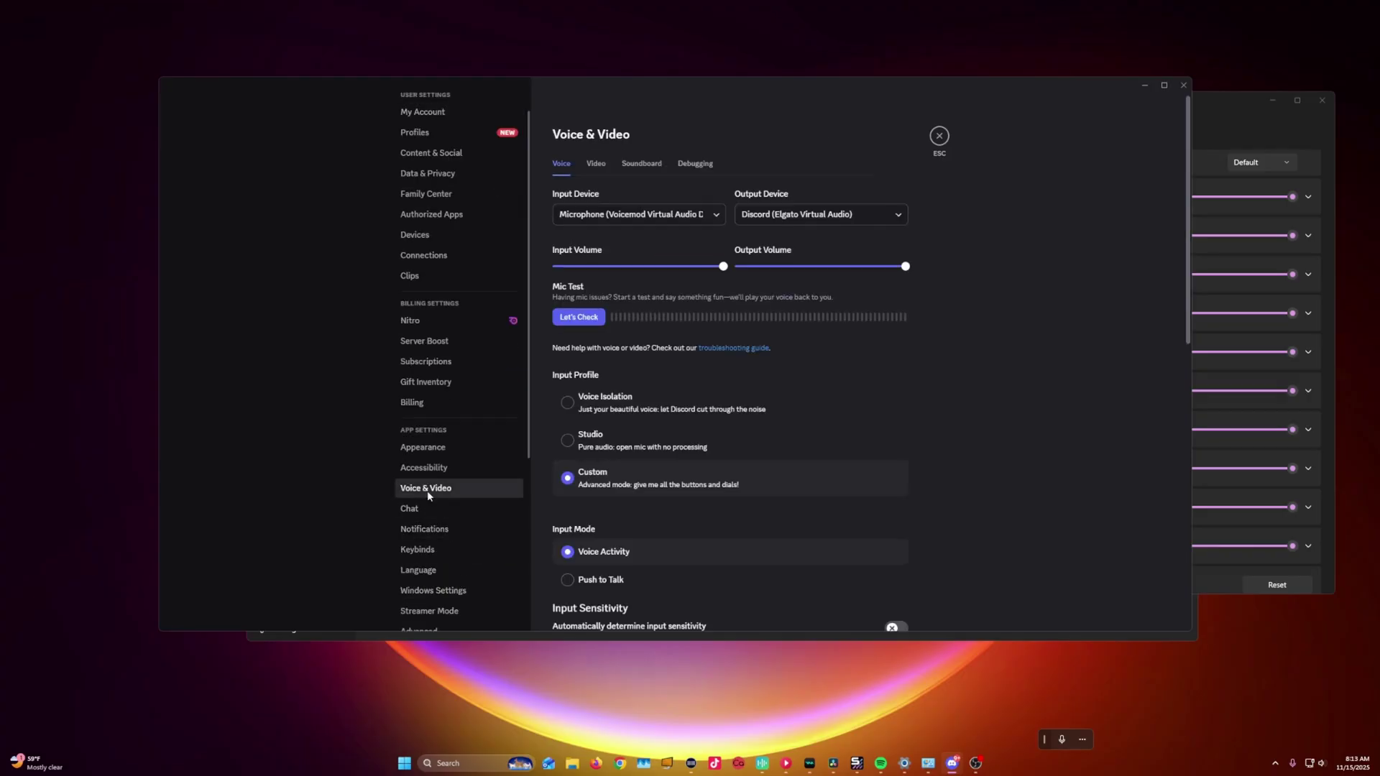
click(639, 217)
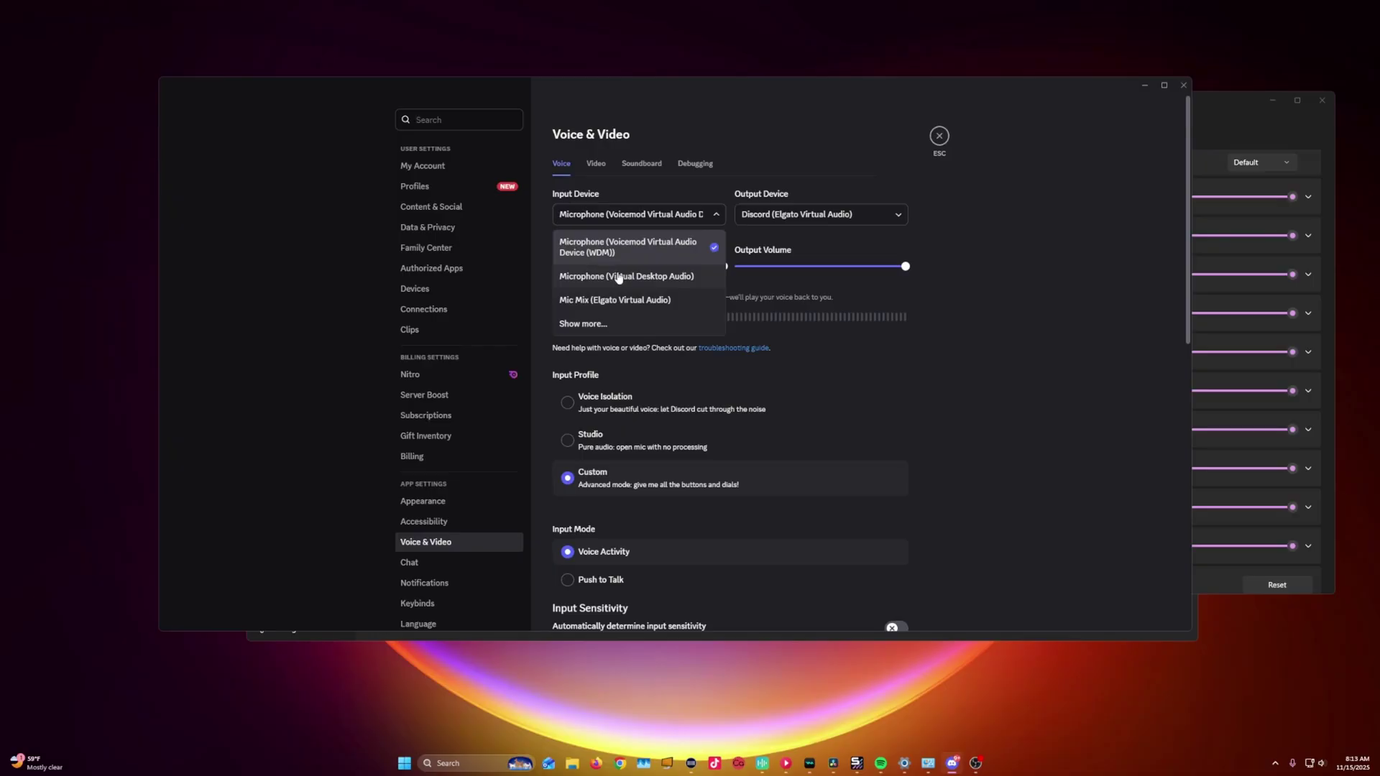
click(584, 325)
scroll(585, 322, down, 3)
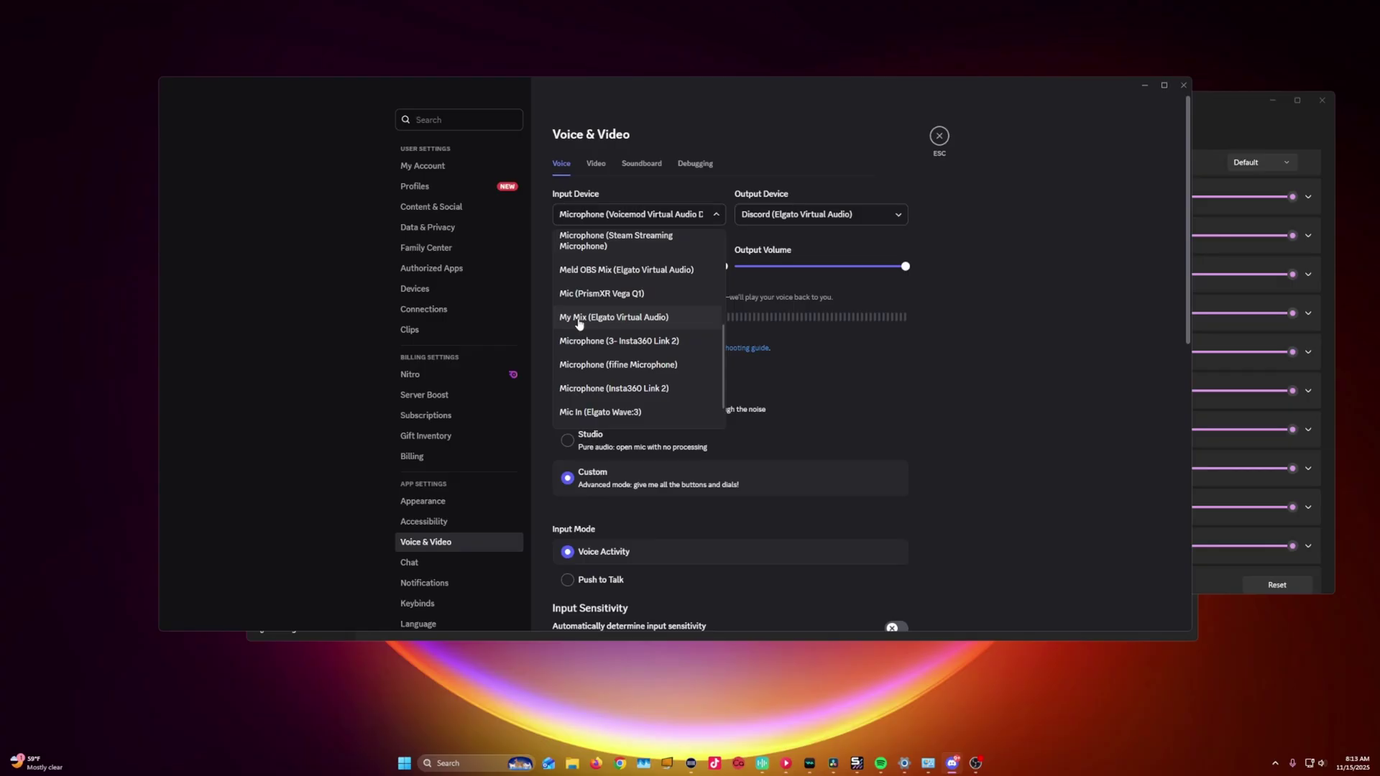
click(537, 266)
key(alt+F4)
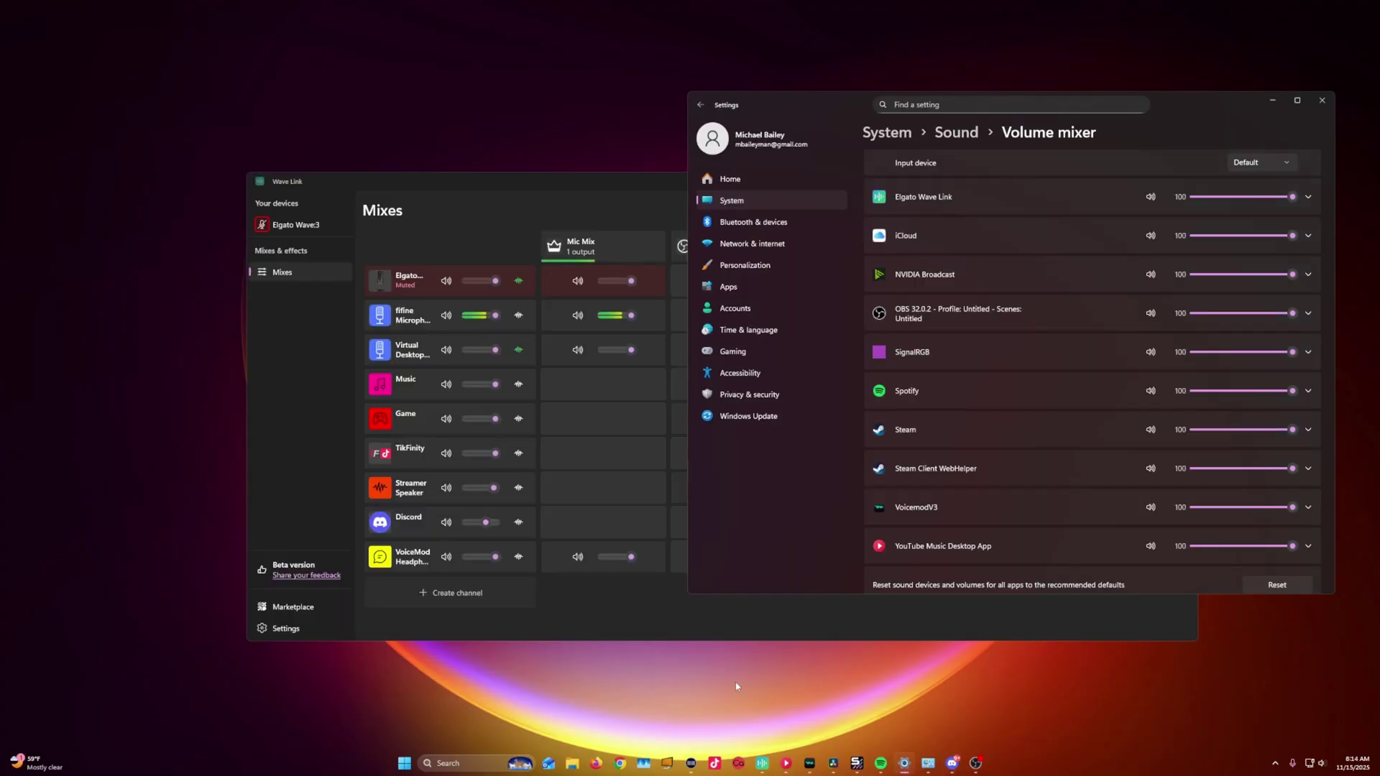